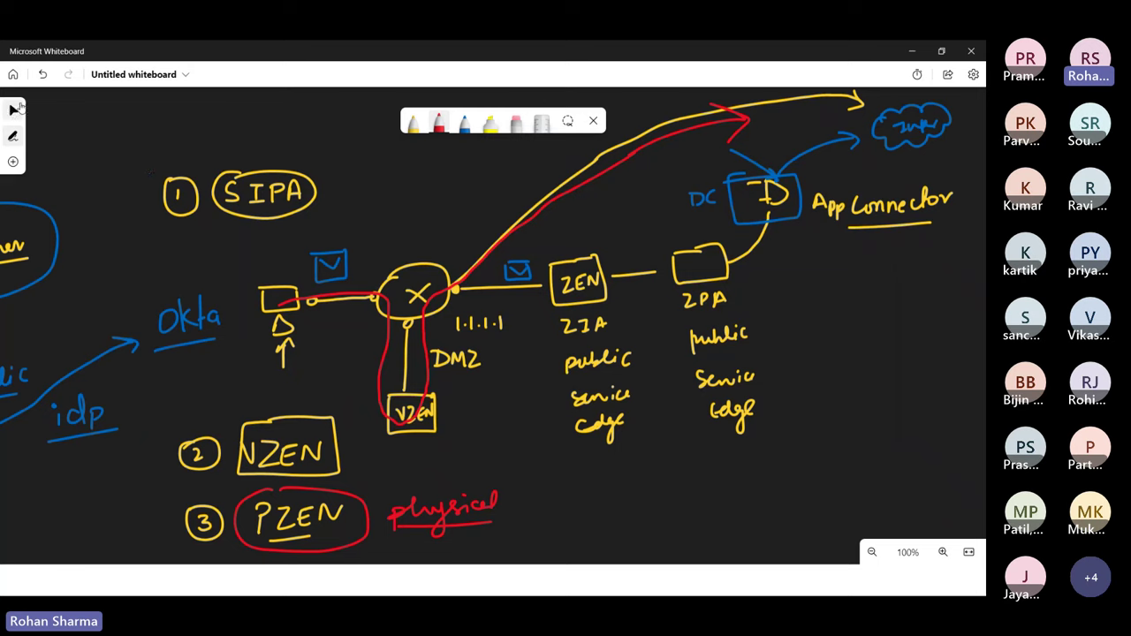
# Draw a yellow network diagram on an empty whiteboard area linking a computer, Z box, FW box, two PZENs boxes and an Internet cloud.
pyautogui.click(13, 110)
pyautogui.moveTo(839, 395); pyautogui.dragTo(265, 316)
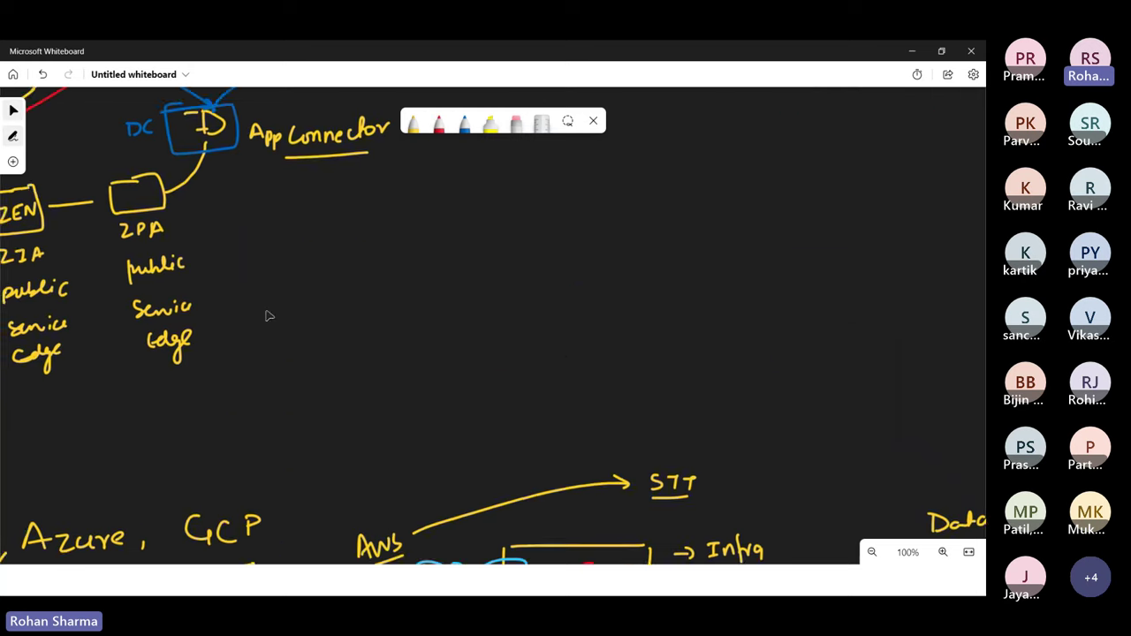
pyautogui.moveTo(399, 321); pyautogui.dragTo(16, 354)
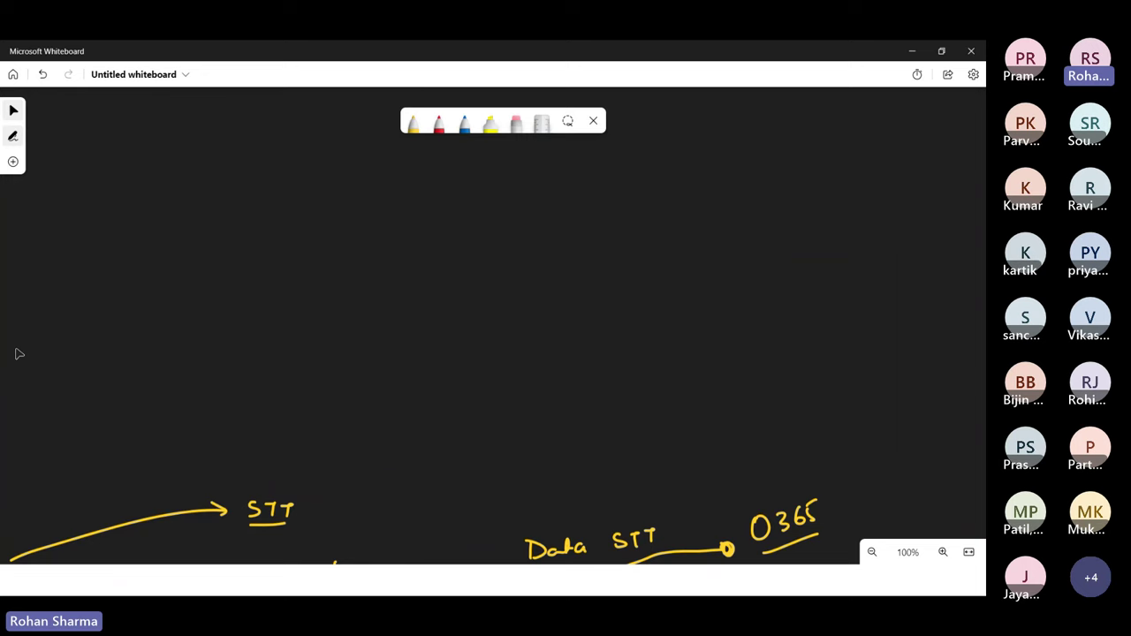
pyautogui.click(414, 124)
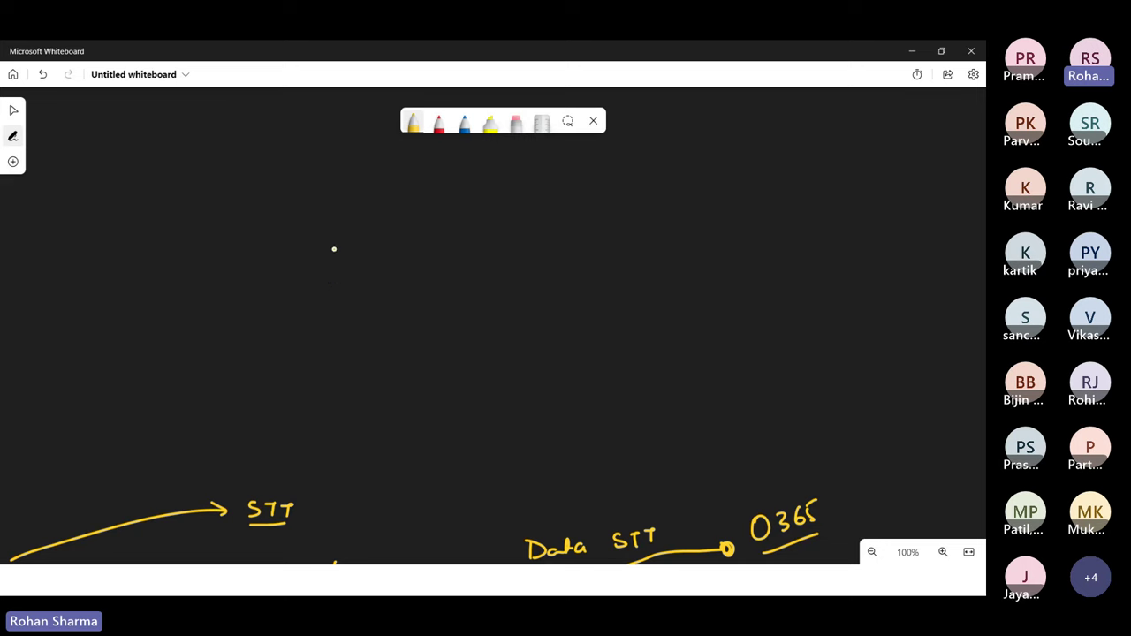
pyautogui.moveTo(318, 232)
pyautogui.mouseDown()
pyautogui.moveTo(375, 232)
pyautogui.moveTo(316, 267)
pyautogui.moveTo(375, 237)
pyautogui.moveTo(337, 281)
pyautogui.moveTo(387, 252)
pyautogui.moveTo(485, 250)
pyautogui.moveTo(563, 229)
pyautogui.moveTo(566, 269)
pyautogui.mouseUp()
pyautogui.moveTo(563, 229)
pyautogui.mouseDown()
pyautogui.moveTo(567, 268)
pyautogui.moveTo(536, 255)
pyautogui.moveTo(669, 239)
pyautogui.moveTo(690, 260)
pyautogui.moveTo(673, 210)
pyautogui.moveTo(704, 231)
pyautogui.moveTo(695, 242)
pyautogui.mouseUp()
pyautogui.moveTo(709, 227)
pyautogui.mouseDown()
pyautogui.moveTo(715, 239)
pyautogui.moveTo(726, 227)
pyautogui.moveTo(717, 335)
pyautogui.moveTo(766, 342)
pyautogui.mouseUp()
pyautogui.moveTo(691, 345)
pyautogui.mouseDown()
pyautogui.moveTo(771, 382)
pyautogui.moveTo(767, 343)
pyautogui.moveTo(704, 377)
pyautogui.moveTo(711, 365)
pyautogui.mouseUp()
pyautogui.moveTo(713, 358)
pyautogui.mouseDown()
pyautogui.moveTo(726, 374)
pyautogui.moveTo(747, 358)
pyautogui.moveTo(751, 369)
pyautogui.mouseUp()
pyautogui.moveTo(753, 356)
pyautogui.mouseDown()
pyautogui.moveTo(752, 369)
pyautogui.moveTo(804, 409)
pyautogui.moveTo(725, 388)
pyautogui.moveTo(792, 391)
pyautogui.mouseUp()
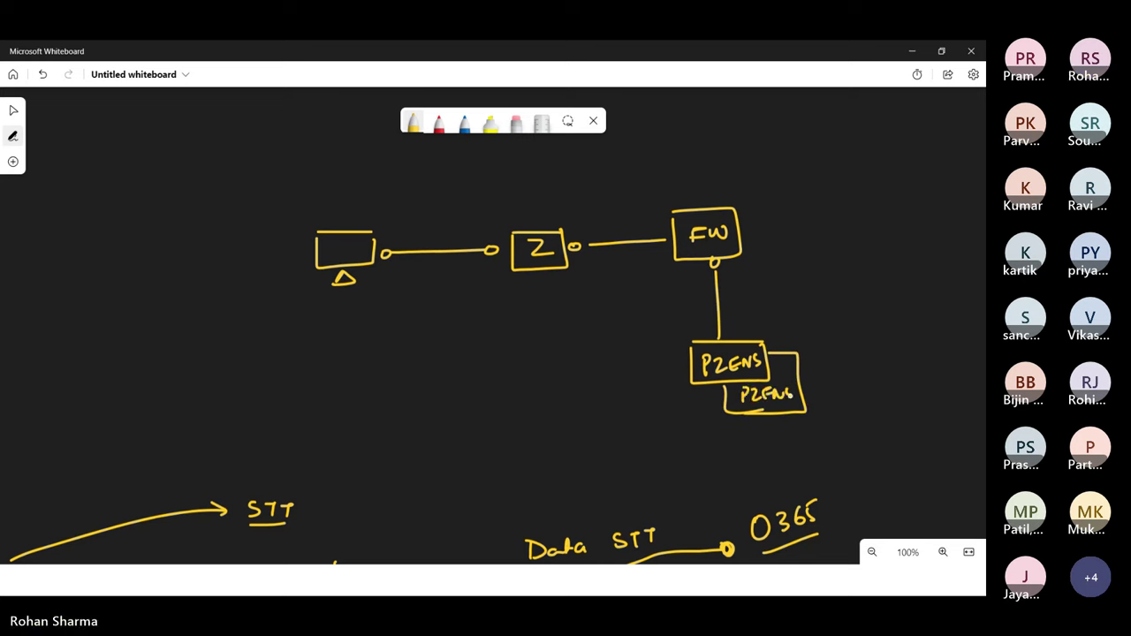
pyautogui.moveTo(753, 233)
pyautogui.mouseDown()
pyautogui.moveTo(898, 241)
pyautogui.moveTo(859, 194)
pyautogui.moveTo(834, 221)
pyautogui.moveTo(853, 237)
pyautogui.moveTo(909, 223)
pyautogui.mouseUp()
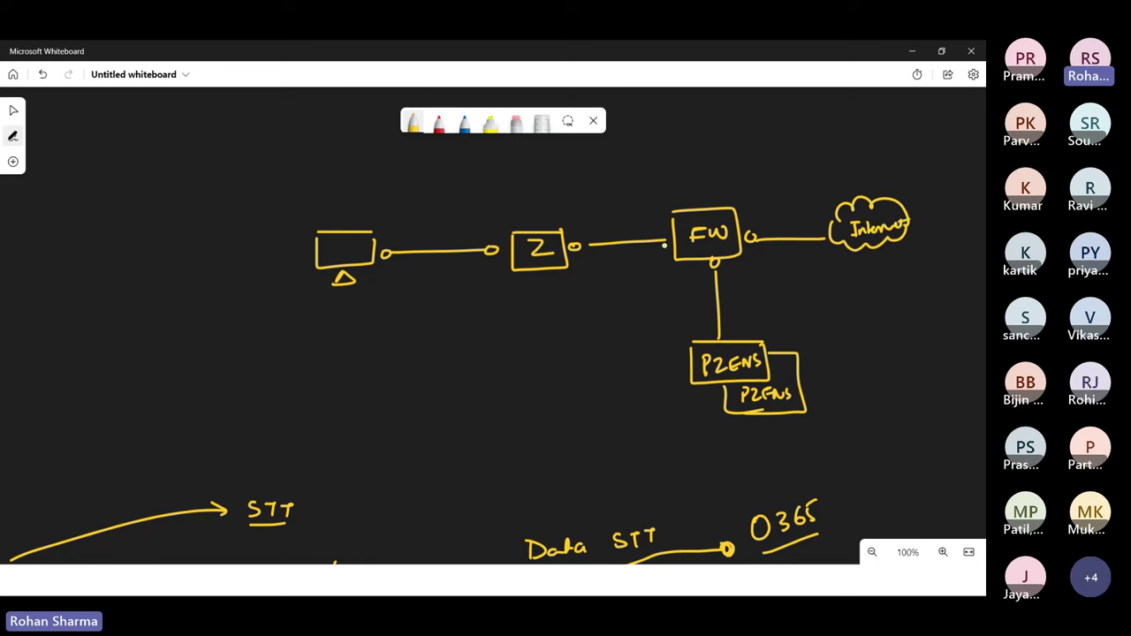
# Enclose the whole network diagram in a large yellow cloud outline and write the underlined label "Critical" above it.
pyautogui.click(439, 122)
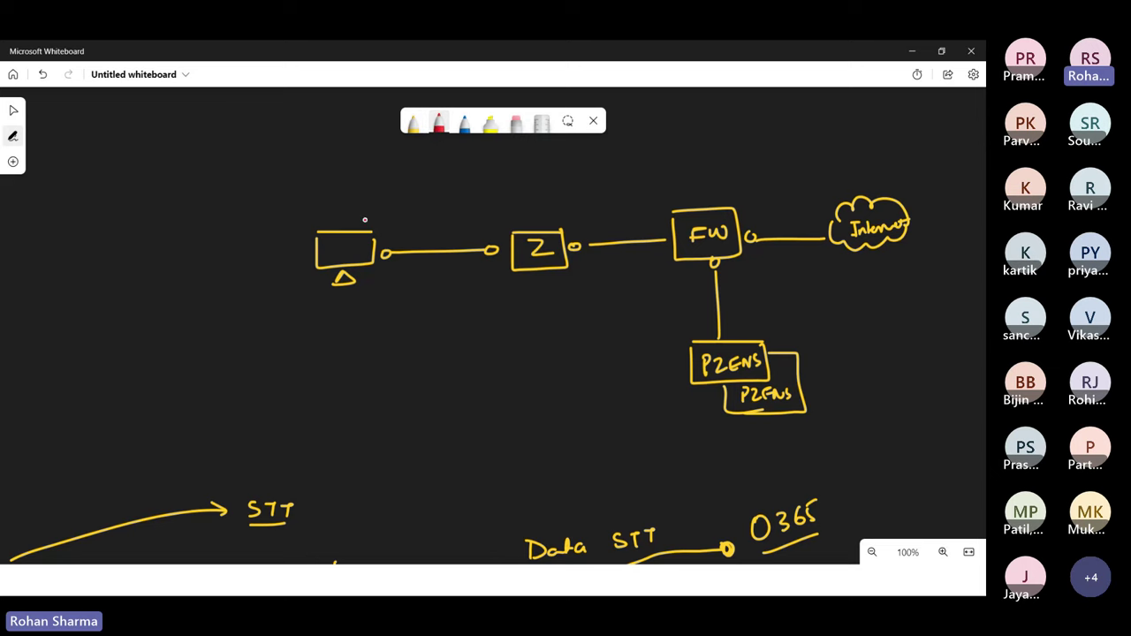
pyautogui.click(13, 110)
pyautogui.hscroll(5, 301, 308)
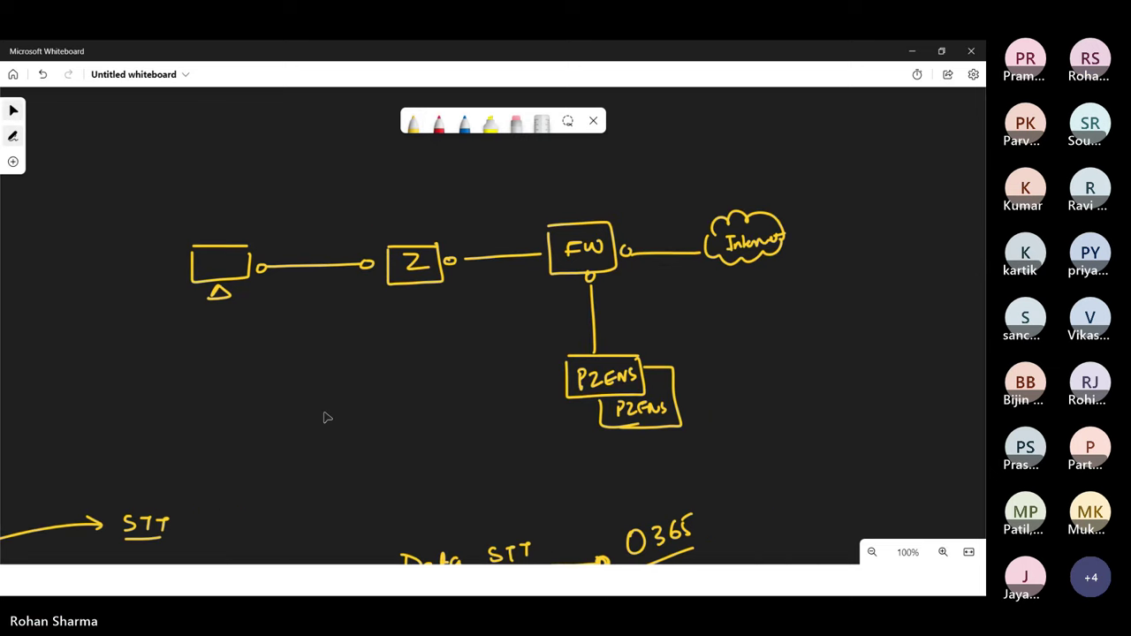
pyautogui.click(413, 122)
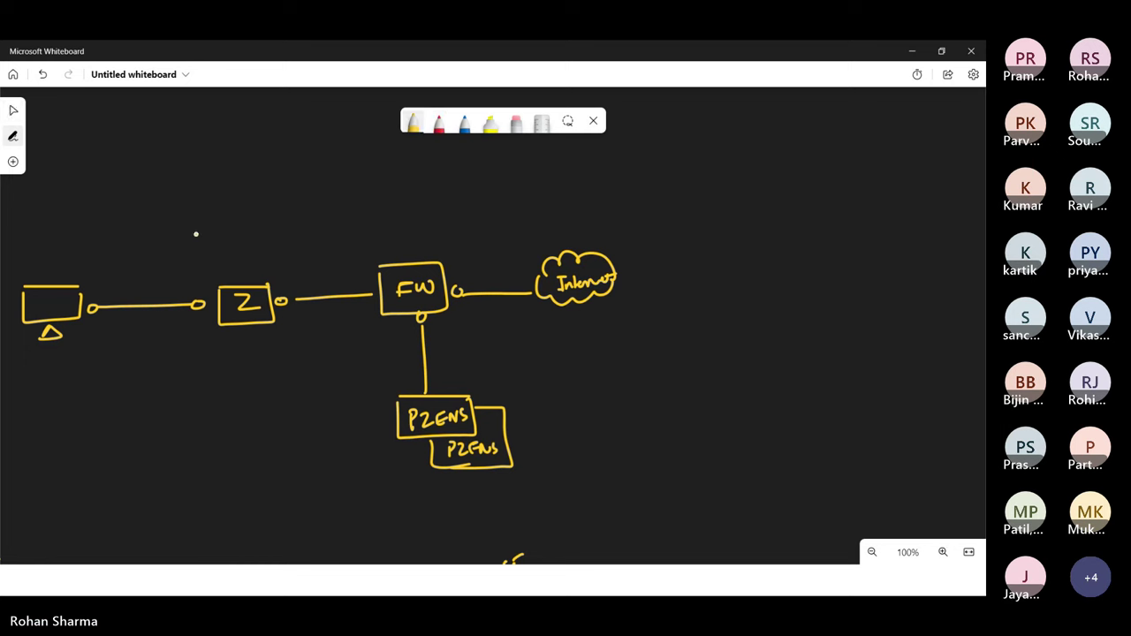
pyautogui.moveTo(49, 242)
pyautogui.mouseDown()
pyautogui.moveTo(43, 386)
pyautogui.moveTo(147, 437)
pyautogui.moveTo(366, 495)
pyautogui.moveTo(627, 399)
pyautogui.moveTo(451, 182)
pyautogui.moveTo(48, 237)
pyautogui.mouseUp()
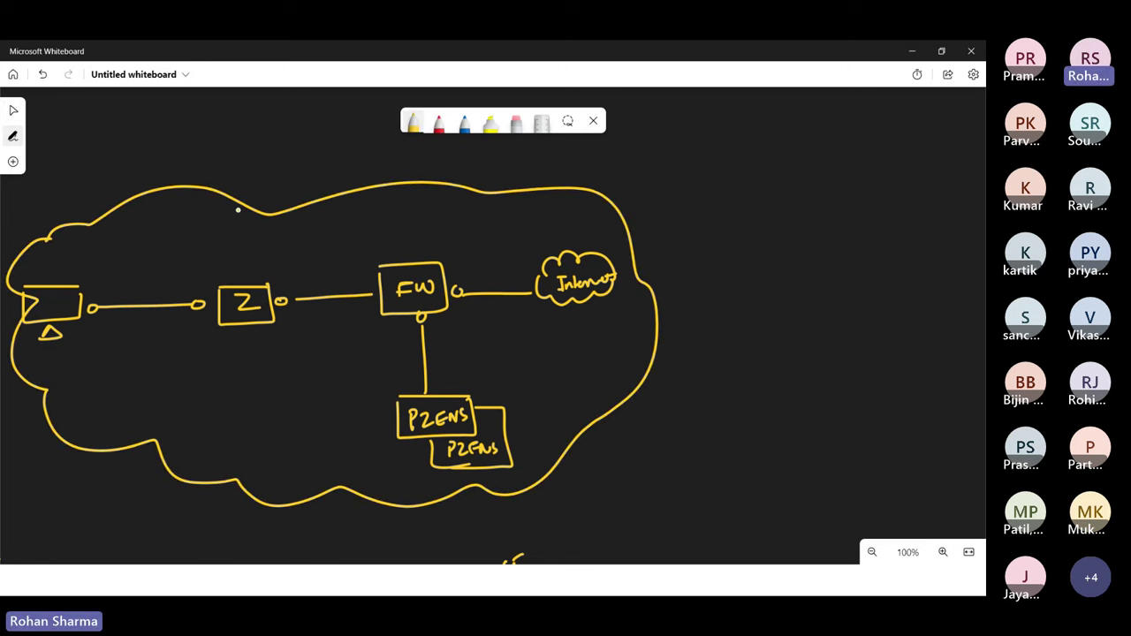
pyautogui.moveTo(251, 161); pyautogui.dragTo(254, 181)
pyautogui.moveTo(257, 179)
pyautogui.mouseDown()
pyautogui.moveTo(265, 168)
pyautogui.moveTo(274, 176)
pyautogui.mouseUp()
pyautogui.moveTo(278, 161)
pyautogui.mouseDown()
pyautogui.moveTo(280, 176)
pyautogui.moveTo(314, 182)
pyautogui.mouseUp()
pyautogui.moveTo(258, 184); pyautogui.dragTo(299, 185)
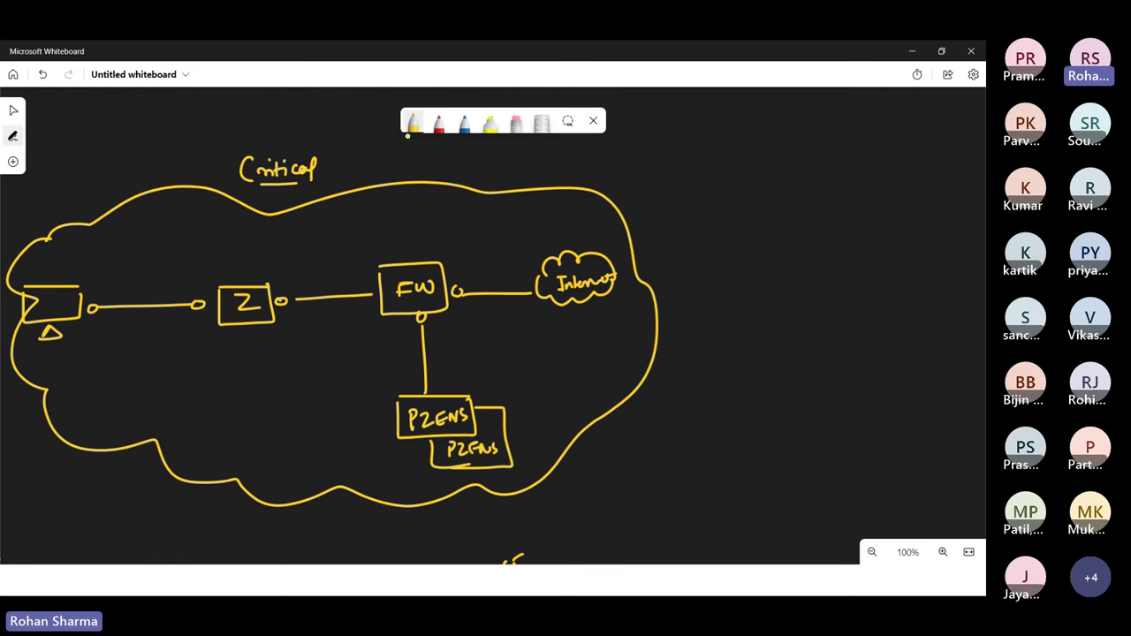
# Draw a red MPLS cloud linked to the large cloud outline, with two connected branch clouds labelled B2 and B3.
pyautogui.click(437, 128)
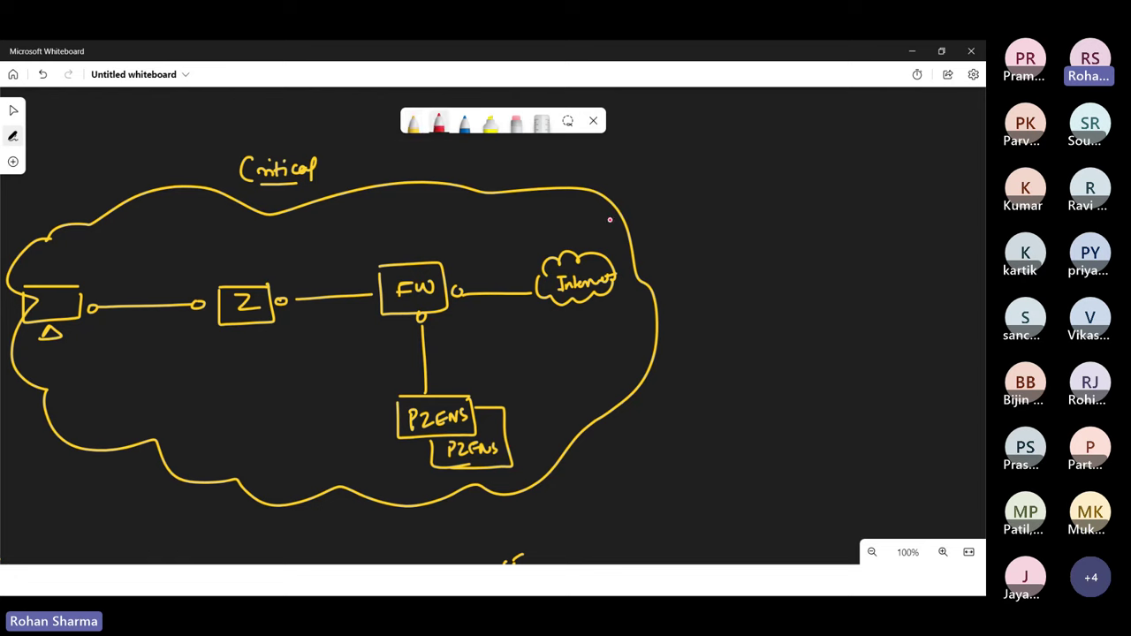
pyautogui.moveTo(630, 219)
pyautogui.mouseDown()
pyautogui.moveTo(727, 193)
pyautogui.moveTo(823, 193)
pyautogui.moveTo(790, 152)
pyautogui.moveTo(761, 170)
pyautogui.moveTo(772, 187)
pyautogui.moveTo(801, 191)
pyautogui.mouseUp()
pyautogui.moveTo(846, 155)
pyautogui.mouseDown()
pyautogui.moveTo(914, 118)
pyautogui.moveTo(889, 121)
pyautogui.moveTo(900, 131)
pyautogui.mouseUp()
pyautogui.moveTo(846, 196)
pyautogui.mouseDown()
pyautogui.moveTo(940, 185)
pyautogui.moveTo(907, 173)
pyautogui.moveTo(909, 201)
pyautogui.mouseUp()
pyautogui.moveTo(909, 181); pyautogui.dragTo(920, 200)
# Trace B2's traffic in yellow through MPLS, FW and PZENs to the outside with arrowheads, extending the red MPLS link to FW.
pyautogui.click(414, 124)
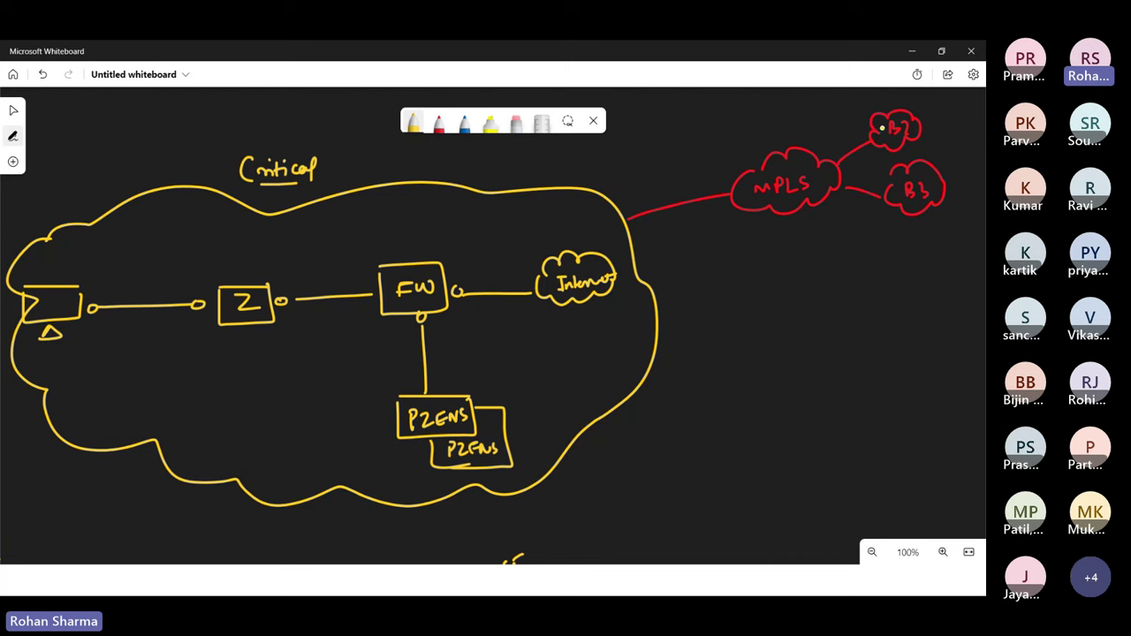
pyautogui.moveTo(882, 128)
pyautogui.mouseDown()
pyautogui.moveTo(844, 132)
pyautogui.moveTo(716, 197)
pyautogui.moveTo(536, 241)
pyautogui.mouseUp()
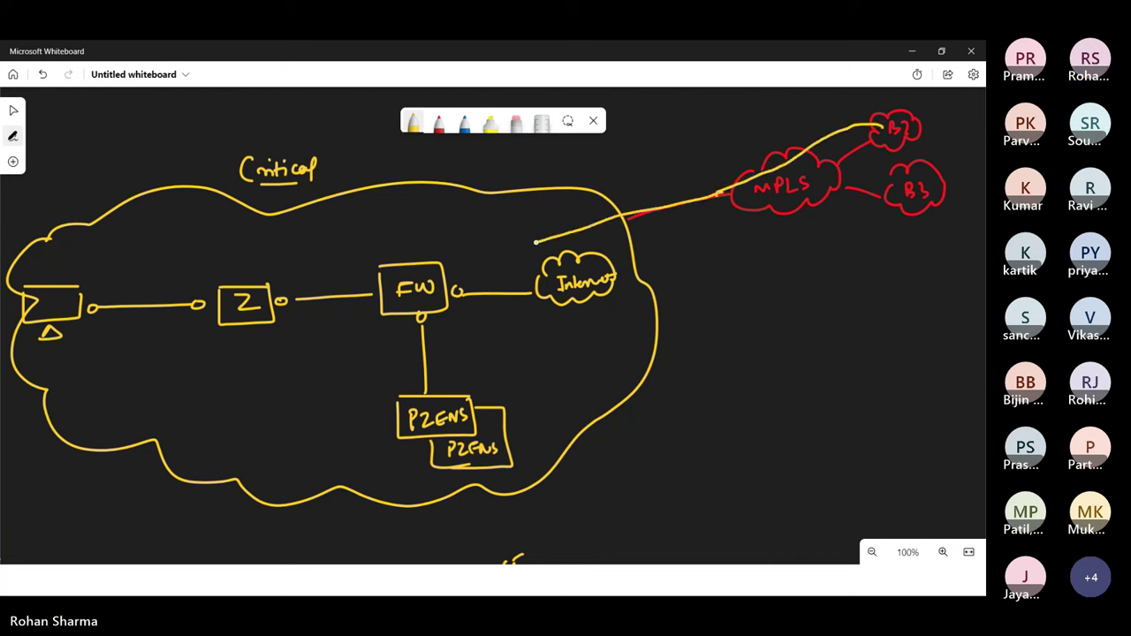
pyautogui.click(439, 124)
pyautogui.moveTo(448, 275); pyautogui.dragTo(632, 217)
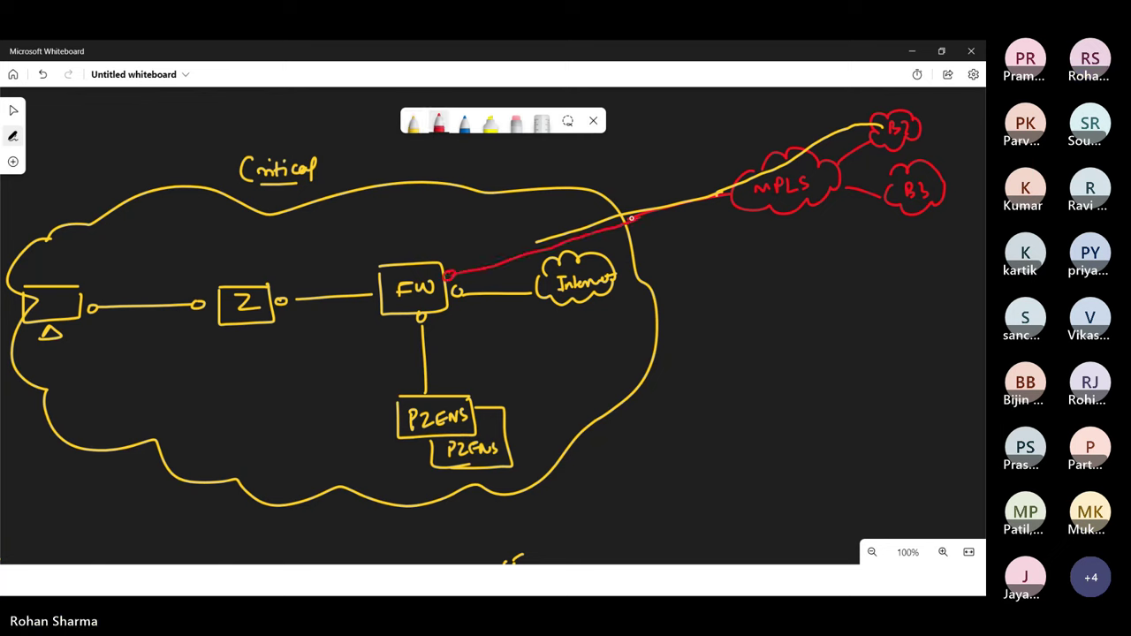
pyautogui.click(414, 123)
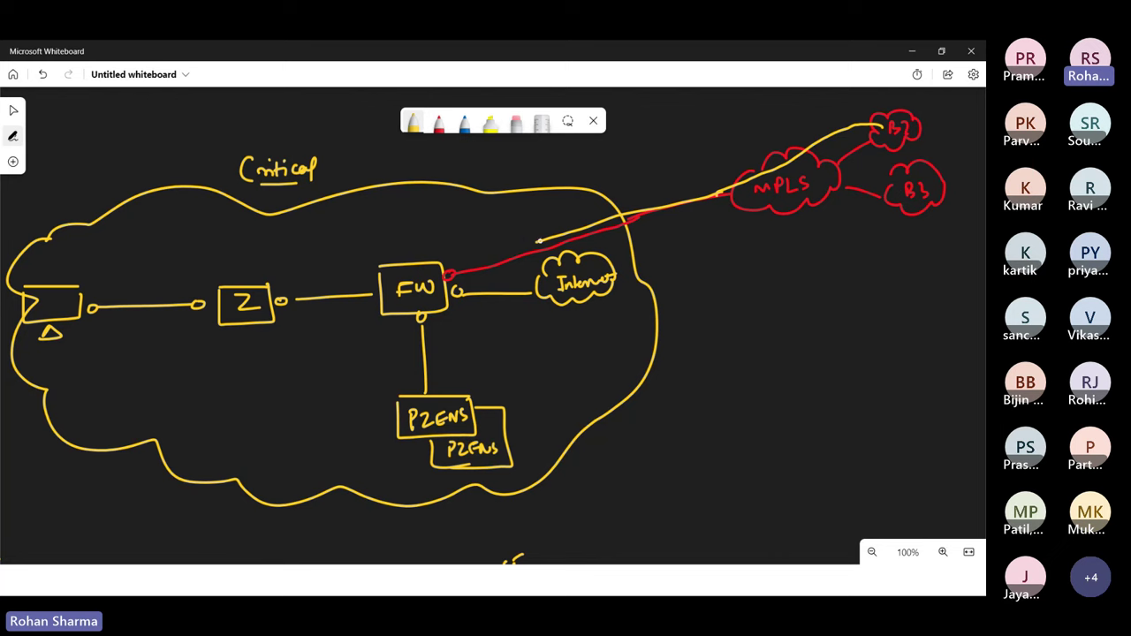
pyautogui.moveTo(536, 240)
pyautogui.mouseDown()
pyautogui.moveTo(408, 281)
pyautogui.moveTo(393, 305)
pyautogui.moveTo(405, 427)
pyautogui.moveTo(462, 449)
pyautogui.moveTo(452, 320)
pyautogui.moveTo(625, 296)
pyautogui.moveTo(787, 307)
pyautogui.mouseUp()
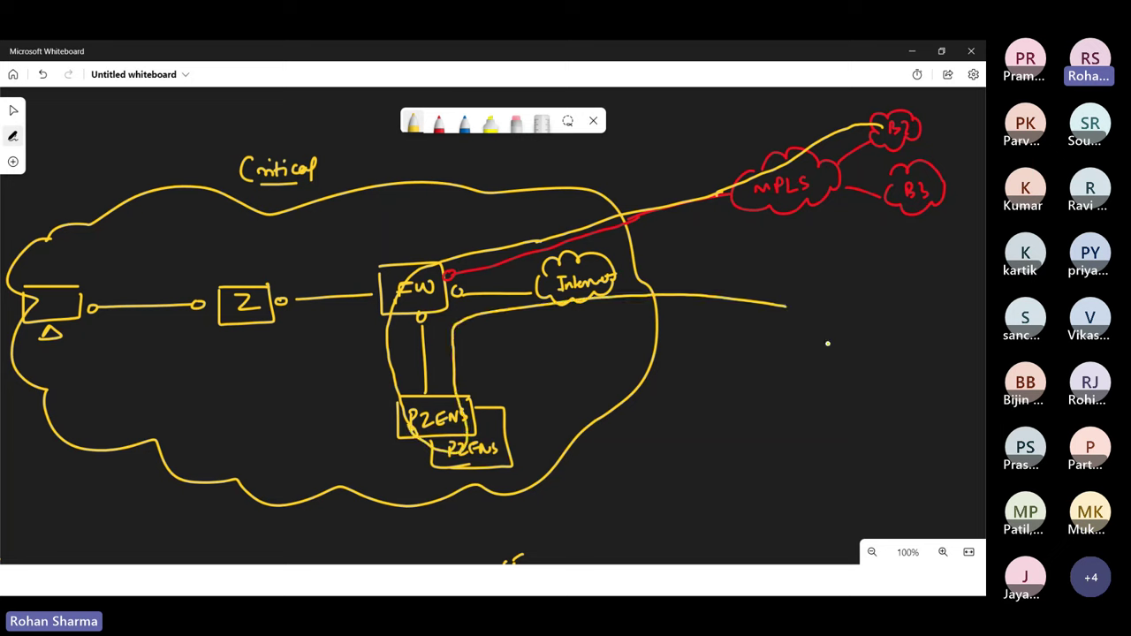
pyautogui.moveTo(725, 287)
pyautogui.mouseDown()
pyautogui.moveTo(750, 304)
pyautogui.moveTo(718, 325)
pyautogui.mouseUp()
pyautogui.moveTo(695, 189); pyautogui.dragTo(697, 212)
# Trace yellow traffic paths from B3 and from the local computer through the PZENs out to the internet, with arrowheads.
pyautogui.moveTo(932, 200)
pyautogui.mouseDown()
pyautogui.moveTo(656, 217)
pyautogui.moveTo(400, 288)
pyautogui.moveTo(396, 361)
pyautogui.moveTo(419, 389)
pyautogui.moveTo(500, 360)
pyautogui.moveTo(769, 329)
pyautogui.moveTo(790, 351)
pyautogui.mouseUp()
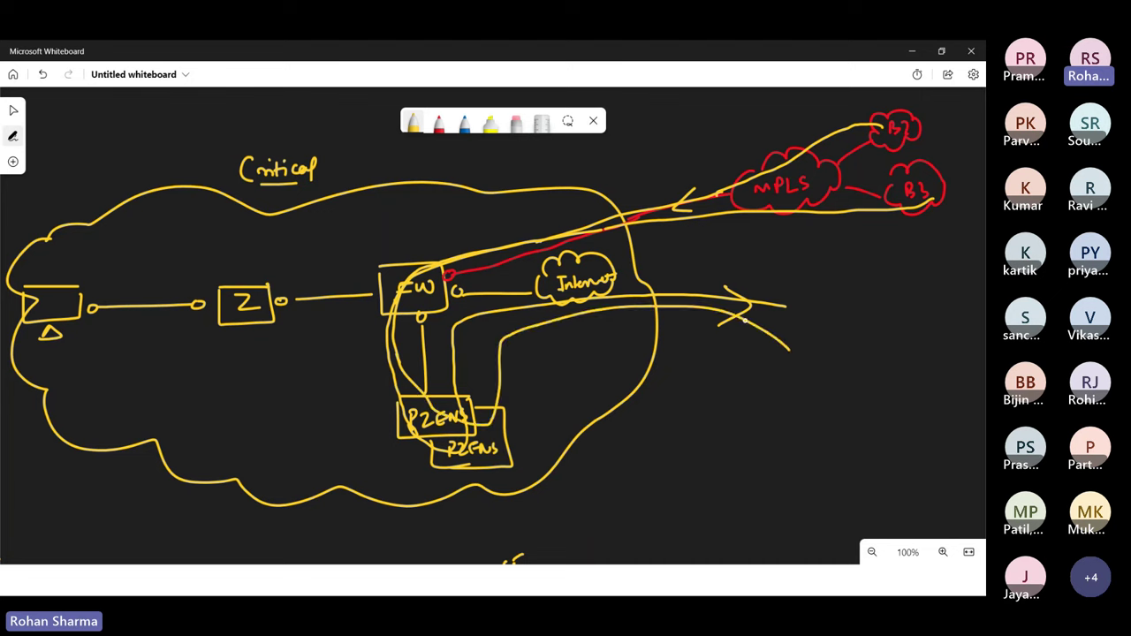
pyautogui.moveTo(698, 298); pyautogui.dragTo(688, 326)
pyautogui.moveTo(78, 330)
pyautogui.mouseDown()
pyautogui.moveTo(202, 330)
pyautogui.moveTo(376, 431)
pyautogui.moveTo(472, 377)
pyautogui.moveTo(637, 342)
pyautogui.moveTo(760, 371)
pyautogui.moveTo(708, 376)
pyautogui.mouseUp()
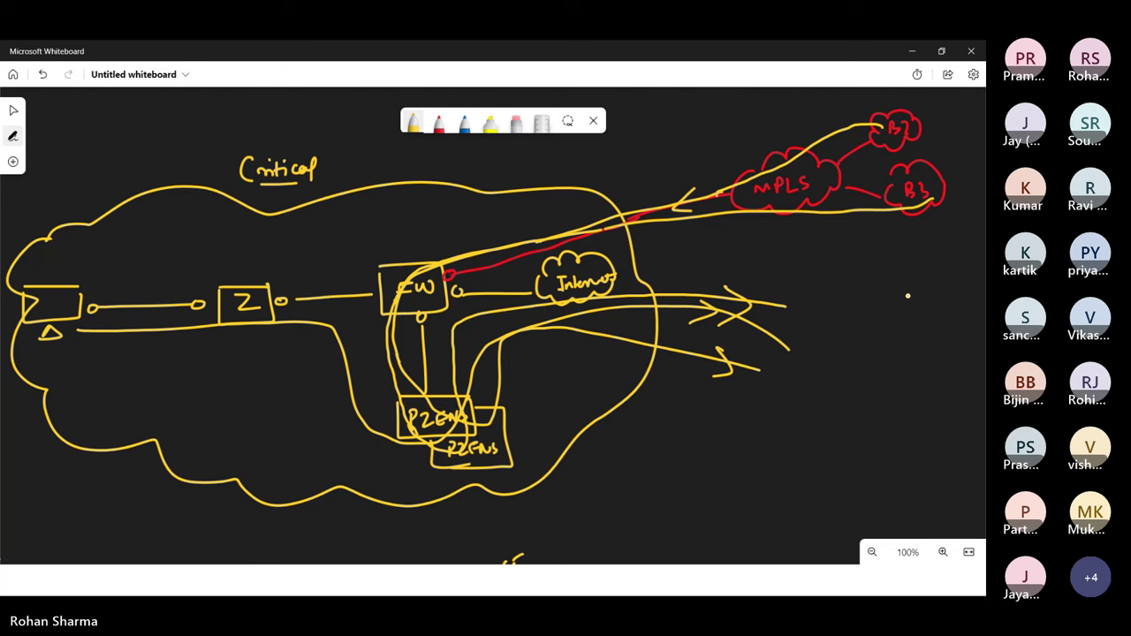
# Draw a yellow rectangle on an empty area beside the branch clouds and label it "Ukraine" underneath.
pyautogui.click(13, 110)
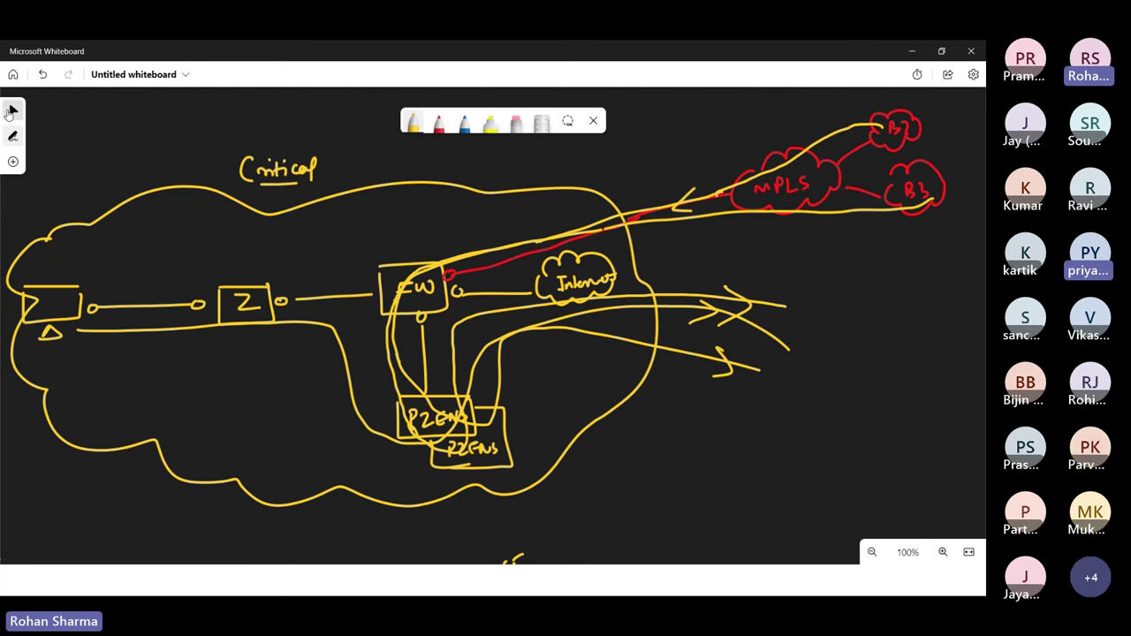
pyautogui.moveTo(864, 407); pyautogui.dragTo(207, 474)
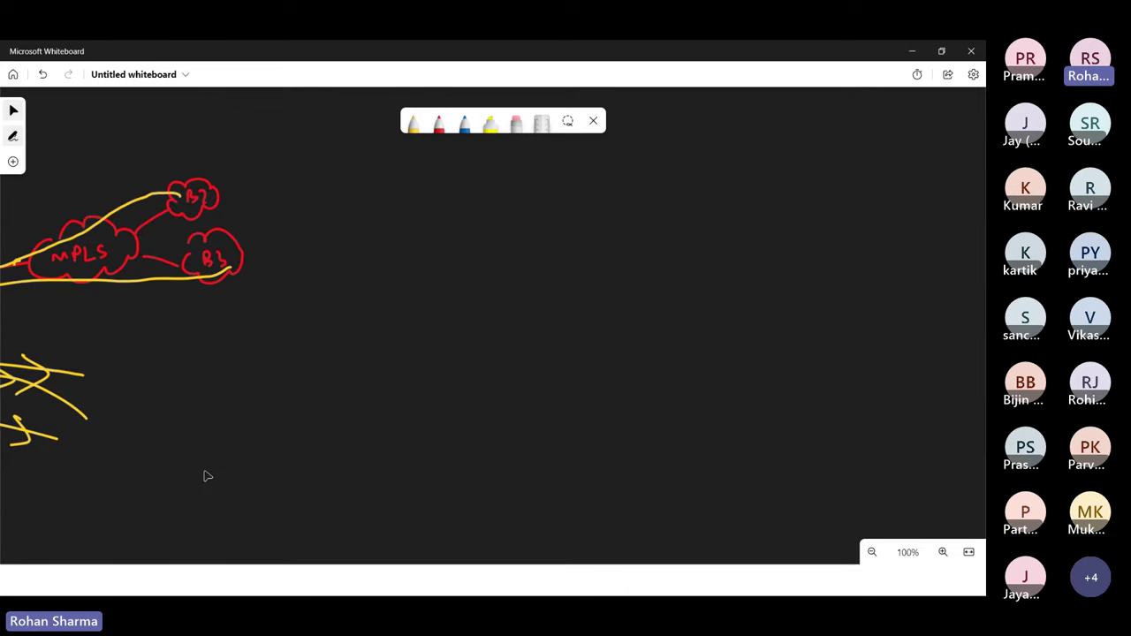
pyautogui.click(414, 124)
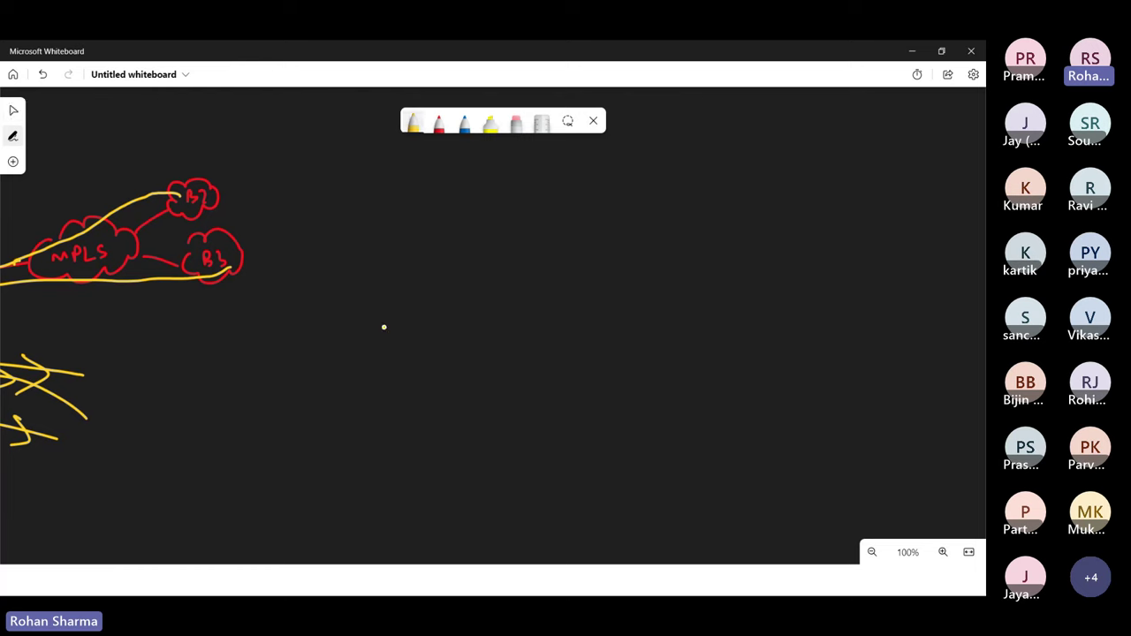
pyautogui.moveTo(405, 278)
pyautogui.mouseDown()
pyautogui.moveTo(459, 275)
pyautogui.moveTo(397, 366)
pyautogui.moveTo(520, 329)
pyautogui.moveTo(451, 275)
pyautogui.mouseUp()
pyautogui.moveTo(429, 385); pyautogui.dragTo(441, 385)
pyautogui.moveTo(448, 384)
pyautogui.mouseDown()
pyautogui.moveTo(448, 405)
pyautogui.moveTo(519, 396)
pyautogui.mouseUp()
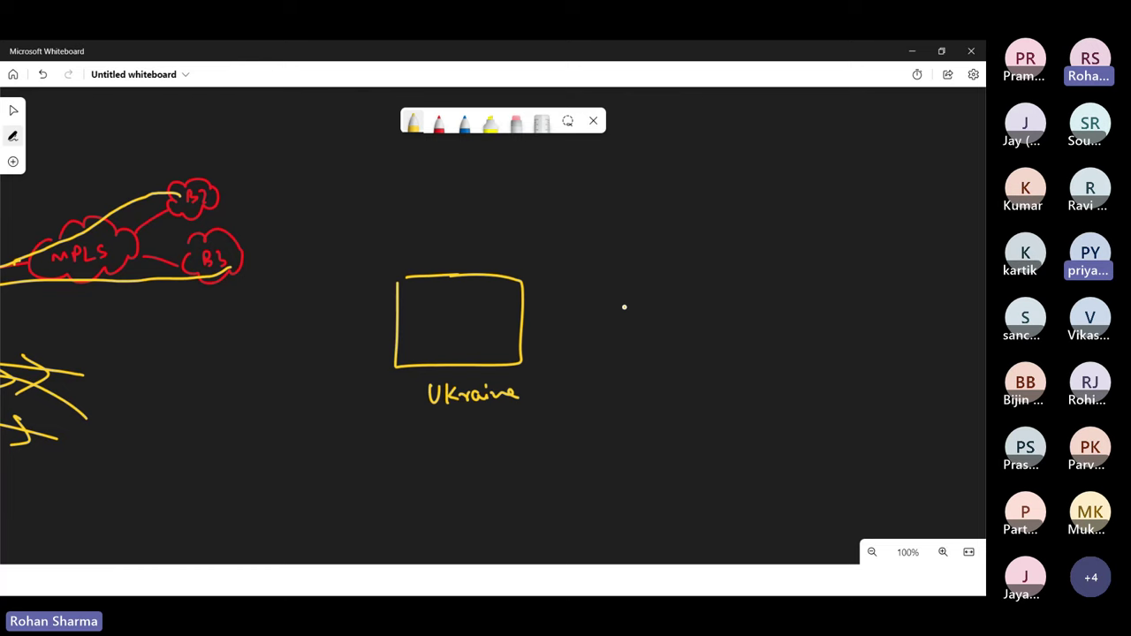
# Draw a second yellow rectangle labelled "Russia" beside Ukraine, containing a small cloud labelled "Moscow".
pyautogui.moveTo(619, 258)
pyautogui.mouseDown()
pyautogui.moveTo(758, 246)
pyautogui.moveTo(661, 241)
pyautogui.mouseUp()
pyautogui.moveTo(659, 352)
pyautogui.mouseDown()
pyautogui.moveTo(684, 379)
pyautogui.moveTo(731, 370)
pyautogui.mouseUp()
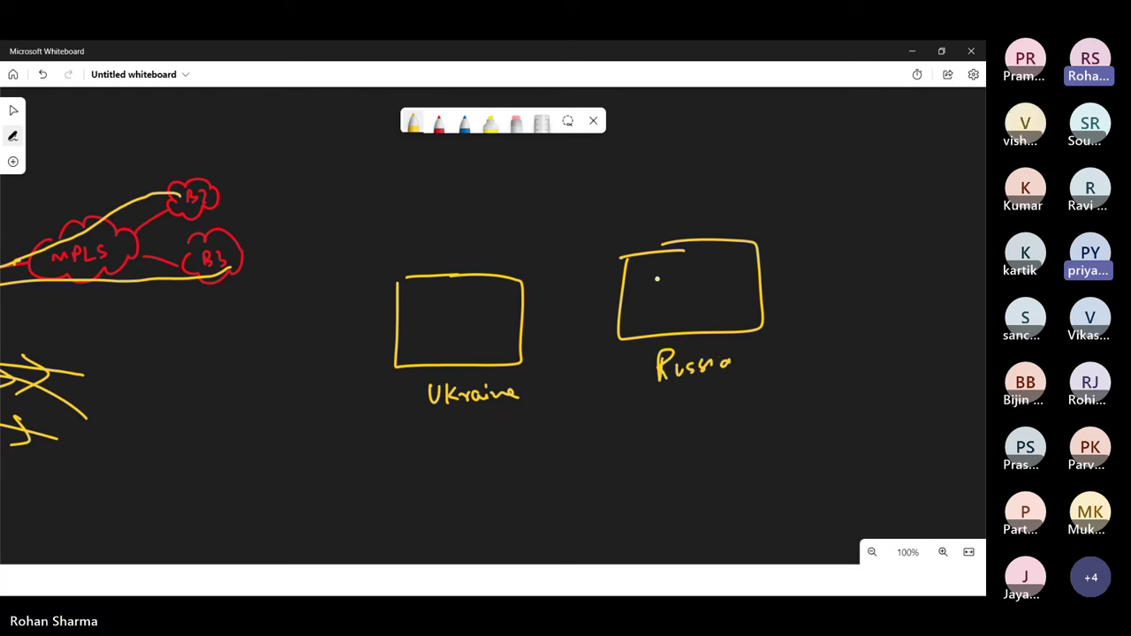
pyautogui.moveTo(659, 285)
pyautogui.mouseDown()
pyautogui.moveTo(668, 304)
pyautogui.moveTo(688, 276)
pyautogui.moveTo(662, 300)
pyautogui.moveTo(727, 302)
pyautogui.moveTo(760, 285)
pyautogui.mouseUp()
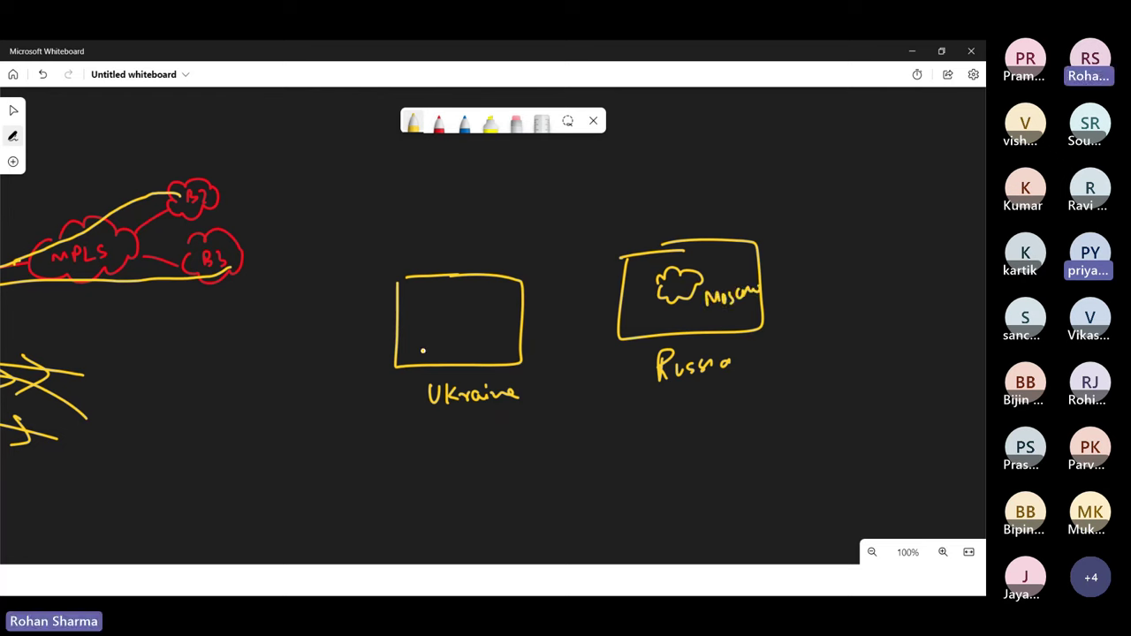
# Draw a stick-figure user and a server inside the Ukraine box, with a yellow arrow from the user to the server.
pyautogui.moveTo(433, 331); pyautogui.dragTo(438, 334)
pyautogui.moveTo(433, 345)
pyautogui.mouseDown()
pyautogui.moveTo(423, 355)
pyautogui.moveTo(447, 348)
pyautogui.moveTo(459, 299)
pyautogui.moveTo(472, 302)
pyautogui.moveTo(430, 285)
pyautogui.moveTo(447, 303)
pyautogui.moveTo(436, 295)
pyautogui.mouseUp()
pyautogui.moveTo(425, 302); pyautogui.dragTo(433, 302)
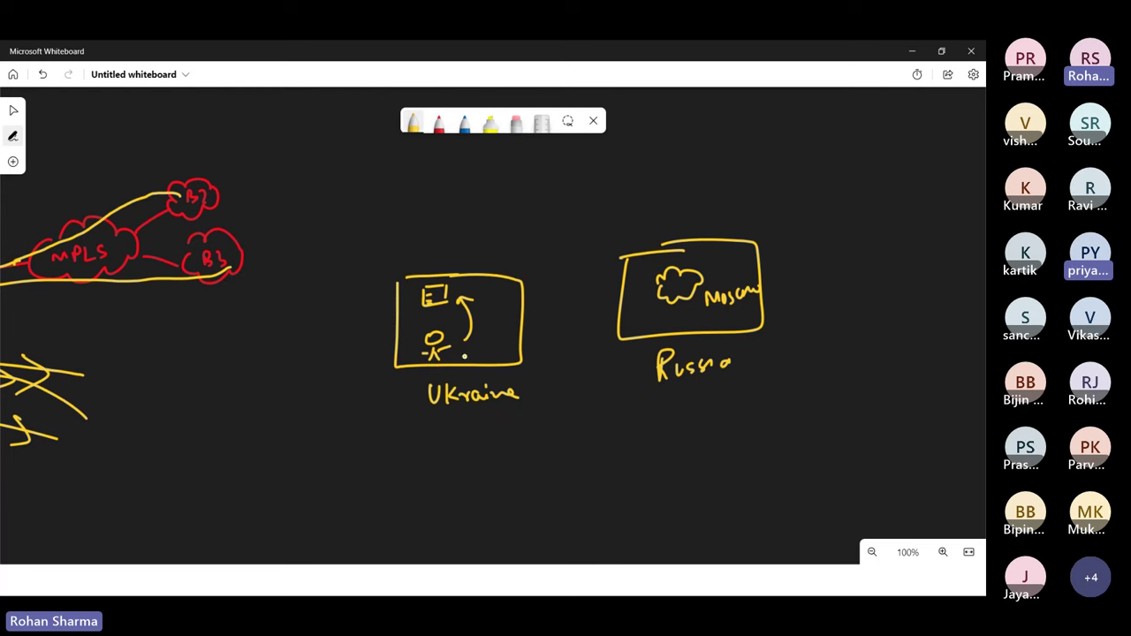
# Trace the user's traffic in blue through the Moscow cloud back to the circled server, and write underlined "Russia" above the Russia box.
pyautogui.click(463, 121)
pyautogui.moveTo(461, 347); pyautogui.dragTo(488, 348)
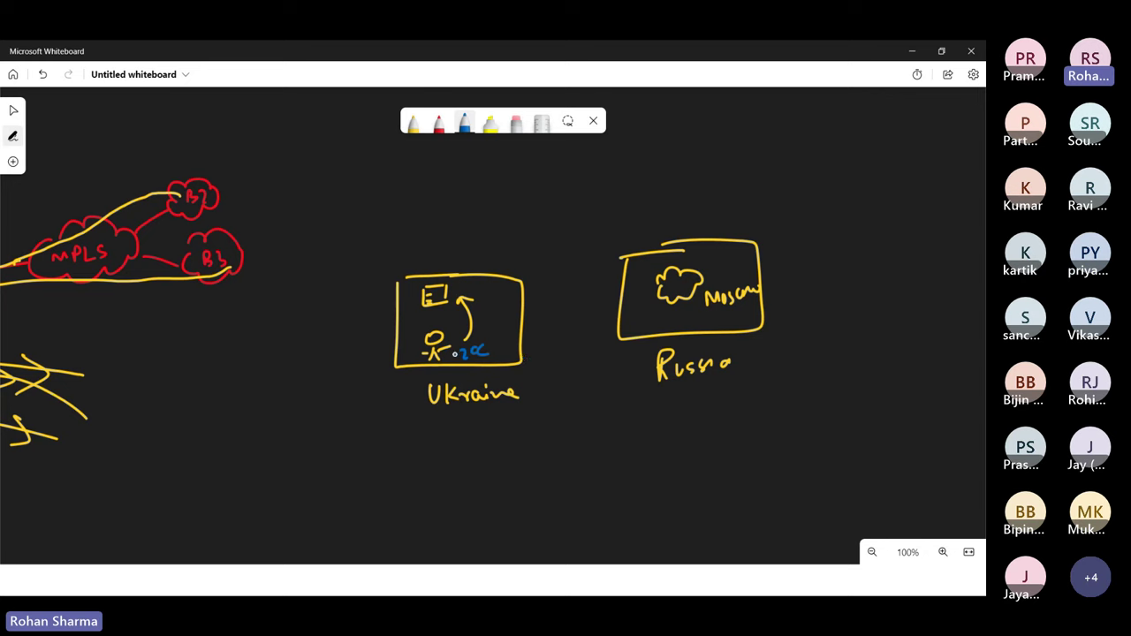
pyautogui.moveTo(454, 353)
pyautogui.mouseDown()
pyautogui.moveTo(635, 295)
pyautogui.moveTo(647, 261)
pyautogui.moveTo(541, 266)
pyautogui.moveTo(469, 284)
pyautogui.moveTo(414, 318)
pyautogui.moveTo(456, 300)
pyautogui.mouseUp()
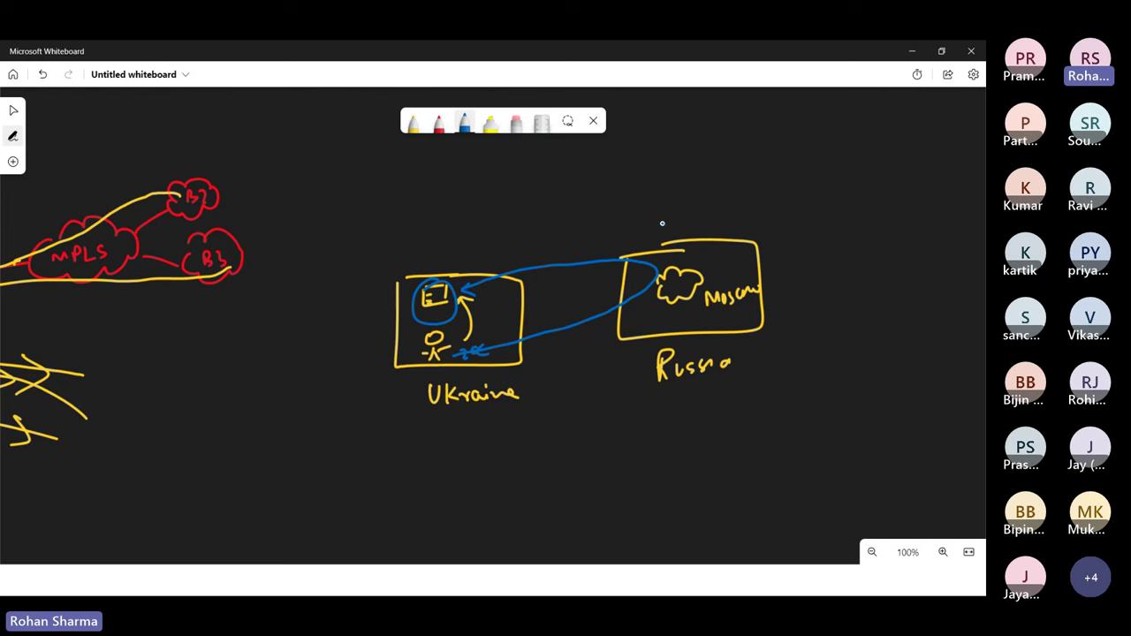
pyautogui.moveTo(662, 224)
pyautogui.mouseDown()
pyautogui.moveTo(673, 235)
pyautogui.moveTo(707, 217)
pyautogui.moveTo(718, 228)
pyautogui.mouseUp()
pyautogui.moveTo(659, 241); pyautogui.dragTo(733, 228)
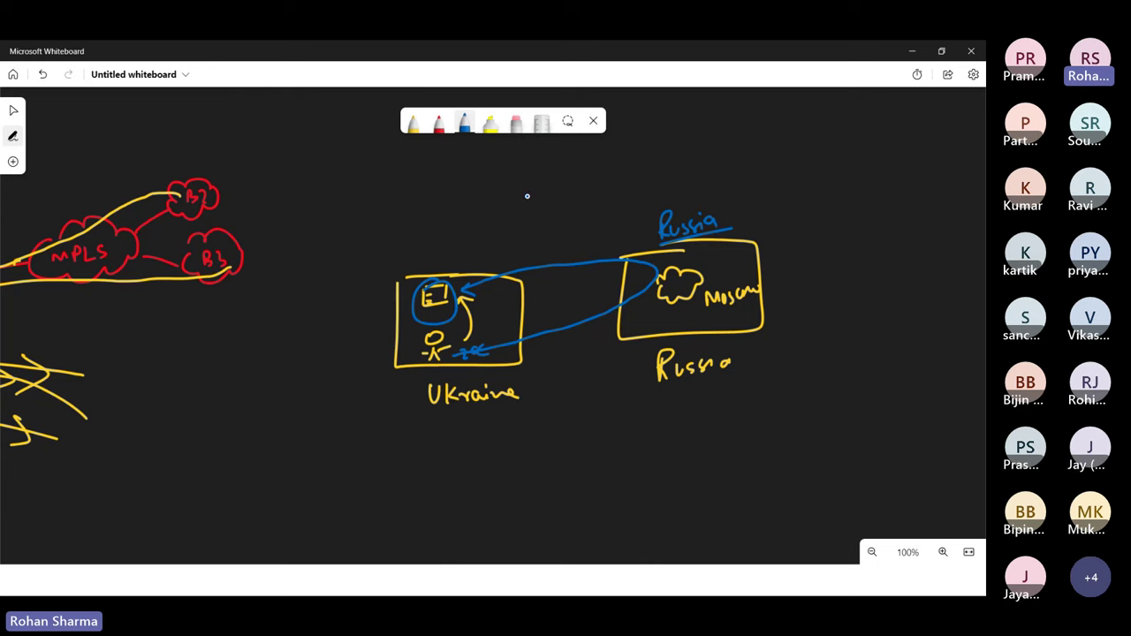
# Write the underlined yellow heading "SIPA" above the Ukraine box.
pyautogui.click(413, 126)
pyautogui.moveTo(391, 182)
pyautogui.mouseDown()
pyautogui.moveTo(377, 202)
pyautogui.moveTo(397, 203)
pyautogui.mouseUp()
pyautogui.moveTo(406, 198)
pyautogui.mouseDown()
pyautogui.moveTo(406, 177)
pyautogui.moveTo(409, 188)
pyautogui.mouseUp()
pyautogui.moveTo(421, 190)
pyautogui.mouseDown()
pyautogui.moveTo(428, 172)
pyautogui.moveTo(435, 190)
pyautogui.mouseUp()
pyautogui.moveTo(424, 183); pyautogui.dragTo(434, 183)
pyautogui.moveTo(377, 206); pyautogui.dragTo(428, 200)
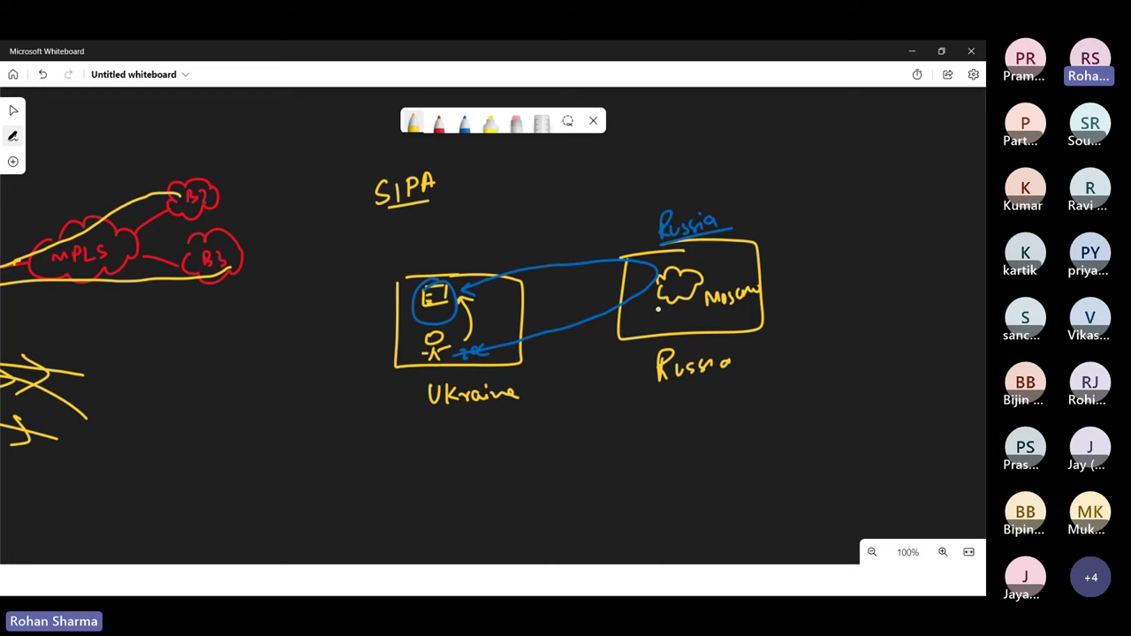
# Draw a blue connector inside the Ukraine box, route the returning traffic through it to the server, and add an arrow pointing at the user.
pyautogui.click(464, 121)
pyautogui.moveTo(491, 304)
pyautogui.mouseDown()
pyautogui.moveTo(492, 323)
pyautogui.moveTo(509, 316)
pyautogui.moveTo(491, 315)
pyautogui.moveTo(510, 318)
pyautogui.moveTo(502, 323)
pyautogui.mouseUp()
pyautogui.moveTo(555, 266)
pyautogui.mouseDown()
pyautogui.moveTo(504, 305)
pyautogui.moveTo(433, 295)
pyautogui.moveTo(455, 317)
pyautogui.mouseUp()
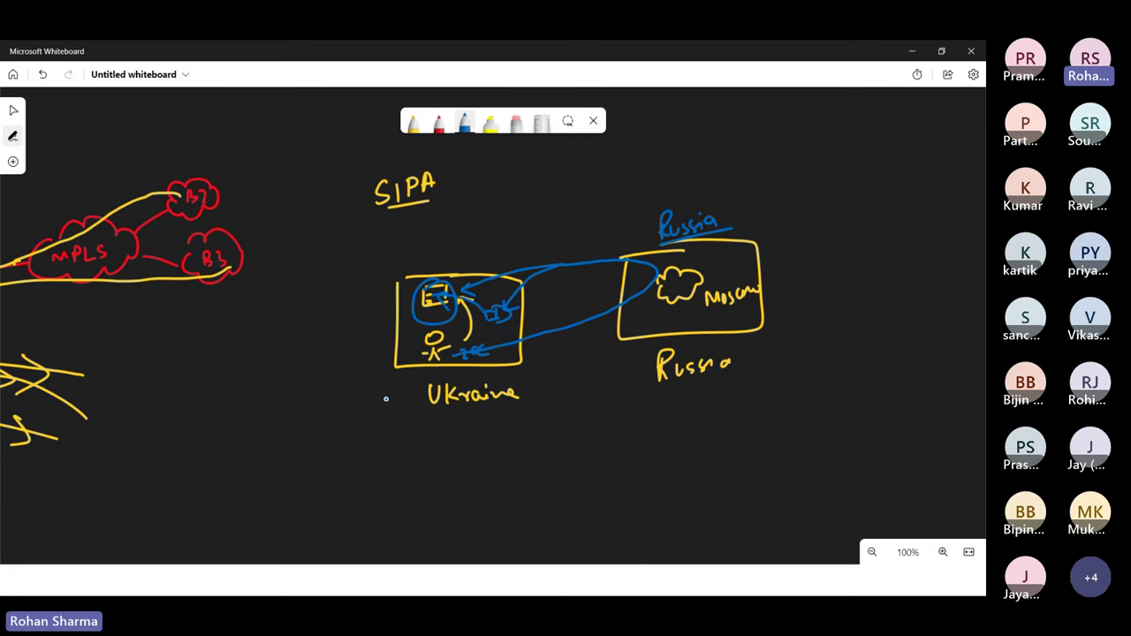
pyautogui.moveTo(385, 398)
pyautogui.mouseDown()
pyautogui.moveTo(418, 367)
pyautogui.moveTo(423, 408)
pyautogui.mouseUp()
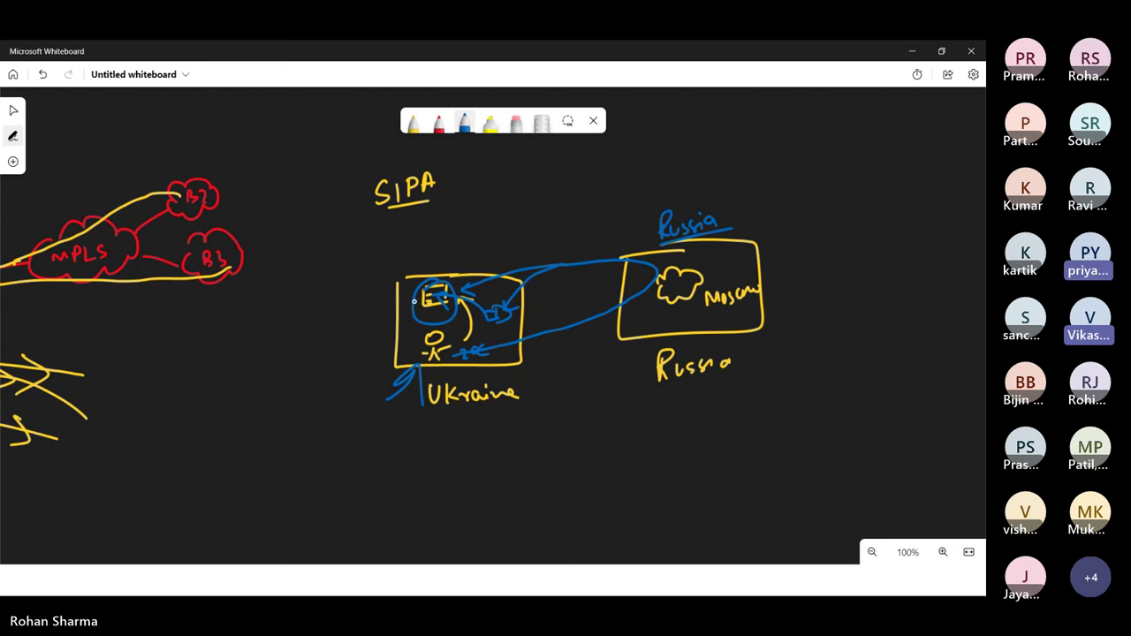
# Switch to the Zscaler Cloud Portal in Chrome to view its Analytics options, and return to Microsoft Whiteboard.
pyautogui.hotkey('alt', 'Tab')
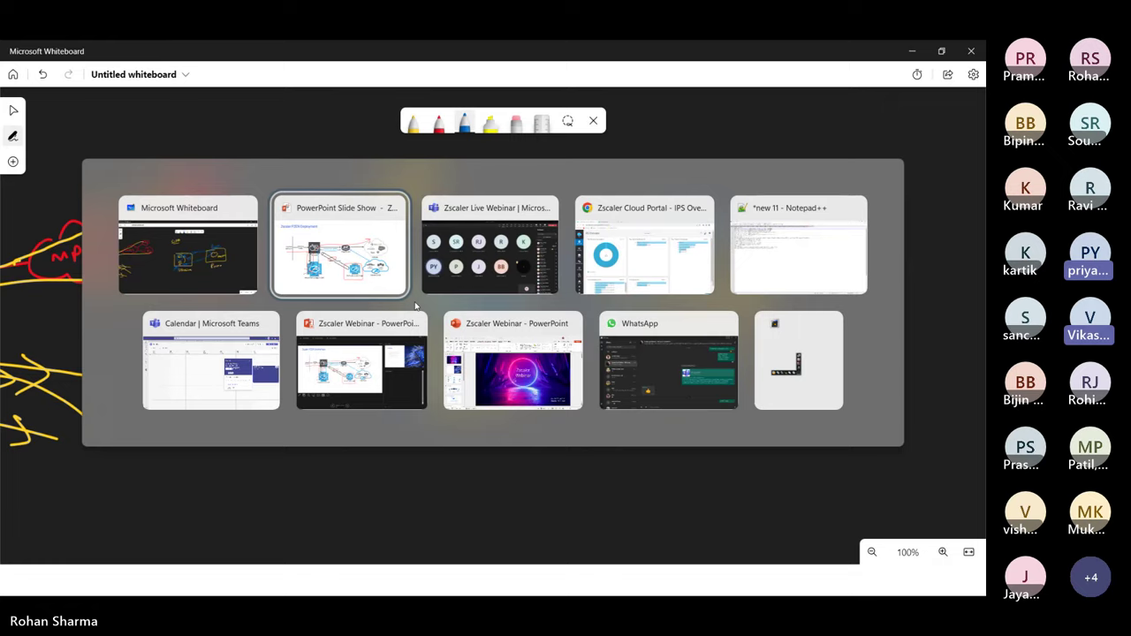
pyautogui.hotkey('alt', 'Tab')
pyautogui.hotkey('alt', 'Tab')
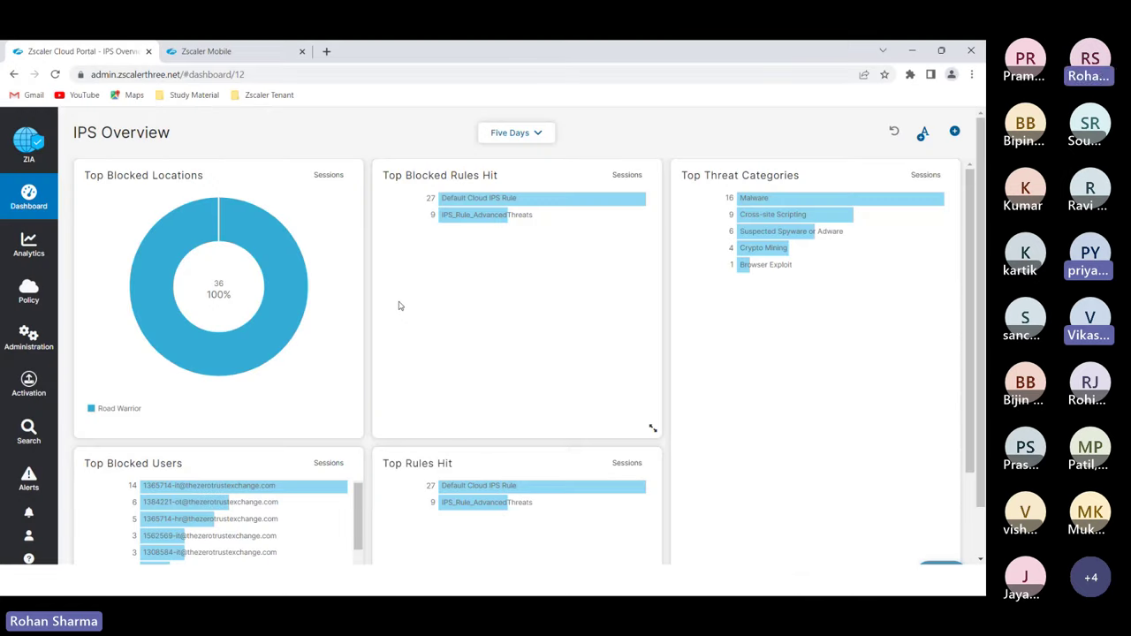
pyautogui.moveTo(40, 254)
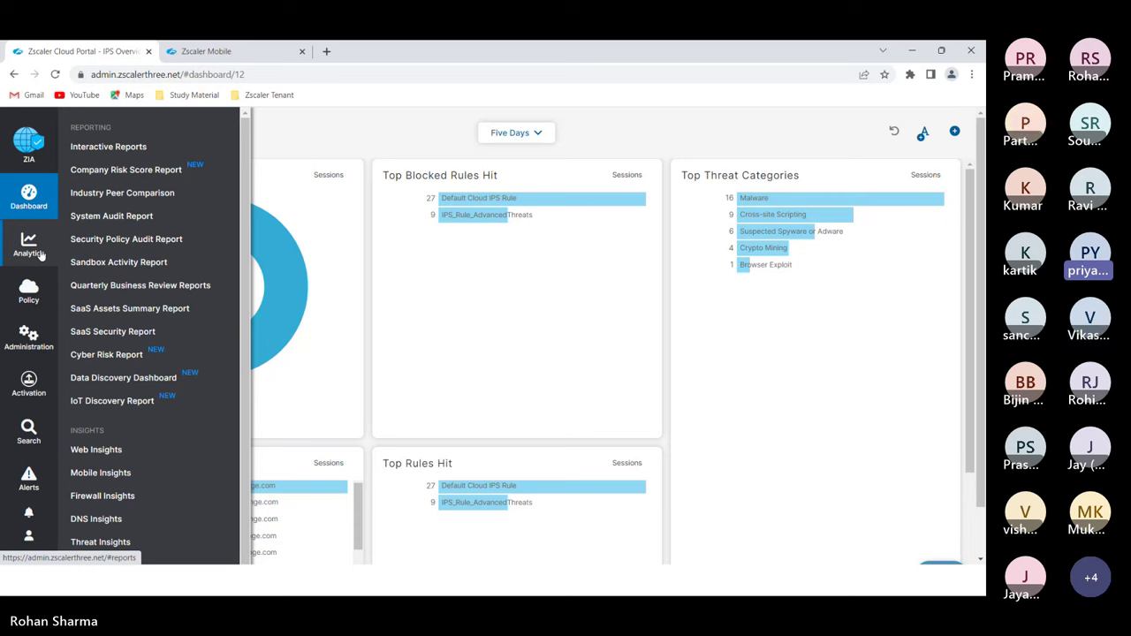
pyautogui.hotkey('alt', 'Tab')
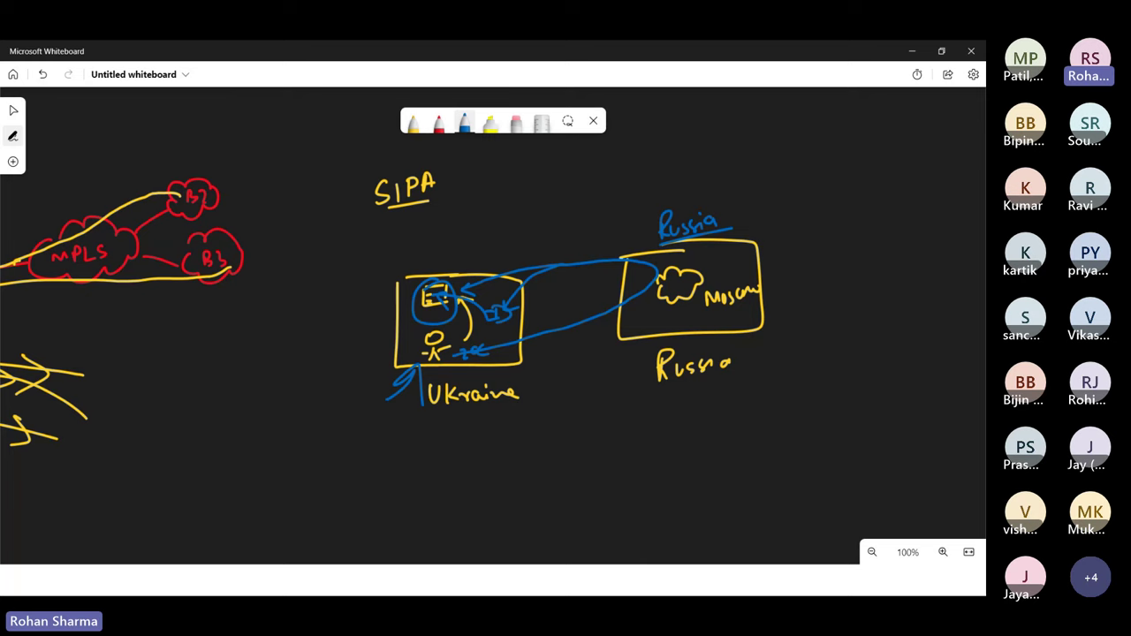
# Write the underlined yellow word "App" in the empty area beside the Ukraine box.
pyautogui.click(413, 121)
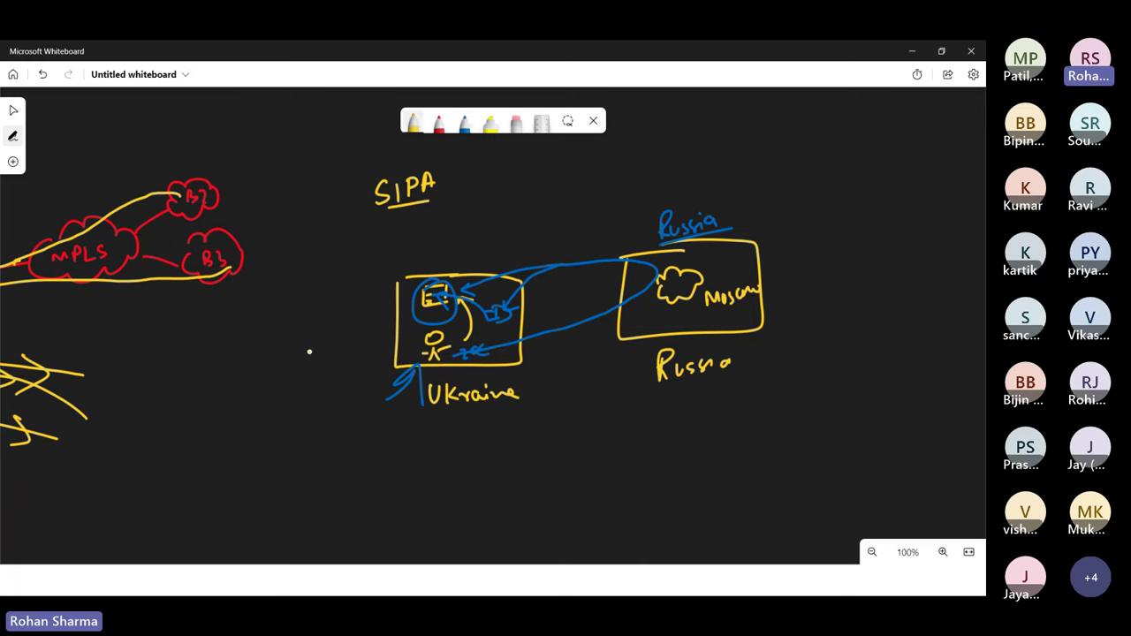
pyautogui.moveTo(243, 392); pyautogui.dragTo(268, 368)
pyautogui.moveTo(276, 387)
pyautogui.mouseDown()
pyautogui.moveTo(281, 355)
pyautogui.moveTo(285, 371)
pyautogui.mouseUp()
pyautogui.moveTo(294, 380)
pyautogui.mouseDown()
pyautogui.moveTo(299, 340)
pyautogui.moveTo(303, 363)
pyautogui.mouseUp()
pyautogui.moveTo(236, 425); pyautogui.dragTo(318, 388)
# Write underlined "Incountry" in yellow below "App" and add an arrow after the word.
pyautogui.moveTo(223, 461); pyautogui.dragTo(268, 458)
pyautogui.moveTo(251, 459)
pyautogui.mouseDown()
pyautogui.moveTo(255, 490)
pyautogui.moveTo(272, 488)
pyautogui.mouseUp()
pyautogui.moveTo(267, 488); pyautogui.dragTo(293, 485)
pyautogui.moveTo(308, 484)
pyautogui.mouseDown()
pyautogui.moveTo(364, 461)
pyautogui.moveTo(361, 472)
pyautogui.mouseUp()
pyautogui.moveTo(366, 461); pyautogui.dragTo(392, 488)
pyautogui.moveTo(258, 507); pyautogui.dragTo(359, 491)
pyautogui.moveTo(429, 462)
pyautogui.mouseDown()
pyautogui.moveTo(477, 461)
pyautogui.moveTo(469, 479)
pyautogui.mouseUp()
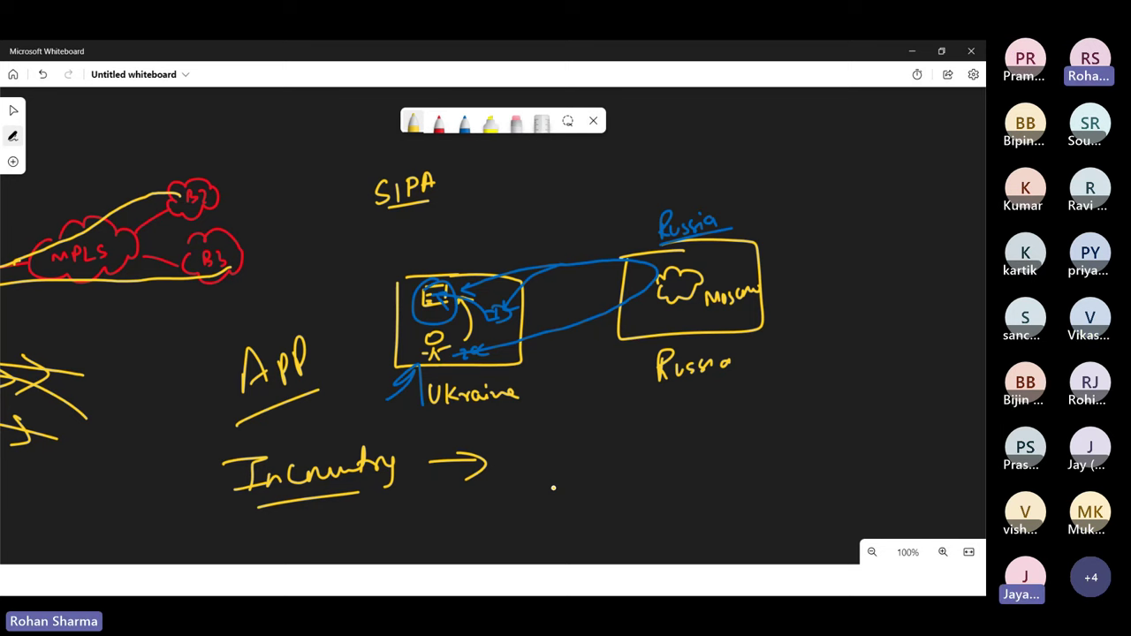
# Switch to the Zscaler Cloud Portal in Chrome and browse the standard and custom Interactive Reports.
pyautogui.hotkey('alt', 'Tab')
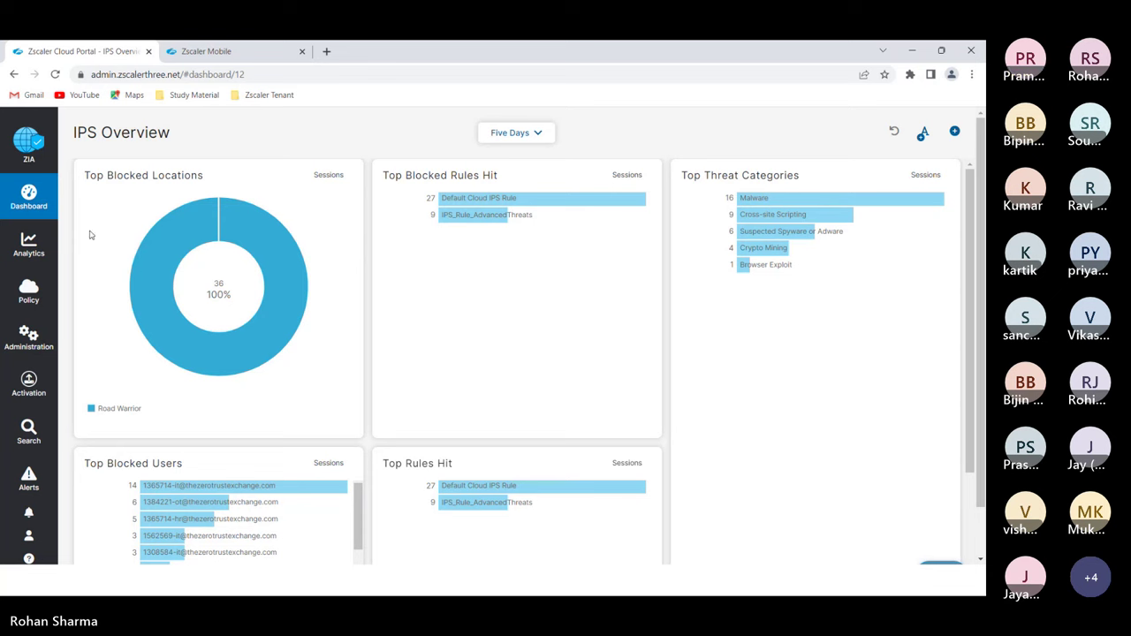
pyautogui.moveTo(29, 243)
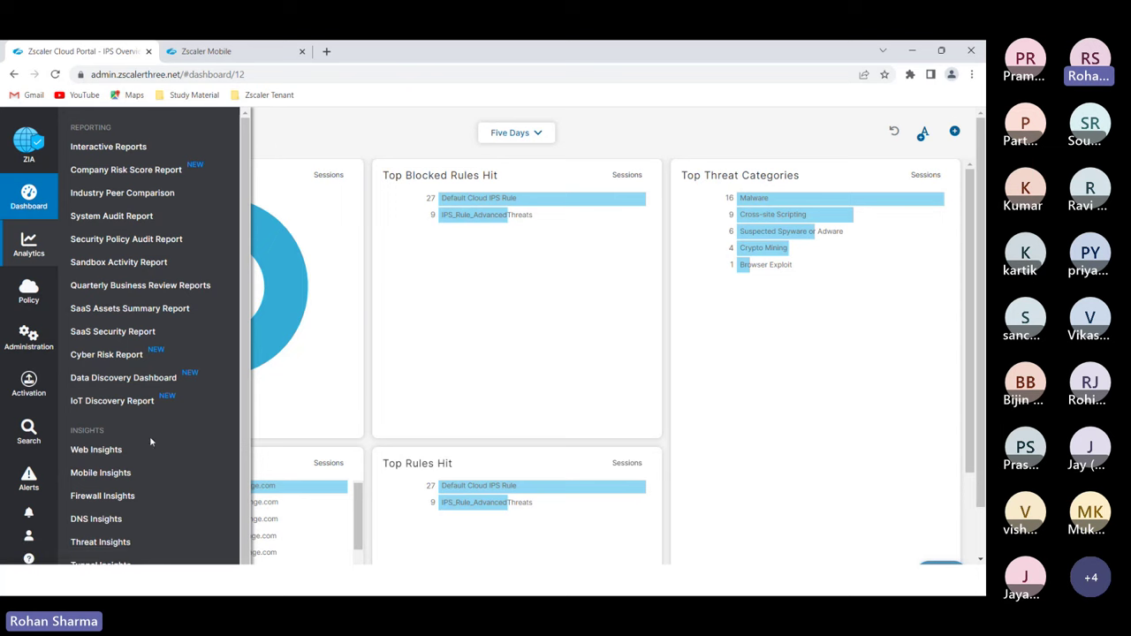
pyautogui.scroll(-1, 139, 459)
pyautogui.scroll(1, 150, 353)
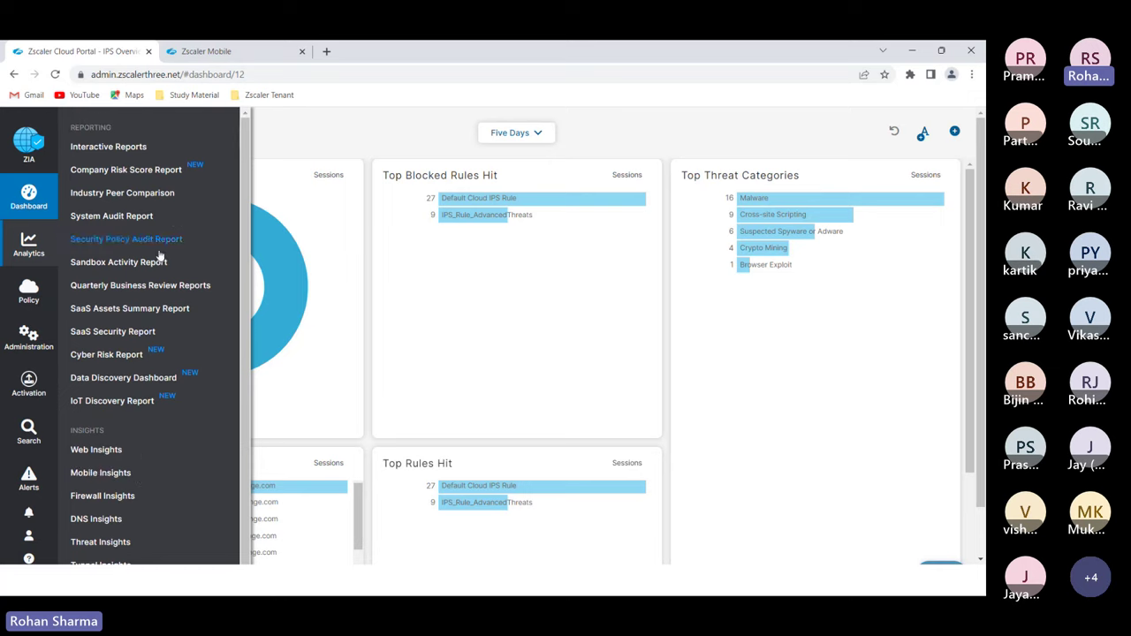
pyautogui.click(104, 148)
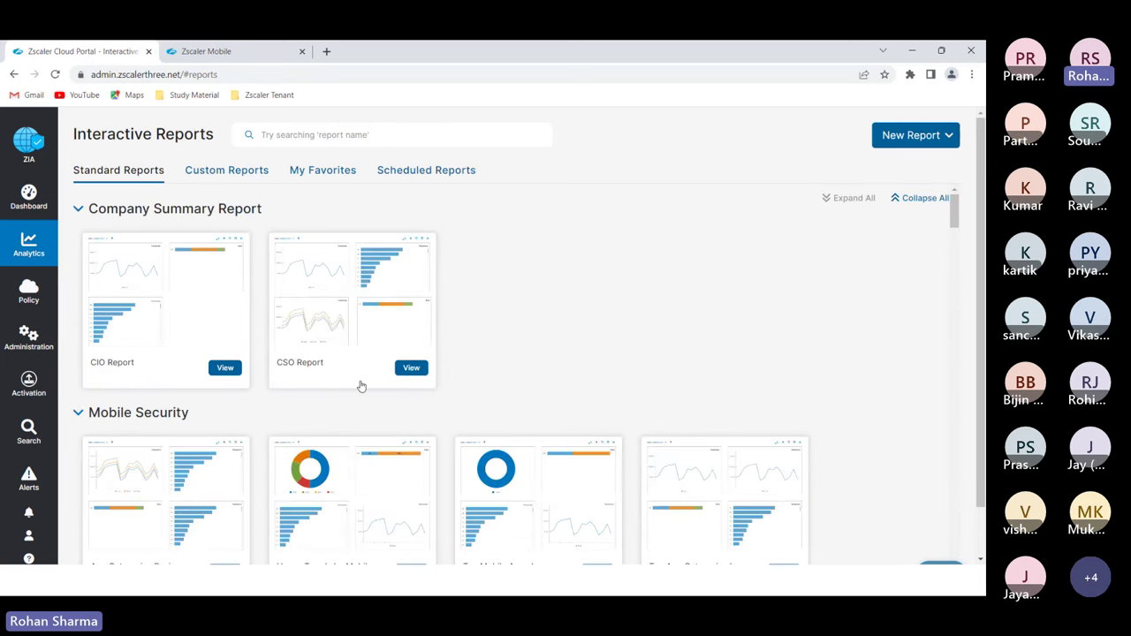
pyautogui.scroll(-5, 330, 368)
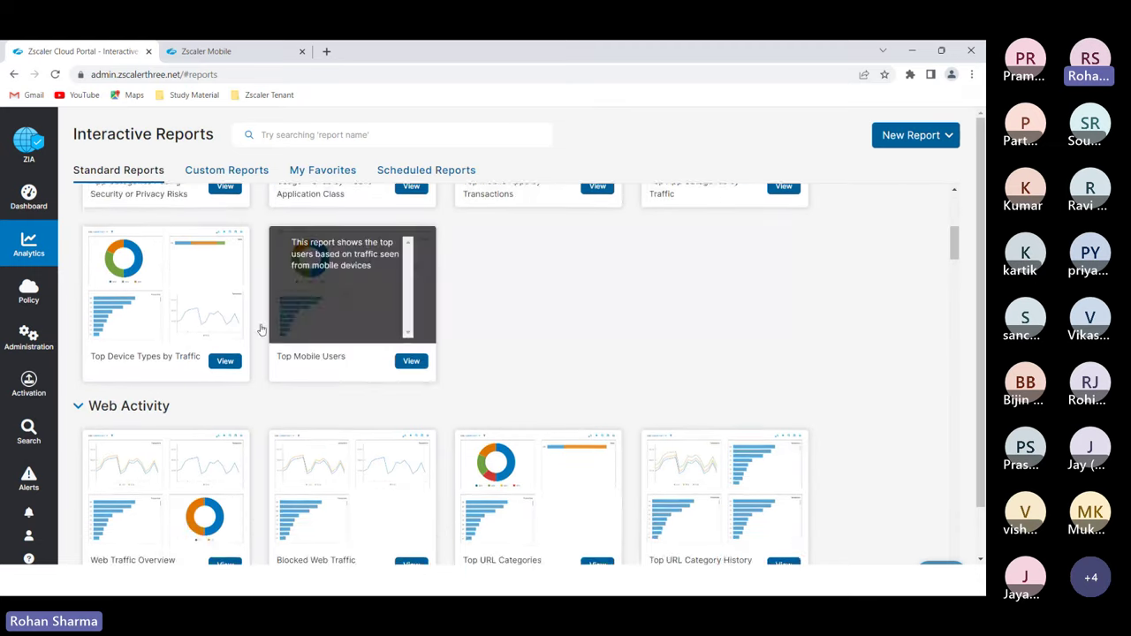
pyautogui.scroll(5, 262, 330)
pyautogui.click(238, 176)
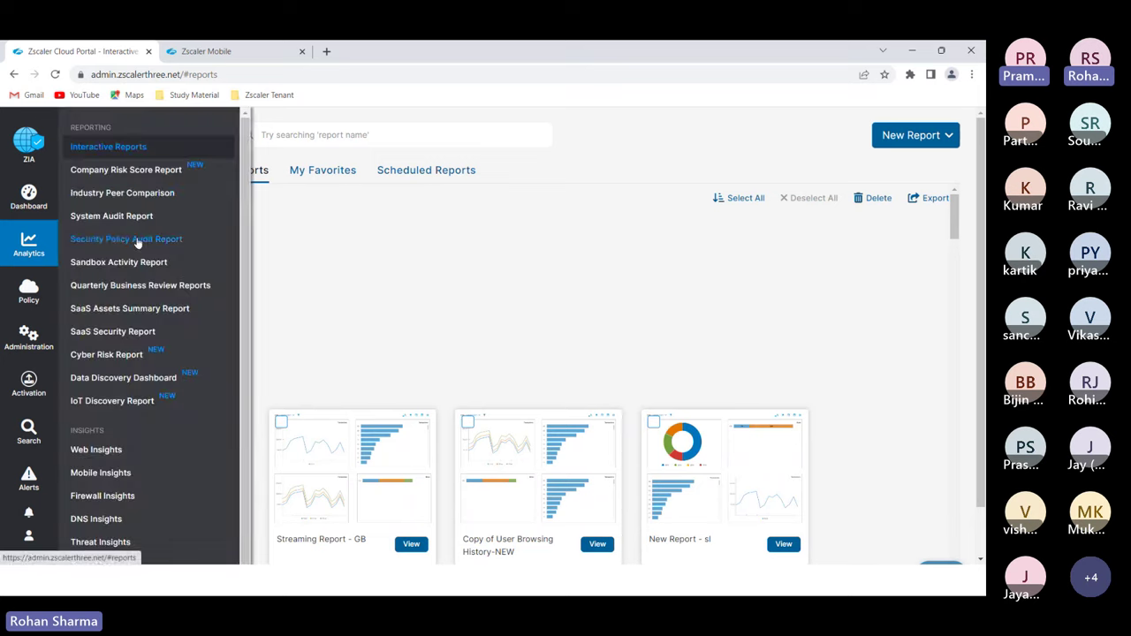
# Open the Company Risk Score Report, dismiss its notification, and open the Industry Peer Comparison report.
pyautogui.click(128, 170)
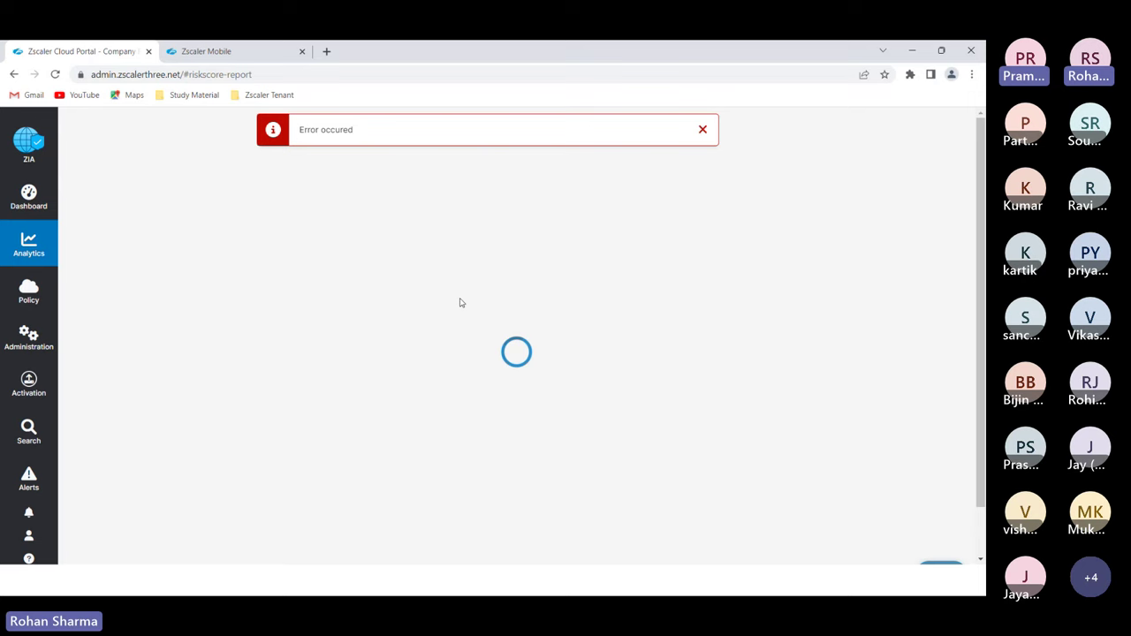
pyautogui.click(700, 133)
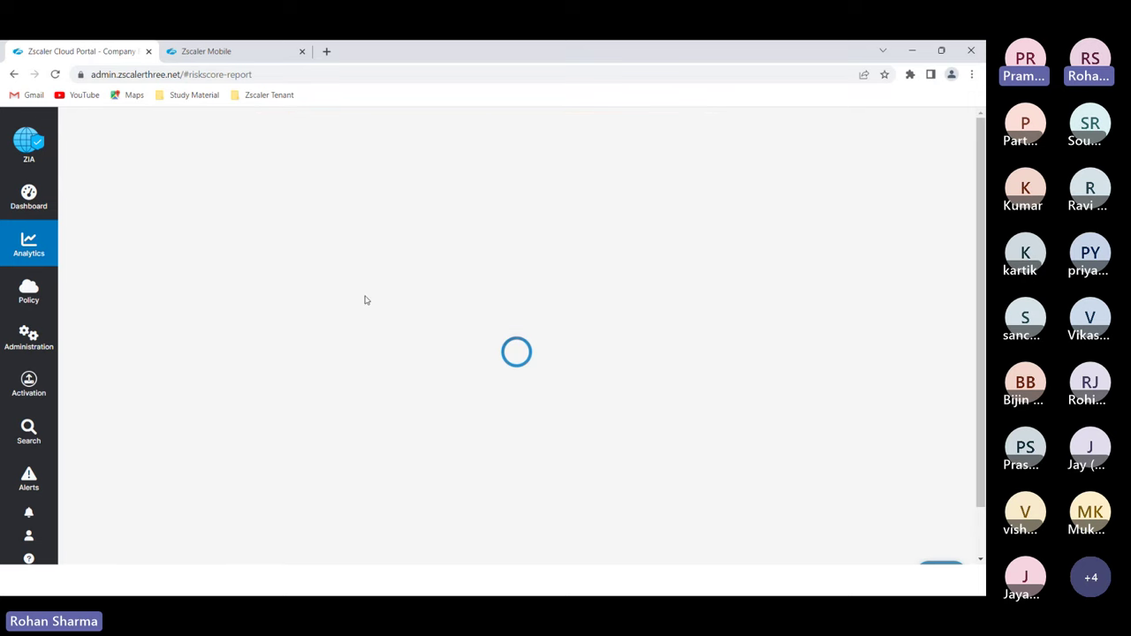
pyautogui.moveTo(68, 247)
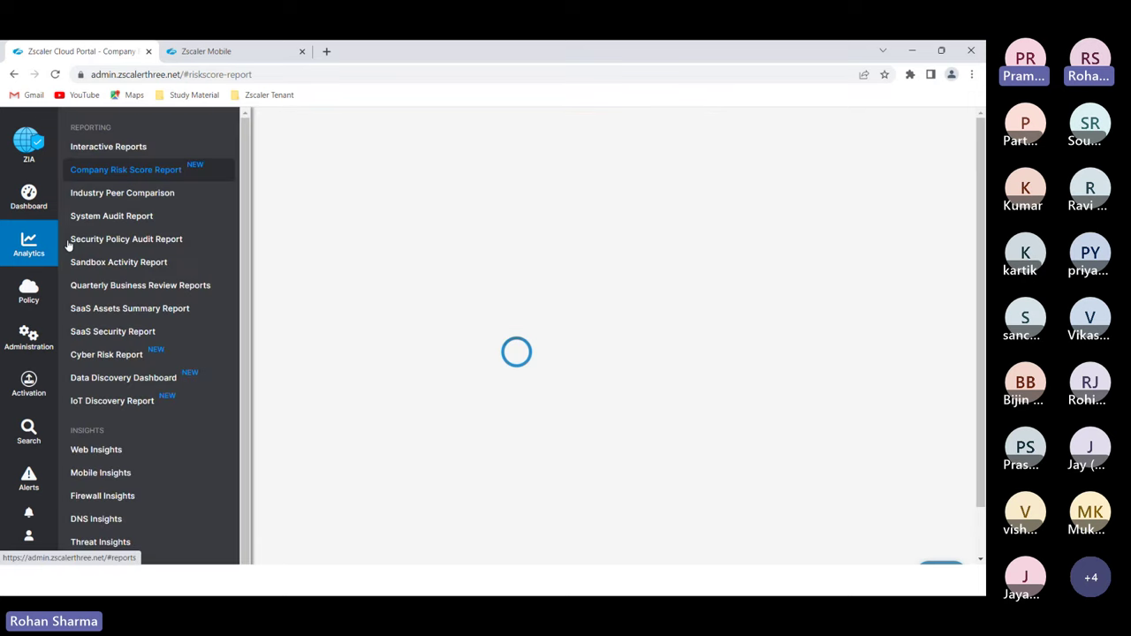
pyautogui.click(121, 194)
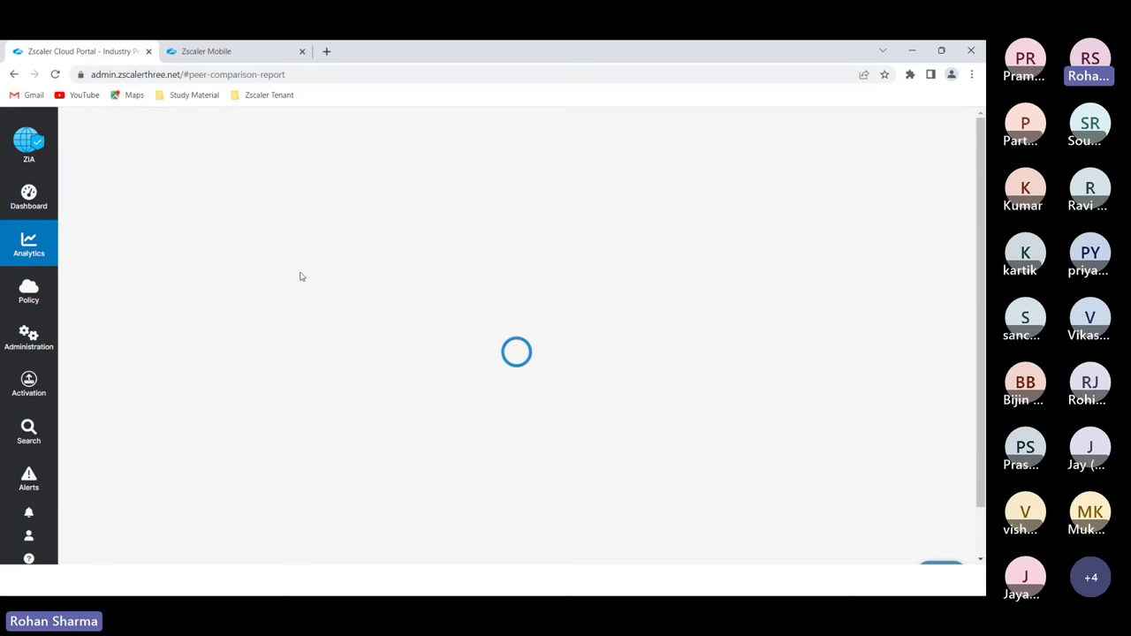
# Open Tunnel Insights and chart overall traffic for the current day using the Sent Packets metric.
pyautogui.moveTo(32, 258)
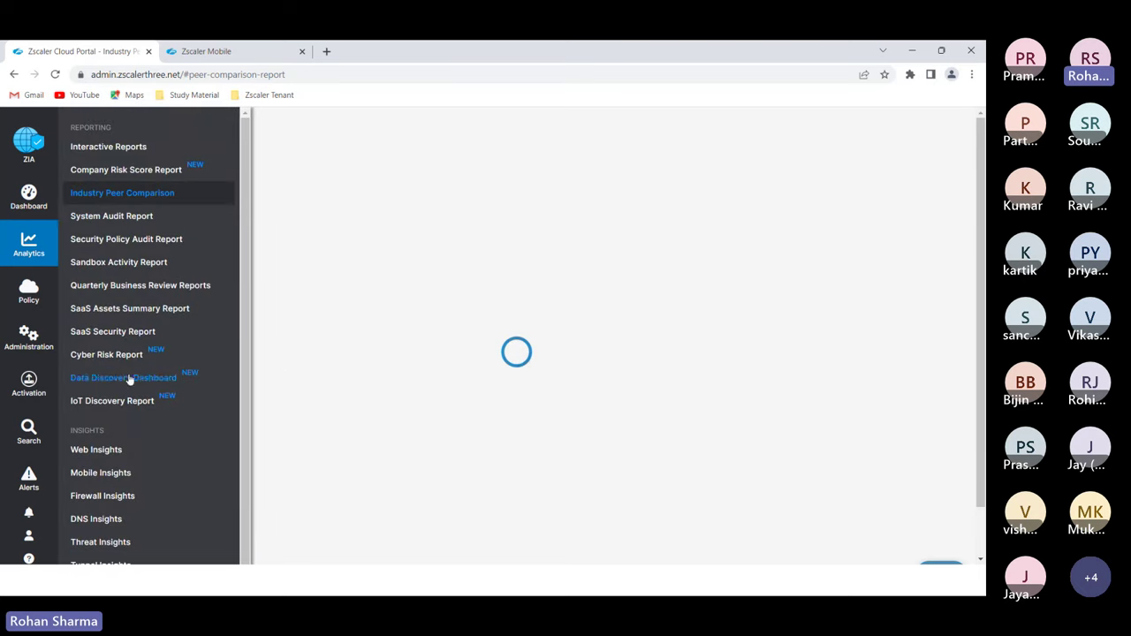
pyautogui.scroll(-1, 138, 362)
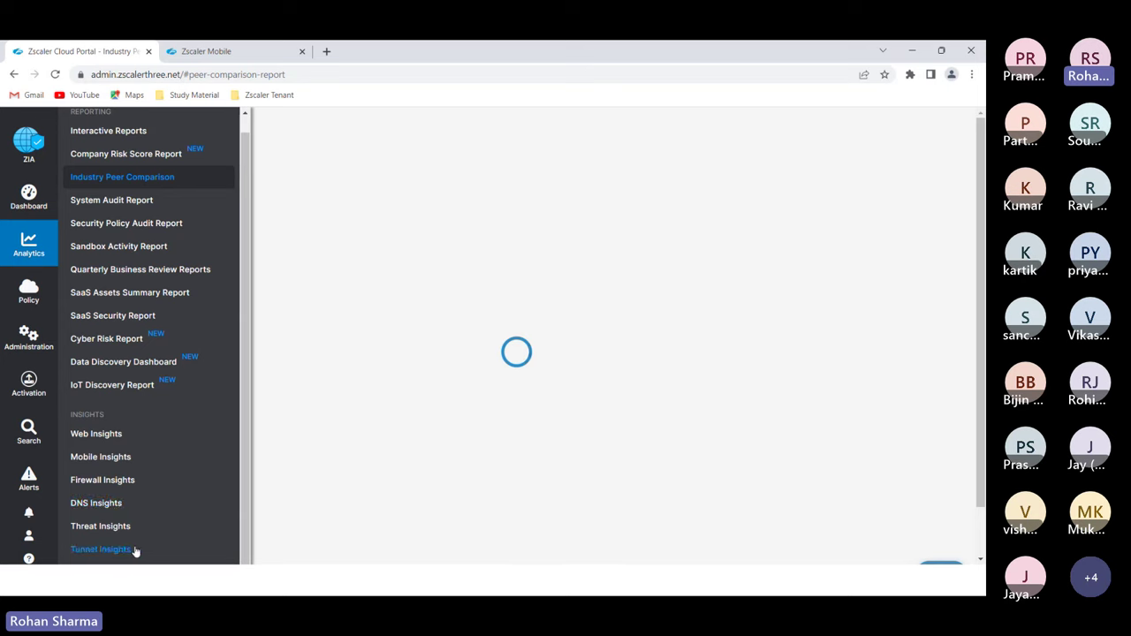
pyautogui.click(103, 549)
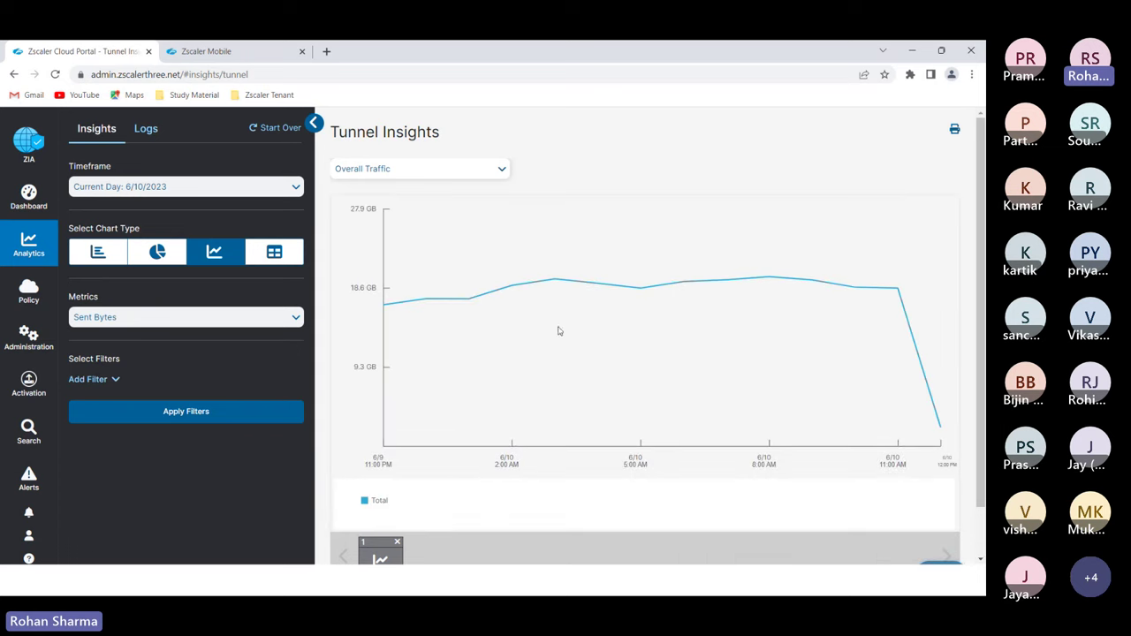
pyautogui.click(198, 189)
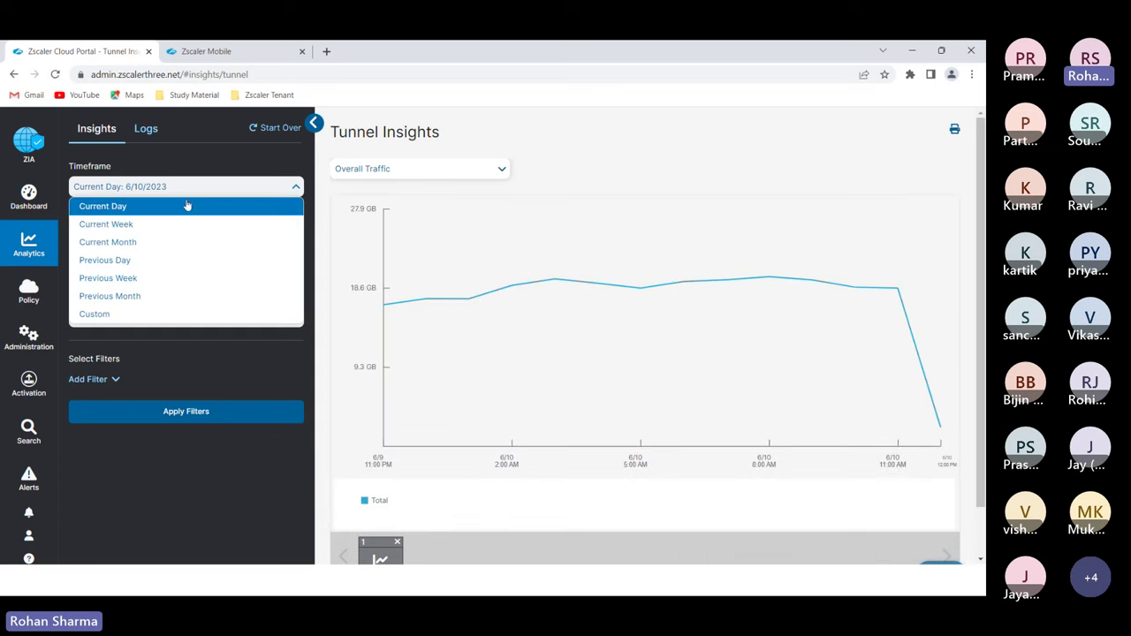
pyautogui.click(125, 207)
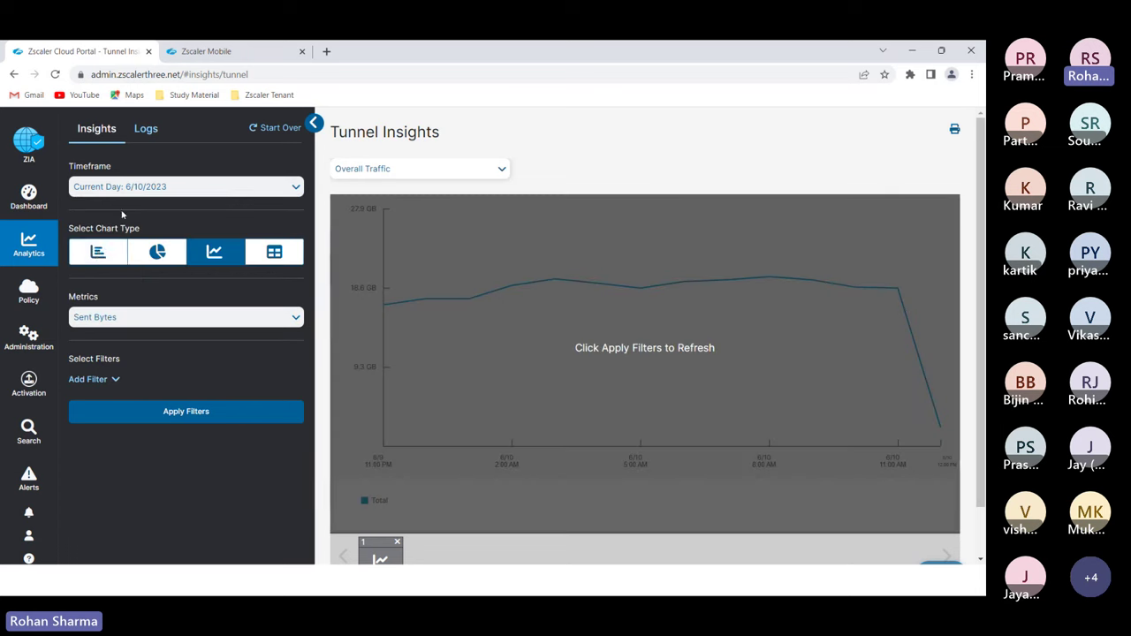
pyautogui.click(161, 320)
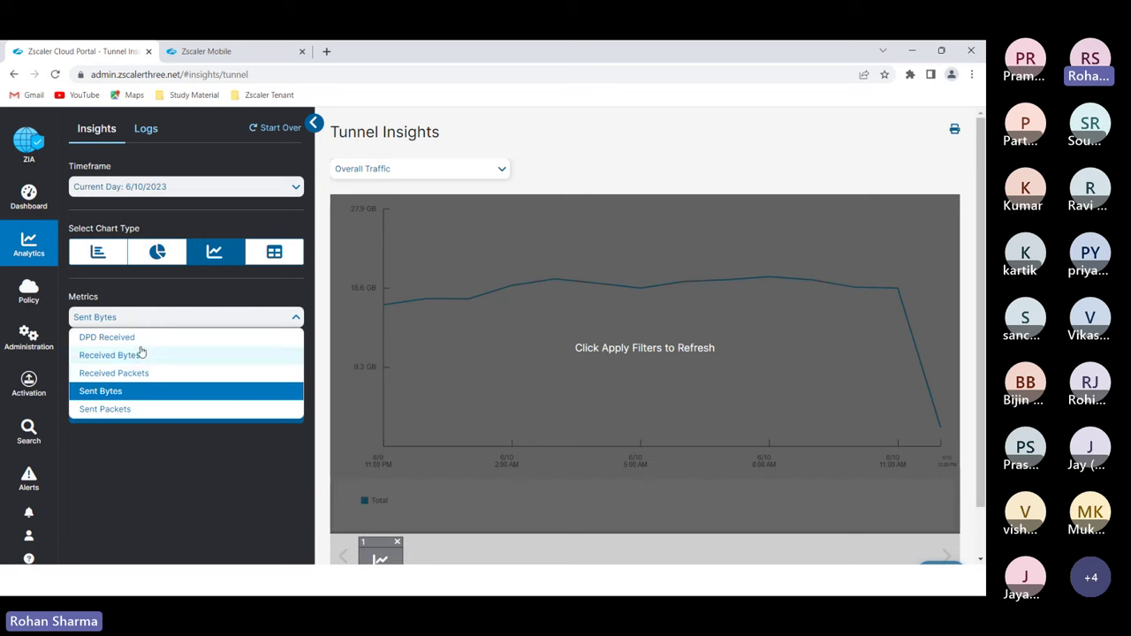
pyautogui.click(120, 411)
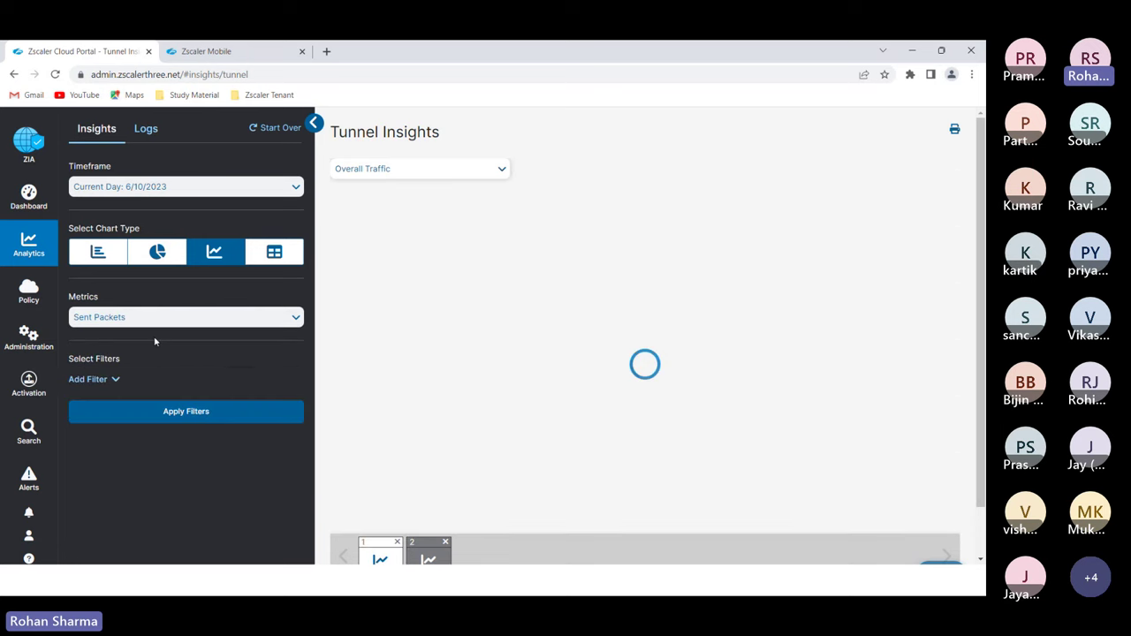
# Add a Location filter including Amsterdam Office and apply it to the tunnel chart.
pyautogui.click(108, 380)
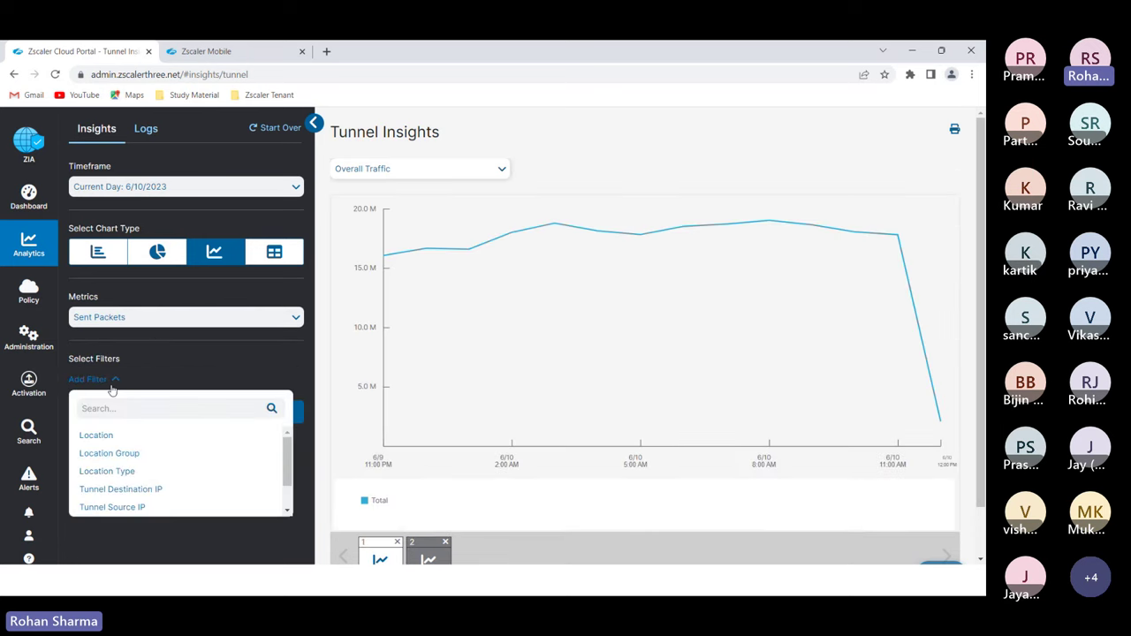
pyautogui.click(104, 439)
pyautogui.click(172, 435)
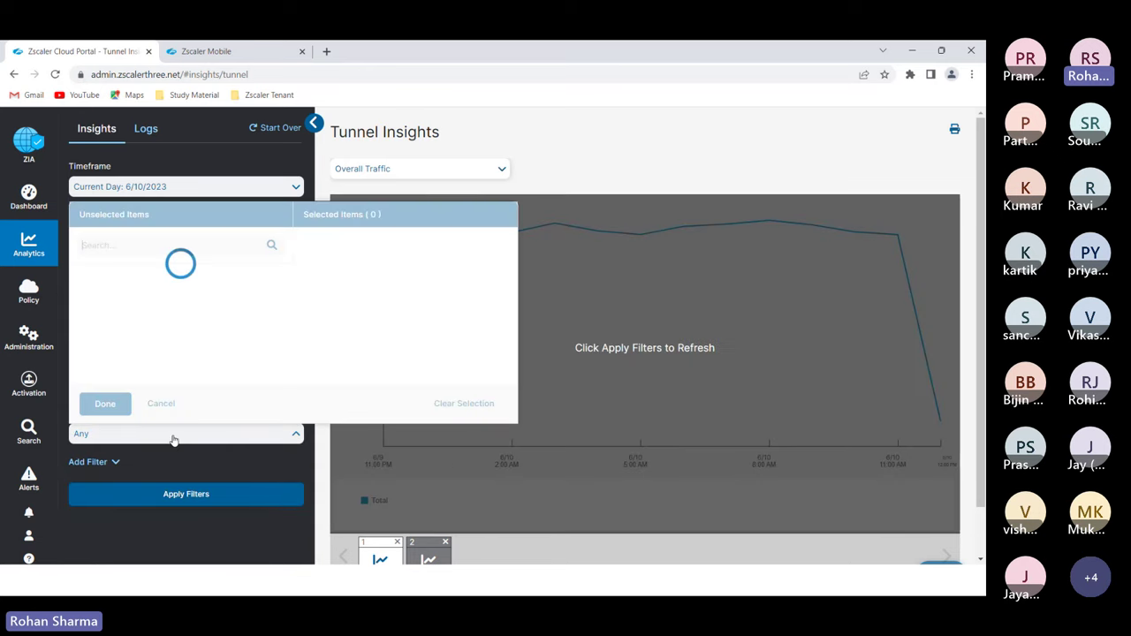
pyautogui.scroll(-2, 139, 310)
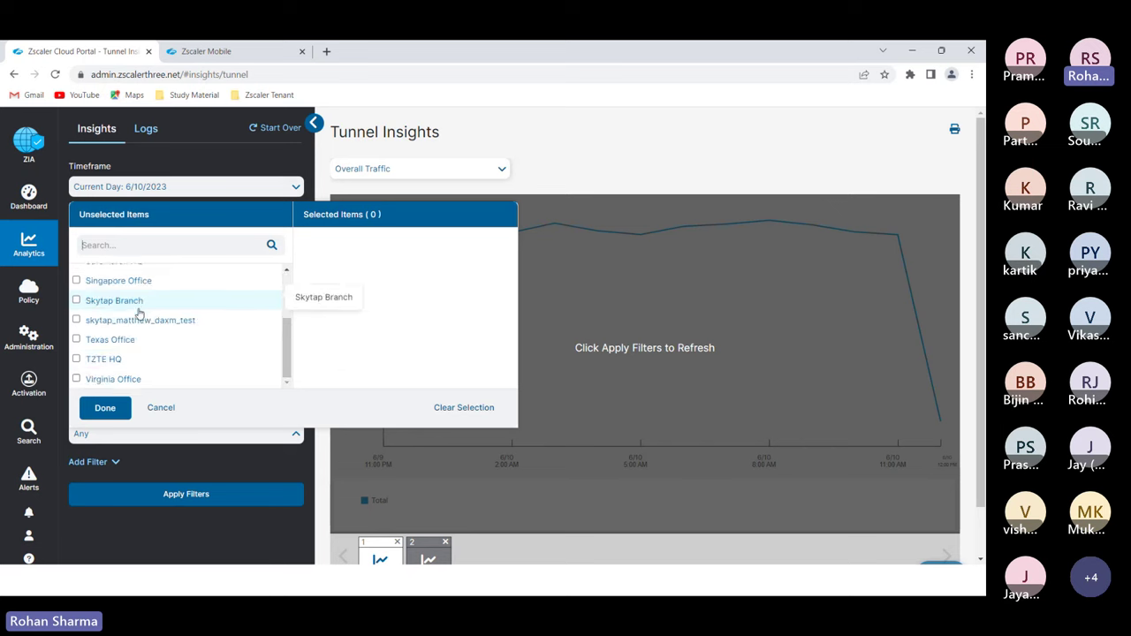
pyautogui.scroll(3, 132, 363)
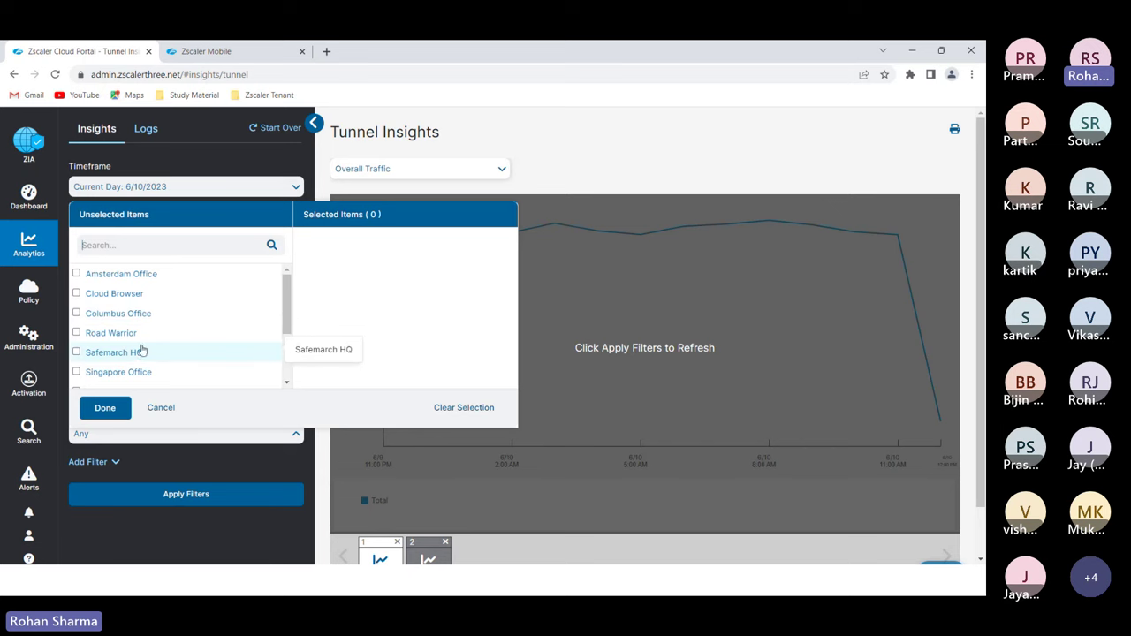
pyautogui.click(110, 275)
pyautogui.click(104, 408)
pyautogui.click(203, 494)
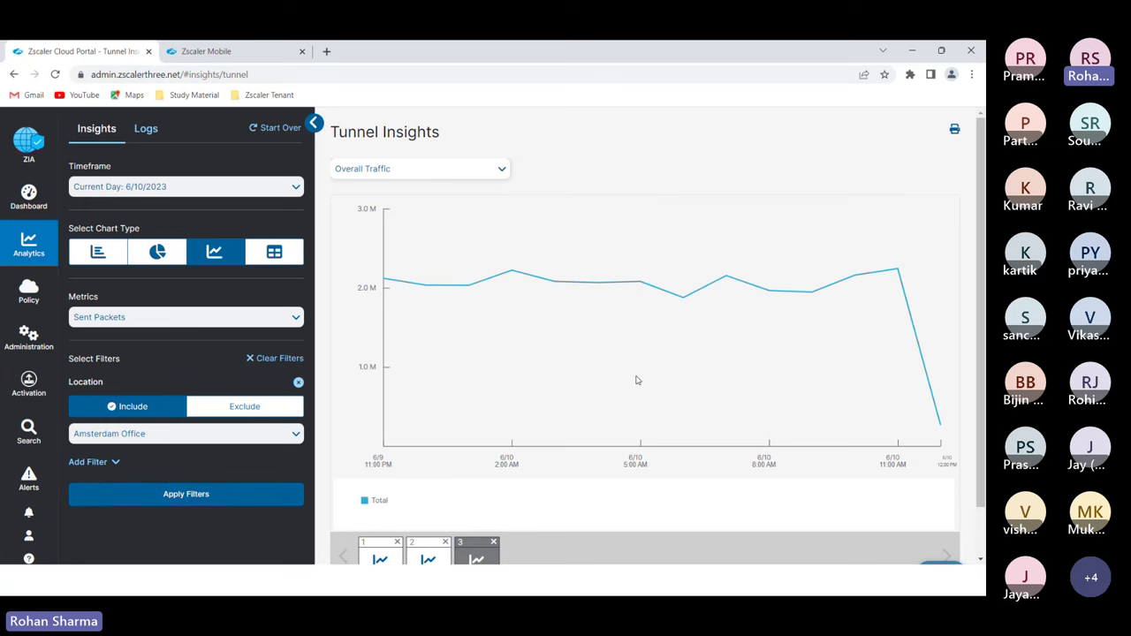
# Open the underlying logs for the Total line of the Amsterdam Office tunnel chart.
pyautogui.scroll(-2, 637, 379)
pyautogui.scroll(1, 636, 380)
pyautogui.scroll(1, 636, 380)
pyautogui.rightClick(592, 288)
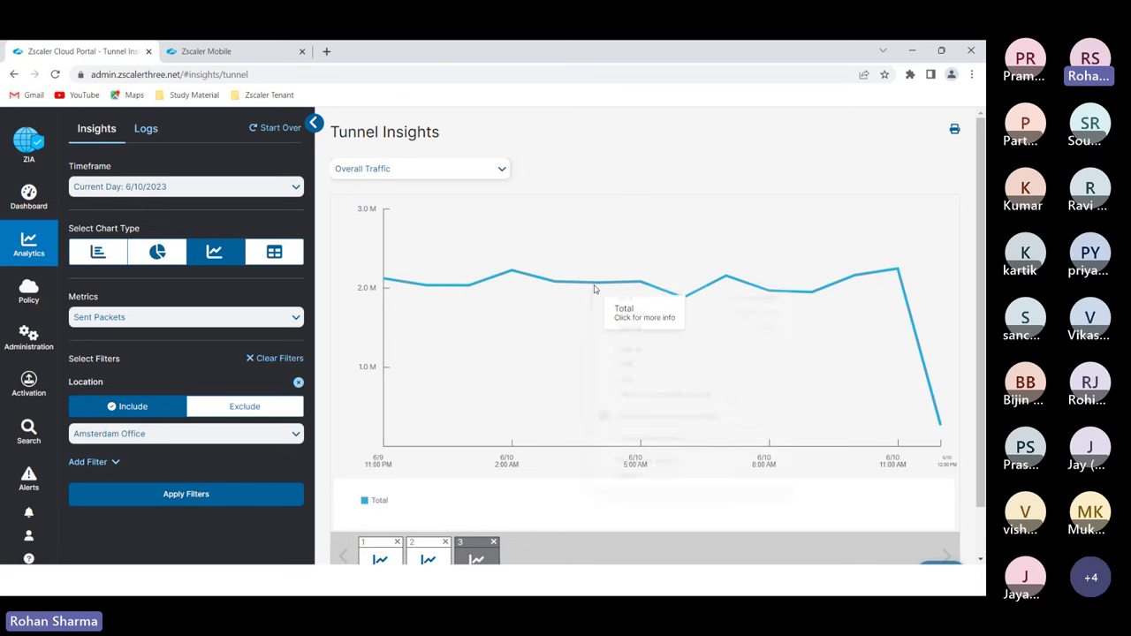
pyautogui.click(557, 288)
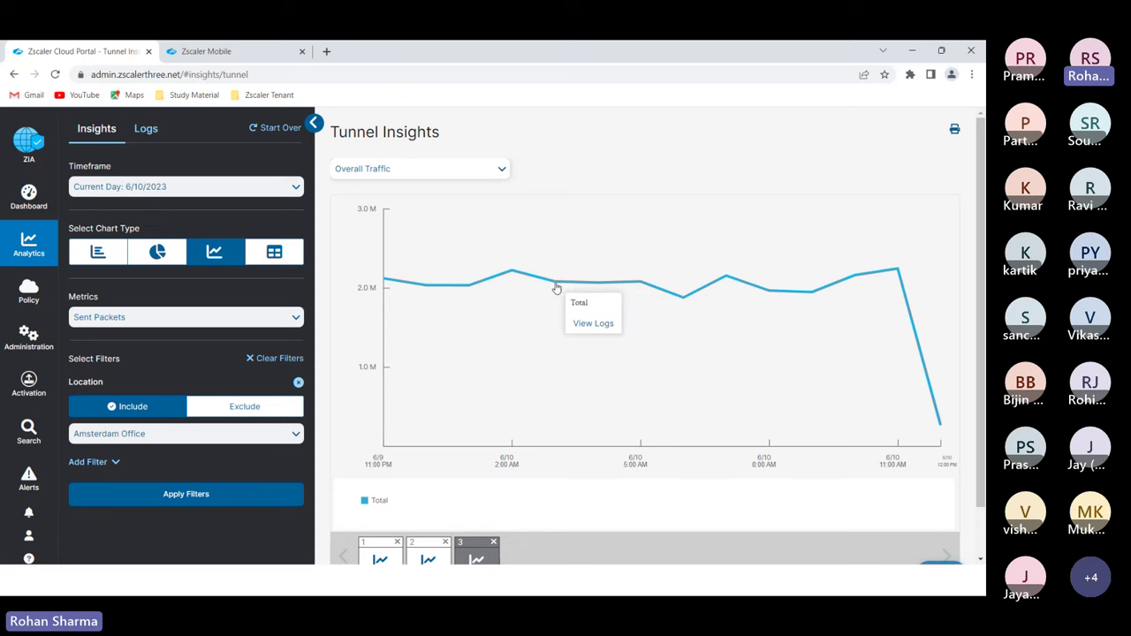
pyautogui.click(592, 325)
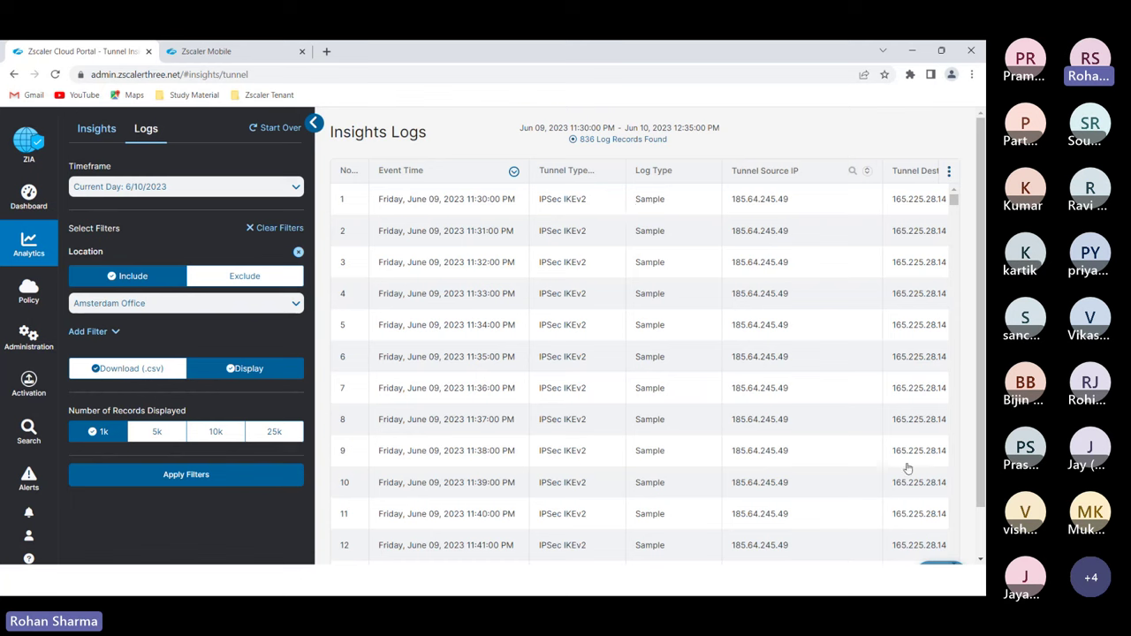
# Examine the Amsterdam Office tunnel log records, including event times, tunnel and log types, and source and destination IPs.
pyautogui.moveTo(908, 468); pyautogui.dragTo(833, 457)
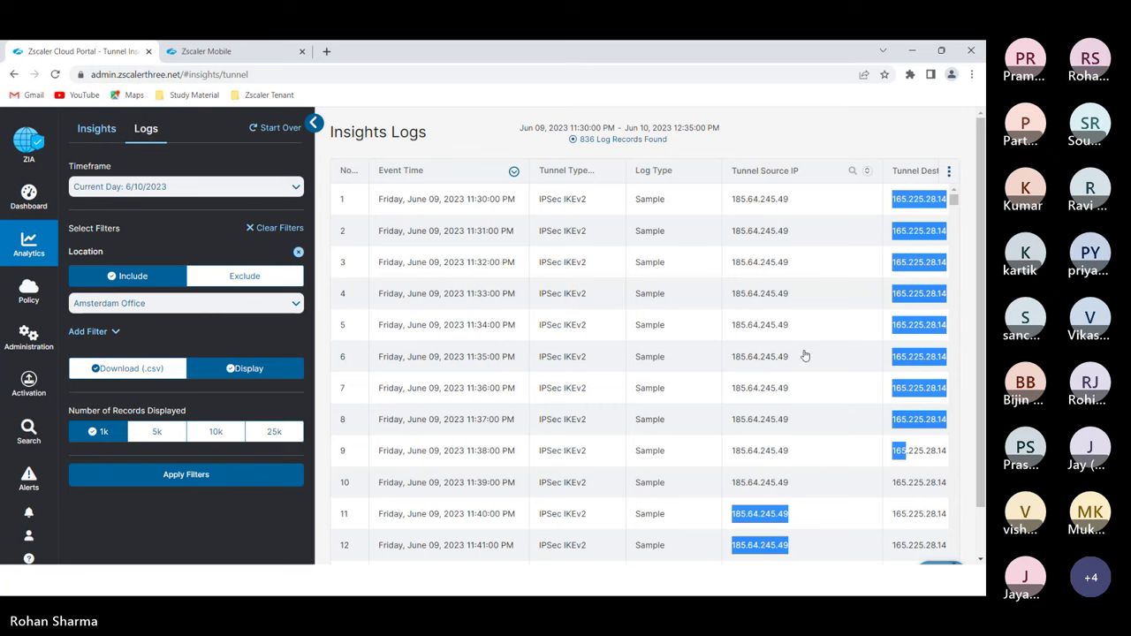
pyautogui.click(859, 291)
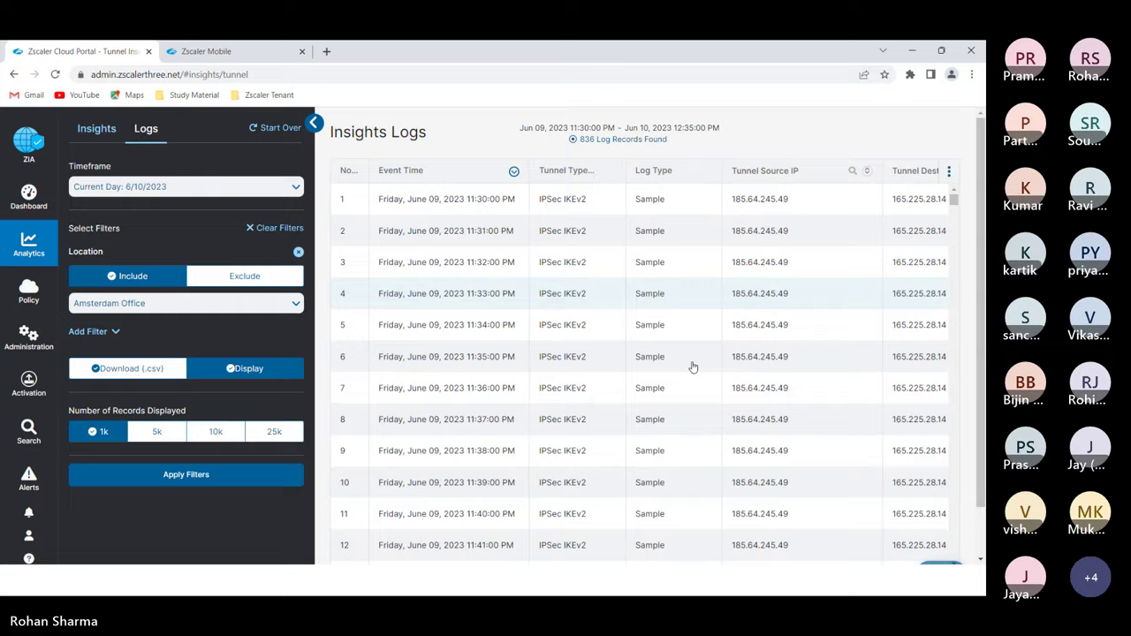
pyautogui.doubleClick(723, 56)
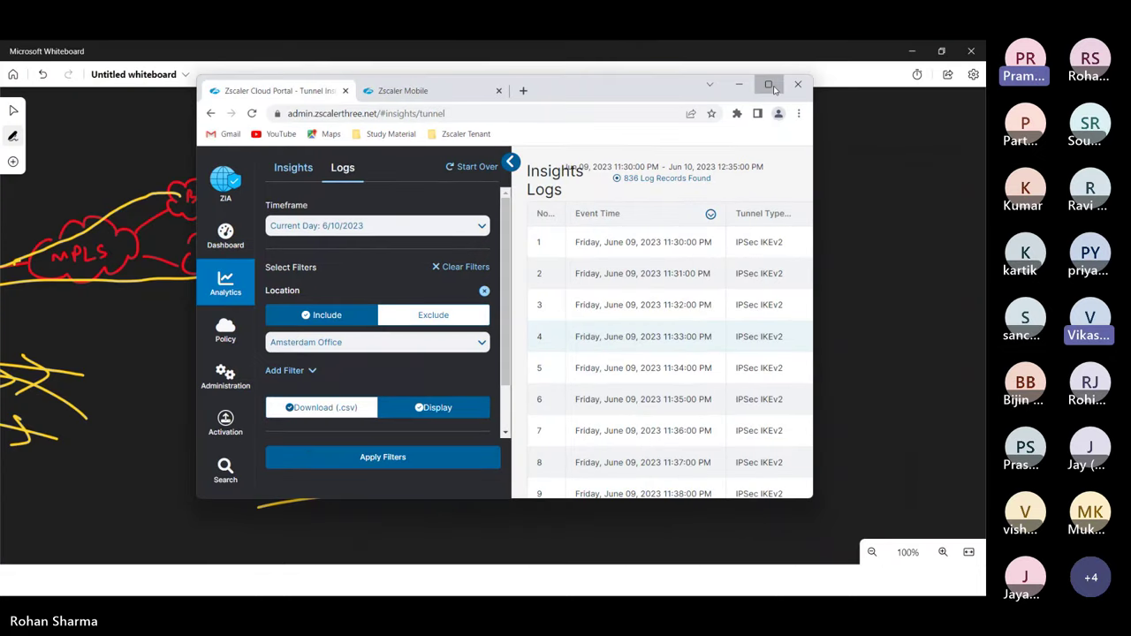
pyautogui.click(768, 84)
pyautogui.scroll(-3, 672, 433)
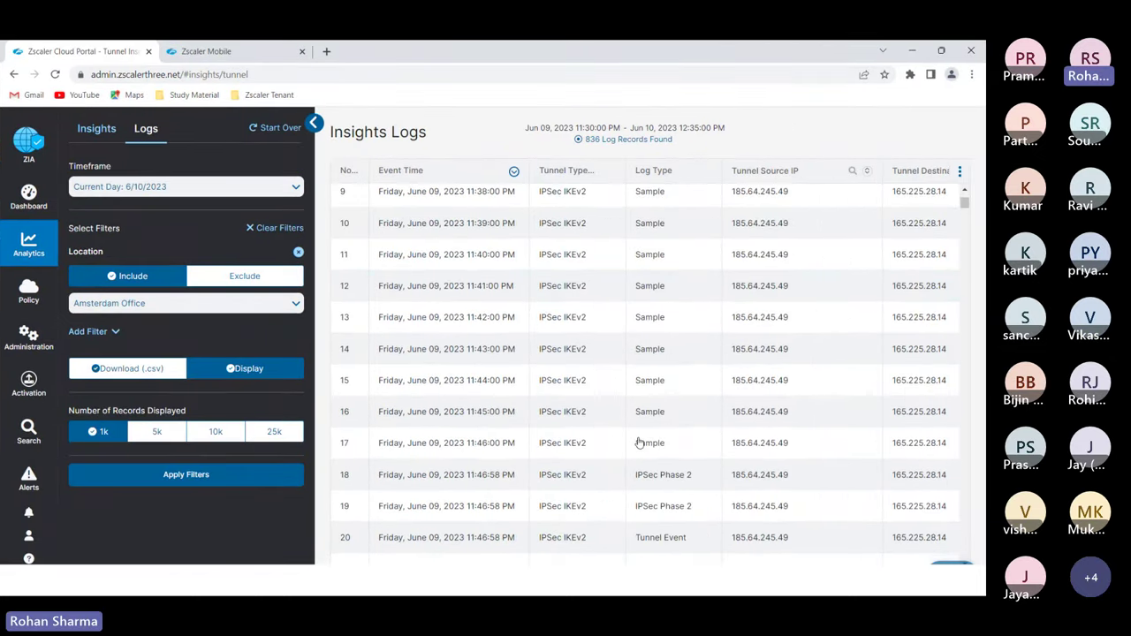
pyautogui.scroll(-3, 658, 477)
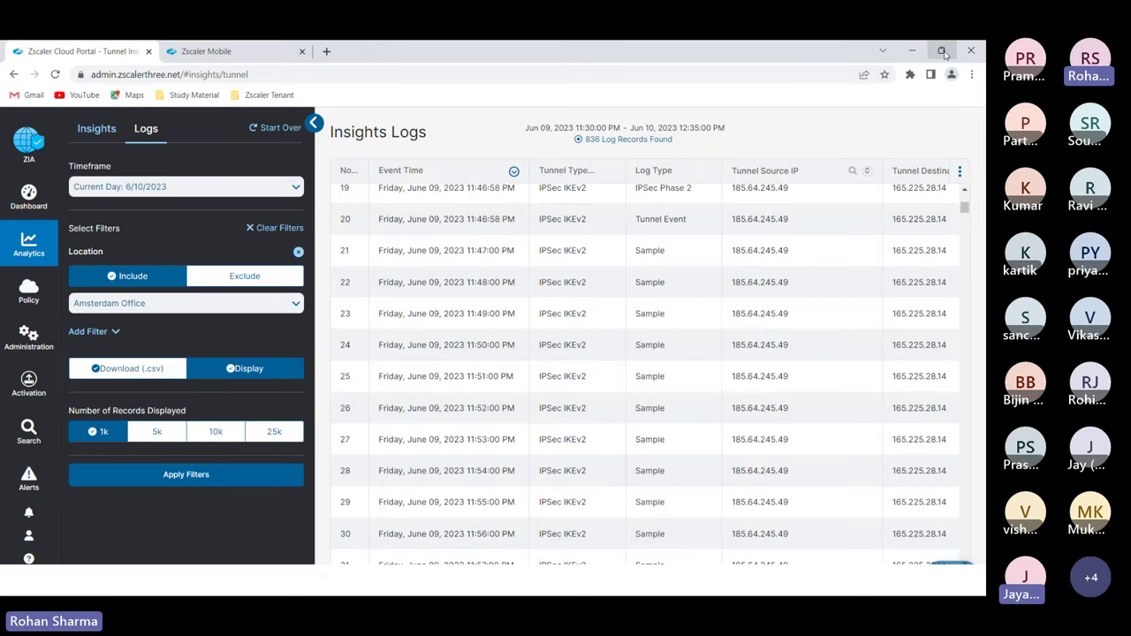
pyautogui.click(942, 50)
pyautogui.scroll(-4, 662, 362)
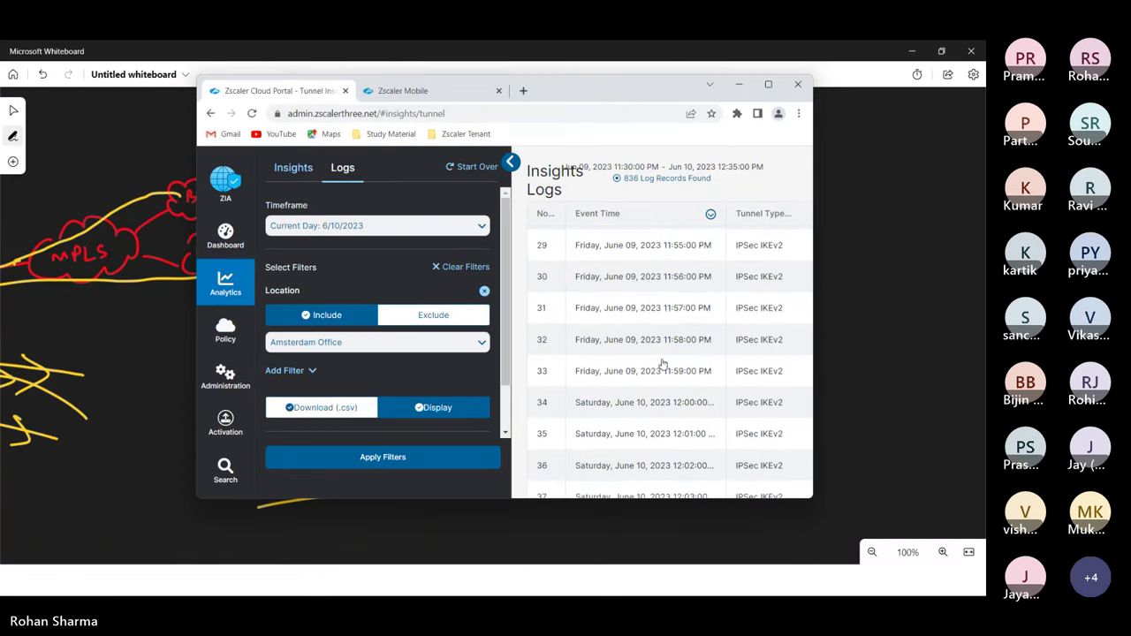
pyautogui.moveTo(597, 94); pyautogui.dragTo(489, 94)
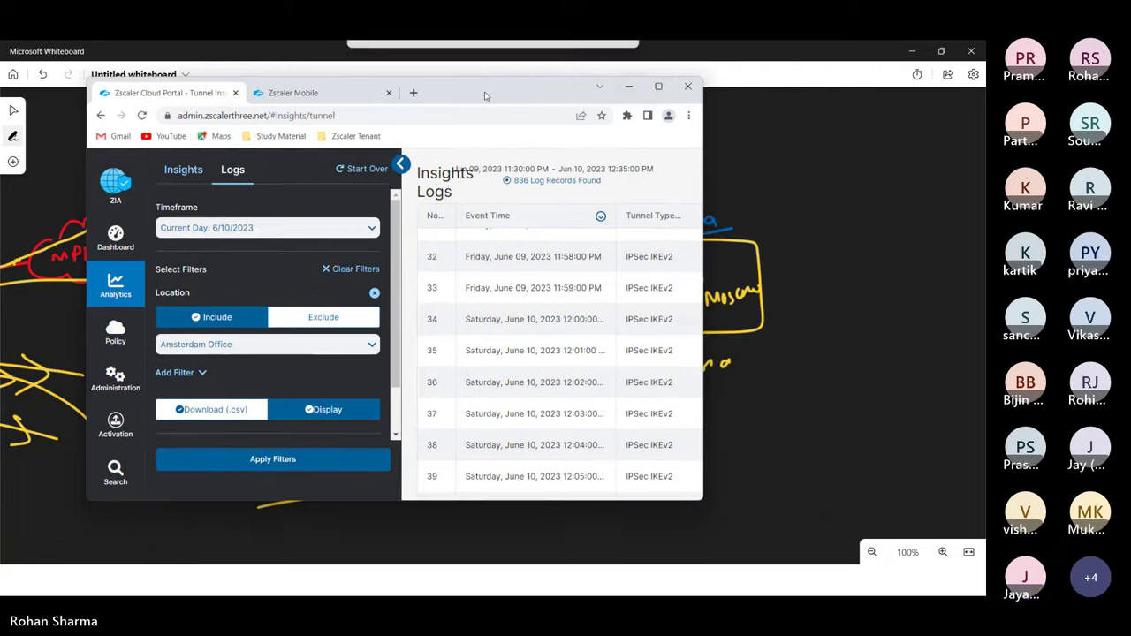
pyautogui.click(660, 85)
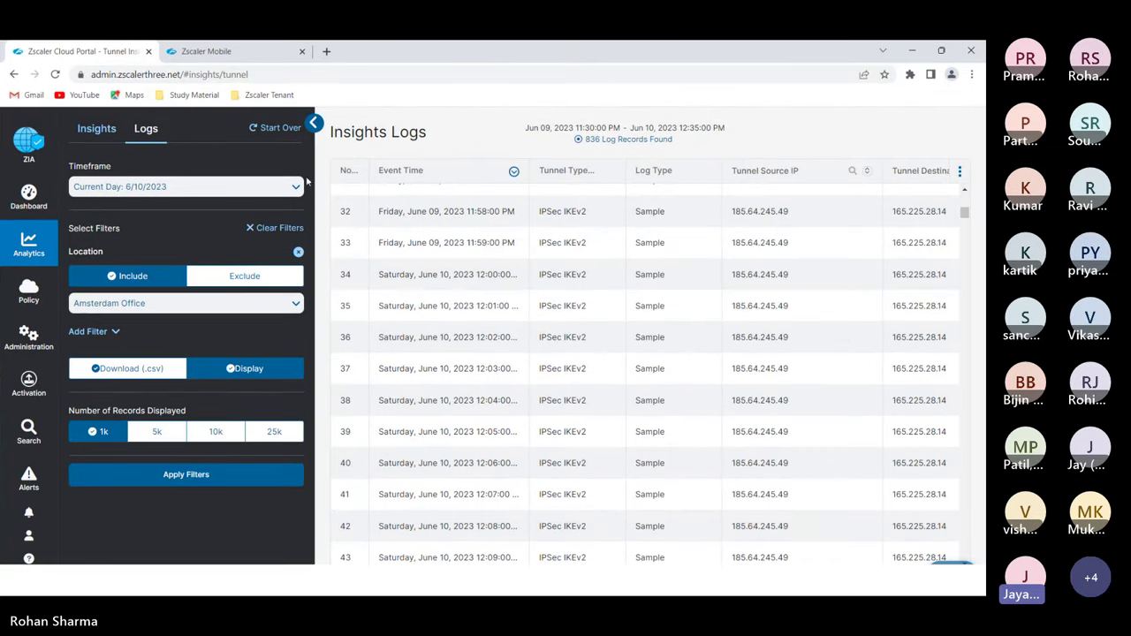
# Collapse the log filter pane, then switch to Microsoft Whiteboard and bring up blank canvas beside the Russia diagram.
pyautogui.click(315, 123)
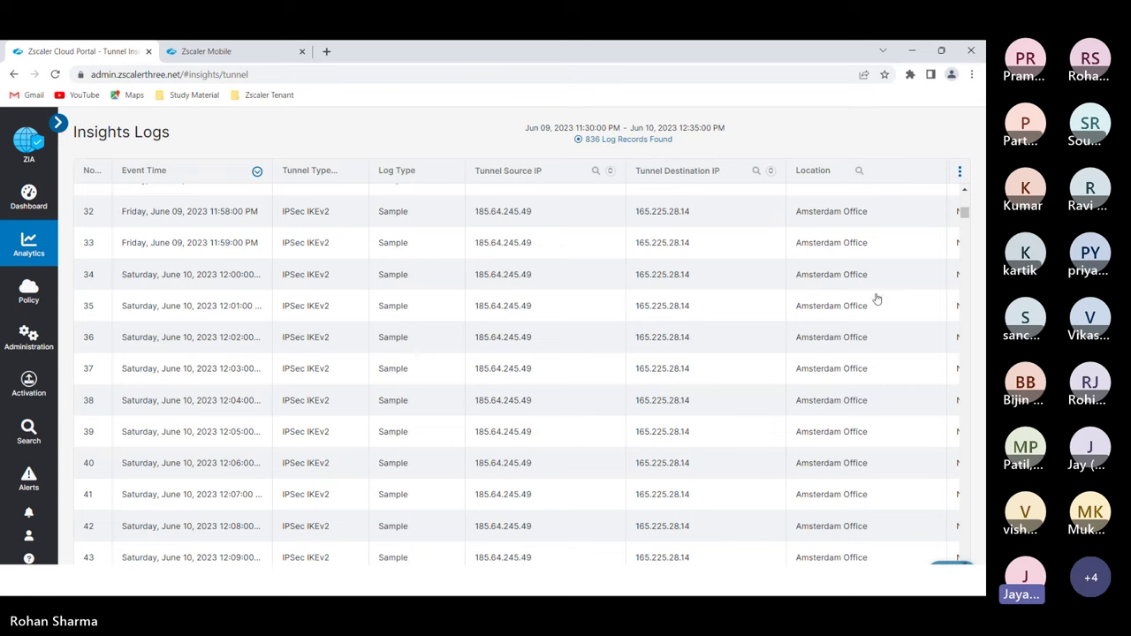
pyautogui.hotkey('alt', 'Tab')
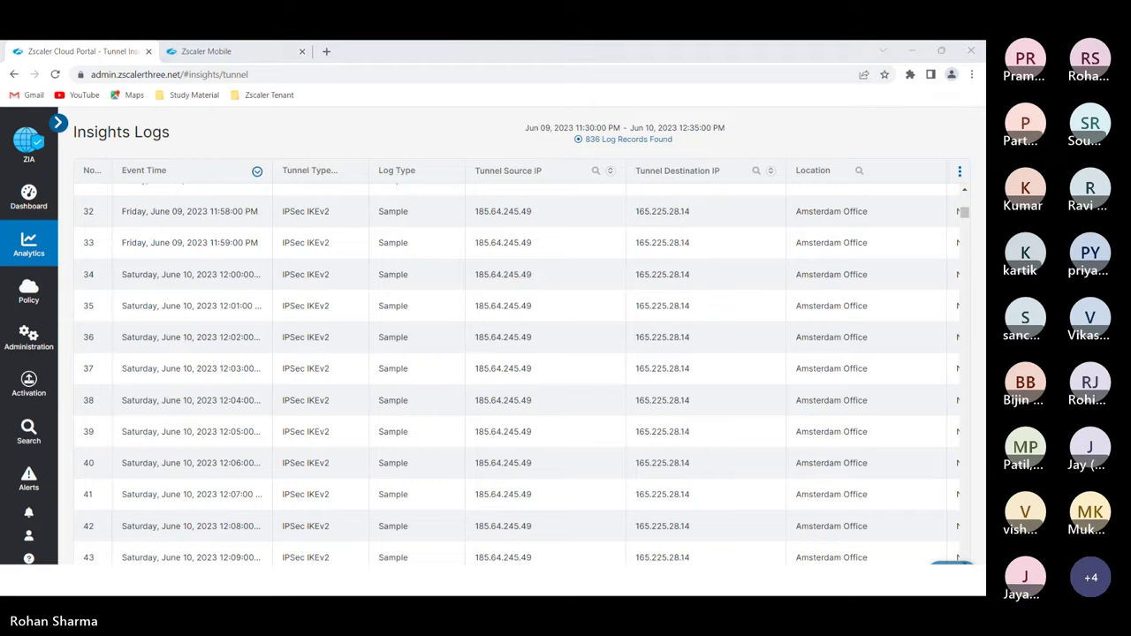
pyautogui.click(14, 110)
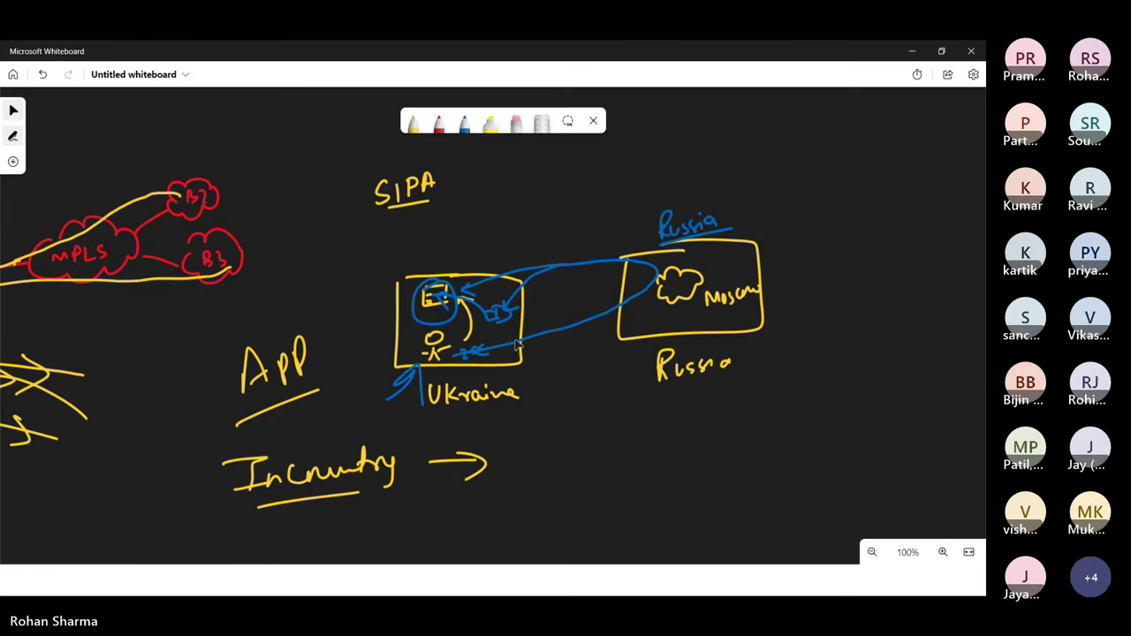
pyautogui.moveTo(825, 421); pyautogui.dragTo(517, 423)
pyautogui.moveTo(774, 349); pyautogui.dragTo(507, 356)
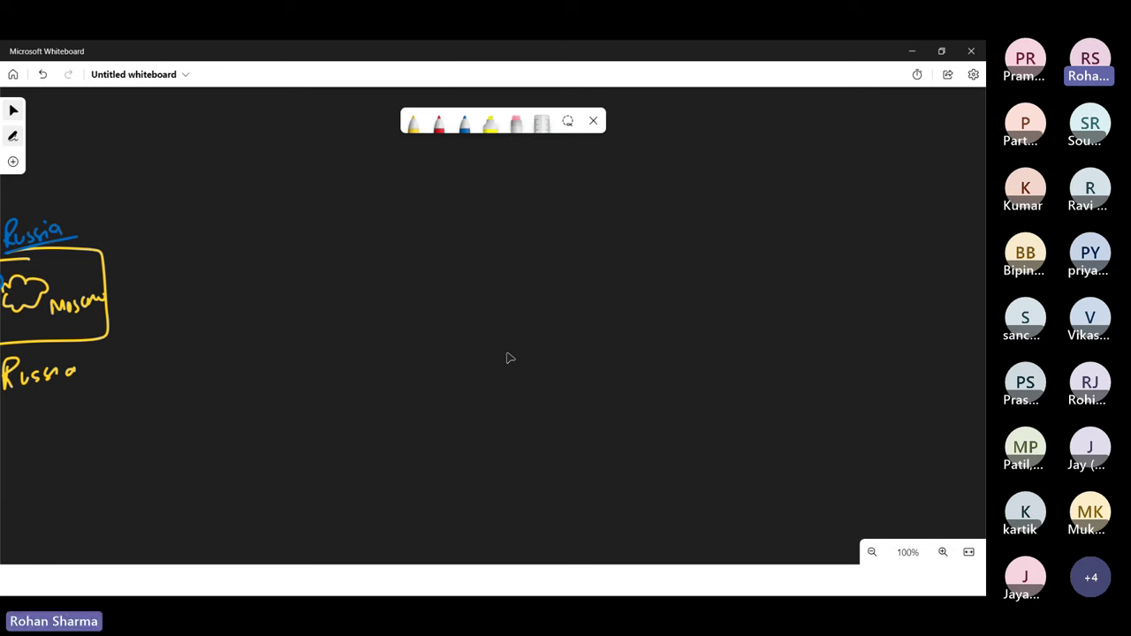
# Switch to the Zscaler Cloud Portal, view the Static IPs & GRE Tunnels lists, and open Location Management.
pyautogui.hotkey('alt', 'Tab')
pyautogui.moveTo(29, 244)
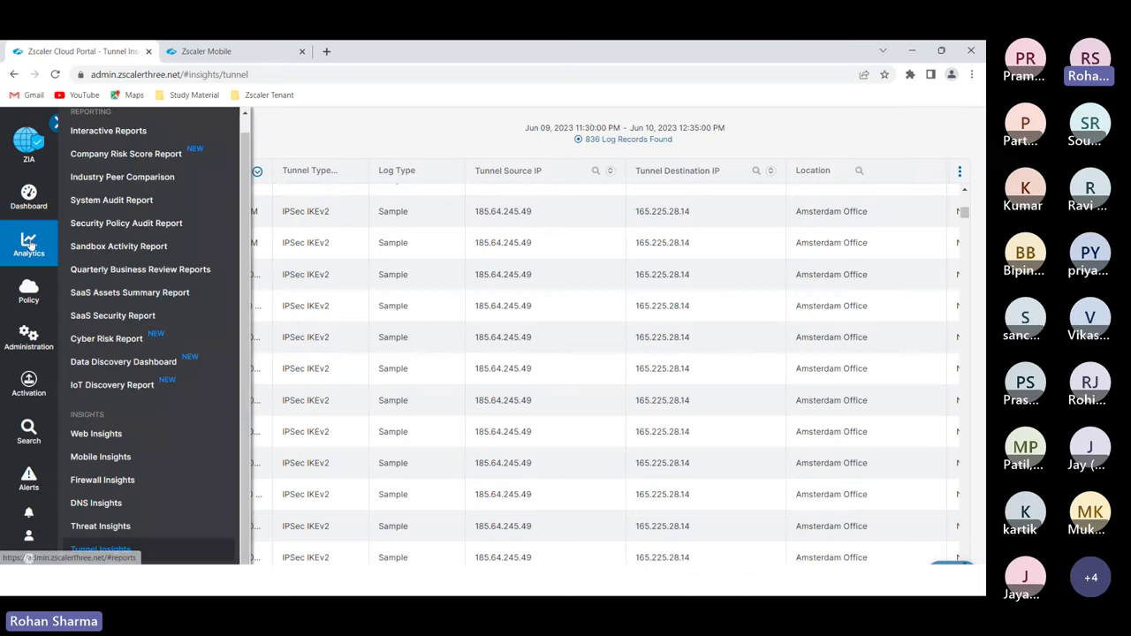
pyautogui.moveTo(27, 348)
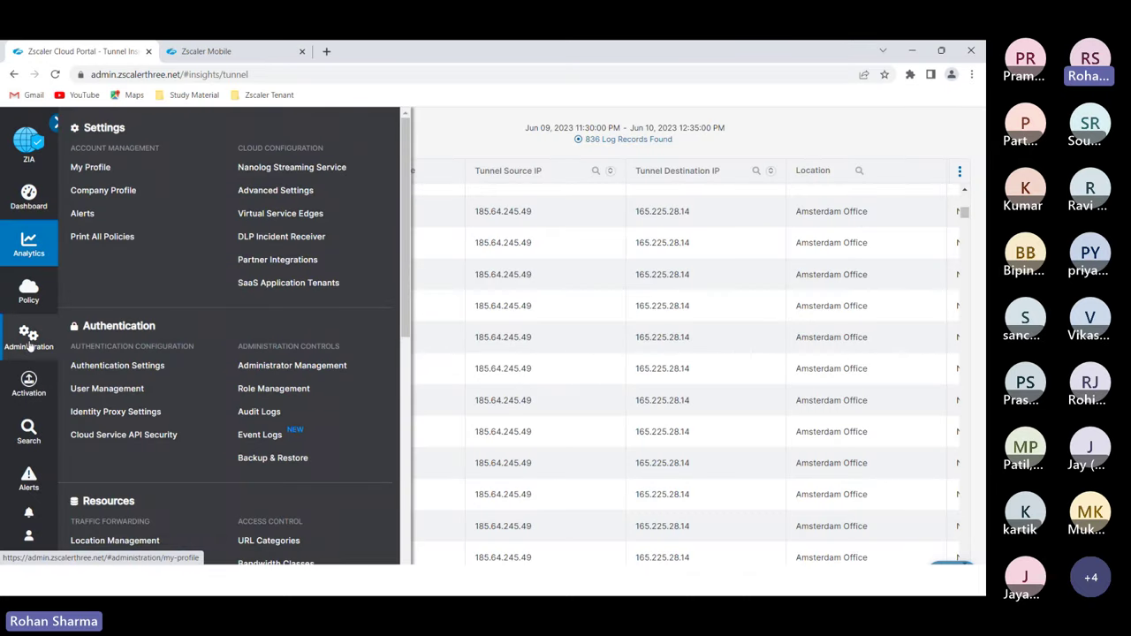
pyautogui.scroll(-1, 142, 345)
pyautogui.scroll(-4, 142, 345)
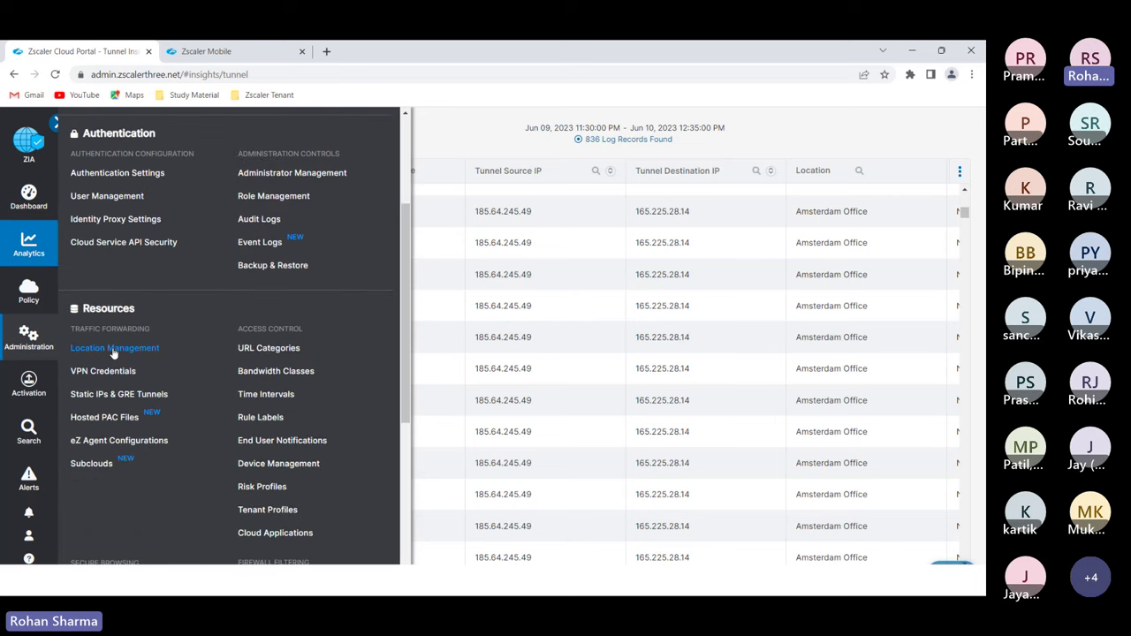
pyautogui.click(126, 395)
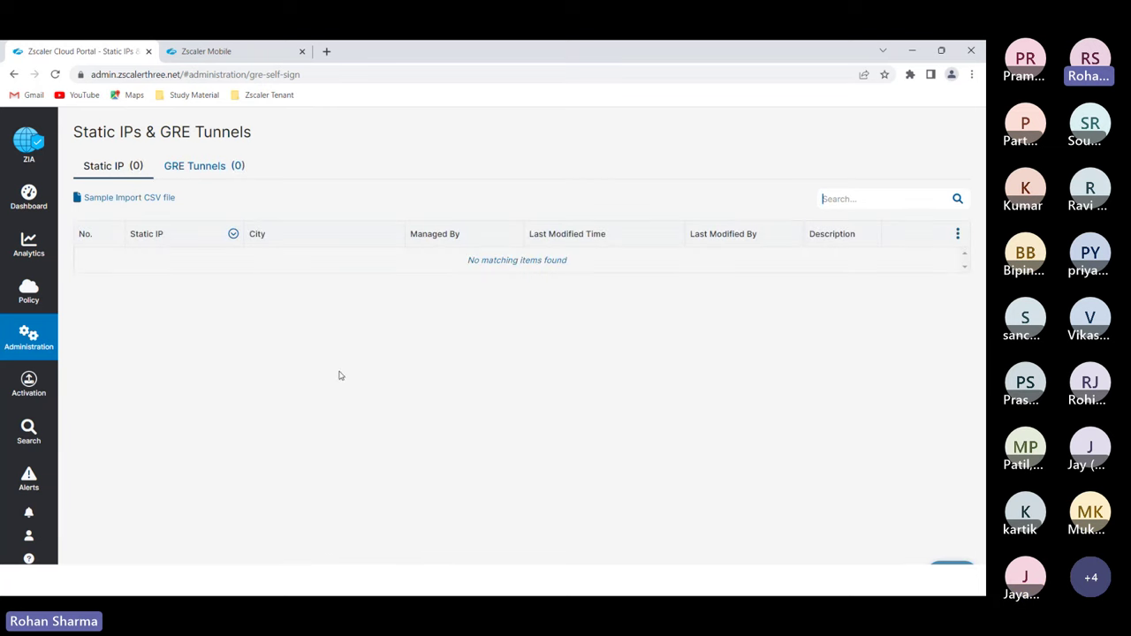
pyautogui.click(193, 168)
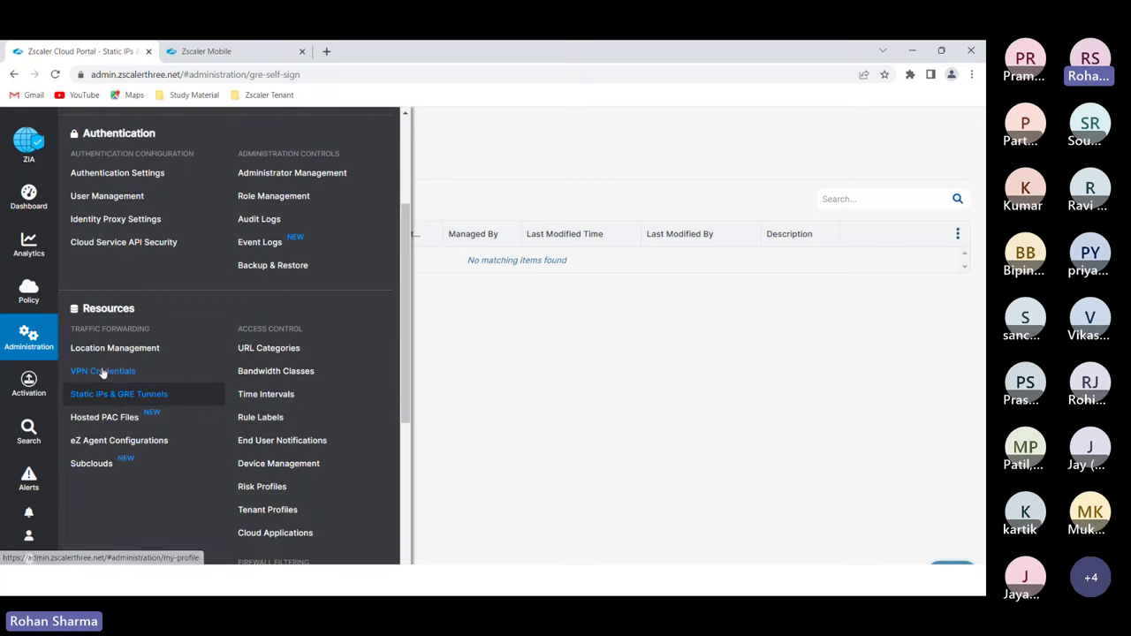
pyautogui.click(107, 352)
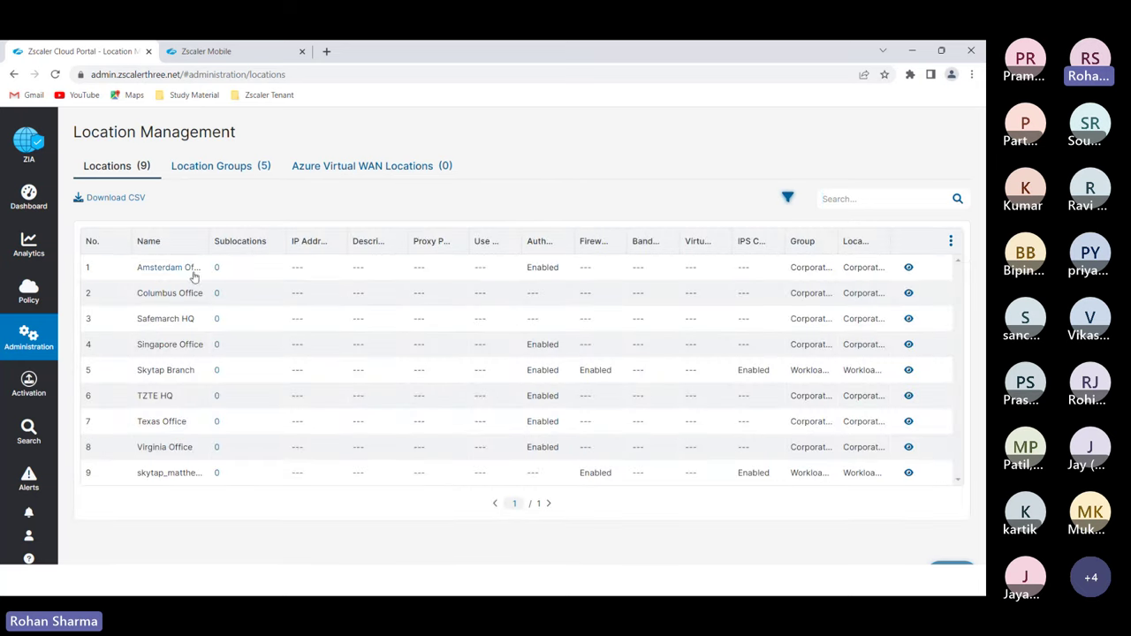
# Open config.zscaler.com in a new browser tab.
pyautogui.click(327, 51)
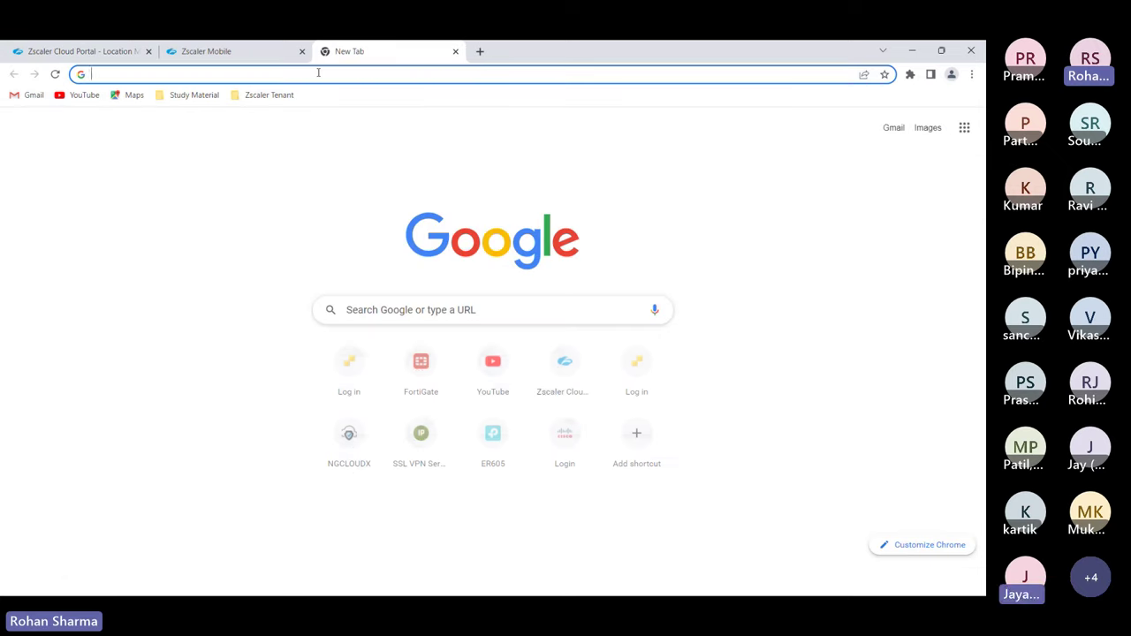
pyautogui.write('confi')
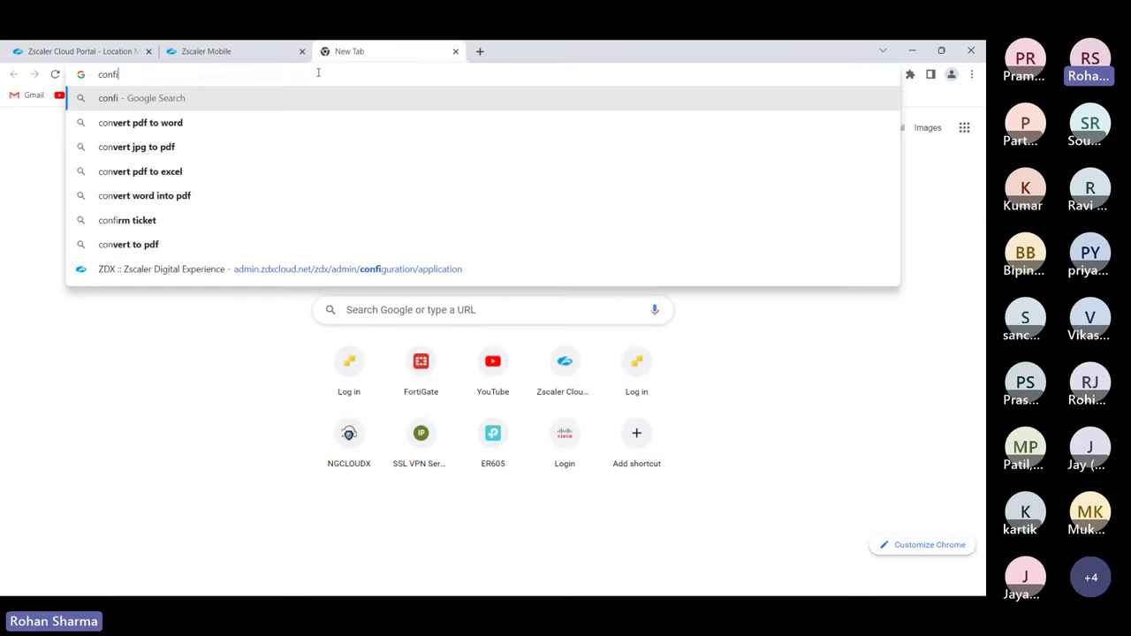
pyautogui.write('g.zscaler.c')
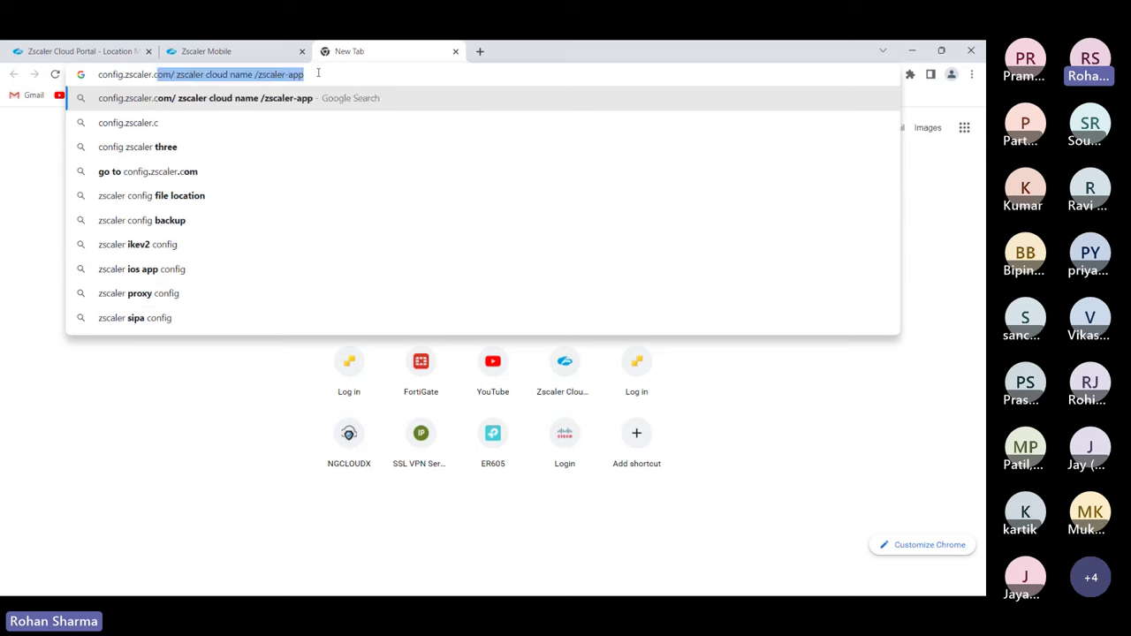
pyautogui.press('Return')
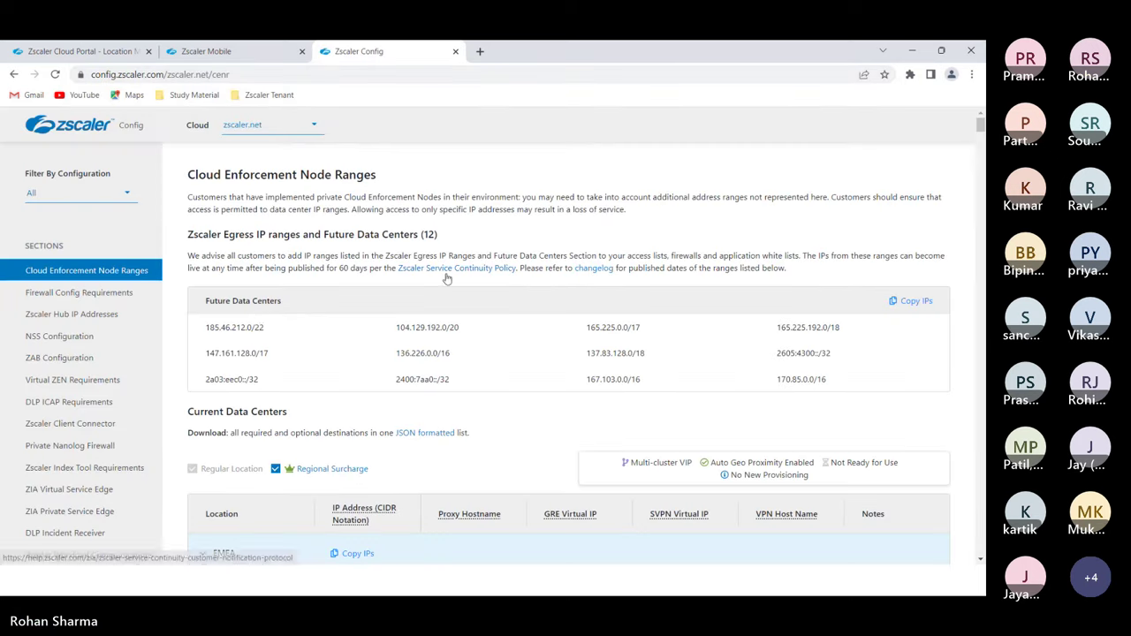
# Examine the Amsterdam II data center's GRE virtual IPs and VPN host names in the Cloud Enforcement Node Ranges table.
pyautogui.scroll(-4, 529, 340)
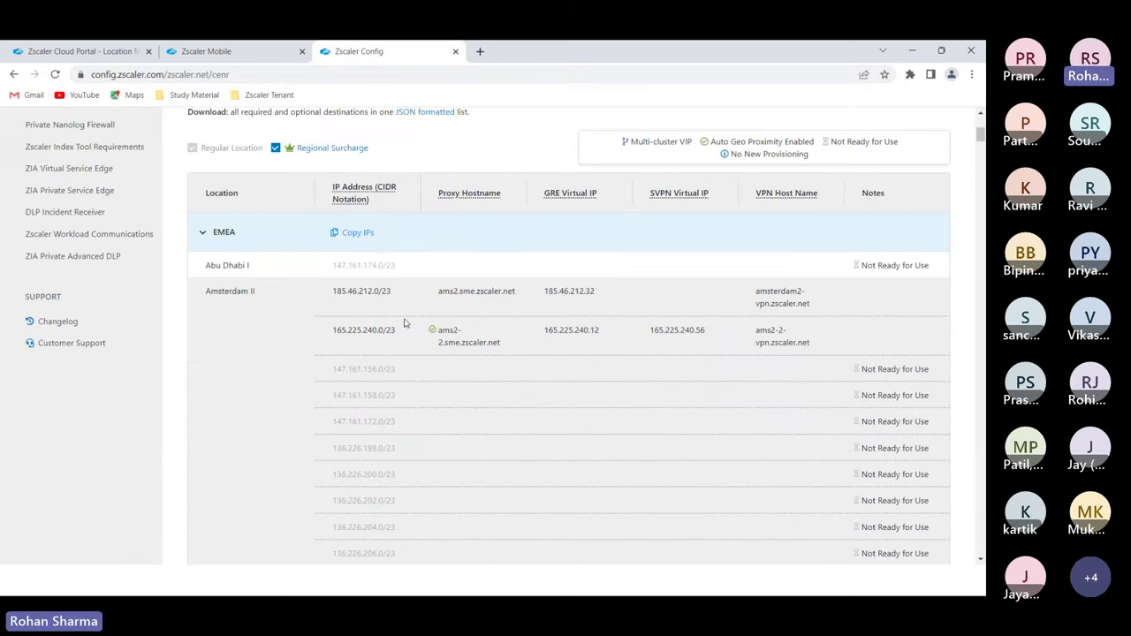
pyautogui.scroll(-1, 408, 323)
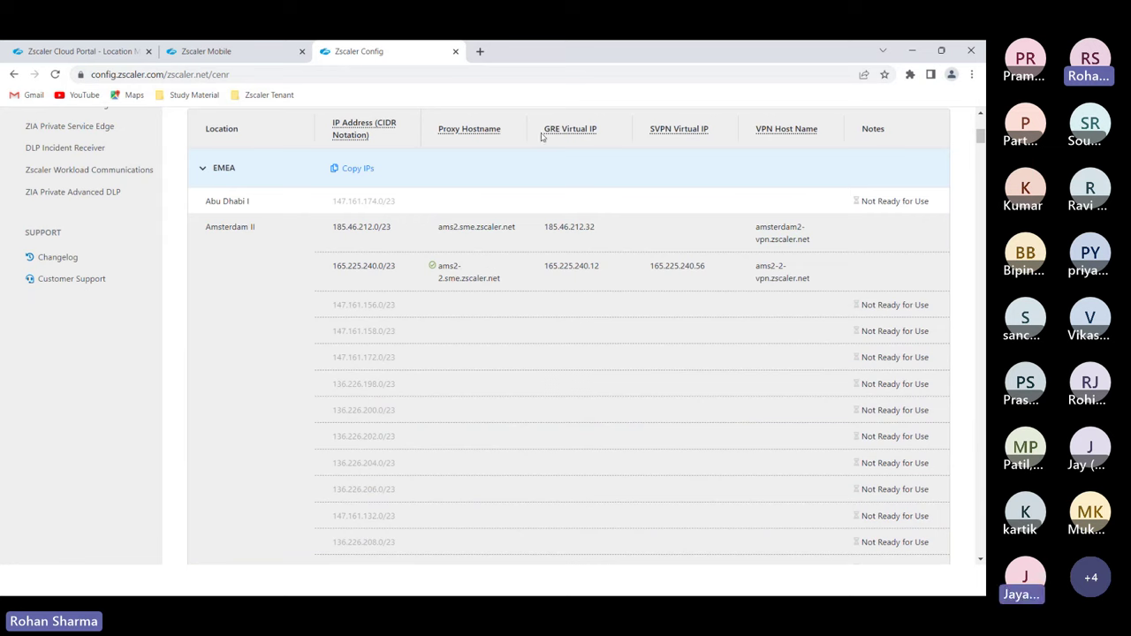
pyautogui.moveTo(541, 132); pyautogui.dragTo(585, 139)
pyautogui.moveTo(546, 226); pyautogui.dragTo(588, 235)
pyautogui.click(554, 270)
pyautogui.moveTo(557, 271); pyautogui.dragTo(599, 269)
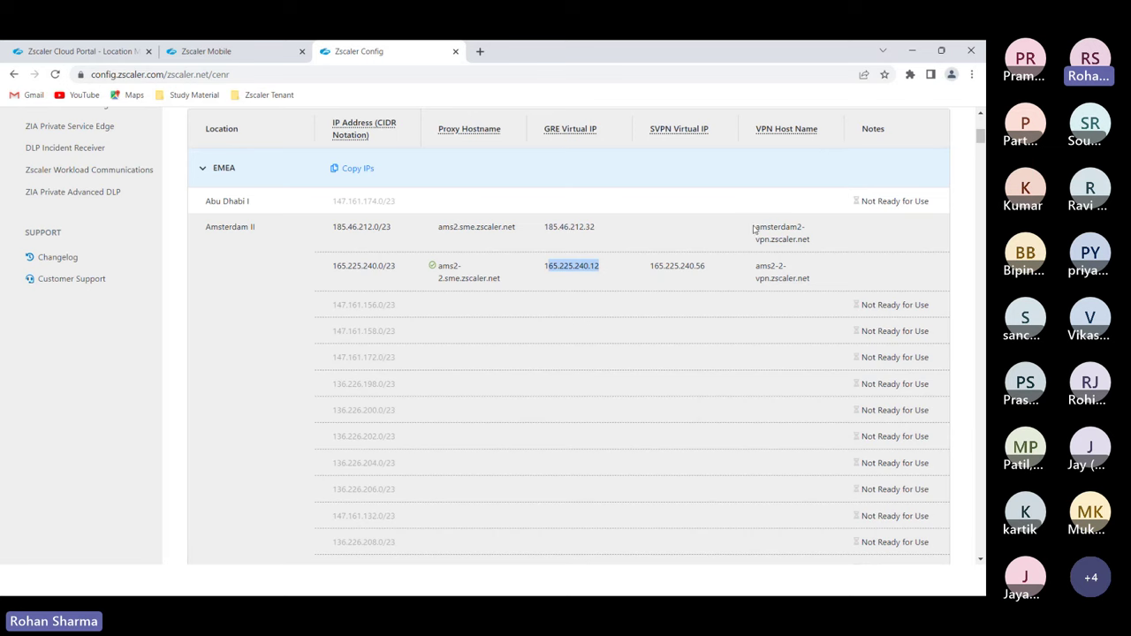
pyautogui.moveTo(753, 229); pyautogui.dragTo(809, 284)
# Check the Regional Surcharge markers on the Dubai and Capetown data centers in the EMEA list.
pyautogui.scroll(-10, 672, 345)
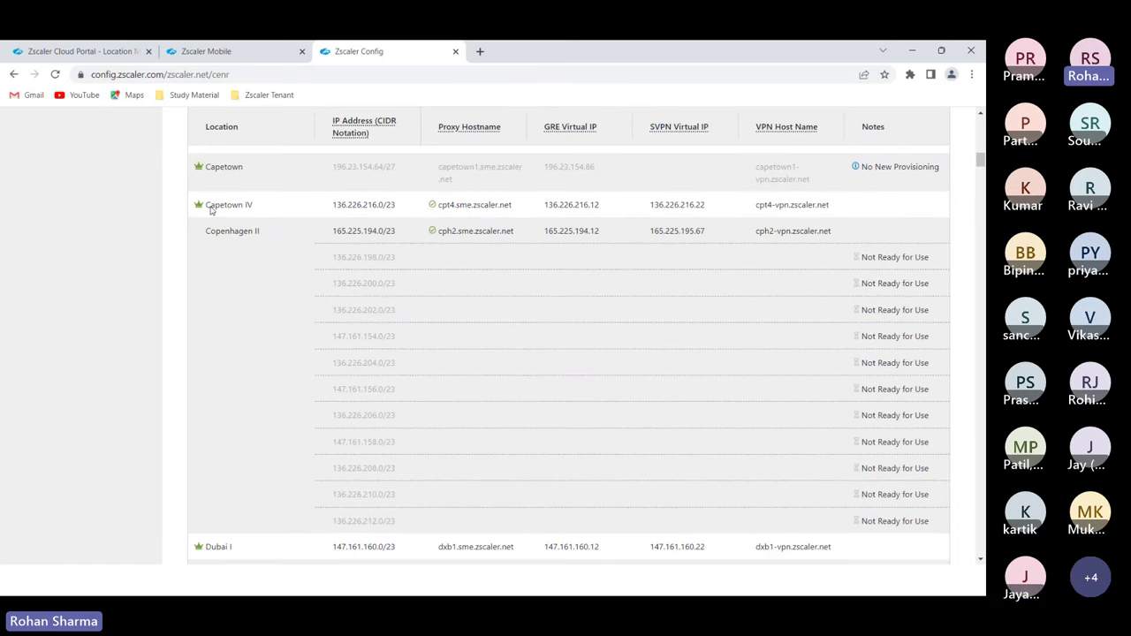
pyautogui.scroll(-4, 631, 275)
pyautogui.scroll(-4, 435, 290)
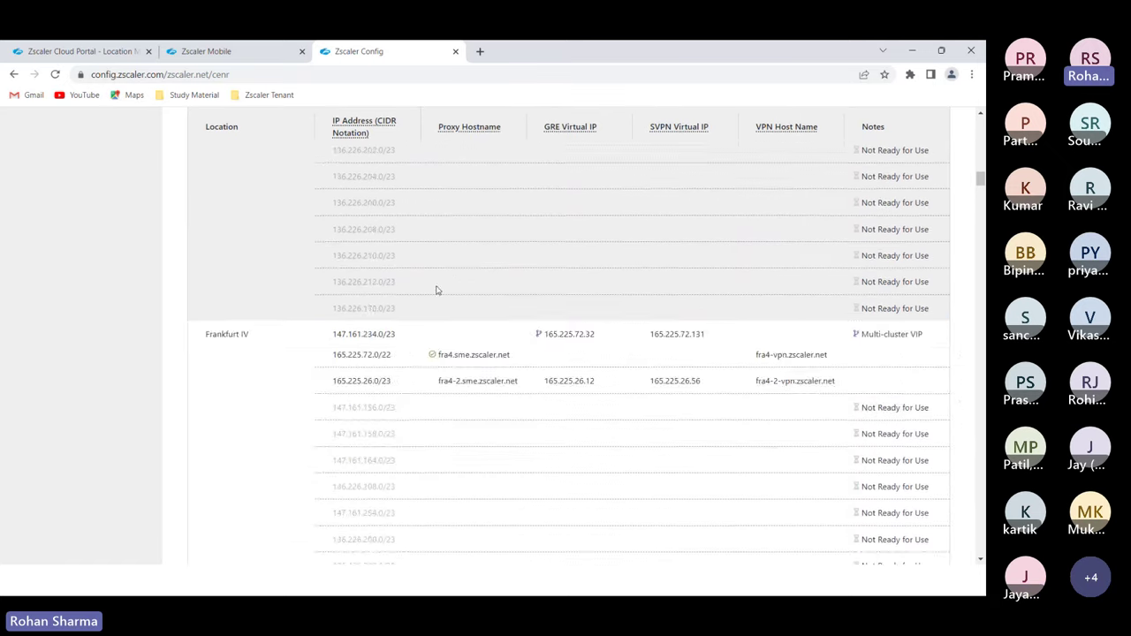
pyautogui.scroll(5, 436, 290)
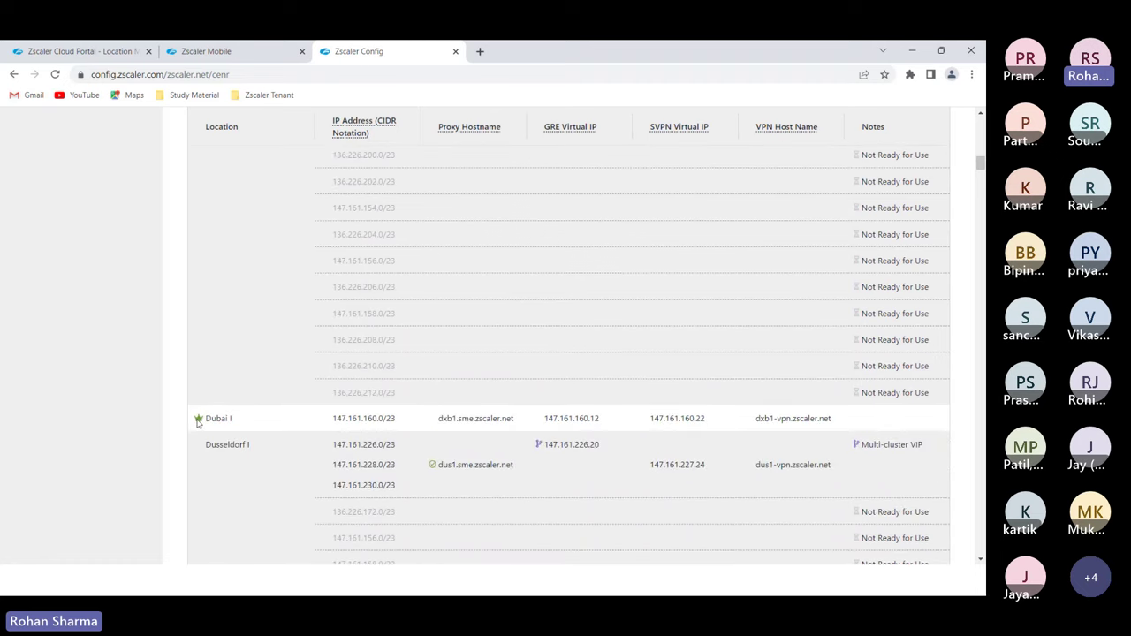
pyautogui.moveTo(197, 424)
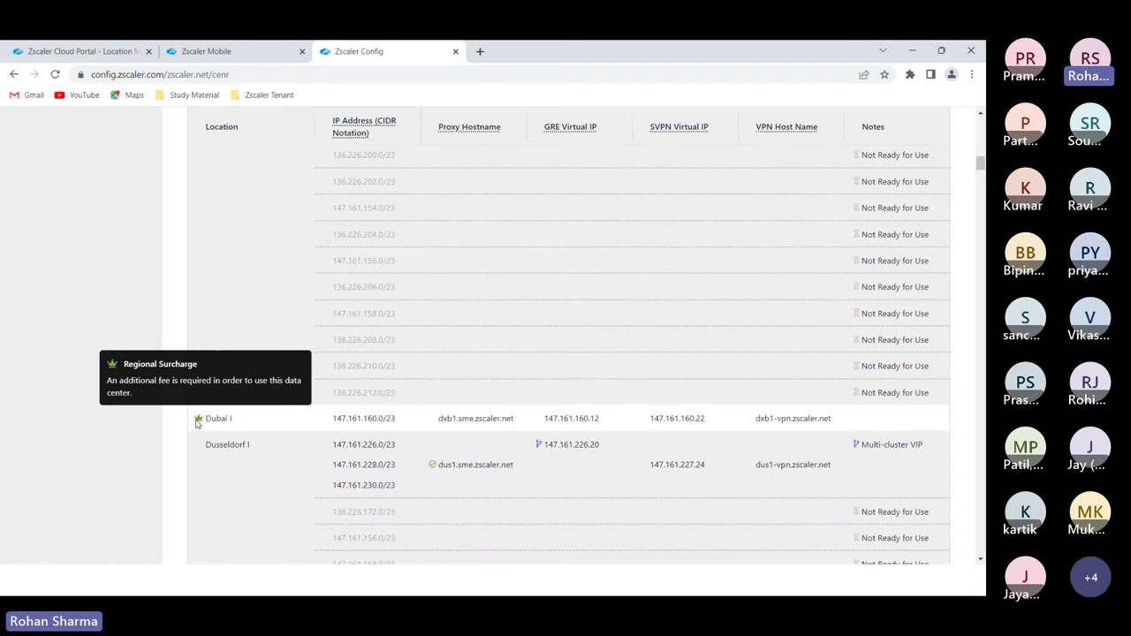
pyautogui.scroll(4, 332, 391)
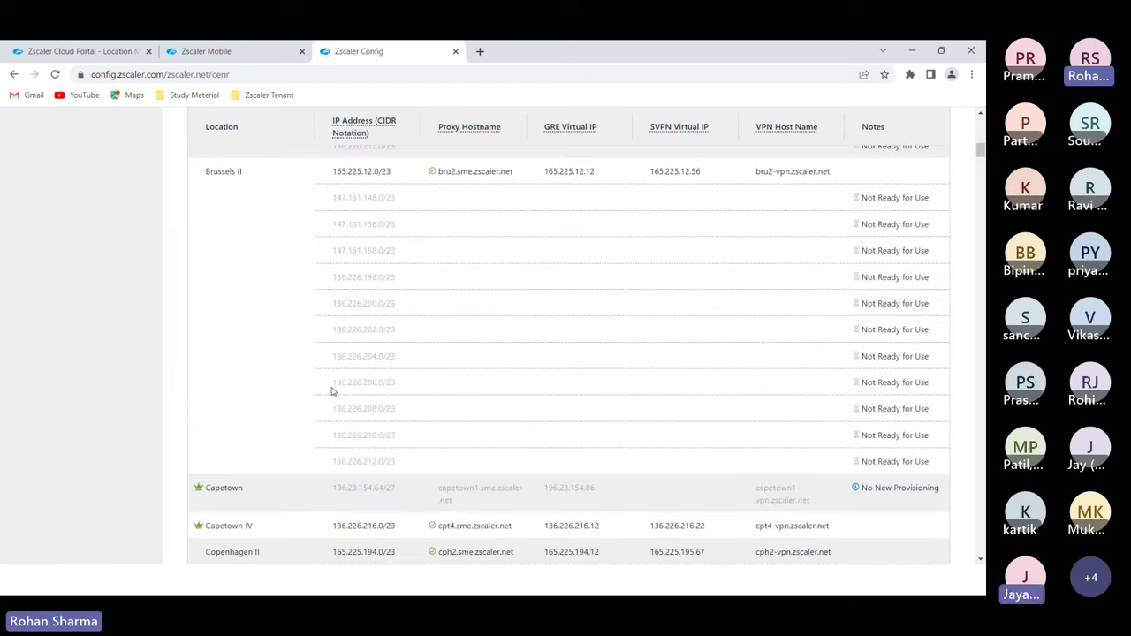
pyautogui.moveTo(199, 527)
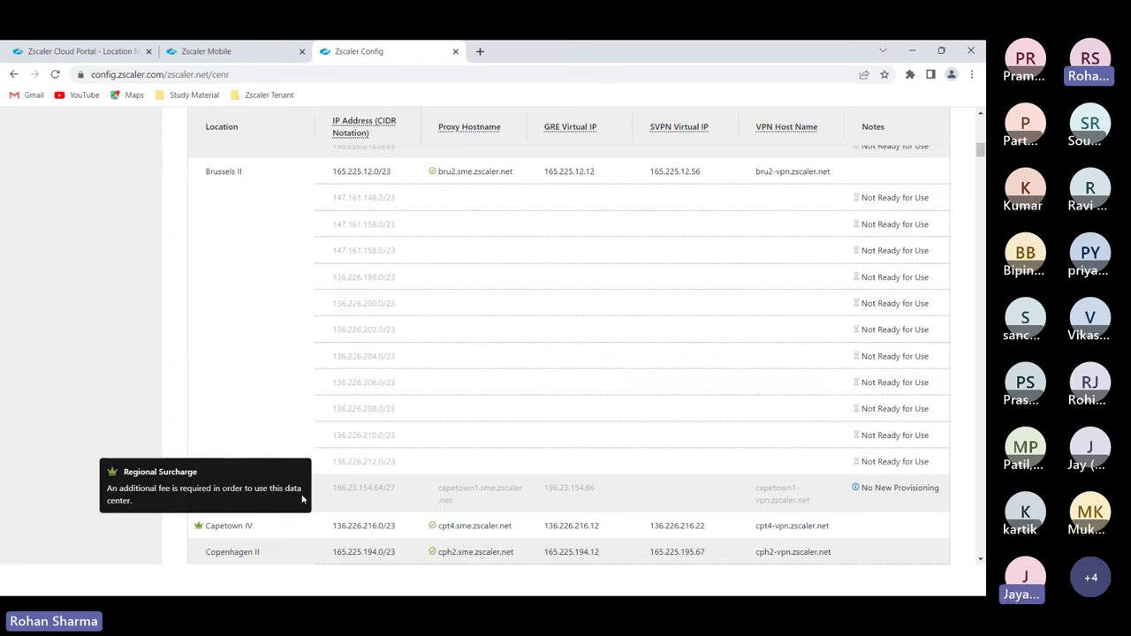
# Examine the GRE virtual IPs and host names of the Frankfurt, Johannesburg, Lagos and London data centers.
pyautogui.scroll(-2, 511, 449)
pyautogui.scroll(-3, 511, 449)
pyautogui.scroll(-4, 510, 449)
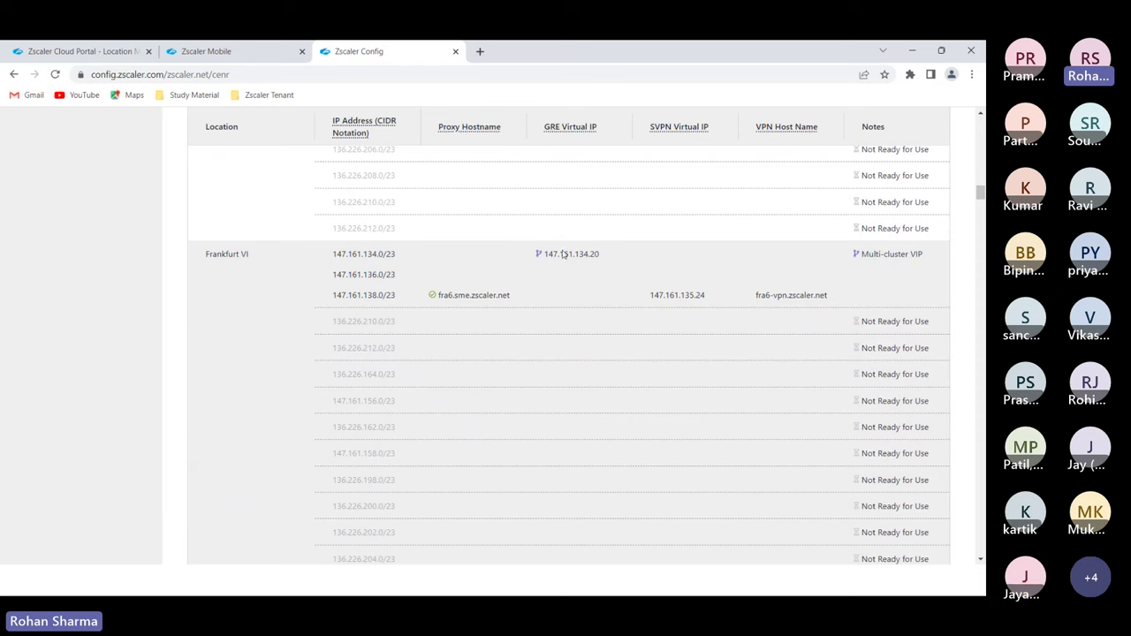
pyautogui.scroll(-5, 596, 342)
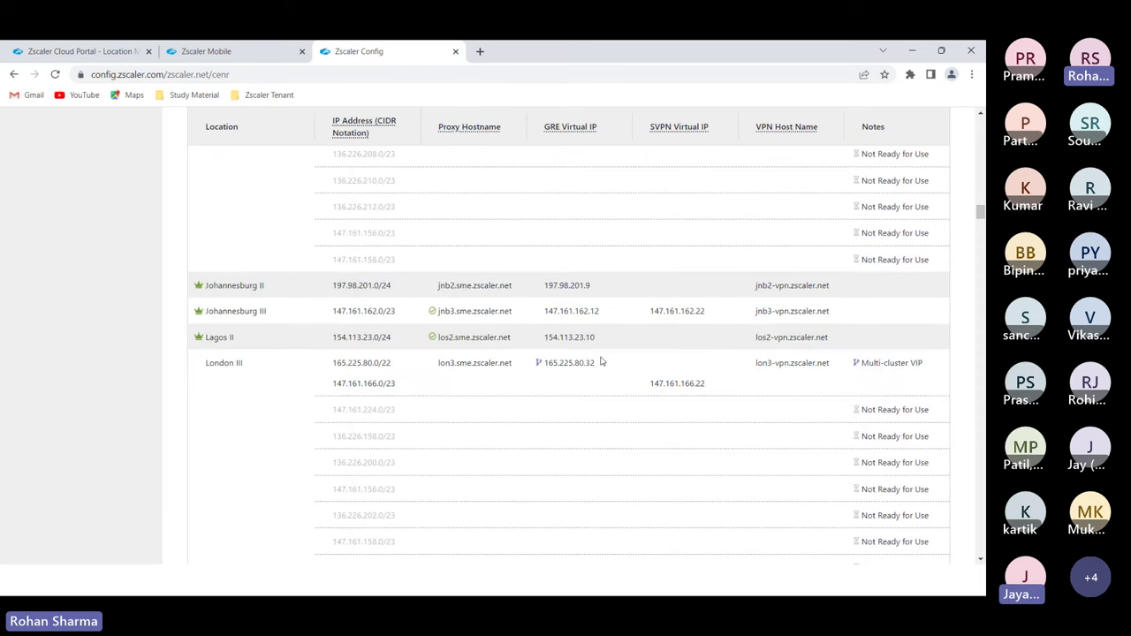
pyautogui.scroll(-10, 600, 361)
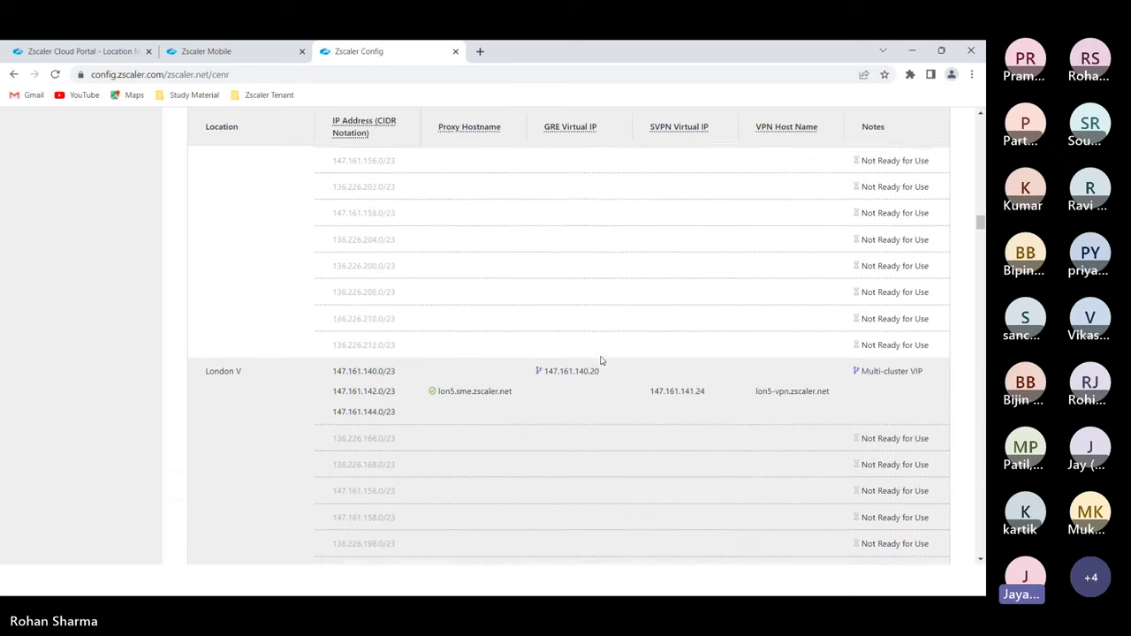
pyautogui.scroll(-1, 600, 361)
pyautogui.scroll(-1, 600, 361)
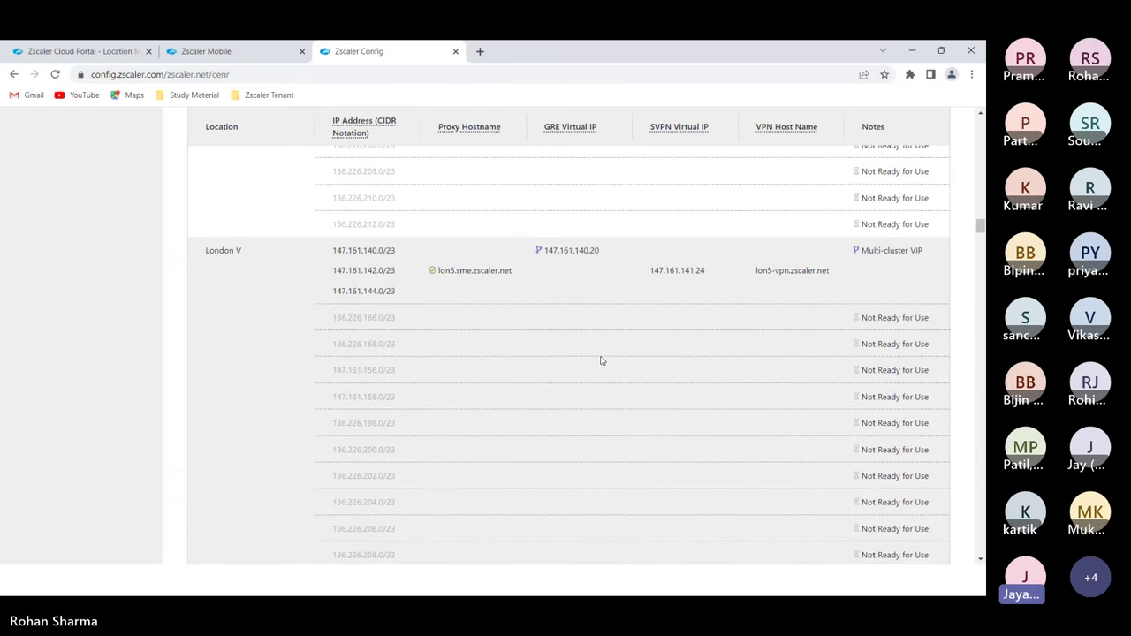
# Switch to Microsoft Whiteboard and write underlined headings Tunnel 1.0 and Tunnel 2.0 in blue ink, with an arrow pointing to Tunnel 1.0.
pyautogui.hotkey('alt', 'Tab')
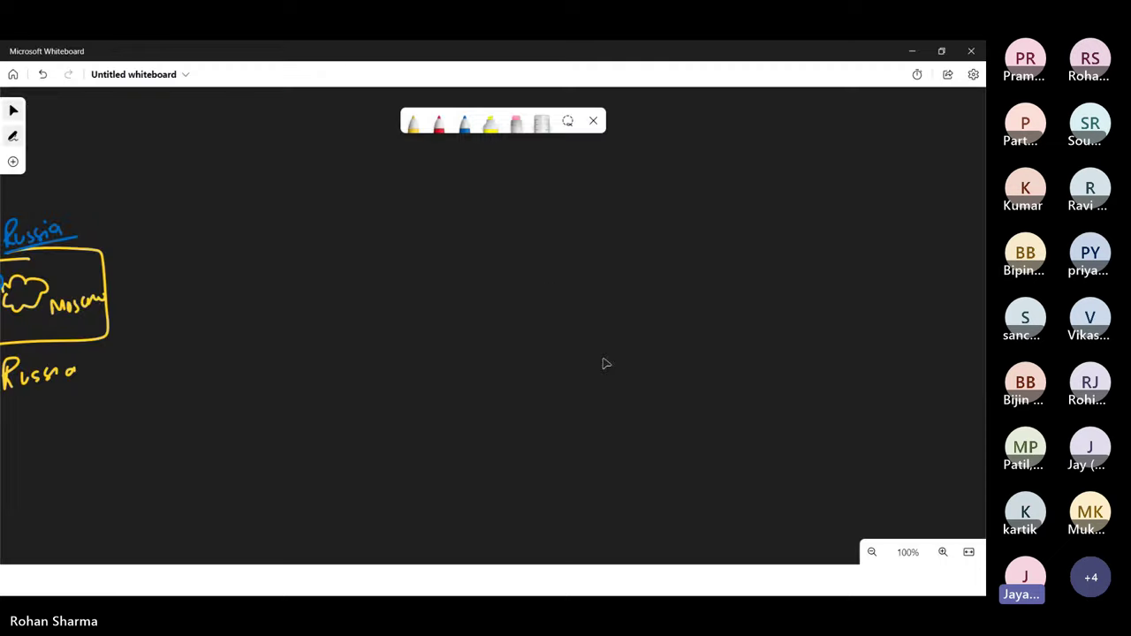
pyautogui.click(463, 128)
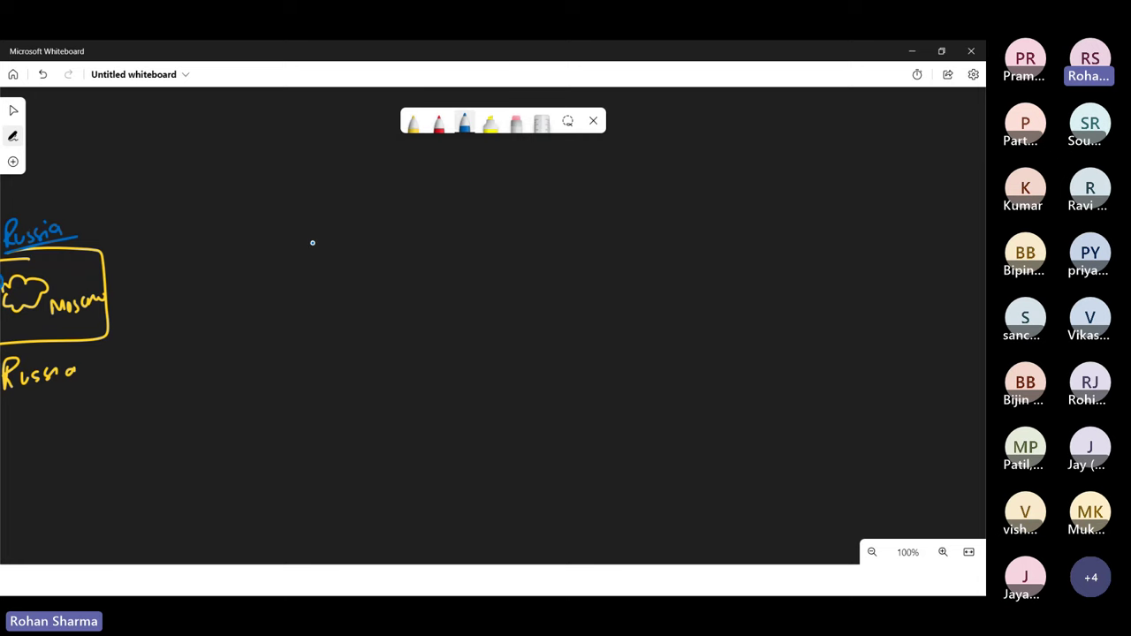
pyautogui.moveTo(327, 229)
pyautogui.mouseDown()
pyautogui.moveTo(409, 229)
pyautogui.moveTo(456, 214)
pyautogui.mouseUp()
pyautogui.moveTo(448, 216)
pyautogui.mouseDown()
pyautogui.moveTo(448, 237)
pyautogui.moveTo(522, 227)
pyautogui.moveTo(535, 236)
pyautogui.moveTo(560, 216)
pyautogui.mouseUp()
pyautogui.moveTo(444, 274); pyautogui.dragTo(593, 280)
pyautogui.moveTo(470, 308); pyautogui.dragTo(562, 309)
pyautogui.moveTo(452, 240); pyautogui.dragTo(565, 238)
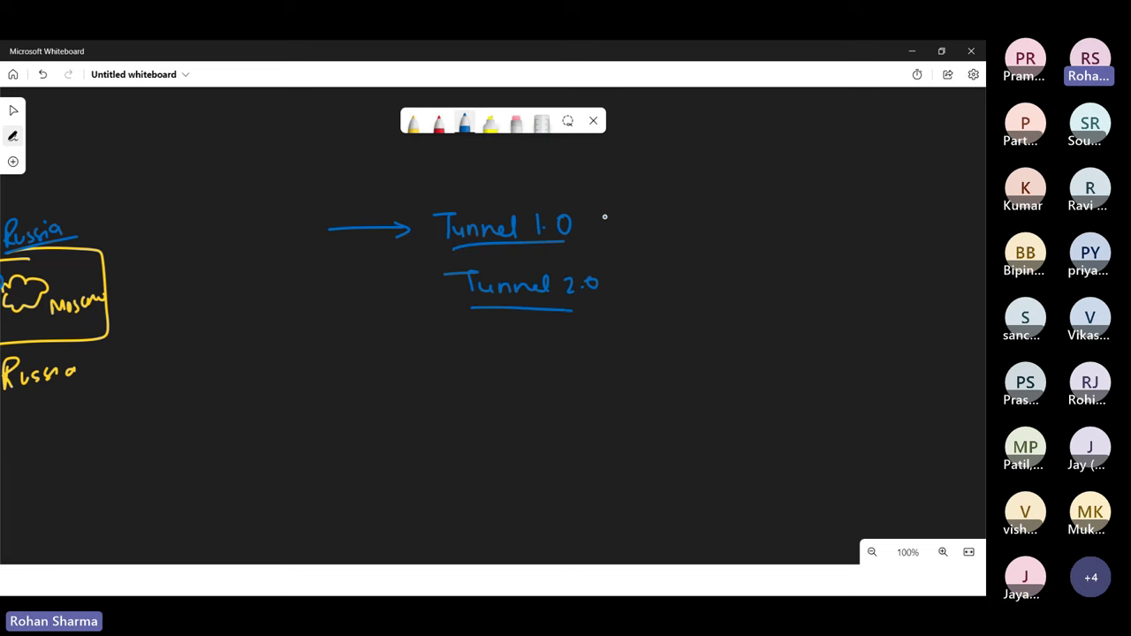
# Annotate Tunnel 1.0 with an arrow to HTTP Connect and Tunnel 2.0 with an arrow to TLS in blue ink.
pyautogui.moveTo(643, 215)
pyautogui.mouseDown()
pyautogui.moveTo(672, 208)
pyautogui.moveTo(733, 228)
pyautogui.moveTo(805, 217)
pyautogui.mouseUp()
pyautogui.moveTo(618, 292)
pyautogui.mouseDown()
pyautogui.moveTo(695, 285)
pyautogui.moveTo(712, 302)
pyautogui.mouseUp()
pyautogui.moveTo(726, 286); pyautogui.dragTo(715, 301)
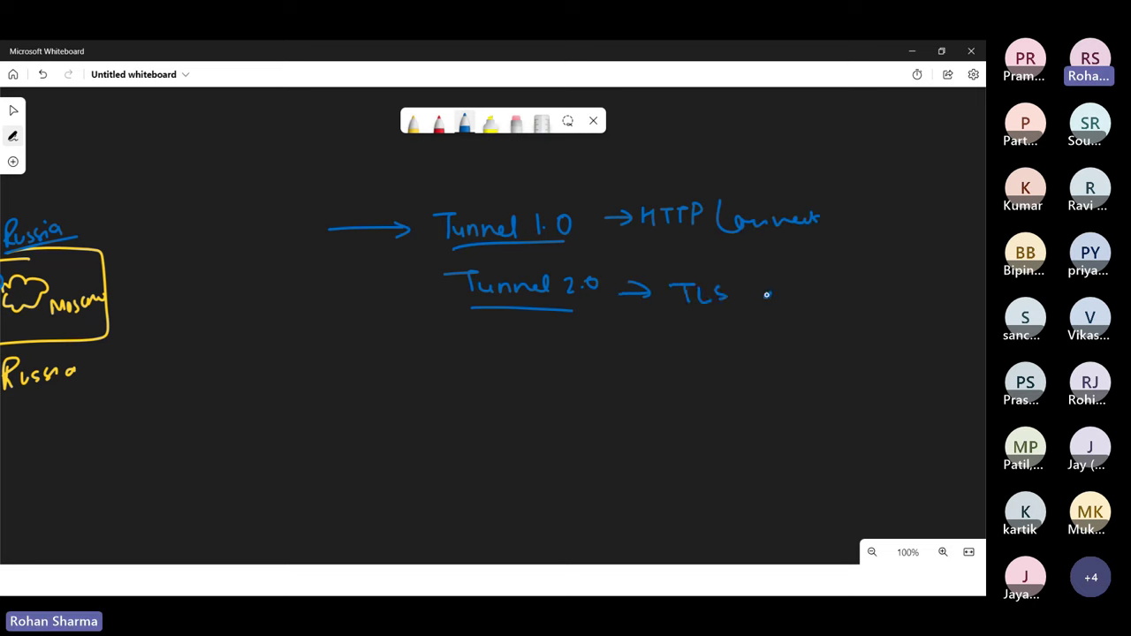
pyautogui.moveTo(782, 288)
pyautogui.mouseDown()
pyautogui.moveTo(871, 285)
pyautogui.moveTo(869, 294)
pyautogui.mouseUp()
# Switch to the Zscaler Mobile portal, keep its session logged in, and return to the Cloud Portal's Location Management page.
pyautogui.hotkey('alt', 'Tab')
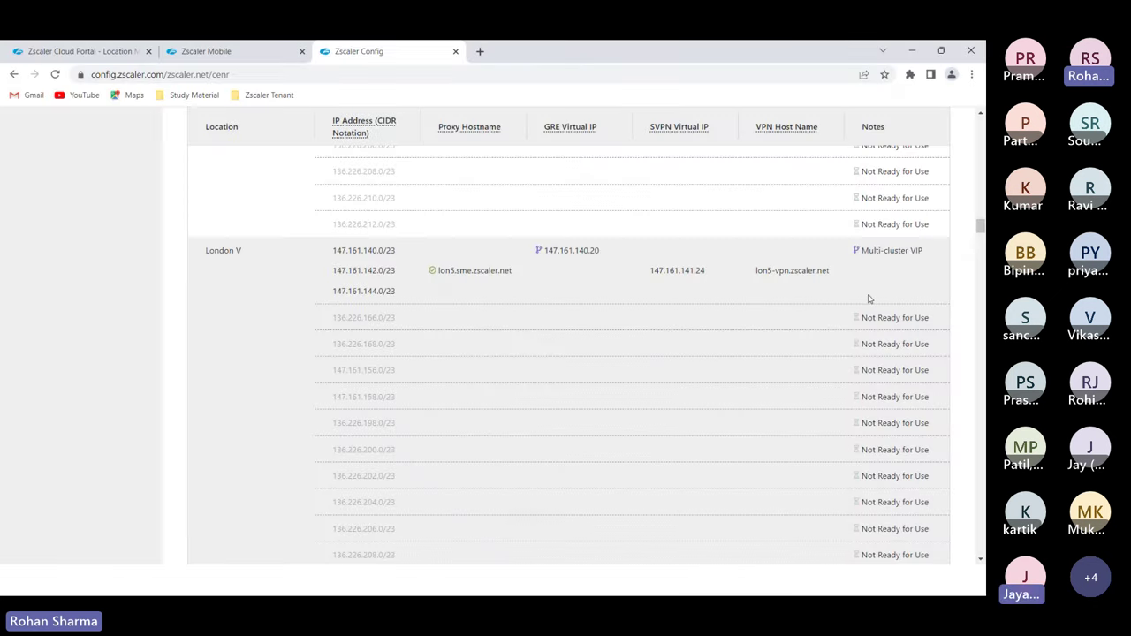
pyautogui.click(183, 50)
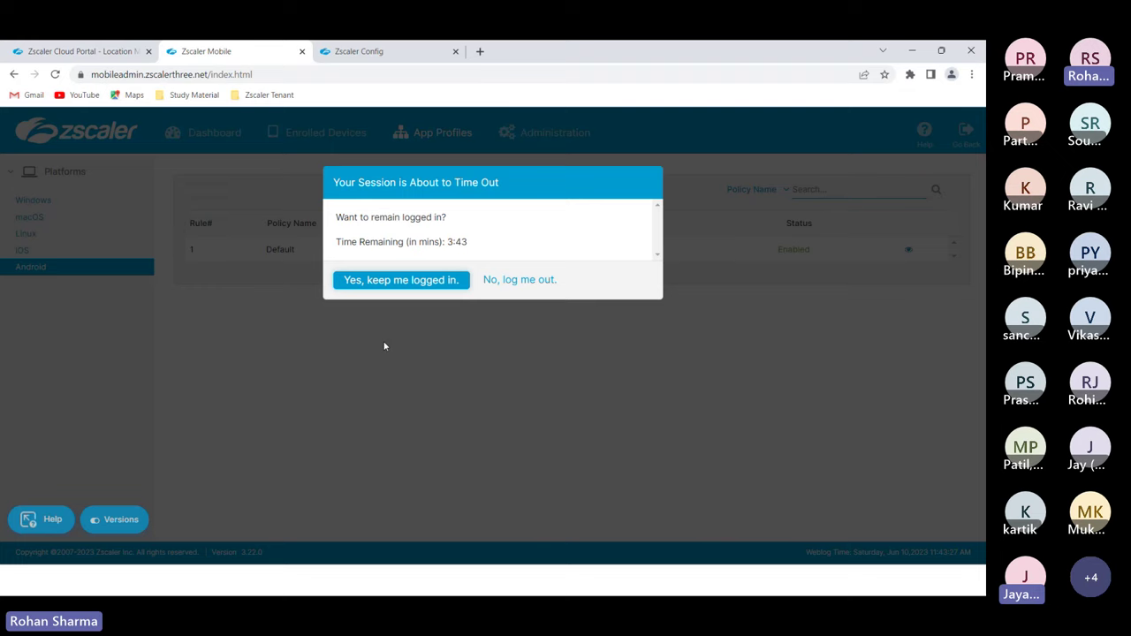
pyautogui.click(419, 285)
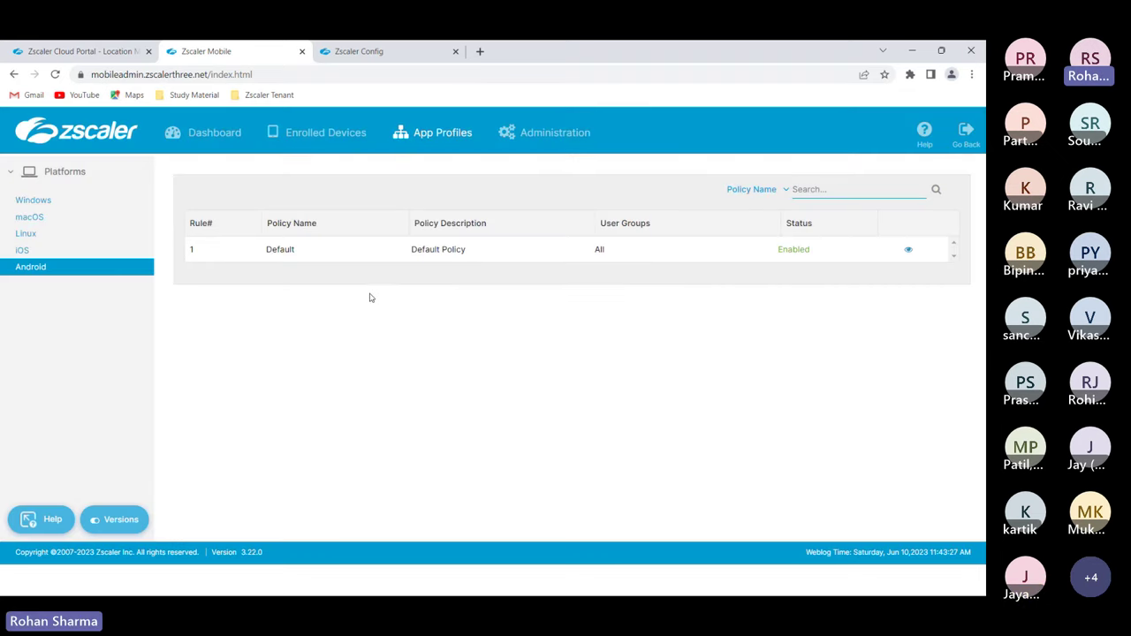
pyautogui.click(100, 53)
pyautogui.moveTo(21, 297)
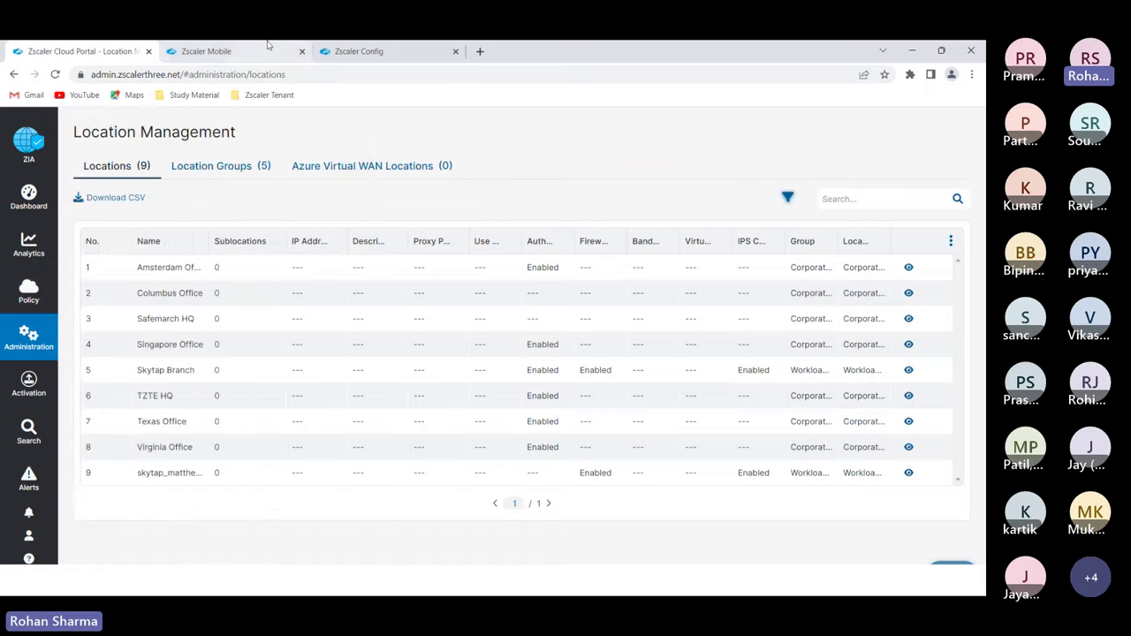
# Switch to the Zscaler Mobile portal and view the SDC Forwarding Profile's ZIA forwarding action and tunnel version selection.
pyautogui.click(209, 52)
pyautogui.click(550, 133)
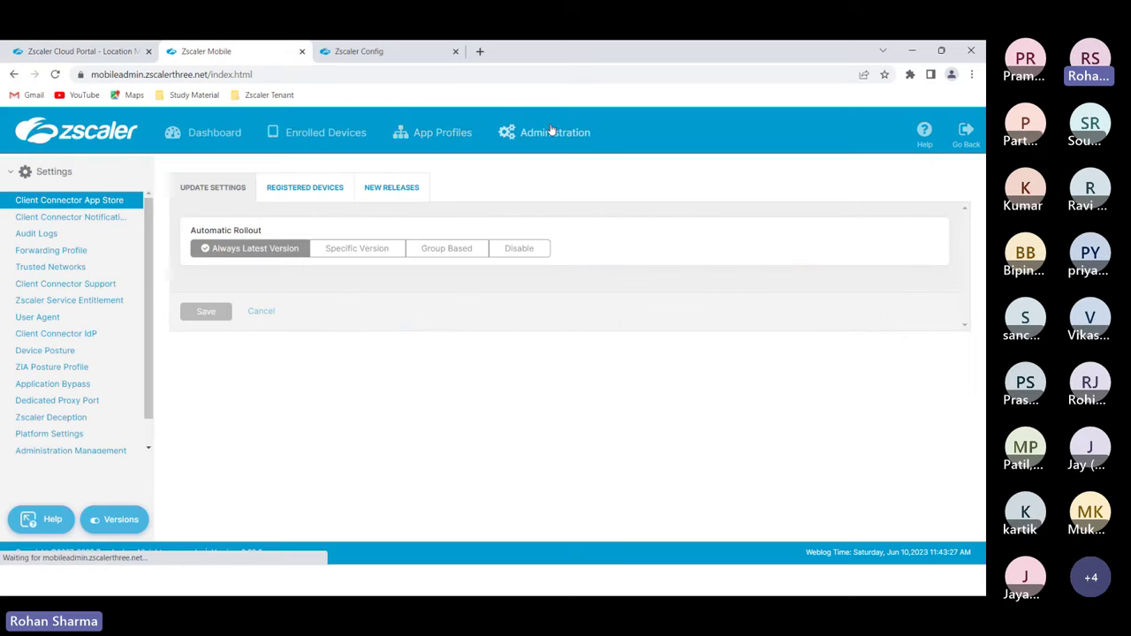
pyautogui.click(55, 251)
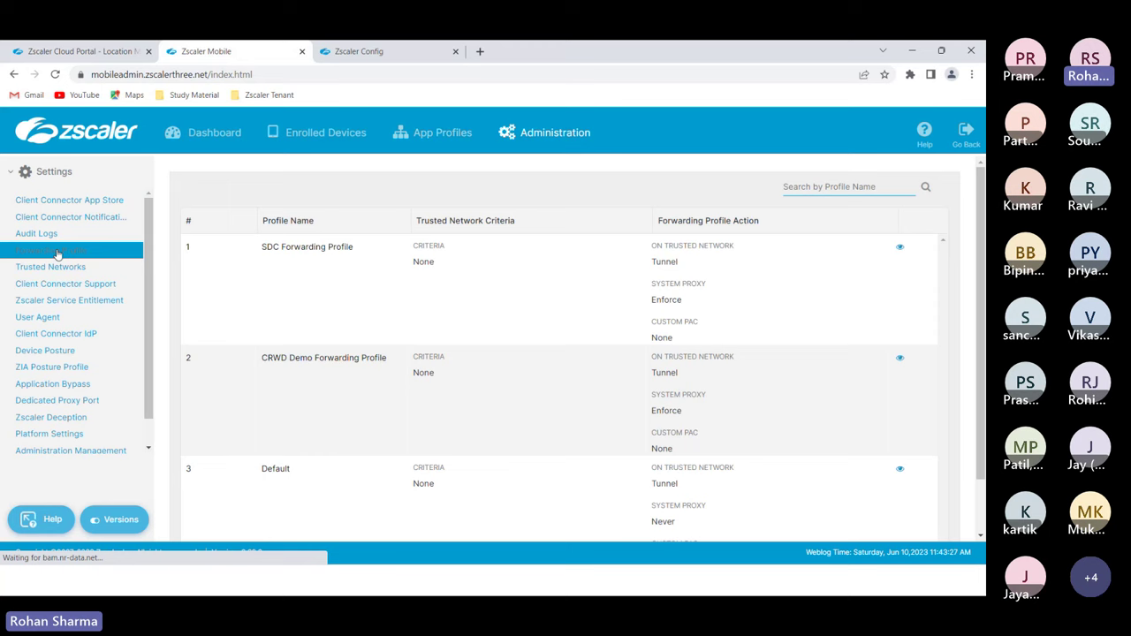
pyautogui.click(900, 251)
pyautogui.scroll(-2, 546, 334)
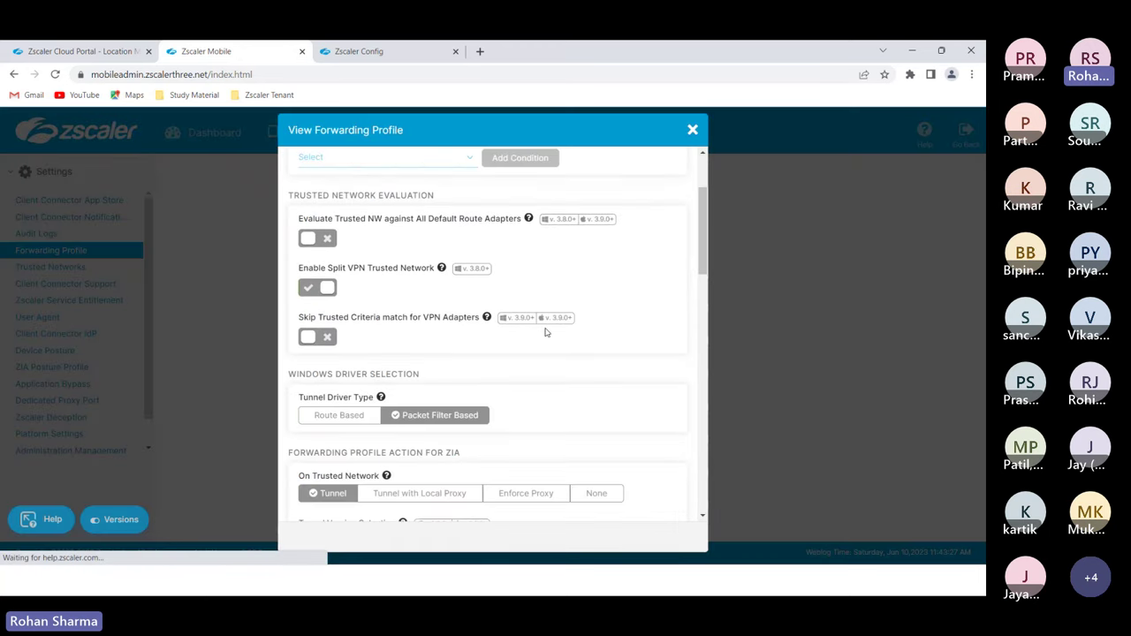
pyautogui.scroll(-3, 546, 332)
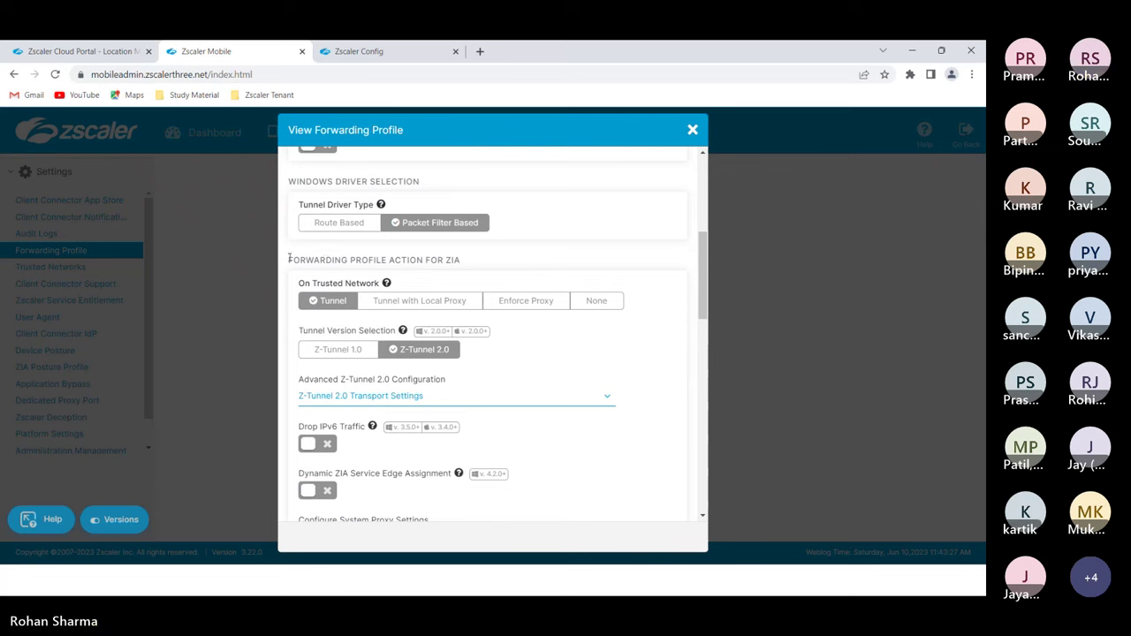
pyautogui.moveTo(289, 260); pyautogui.dragTo(477, 266)
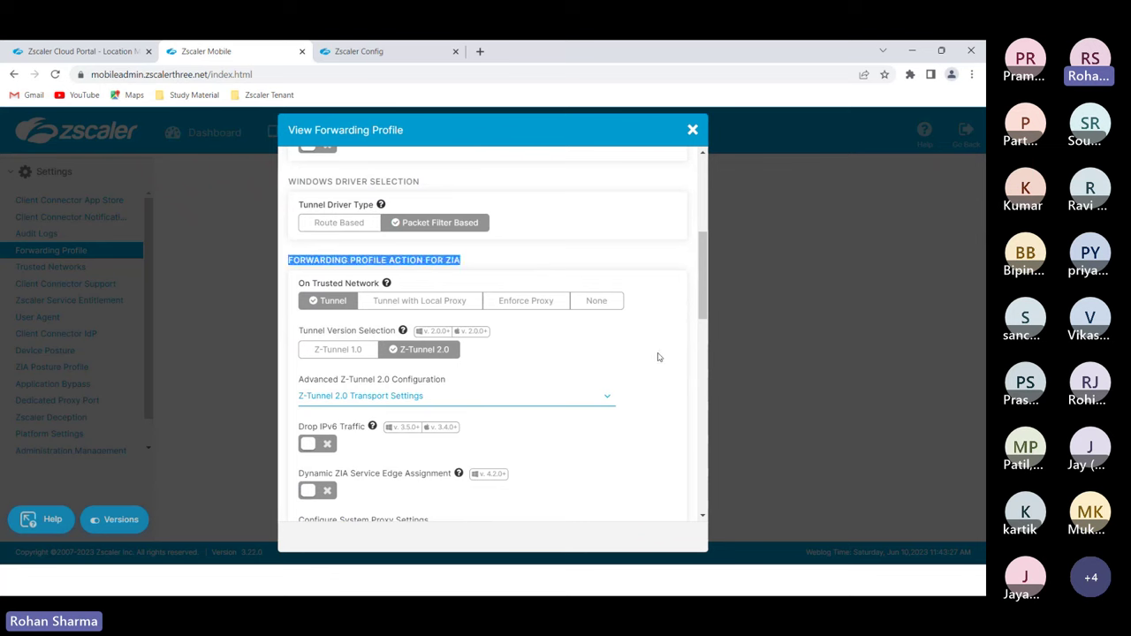
pyautogui.scroll(-1, 619, 335)
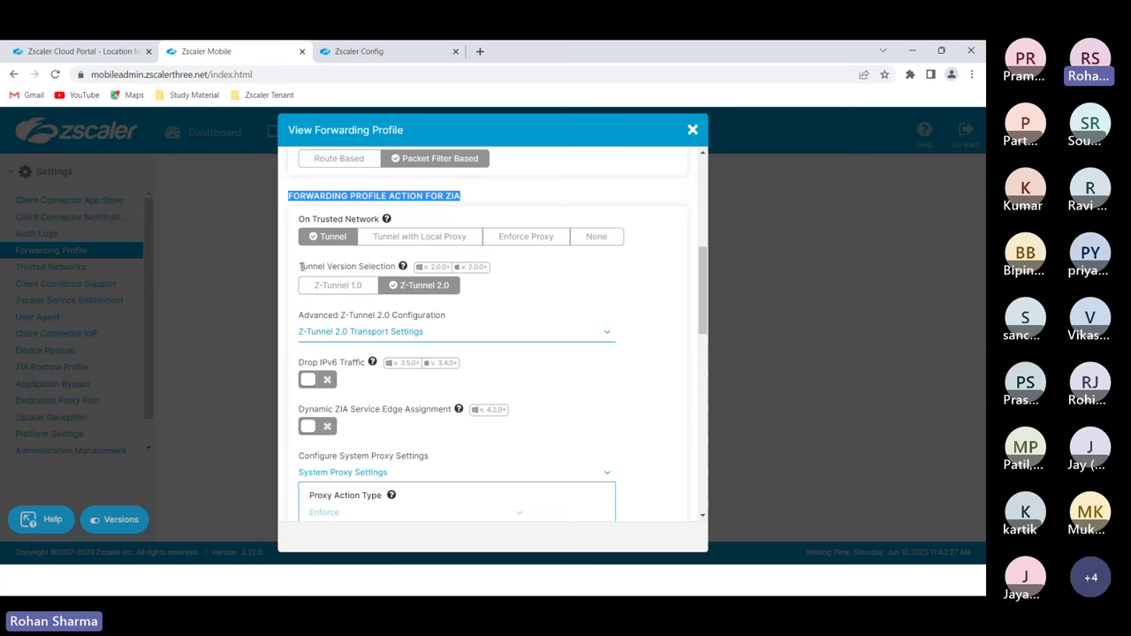
pyautogui.moveTo(301, 266); pyautogui.dragTo(394, 266)
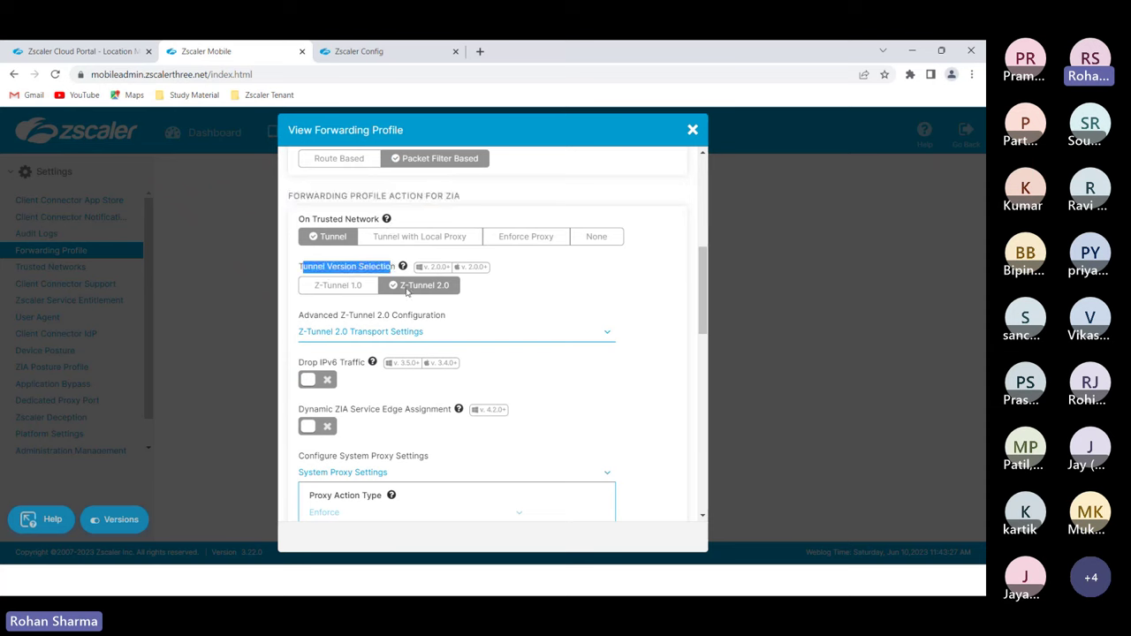
# Expand the Z-Tunnel 2.0 transport settings, examine the DTLS/TLS, fallback and system proxy options, and close the profile.
pyautogui.scroll(-1, 453, 291)
pyautogui.click(345, 267)
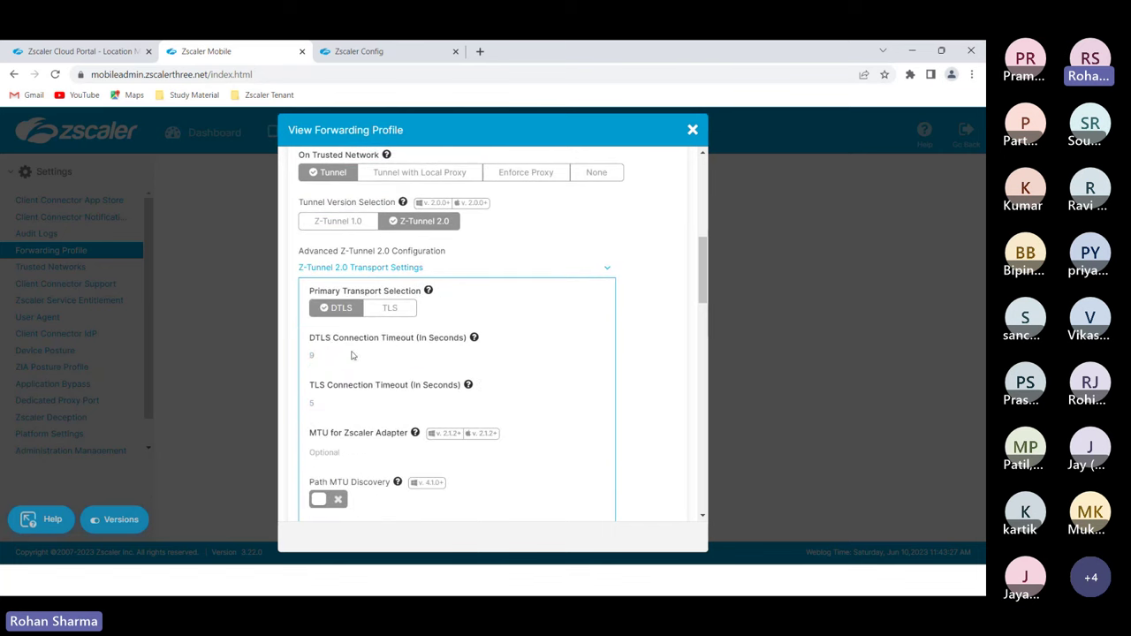
pyautogui.scroll(-1, 367, 371)
pyautogui.scroll(-2, 380, 428)
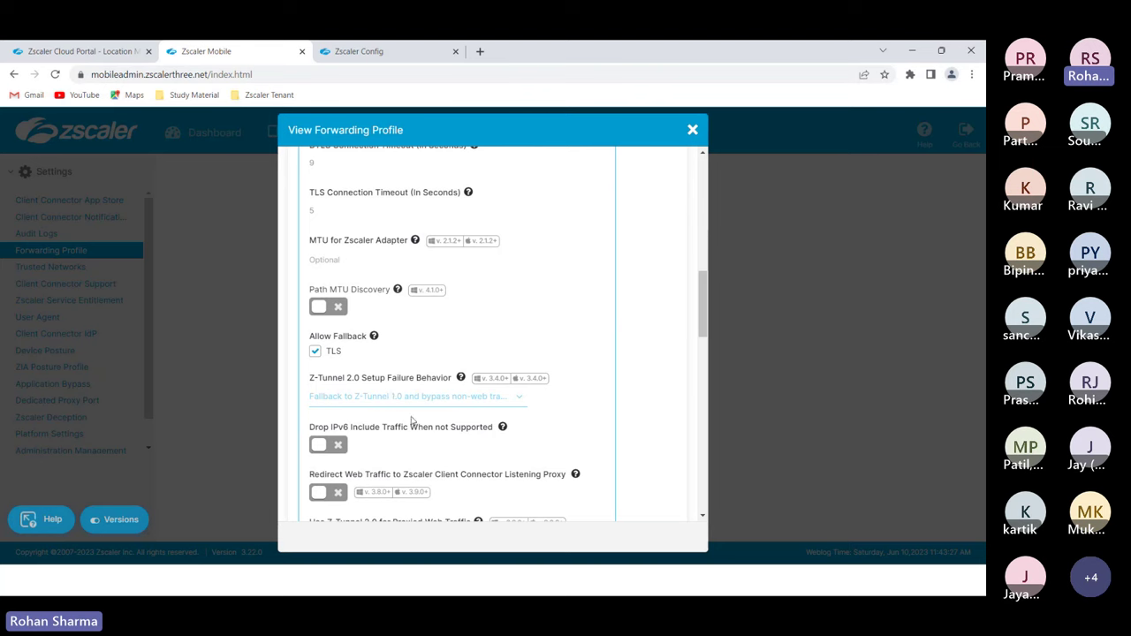
pyautogui.scroll(-1, 446, 443)
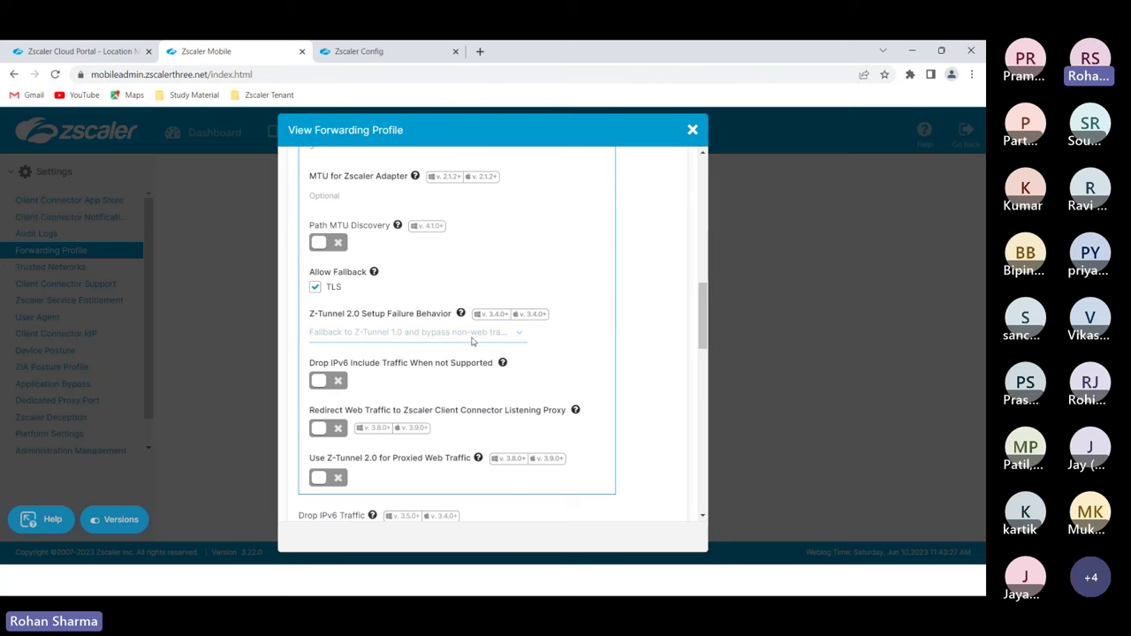
pyautogui.scroll(-1, 403, 358)
pyautogui.scroll(-3, 403, 358)
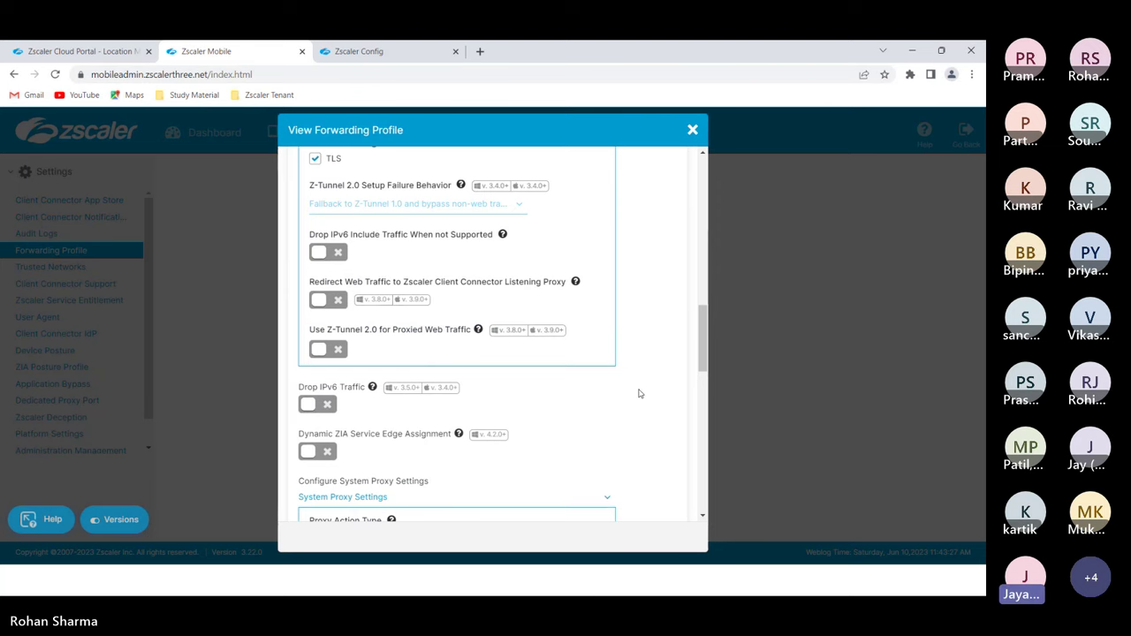
pyautogui.scroll(-3, 640, 393)
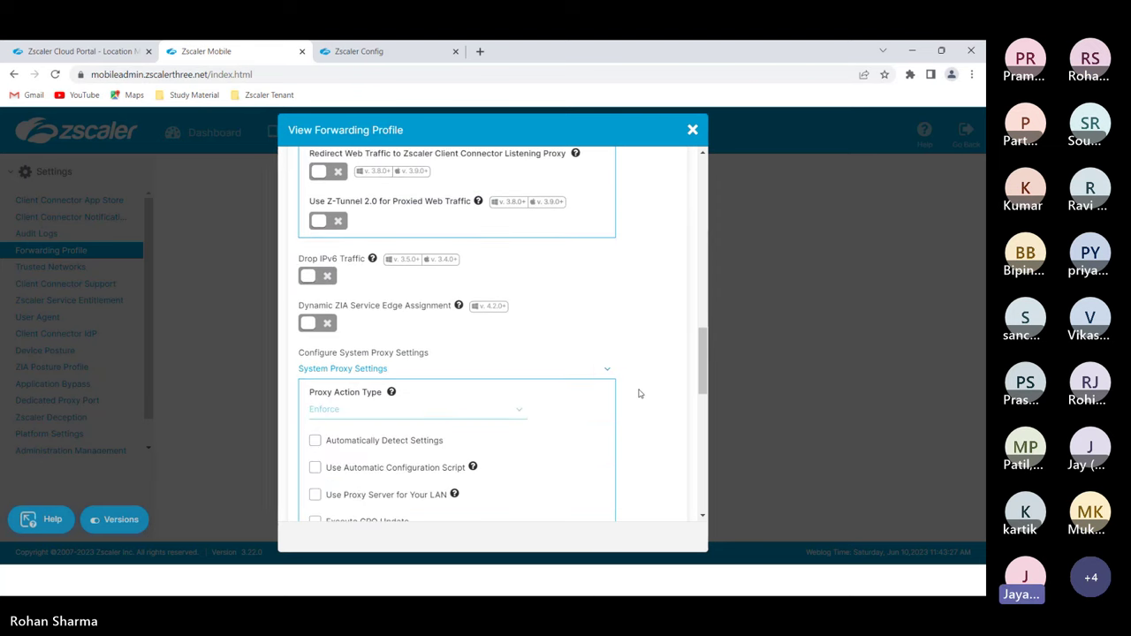
pyautogui.scroll(10, 640, 394)
pyautogui.scroll(10, 640, 393)
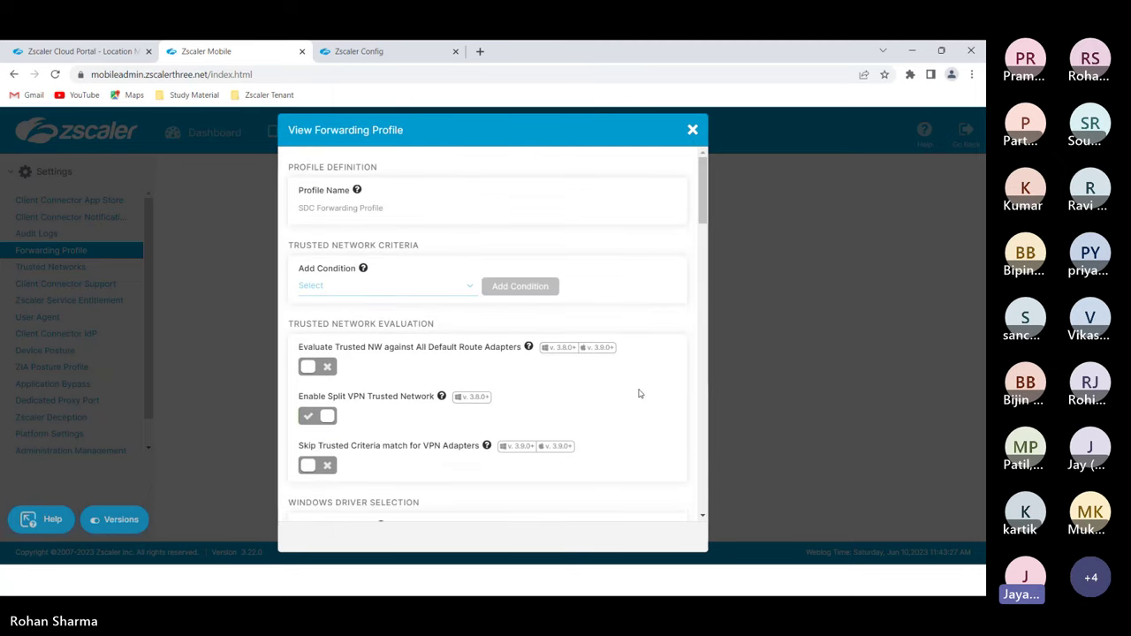
pyautogui.click(693, 131)
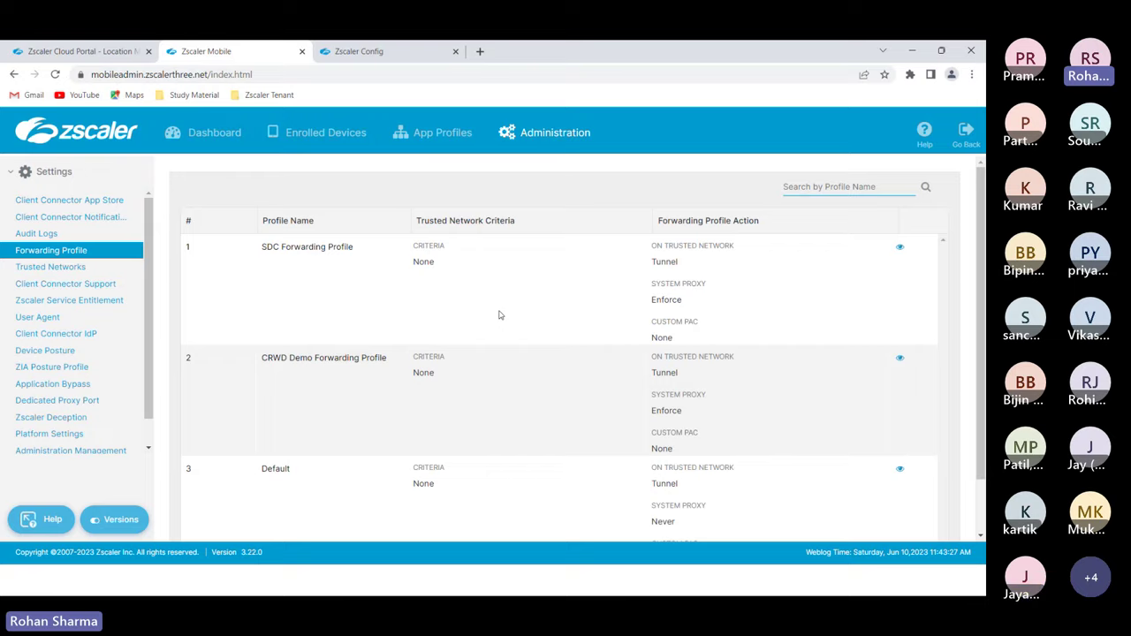
# Switch to Microsoft Whiteboard and draw a yellow laptop labelled ZCC, joined by a line to a box labelled ZEN.
pyautogui.hotkey('alt', 'Tab')
pyautogui.click(414, 127)
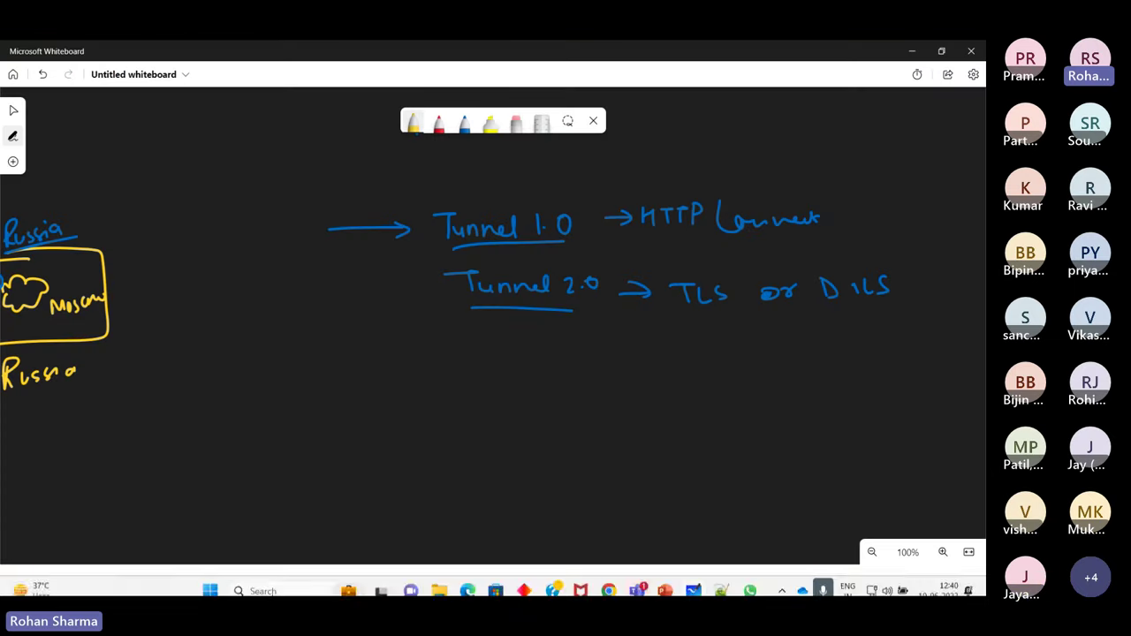
pyautogui.moveTo(244, 386)
pyautogui.mouseDown()
pyautogui.moveTo(305, 382)
pyautogui.moveTo(310, 414)
pyautogui.moveTo(295, 455)
pyautogui.mouseUp()
pyautogui.moveTo(322, 412); pyautogui.dragTo(338, 424)
pyautogui.moveTo(360, 412)
pyautogui.mouseDown()
pyautogui.moveTo(350, 423)
pyautogui.moveTo(496, 351)
pyautogui.moveTo(476, 350)
pyautogui.mouseUp()
pyautogui.moveTo(462, 390)
pyautogui.mouseDown()
pyautogui.moveTo(484, 404)
pyautogui.moveTo(502, 395)
pyautogui.mouseUp()
pyautogui.moveTo(498, 401); pyautogui.dragTo(515, 386)
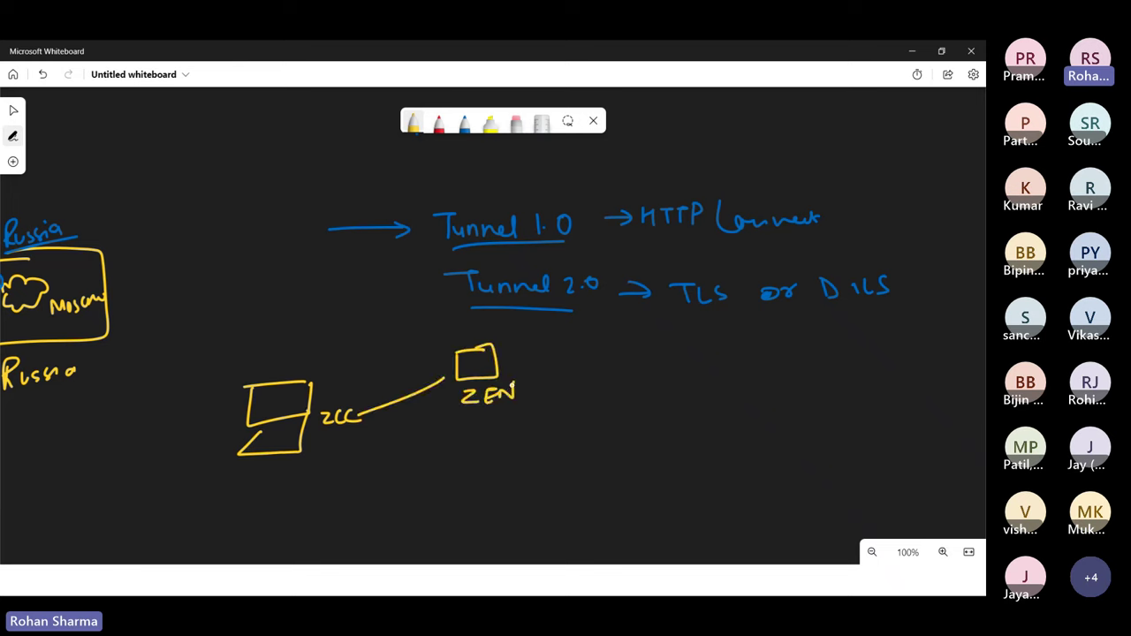
# Draw a red arrow from ZCC to an underlined .in domain name and a red tunnel around the ZCC–ZEN line.
pyautogui.click(439, 122)
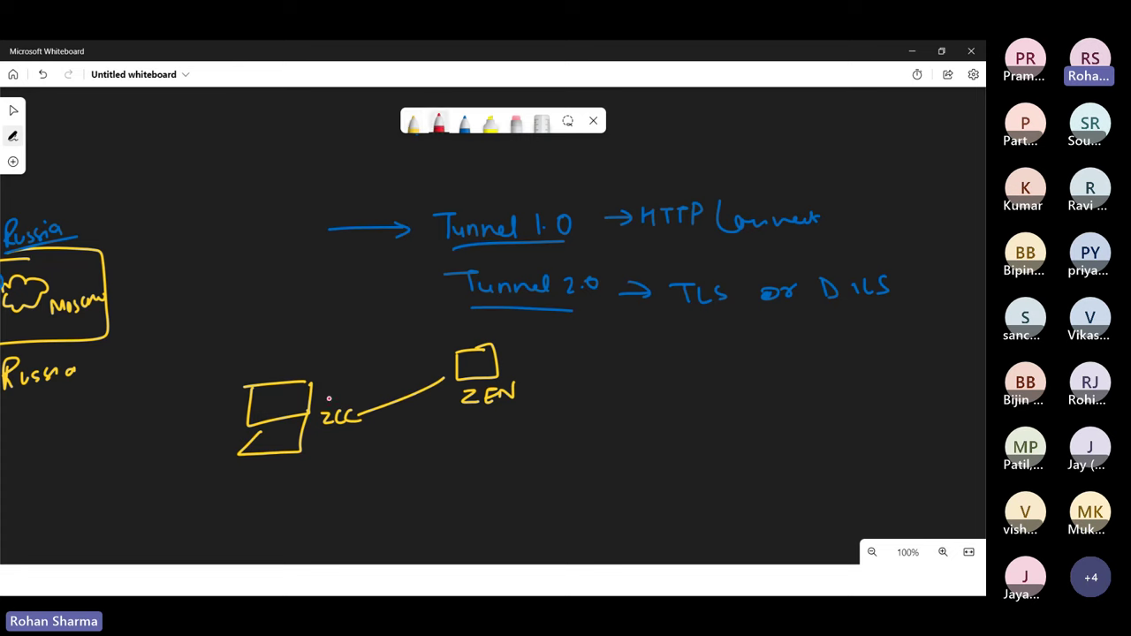
pyautogui.moveTo(325, 402); pyautogui.dragTo(372, 309)
pyautogui.moveTo(294, 319)
pyautogui.mouseDown()
pyautogui.moveTo(312, 329)
pyautogui.moveTo(323, 284)
pyautogui.moveTo(375, 278)
pyautogui.moveTo(389, 256)
pyautogui.mouseUp()
pyautogui.moveTo(292, 332); pyautogui.dragTo(395, 263)
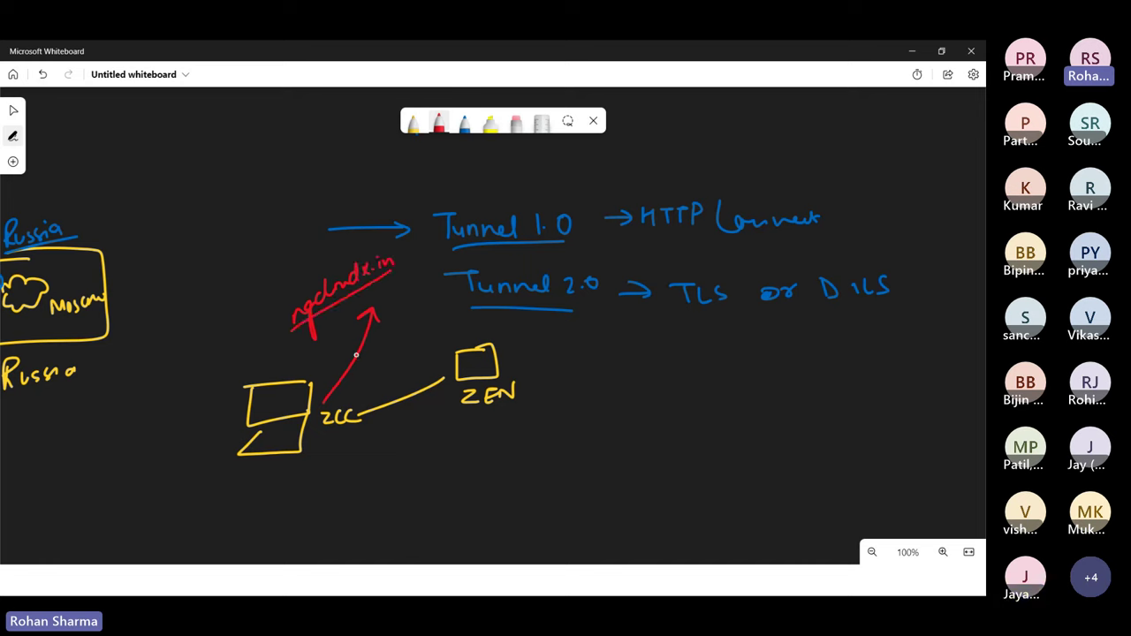
pyautogui.moveTo(373, 404)
pyautogui.mouseDown()
pyautogui.moveTo(369, 416)
pyautogui.moveTo(438, 369)
pyautogui.moveTo(442, 389)
pyautogui.moveTo(436, 379)
pyautogui.mouseUp()
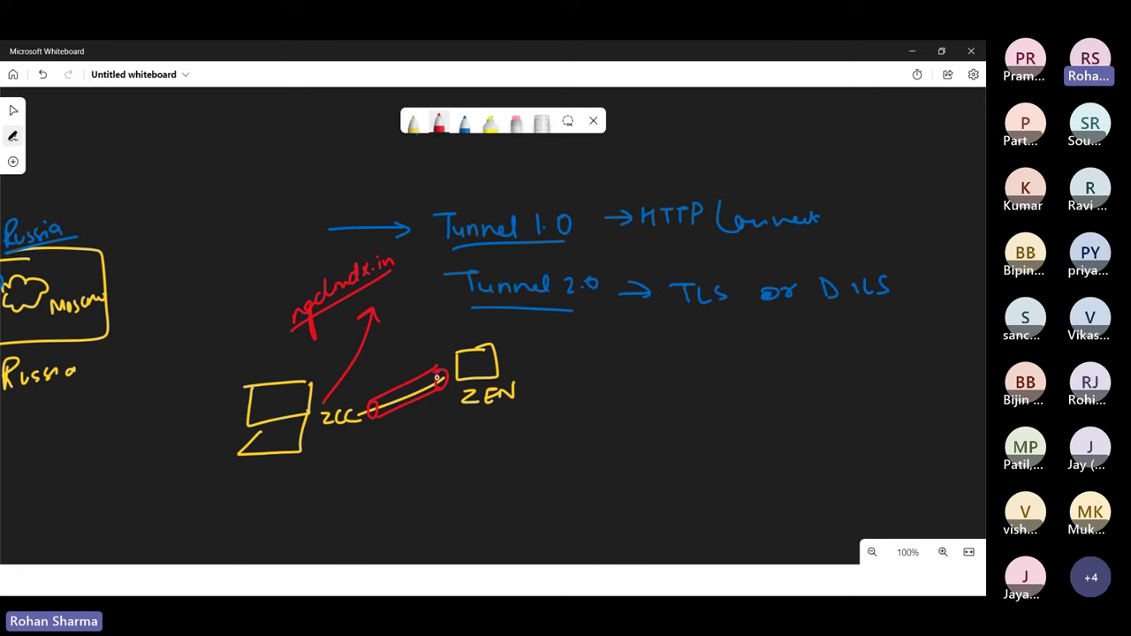
# Switch to the Zscaler Mobile portal and examine the SDC Windows App Policy's Z-Tunnel 2.0 application bypass and IPv4 destination exclusions.
pyautogui.hotkey('alt', 'Tab')
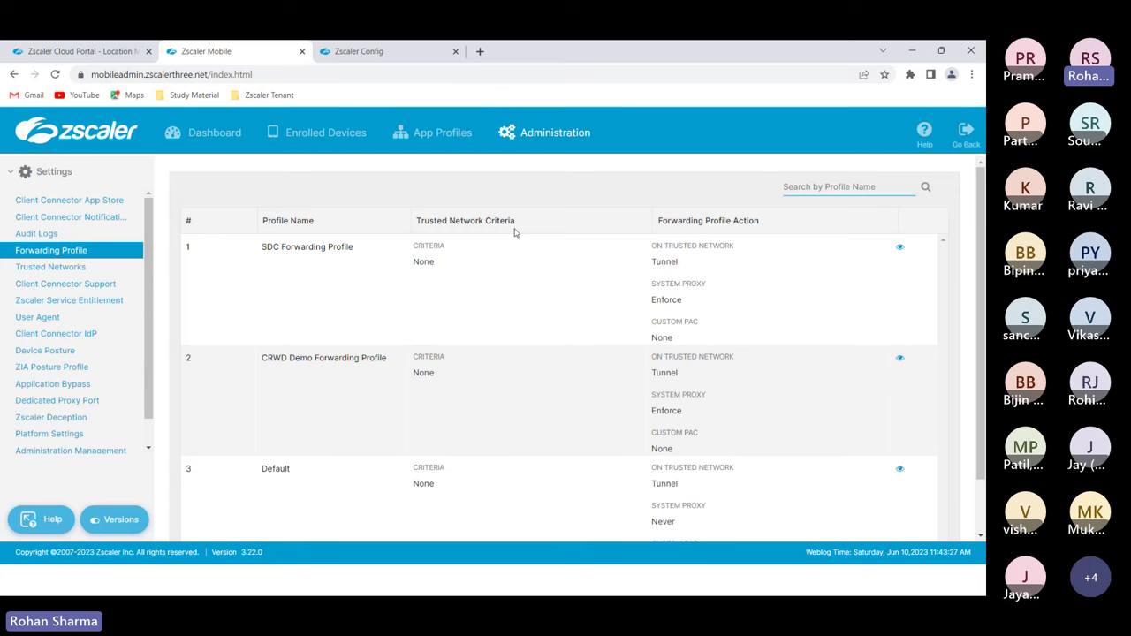
pyautogui.click(444, 142)
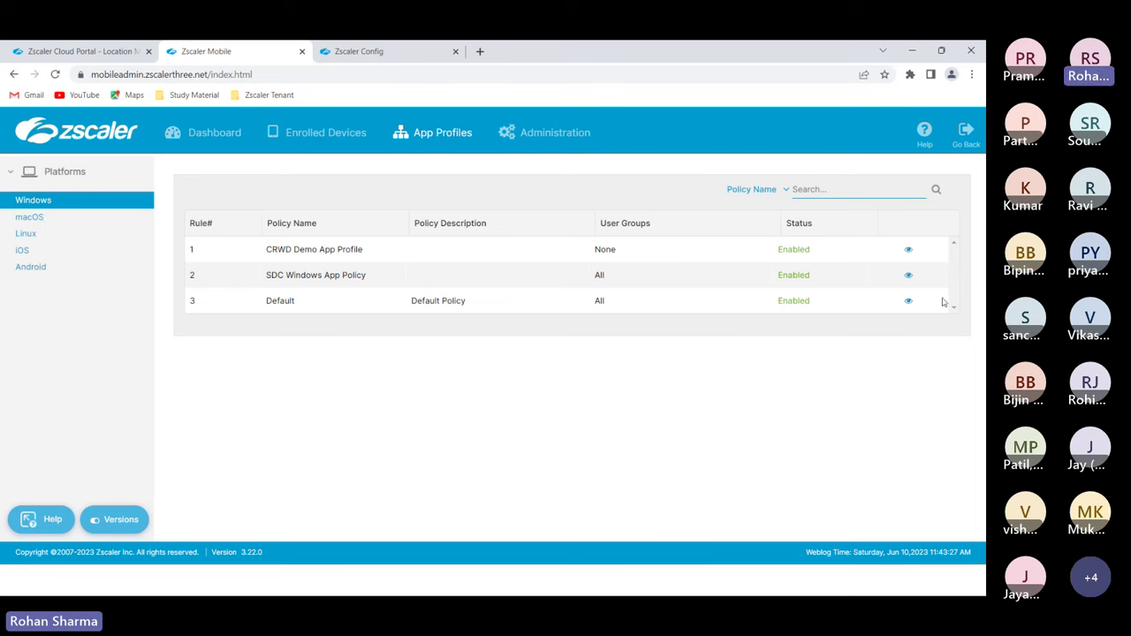
pyautogui.click(909, 275)
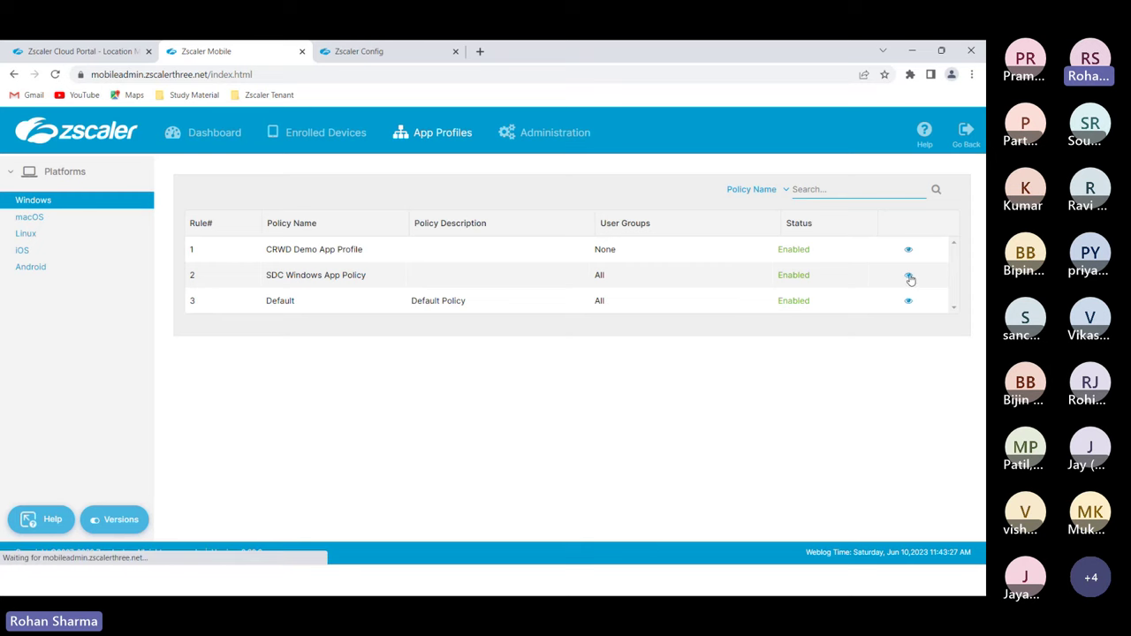
pyautogui.scroll(-20, 492, 336)
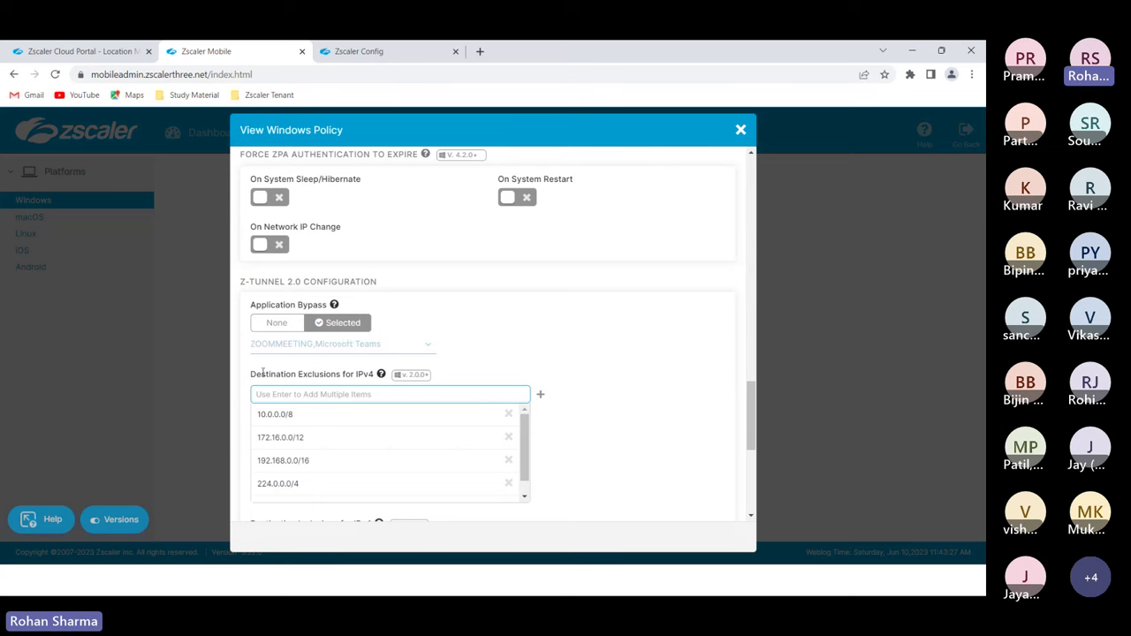
pyautogui.moveTo(251, 375); pyautogui.dragTo(371, 375)
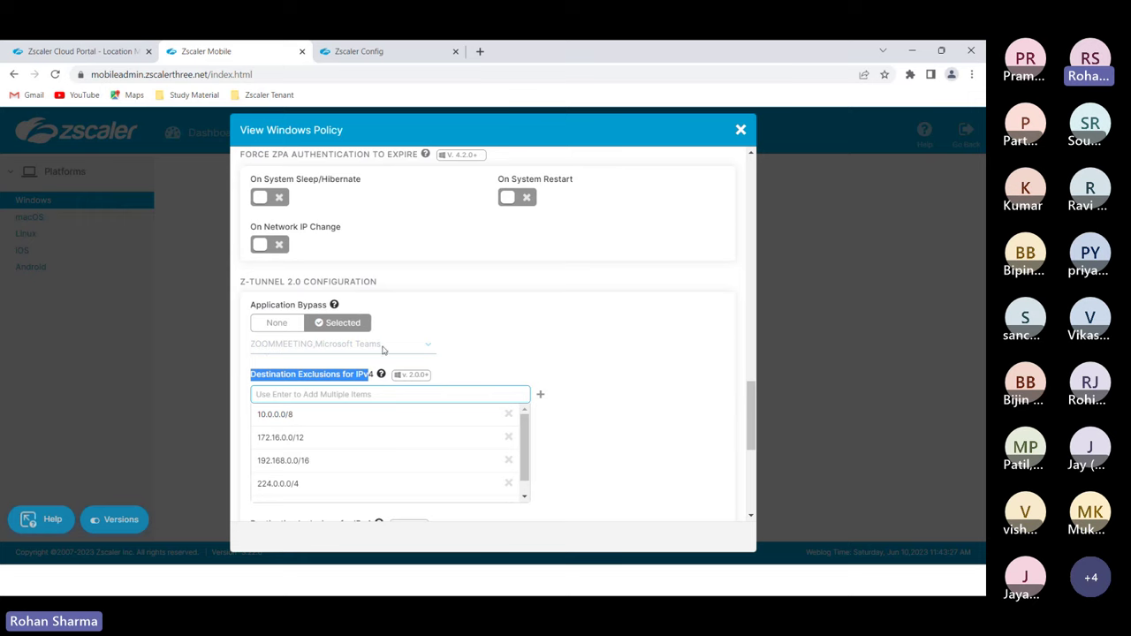
pyautogui.scroll(-3, 472, 354)
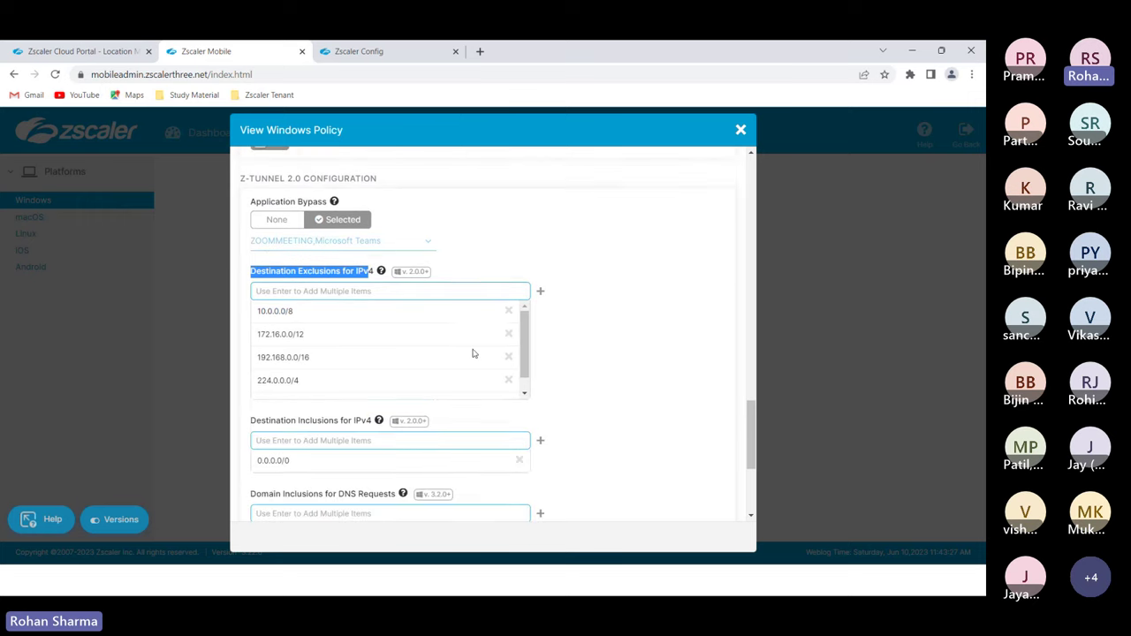
# Switch to Microsoft Whiteboard and draw a second red arrow from ZCC, labelled MS and Zoom.
pyautogui.hotkey('alt', 'Tab')
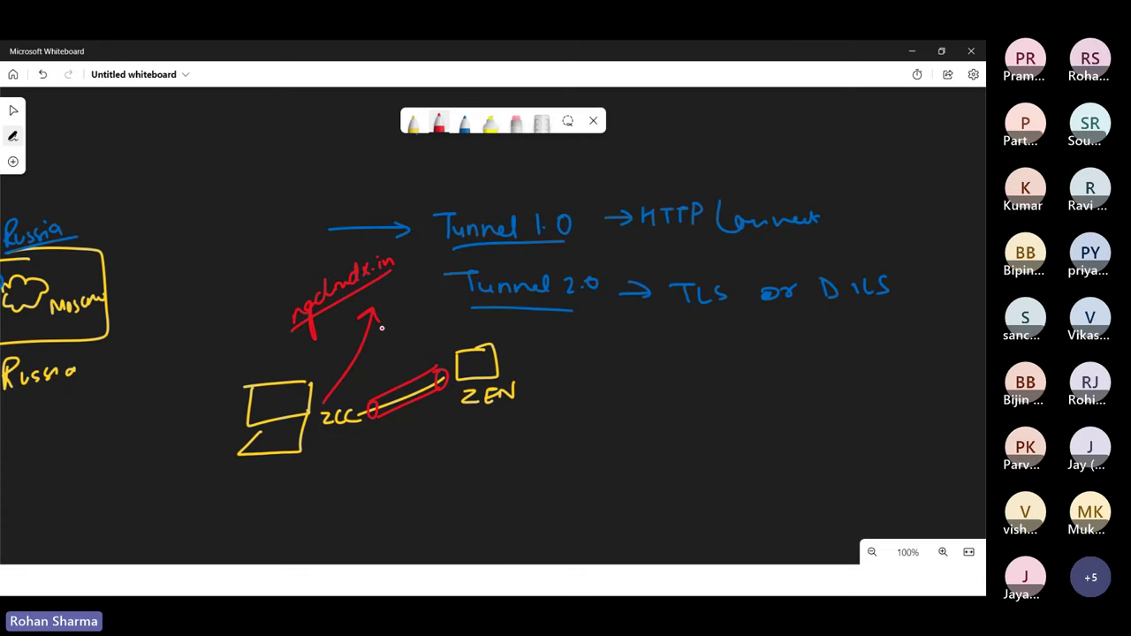
pyautogui.moveTo(329, 409); pyautogui.dragTo(402, 326)
pyautogui.moveTo(402, 323)
pyautogui.mouseDown()
pyautogui.moveTo(408, 306)
pyautogui.moveTo(423, 342)
pyautogui.moveTo(451, 325)
pyautogui.mouseUp()
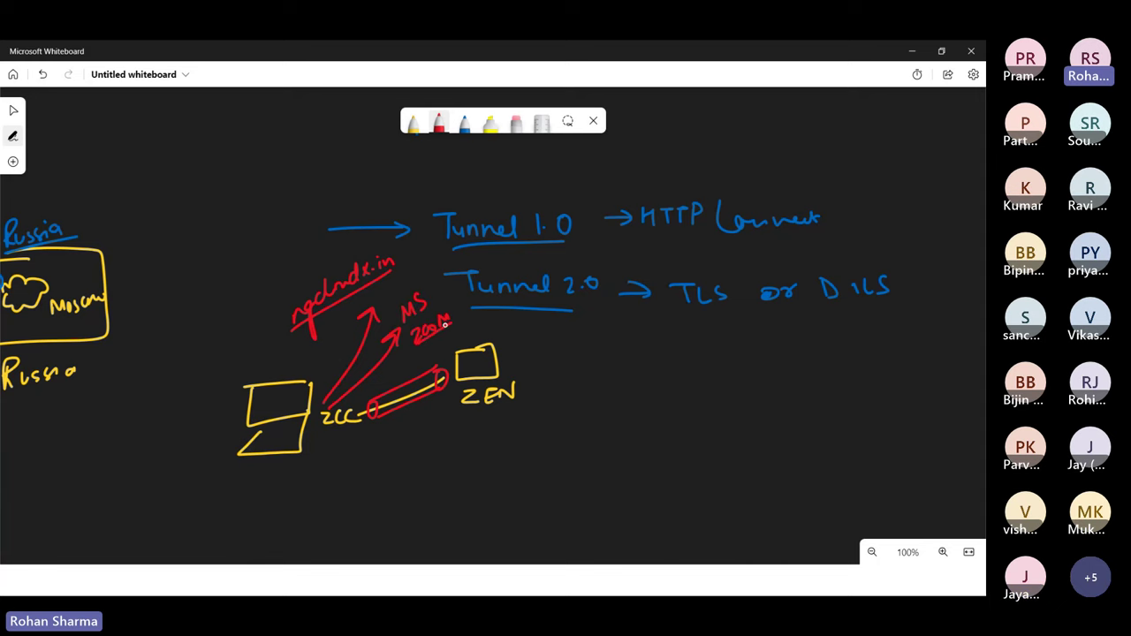
# Return to the Windows policy in the Zscaler Mobile portal and examine its IPv4 destination inclusions and DNS domain inclusions and exclusions.
pyautogui.hotkey('alt', 'Tab')
pyautogui.scroll(-1, 521, 341)
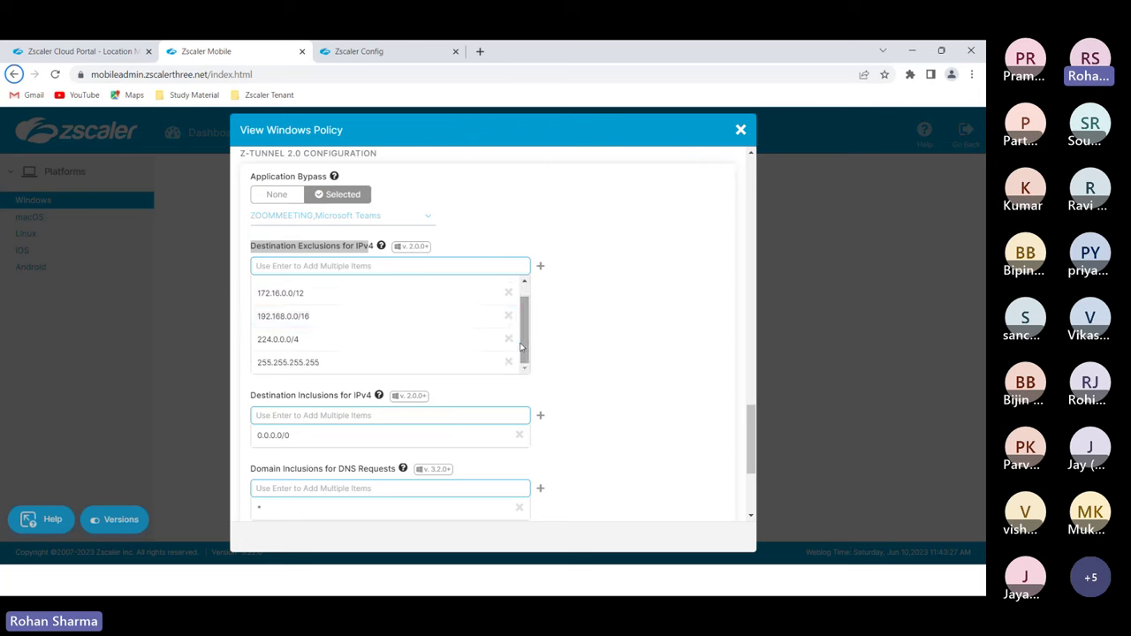
pyautogui.scroll(-2, 586, 336)
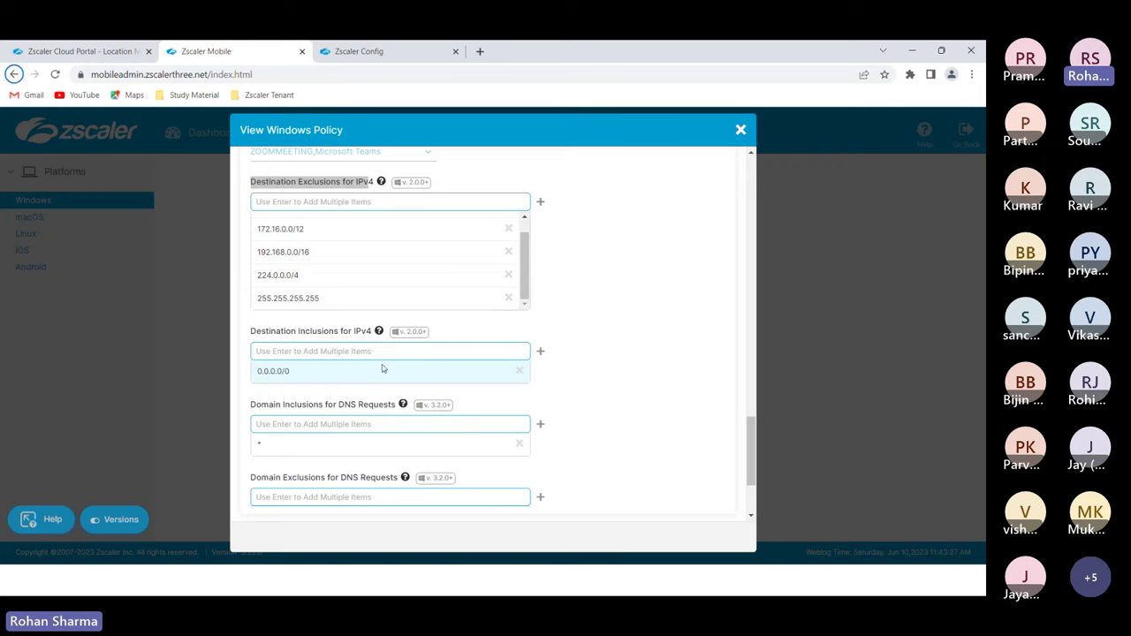
pyautogui.scroll(-2, 383, 369)
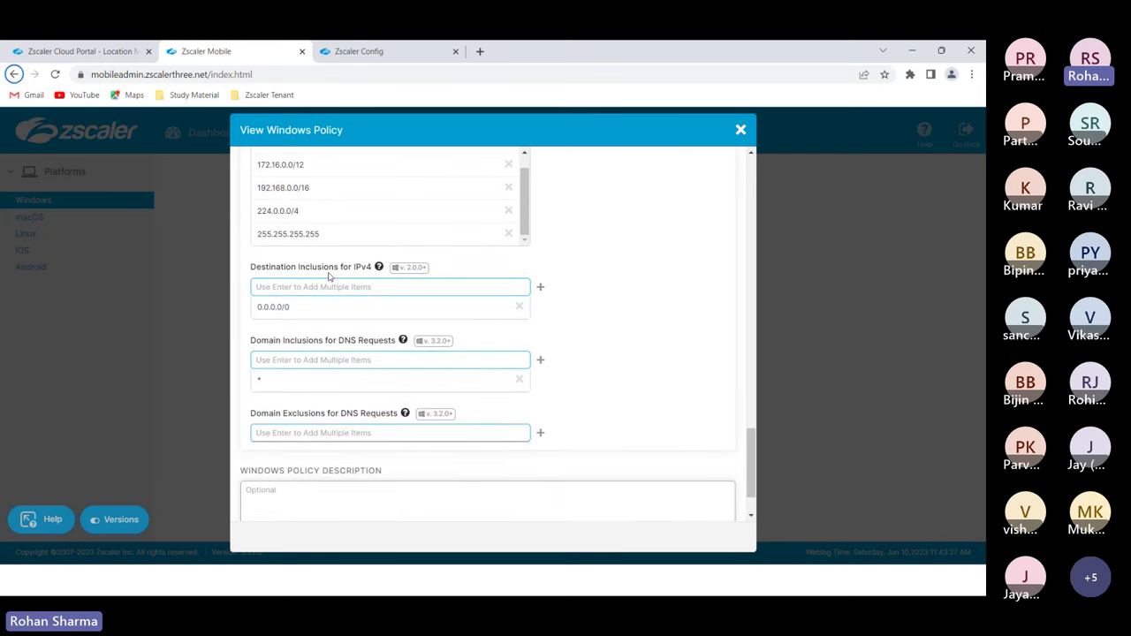
pyautogui.scroll(4, 291, 308)
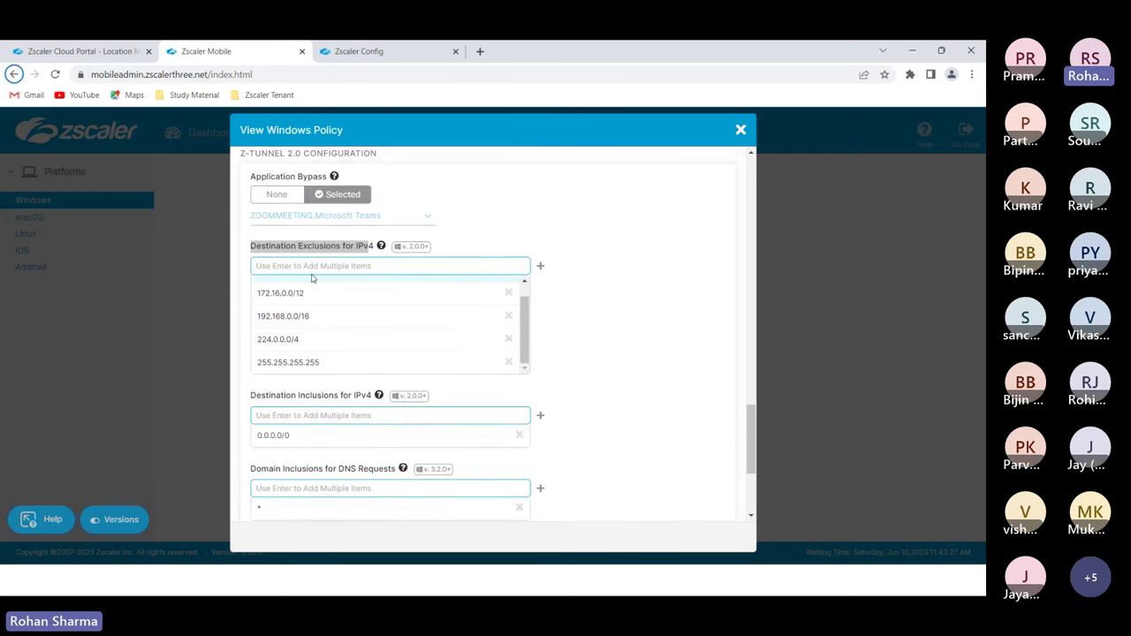
# Switch to Microsoft Whiteboard and write ZCC beside underlined RAVPN and Anyconnect in yellow ink.
pyautogui.hotkey('alt', 'Tab')
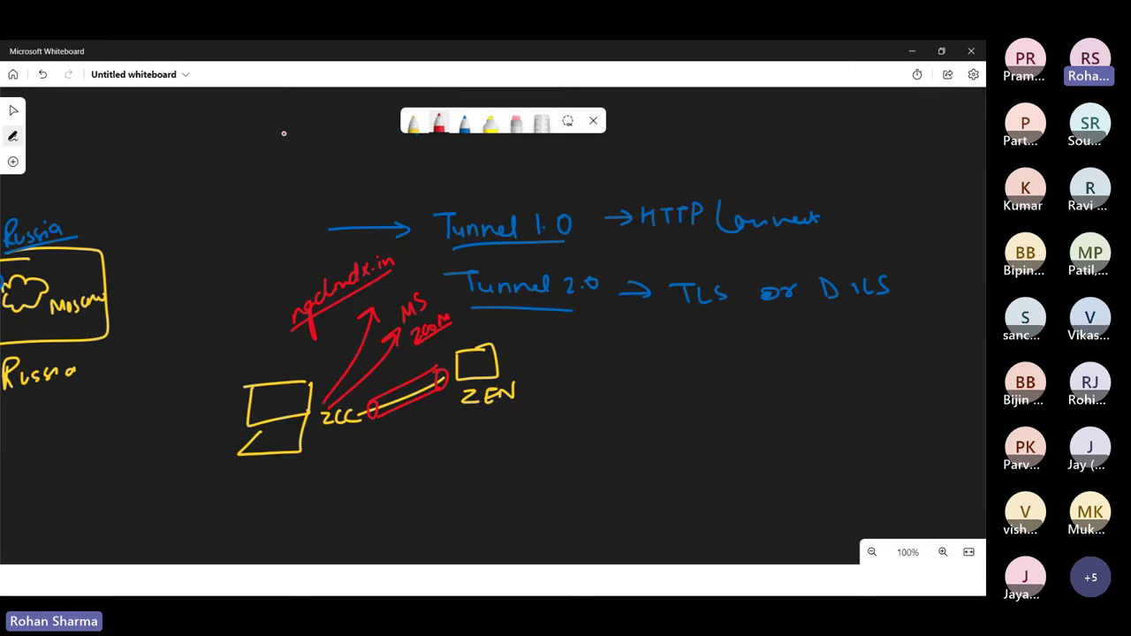
pyautogui.click(412, 121)
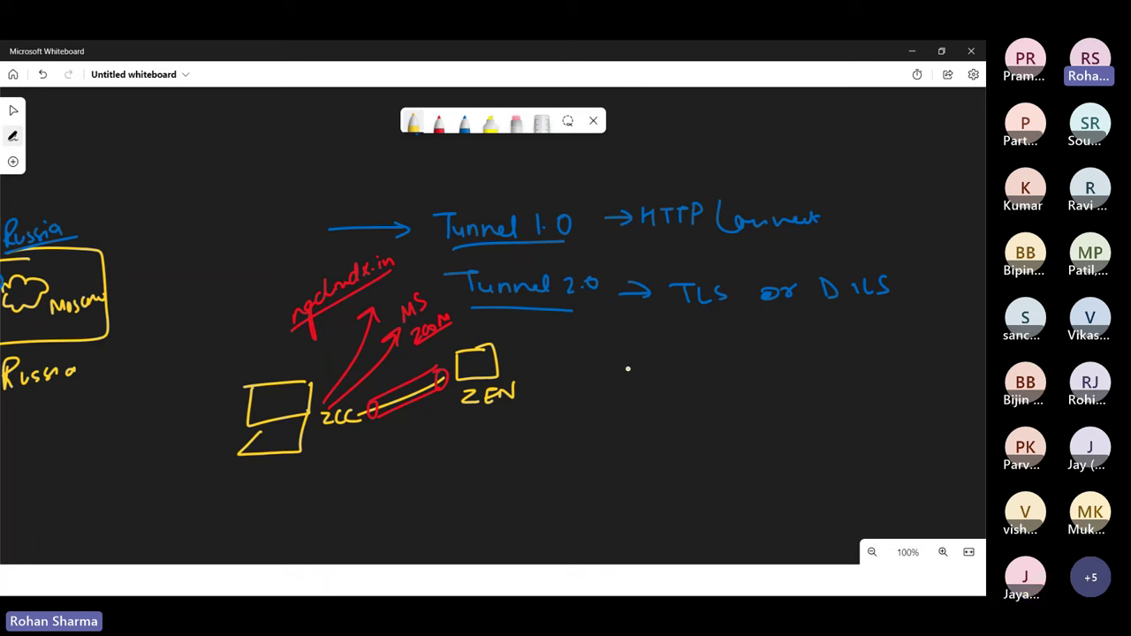
pyautogui.moveTo(636, 377)
pyautogui.mouseDown()
pyautogui.moveTo(749, 380)
pyautogui.moveTo(802, 359)
pyautogui.mouseUp()
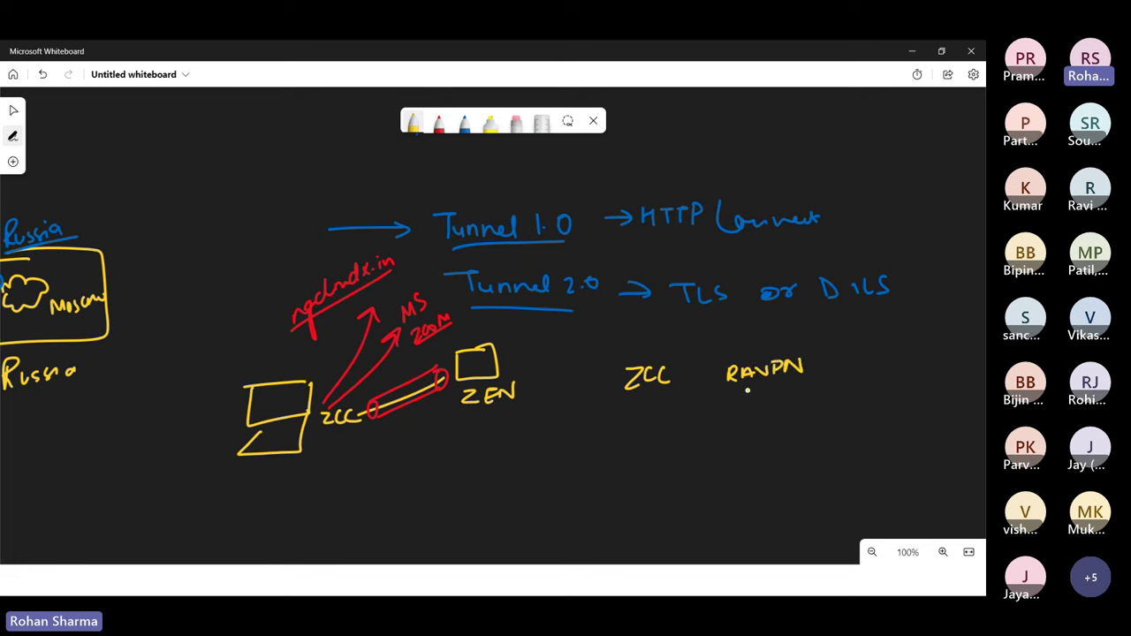
pyautogui.moveTo(737, 392); pyautogui.dragTo(819, 384)
pyautogui.moveTo(755, 423); pyautogui.dragTo(873, 398)
pyautogui.moveTo(774, 429); pyautogui.dragTo(872, 423)
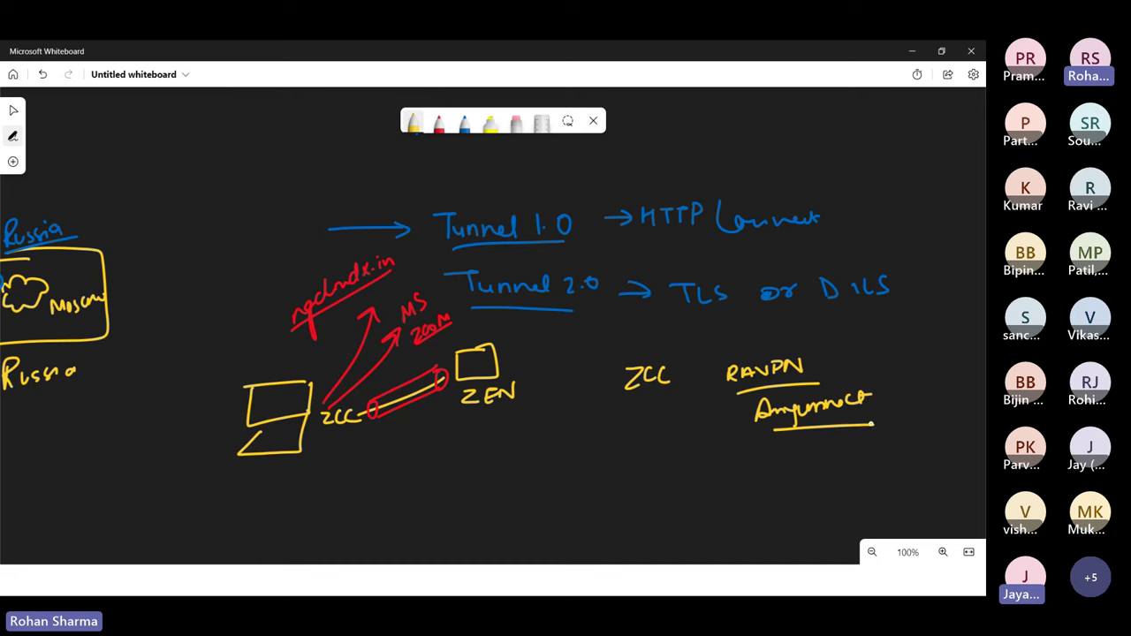
# In blank space beyond the RAVPN notes, draw a yellow box containing 10.1.1.0/24 and AnyConnect.
pyautogui.click(13, 109)
pyautogui.moveTo(561, 436); pyautogui.dragTo(428, 422)
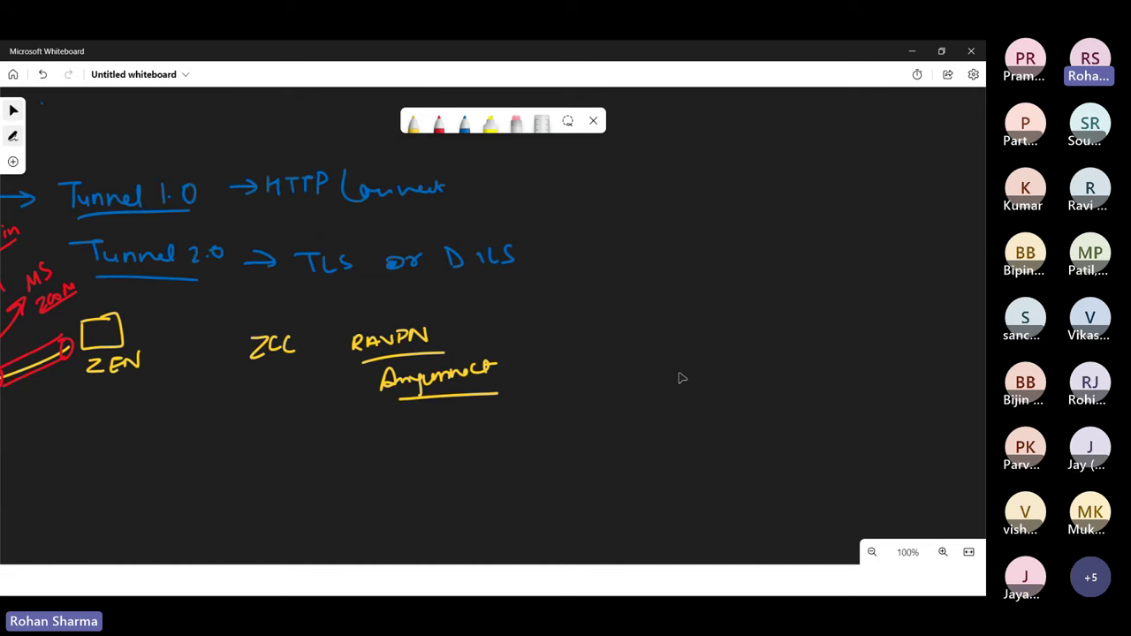
pyautogui.moveTo(679, 376); pyautogui.dragTo(436, 366)
pyautogui.click(414, 121)
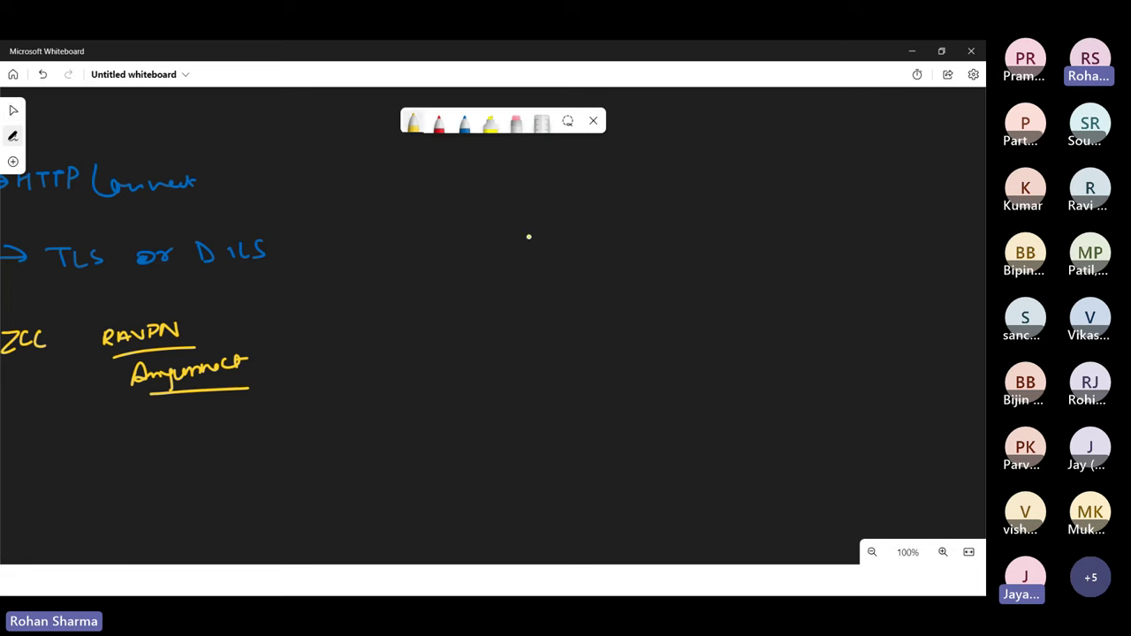
pyautogui.moveTo(644, 207)
pyautogui.mouseDown()
pyautogui.moveTo(734, 206)
pyautogui.moveTo(742, 262)
pyautogui.moveTo(735, 209)
pyautogui.mouseUp()
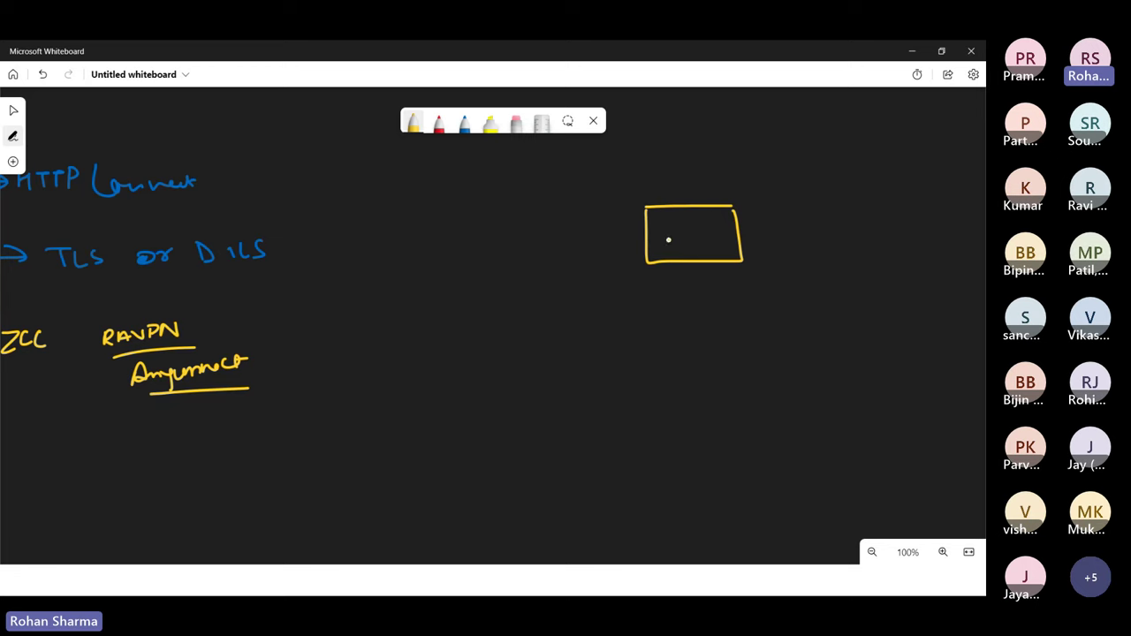
pyautogui.moveTo(657, 244)
pyautogui.mouseDown()
pyautogui.moveTo(663, 232)
pyautogui.moveTo(676, 251)
pyautogui.moveTo(751, 234)
pyautogui.mouseUp()
pyautogui.moveTo(654, 215); pyautogui.dragTo(696, 216)
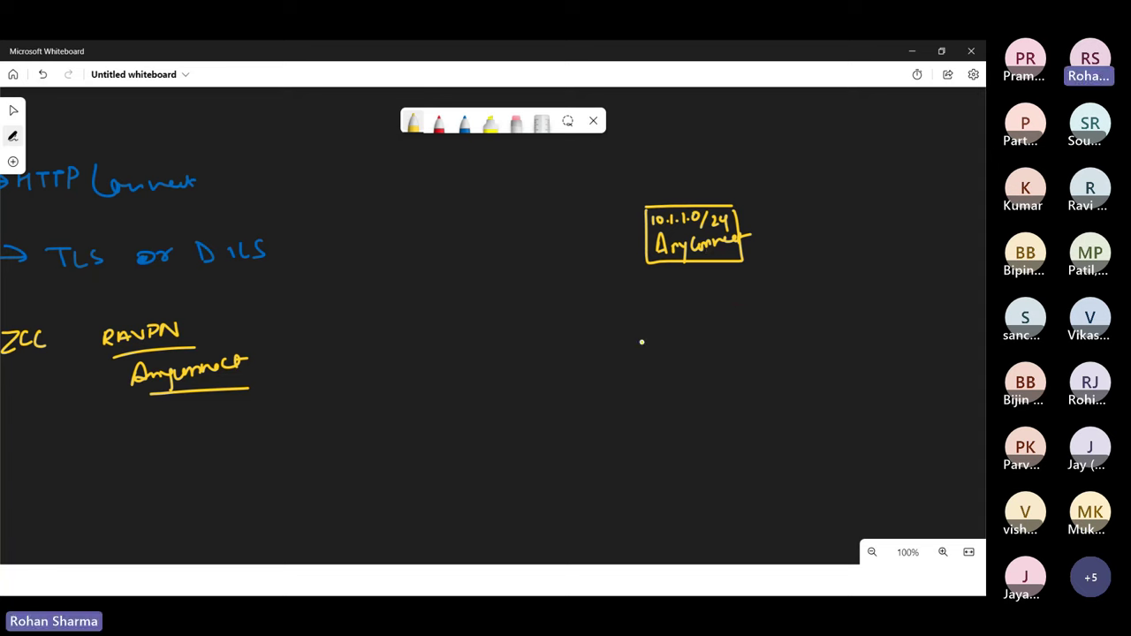
# Draw a second yellow box below the AnyConnect box and write 0.0.0.0/24 and ZCC inside it.
pyautogui.moveTo(665, 304)
pyautogui.mouseDown()
pyautogui.moveTo(734, 303)
pyautogui.moveTo(669, 362)
pyautogui.moveTo(734, 303)
pyautogui.mouseUp()
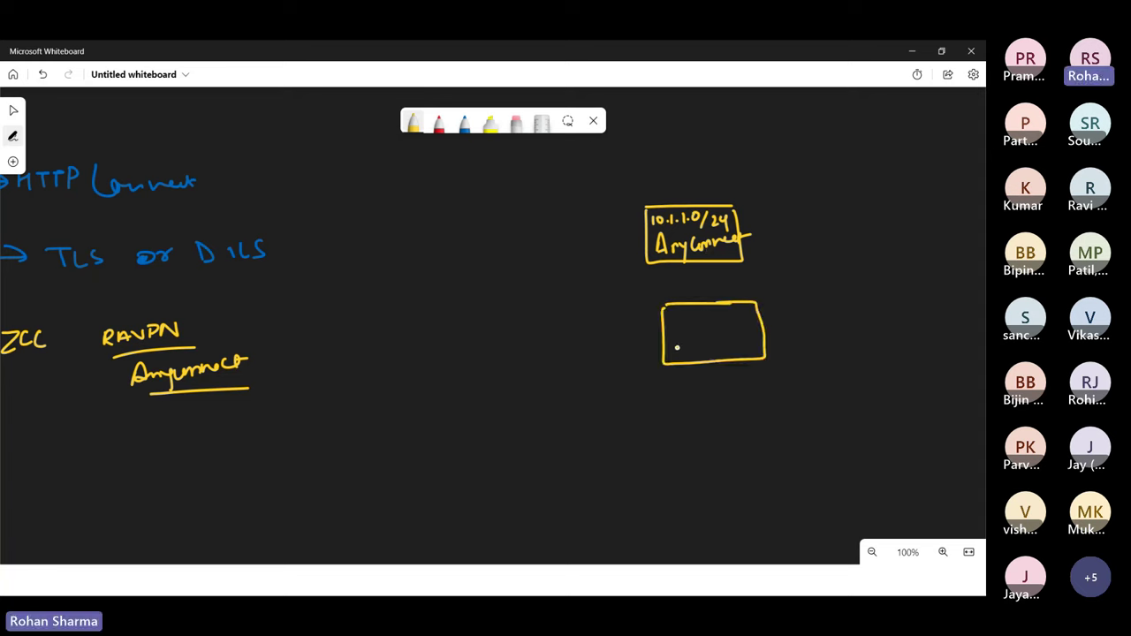
pyautogui.moveTo(677, 347)
pyautogui.mouseDown()
pyautogui.moveTo(709, 357)
pyautogui.moveTo(684, 323)
pyautogui.moveTo(716, 320)
pyautogui.mouseUp()
pyautogui.click(693, 330)
pyautogui.click(708, 329)
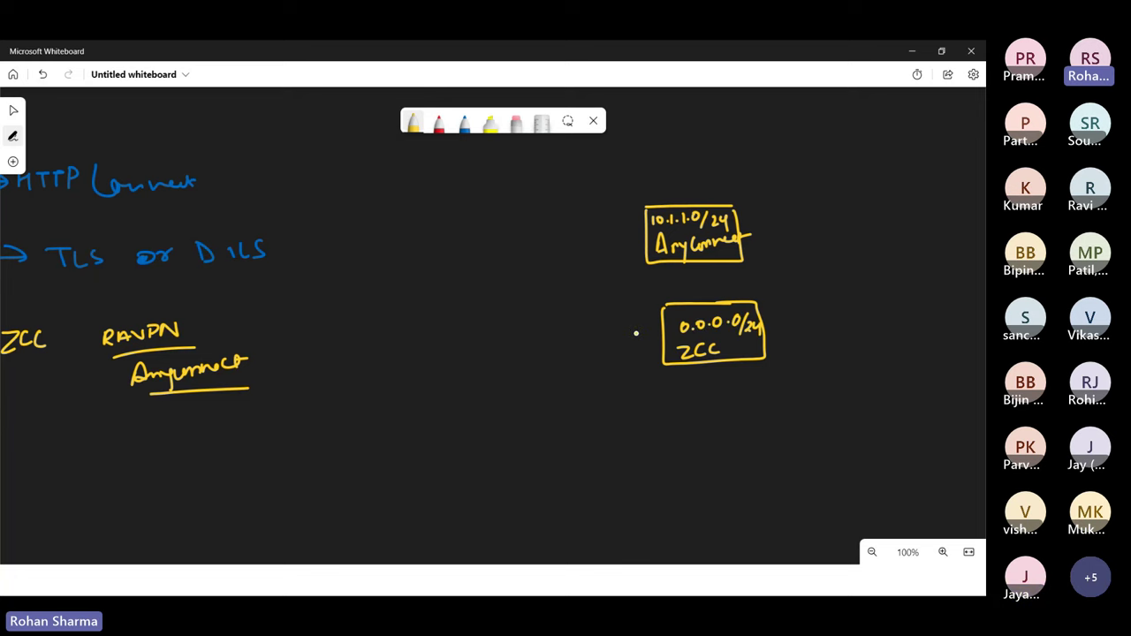
# Draw an arrow into the ZCC box and one from the circled 10.1.1.0/24 to it, labelled Exclude.
pyautogui.moveTo(625, 329); pyautogui.dragTo(676, 327)
pyautogui.moveTo(665, 319)
pyautogui.mouseDown()
pyautogui.moveTo(675, 327)
pyautogui.moveTo(665, 335)
pyautogui.mouseUp()
pyautogui.moveTo(630, 226)
pyautogui.mouseDown()
pyautogui.moveTo(695, 304)
pyautogui.moveTo(775, 288)
pyautogui.mouseUp()
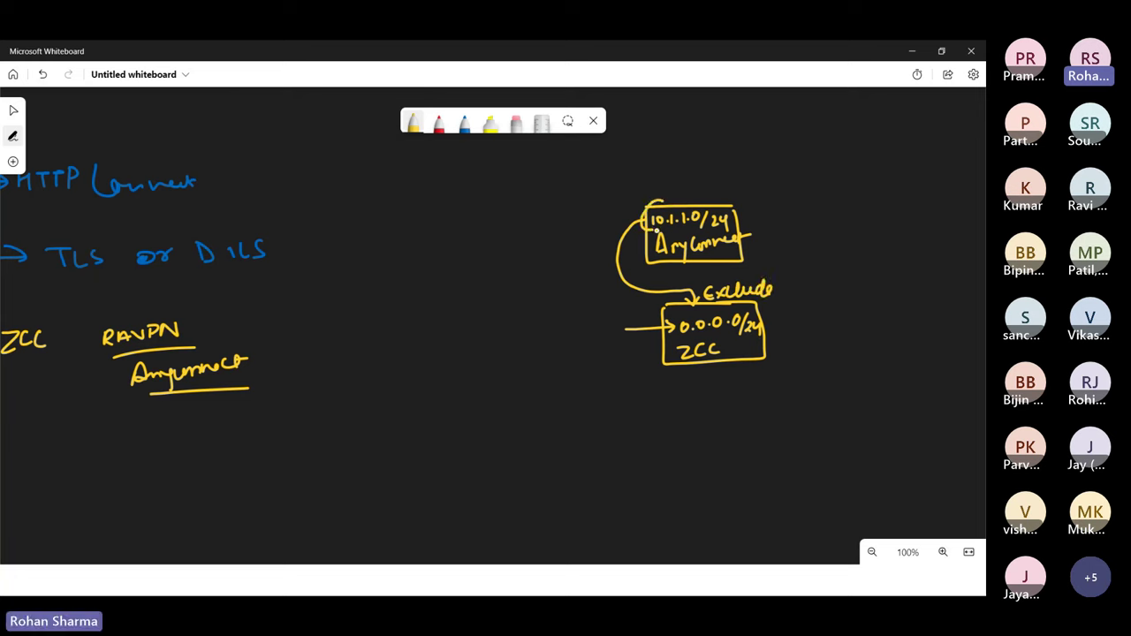
pyautogui.moveTo(744, 222); pyautogui.dragTo(636, 207)
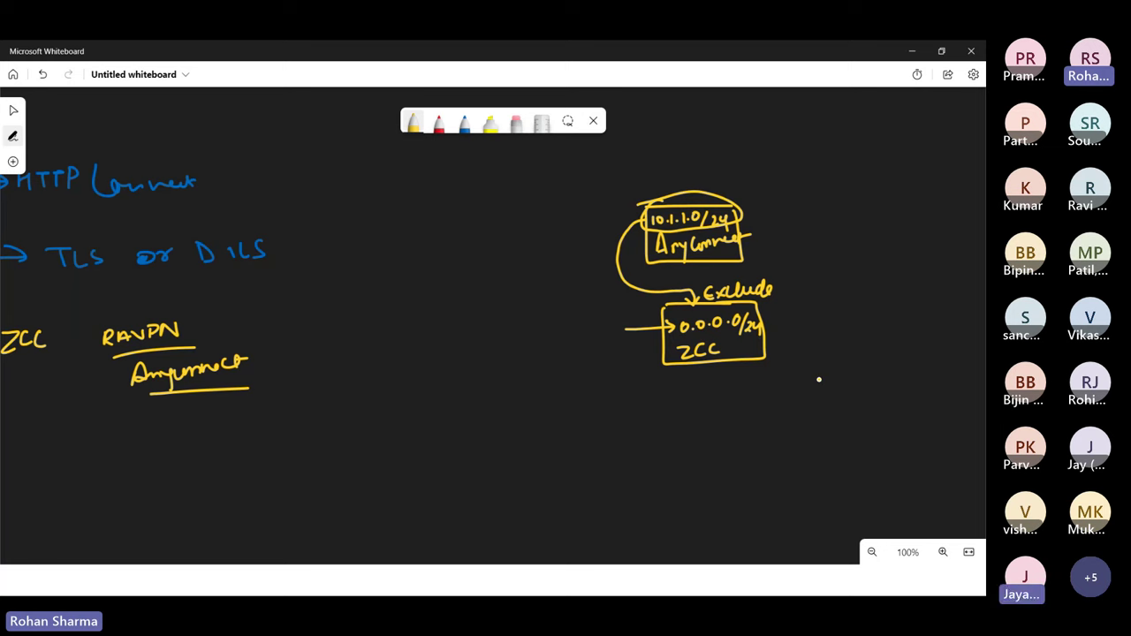
# Switch to the Zscaler Mobile portal, examine the Windows policy's IPv4 destination inclusions and VPN gateway bypass settings, and close the policy.
pyautogui.hotkey('alt', 'Tab')
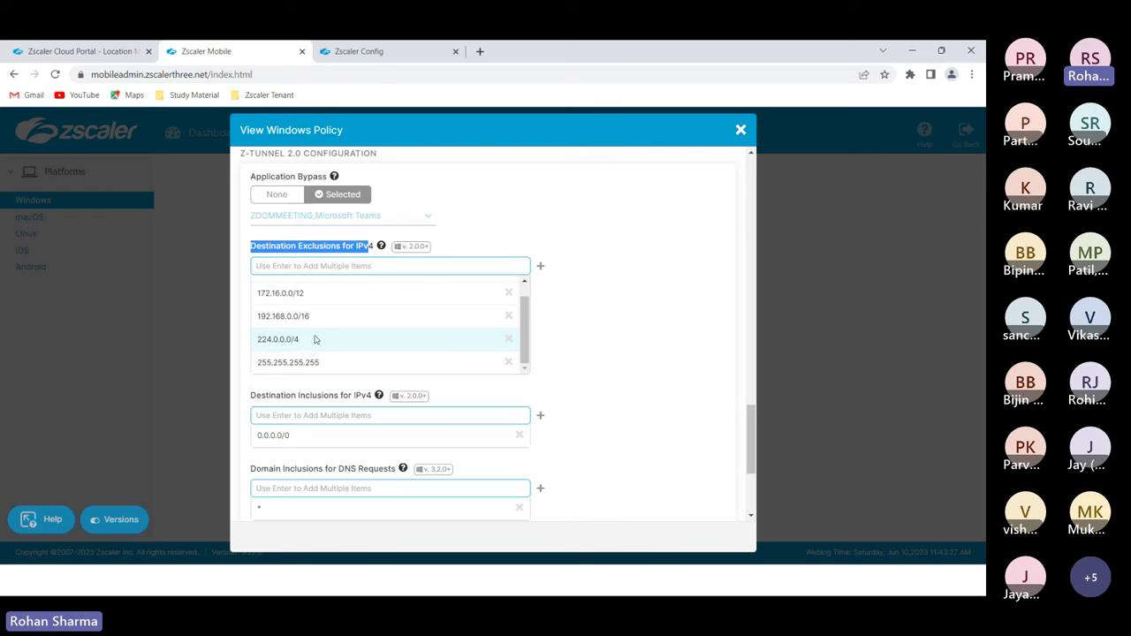
pyautogui.doubleClick(308, 395)
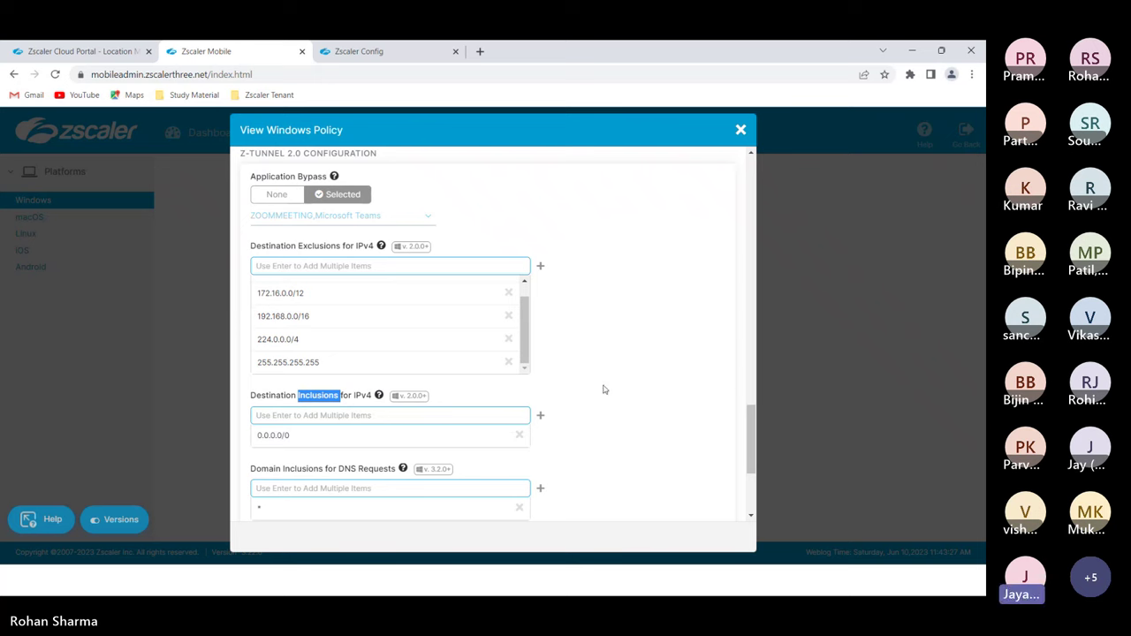
pyautogui.moveTo(749, 415)
pyautogui.mouseDown()
pyautogui.moveTo(749, 449)
pyautogui.moveTo(745, 400)
pyautogui.mouseUp()
pyautogui.scroll(2, 745, 400)
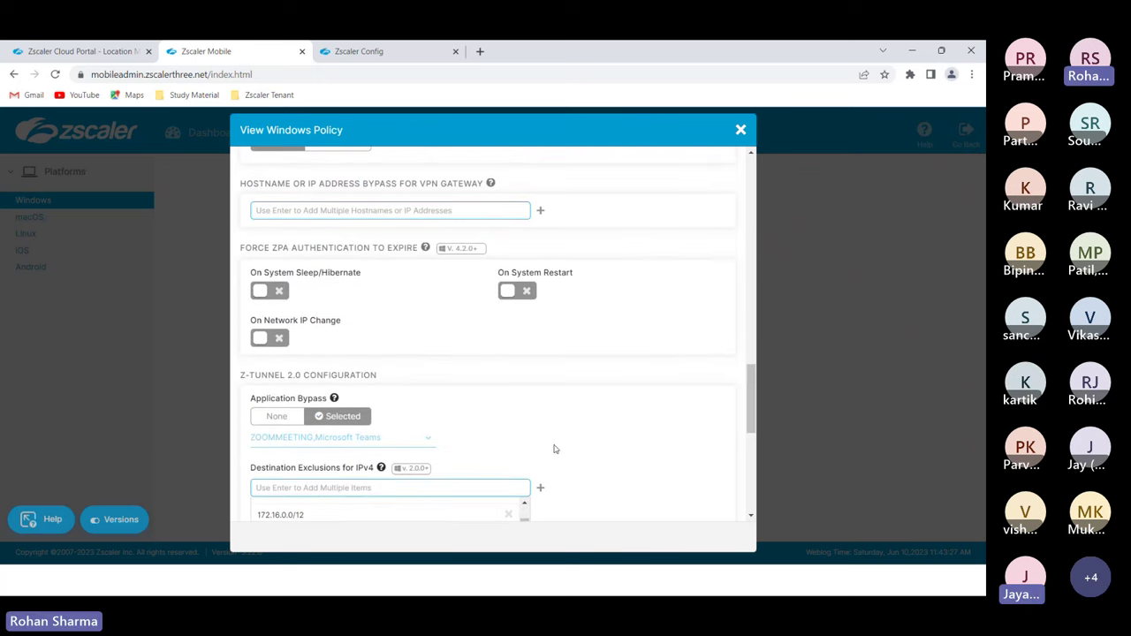
pyautogui.scroll(5, 548, 424)
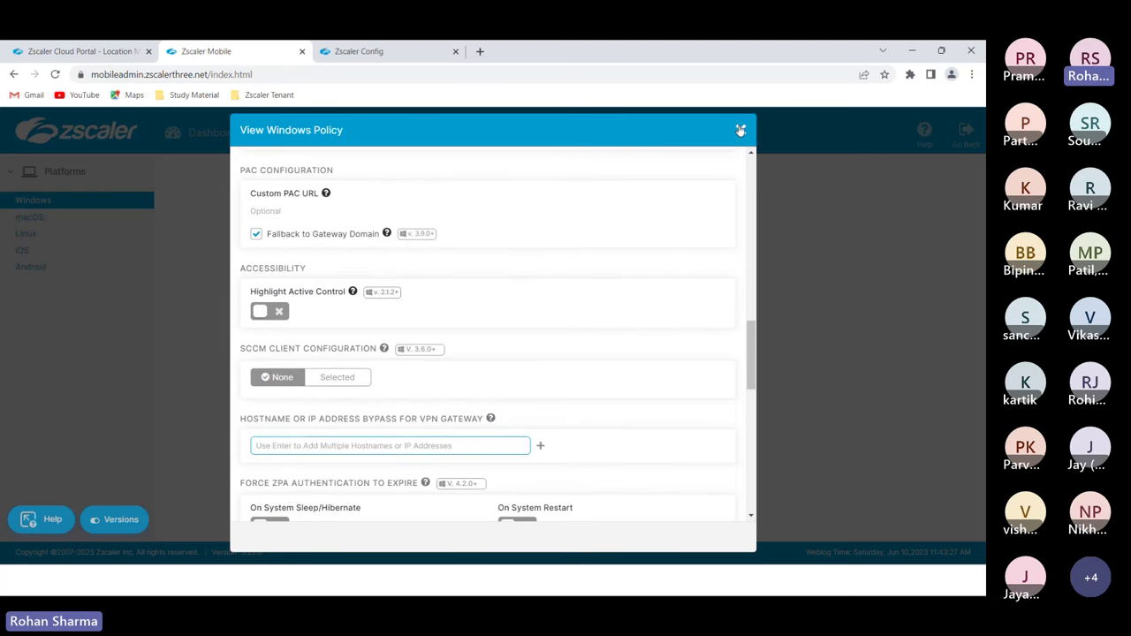
pyautogui.click(740, 129)
# Switch to Microsoft Whiteboard and write a circled ZCC with an arrow leading to underlined PAC.
pyautogui.hotkey('alt', 'Tab')
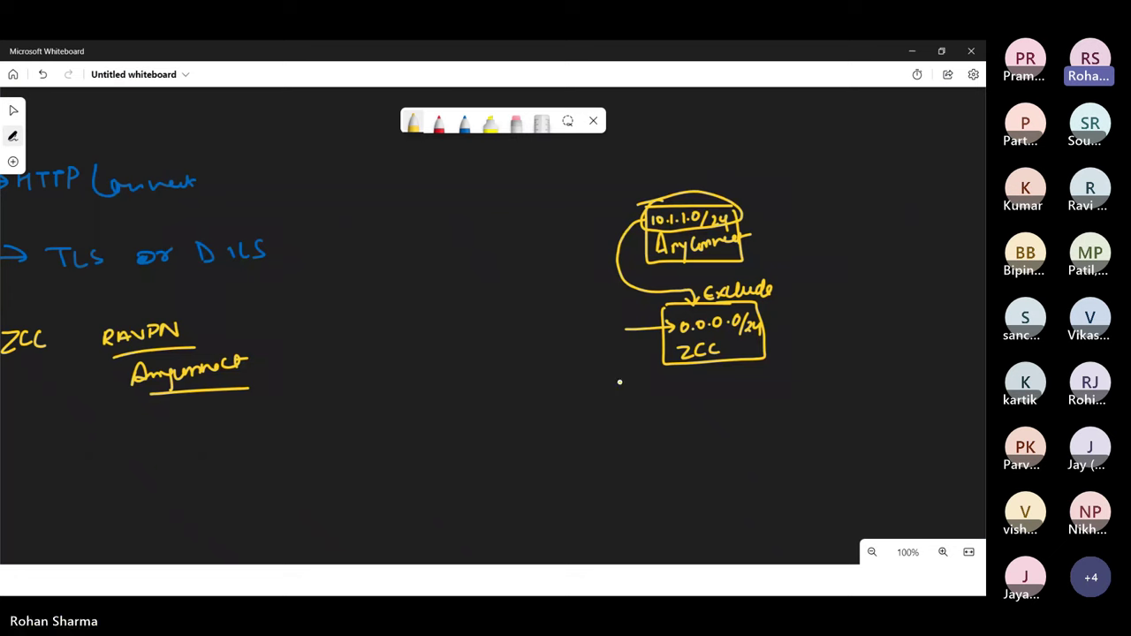
pyautogui.moveTo(517, 443)
pyautogui.mouseDown()
pyautogui.moveTo(539, 441)
pyautogui.moveTo(551, 464)
pyautogui.mouseUp()
pyautogui.moveTo(564, 442)
pyautogui.mouseDown()
pyautogui.moveTo(558, 451)
pyautogui.moveTo(579, 461)
pyautogui.mouseUp()
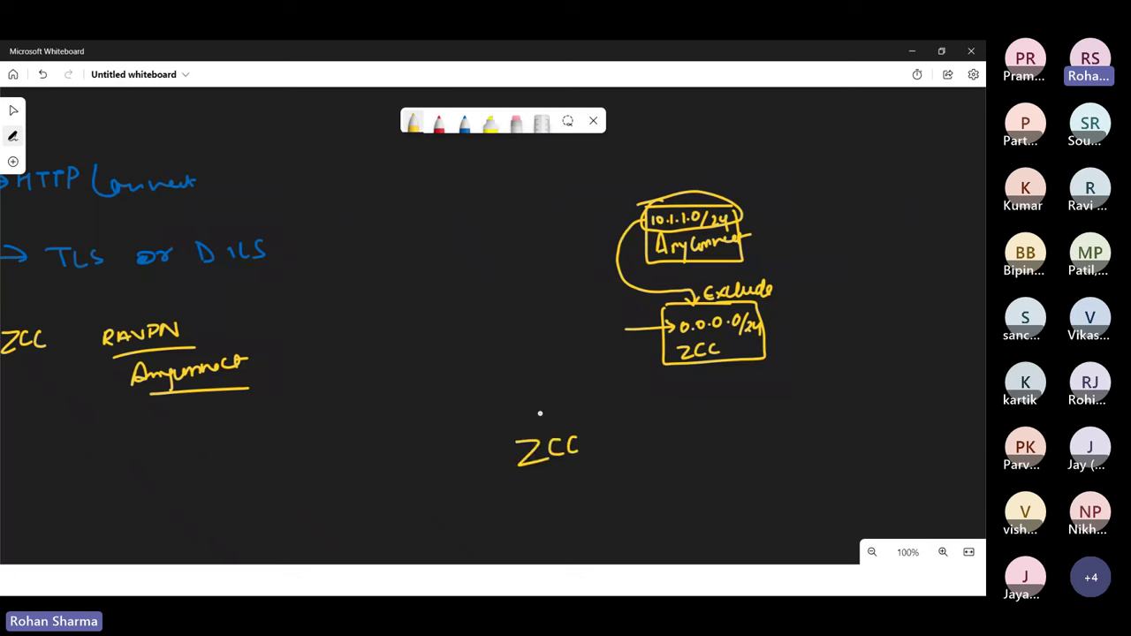
pyautogui.moveTo(537, 414)
pyautogui.mouseDown()
pyautogui.moveTo(657, 440)
pyautogui.moveTo(645, 447)
pyautogui.moveTo(675, 431)
pyautogui.moveTo(722, 439)
pyautogui.mouseUp()
pyautogui.moveTo(662, 469); pyautogui.dragTo(724, 450)
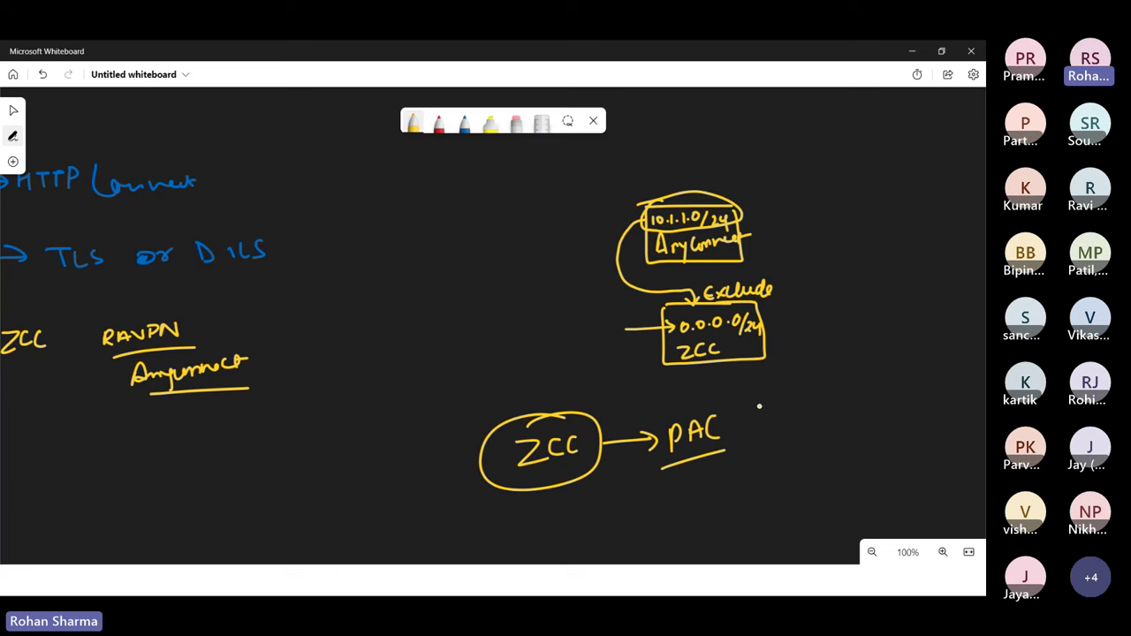
# Write In-country beside PAC in yellow ink and underline it.
pyautogui.moveTo(753, 396)
pyautogui.mouseDown()
pyautogui.moveTo(753, 420)
pyautogui.moveTo(783, 407)
pyautogui.mouseUp()
pyautogui.moveTo(801, 397)
pyautogui.mouseDown()
pyautogui.moveTo(834, 387)
pyautogui.moveTo(854, 402)
pyautogui.moveTo(827, 389)
pyautogui.mouseUp()
pyautogui.moveTo(758, 442); pyautogui.dragTo(830, 417)
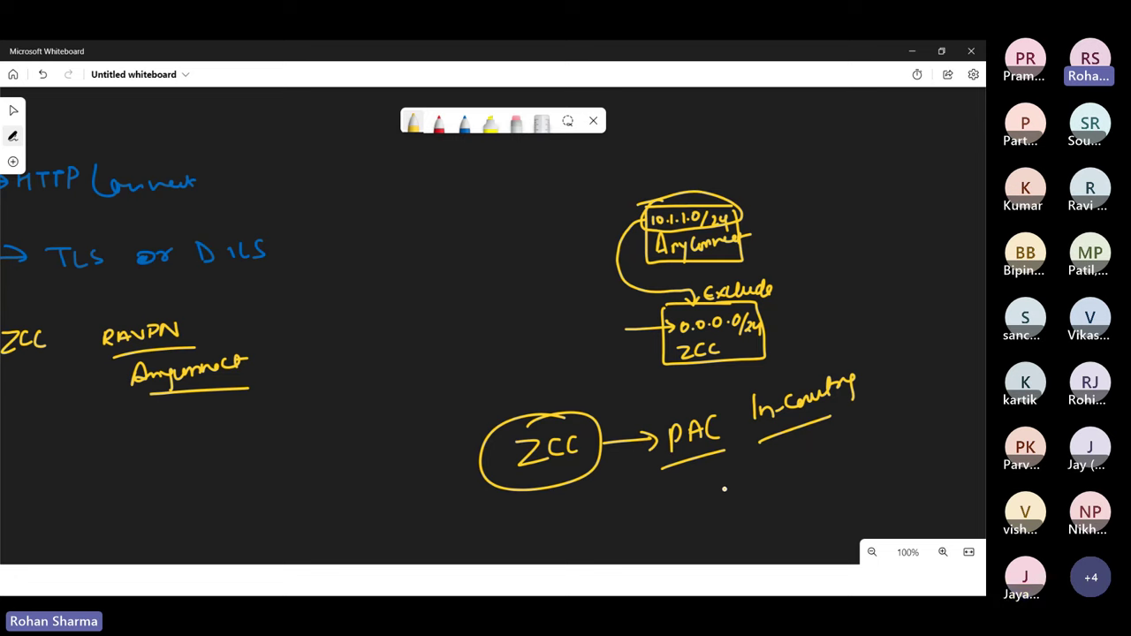
# Write App-profile pac below the PAC note and underline both words.
pyautogui.moveTo(685, 528); pyautogui.dragTo(749, 508)
pyautogui.moveTo(757, 495)
pyautogui.mouseDown()
pyautogui.moveTo(756, 516)
pyautogui.moveTo(758, 506)
pyautogui.mouseUp()
pyautogui.moveTo(765, 503)
pyautogui.mouseDown()
pyautogui.moveTo(778, 479)
pyautogui.moveTo(817, 477)
pyautogui.mouseUp()
pyautogui.moveTo(822, 468); pyautogui.dragTo(836, 462)
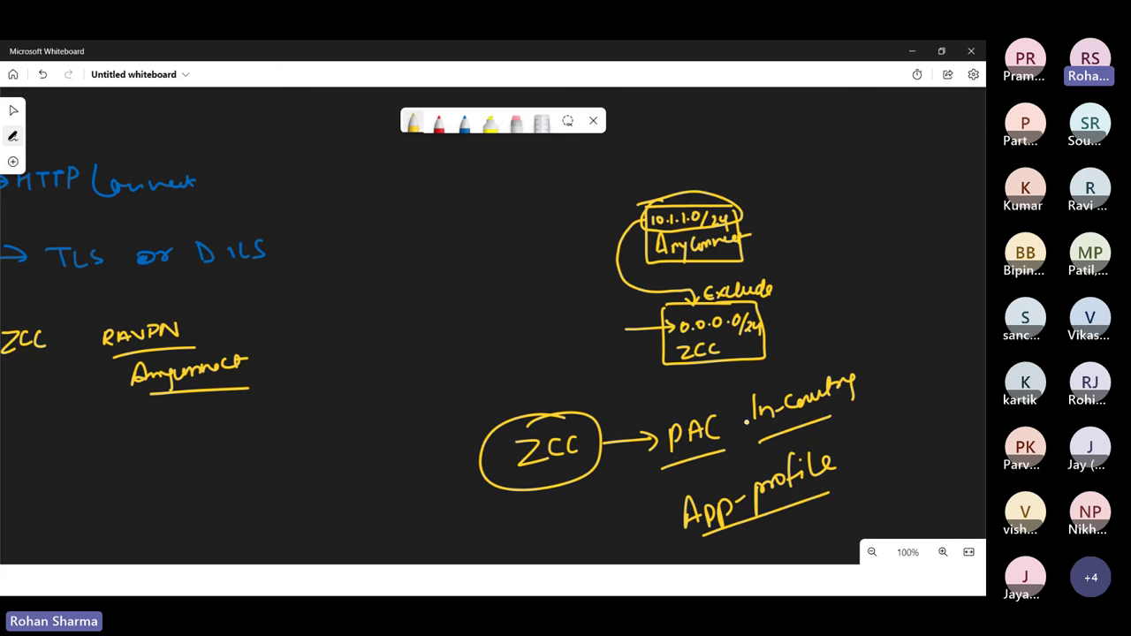
pyautogui.moveTo(869, 433); pyautogui.dragTo(871, 464)
pyautogui.moveTo(870, 431)
pyautogui.mouseDown()
pyautogui.moveTo(873, 445)
pyautogui.moveTo(903, 442)
pyautogui.mouseUp()
pyautogui.moveTo(873, 472); pyautogui.dragTo(924, 454)
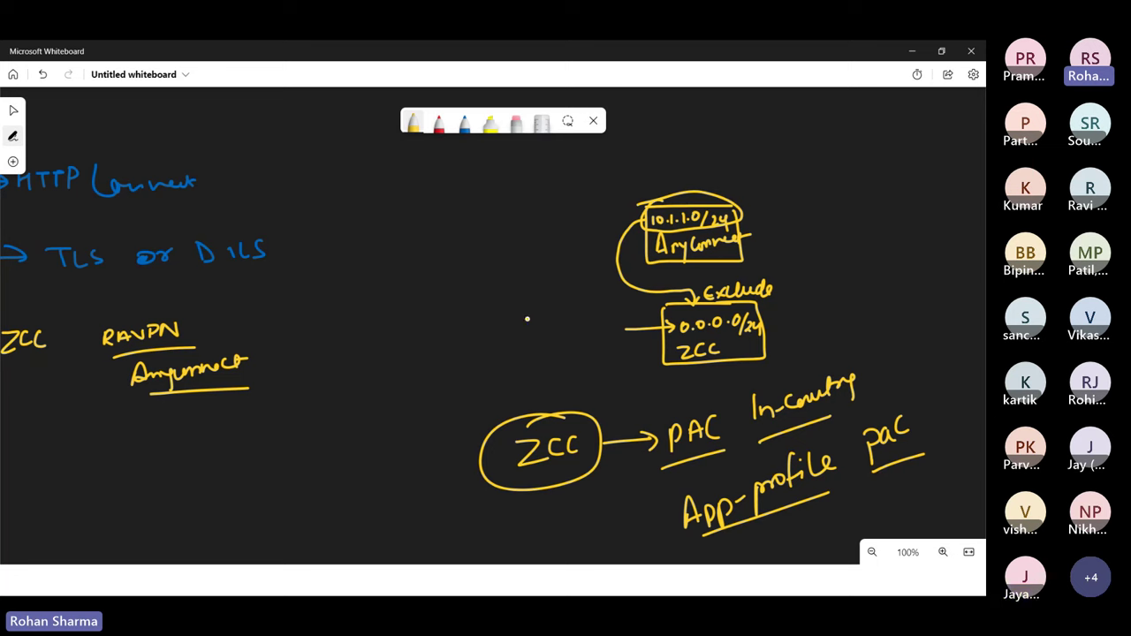
# Write underlined 3.8 above versions 3.6 and 3.4, with an arrow from them to system proxy settings.
pyautogui.moveTo(428, 190)
pyautogui.mouseDown()
pyautogui.moveTo(427, 213)
pyautogui.moveTo(461, 189)
pyautogui.mouseUp()
pyautogui.click(445, 205)
pyautogui.moveTo(417, 228); pyautogui.dragTo(475, 219)
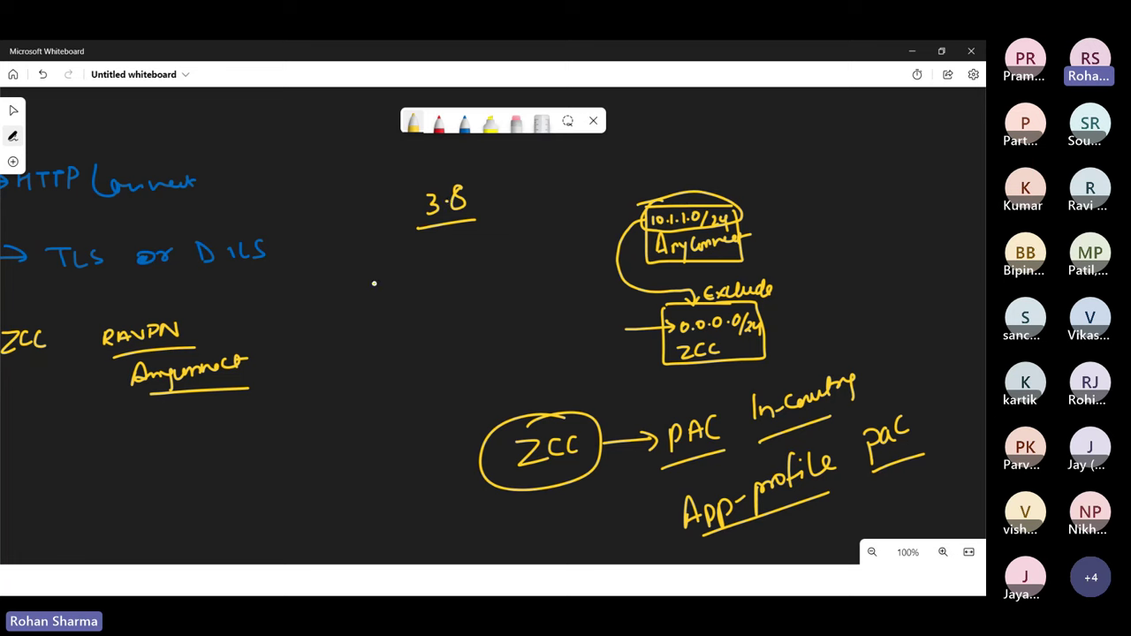
pyautogui.moveTo(310, 299)
pyautogui.mouseDown()
pyautogui.moveTo(314, 320)
pyautogui.moveTo(337, 310)
pyautogui.moveTo(318, 358)
pyautogui.moveTo(346, 355)
pyautogui.mouseUp()
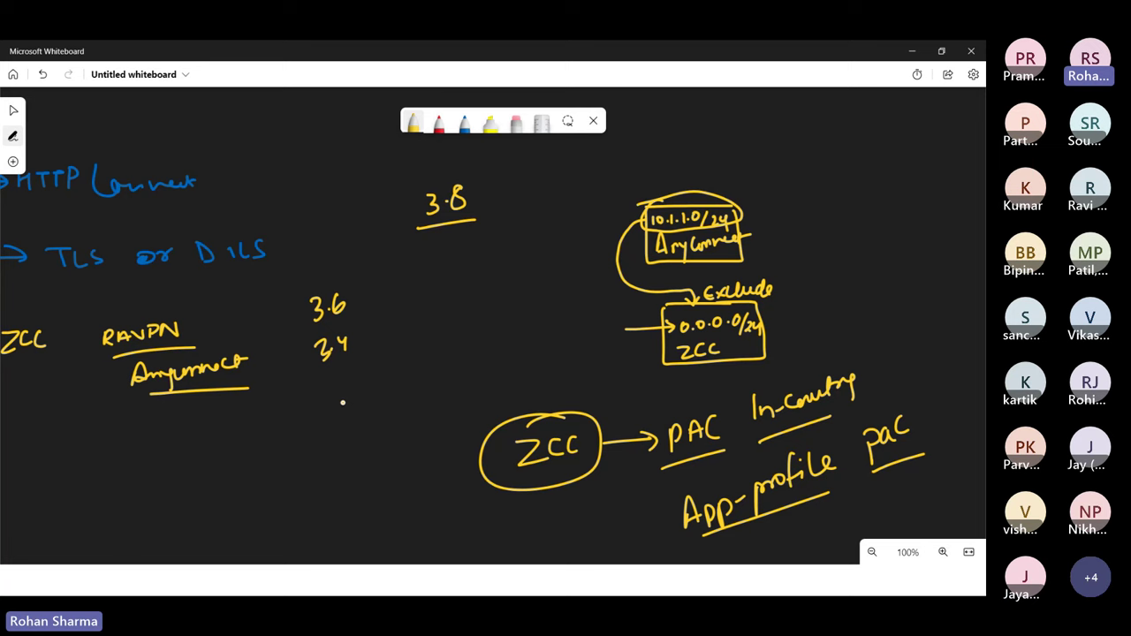
pyautogui.moveTo(369, 314)
pyautogui.mouseDown()
pyautogui.moveTo(424, 304)
pyautogui.moveTo(437, 322)
pyautogui.mouseUp()
pyautogui.moveTo(446, 284)
pyautogui.mouseDown()
pyautogui.moveTo(505, 256)
pyautogui.moveTo(541, 256)
pyautogui.moveTo(555, 240)
pyautogui.moveTo(564, 262)
pyautogui.mouseUp()
pyautogui.moveTo(481, 306)
pyautogui.mouseDown()
pyautogui.moveTo(471, 323)
pyautogui.moveTo(510, 290)
pyautogui.moveTo(525, 300)
pyautogui.moveTo(560, 283)
pyautogui.moveTo(543, 318)
pyautogui.mouseUp()
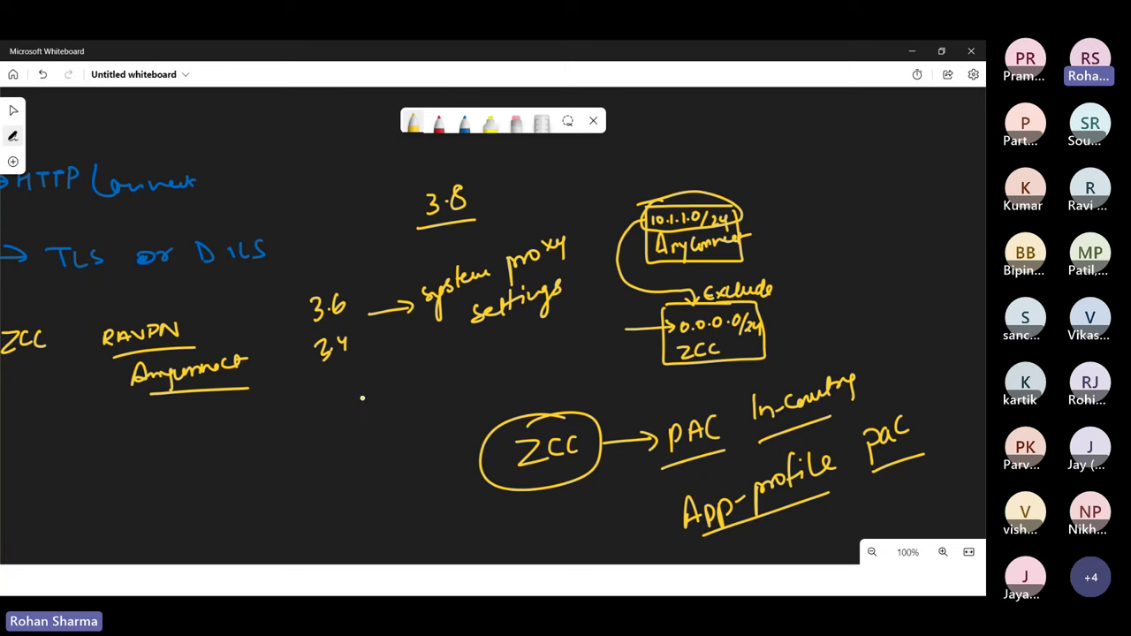
# Write underlined forwarding and Regex, with arrows from Regex to forwarding and from forwarding to system proxy settings.
pyautogui.moveTo(297, 398)
pyautogui.mouseDown()
pyautogui.moveTo(287, 431)
pyautogui.moveTo(373, 393)
pyautogui.moveTo(394, 388)
pyautogui.moveTo(415, 408)
pyautogui.mouseUp()
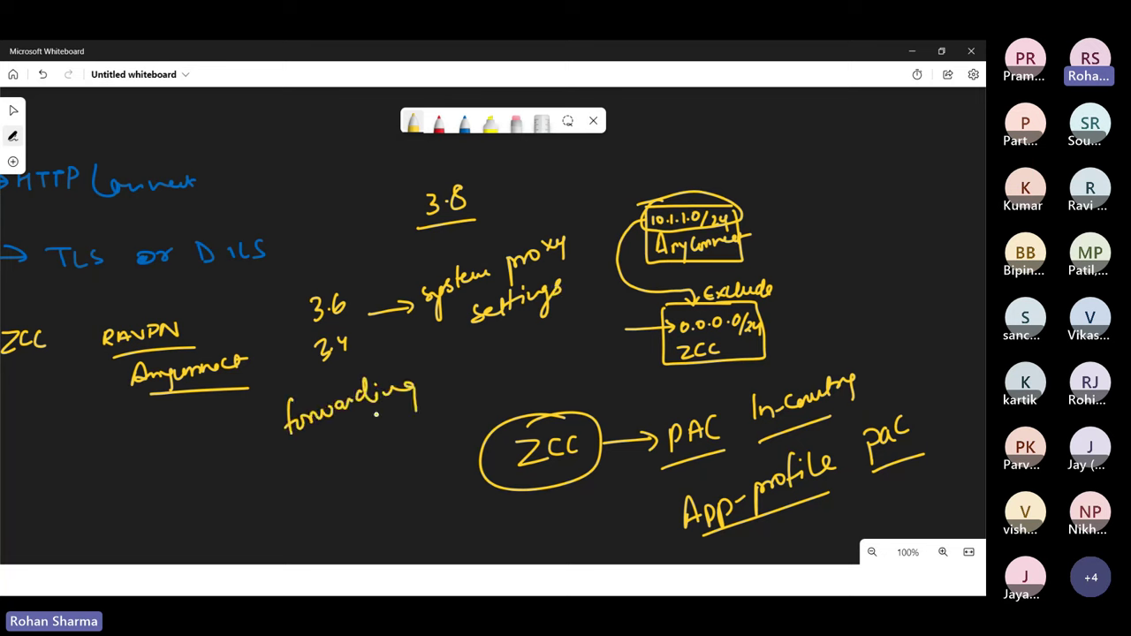
pyautogui.moveTo(288, 448); pyautogui.dragTo(415, 409)
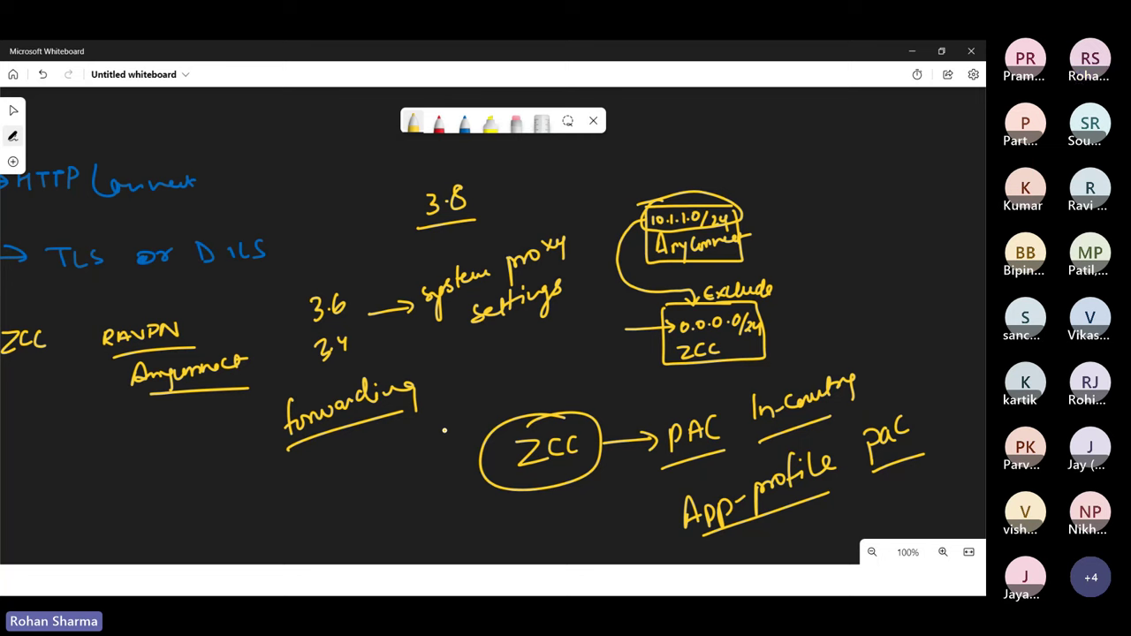
pyautogui.moveTo(457, 362)
pyautogui.mouseDown()
pyautogui.moveTo(493, 389)
pyautogui.moveTo(502, 373)
pyautogui.moveTo(514, 377)
pyautogui.mouseUp()
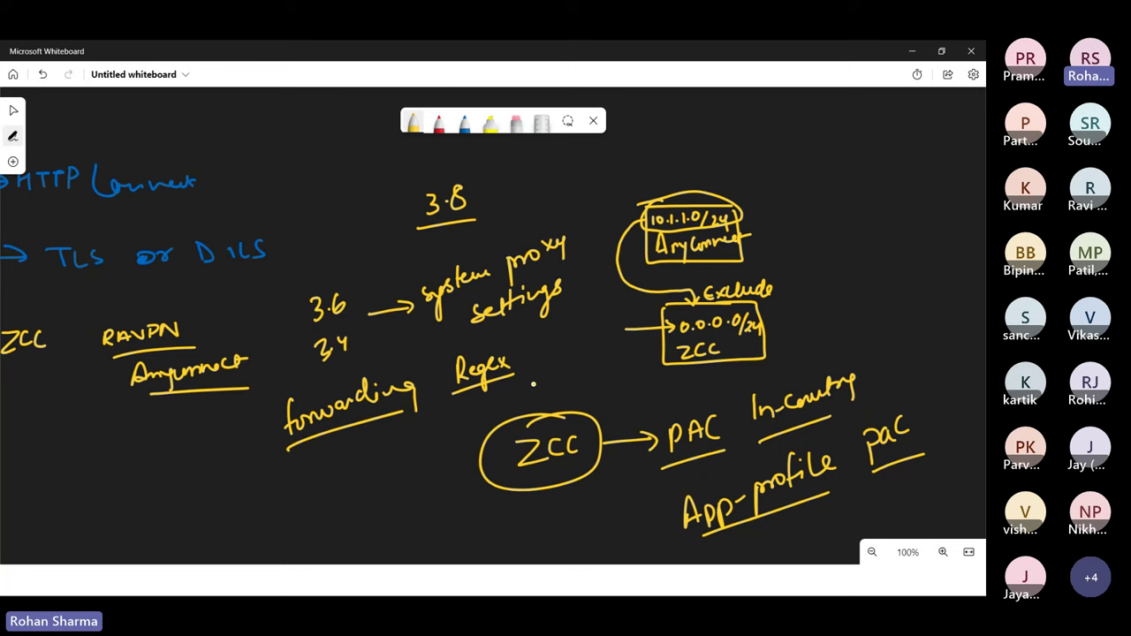
pyautogui.moveTo(478, 352)
pyautogui.mouseDown()
pyautogui.moveTo(473, 341)
pyautogui.moveTo(380, 378)
pyautogui.moveTo(407, 380)
pyautogui.mouseUp()
pyautogui.moveTo(305, 405)
pyautogui.mouseDown()
pyautogui.moveTo(447, 267)
pyautogui.moveTo(438, 276)
pyautogui.mouseUp()
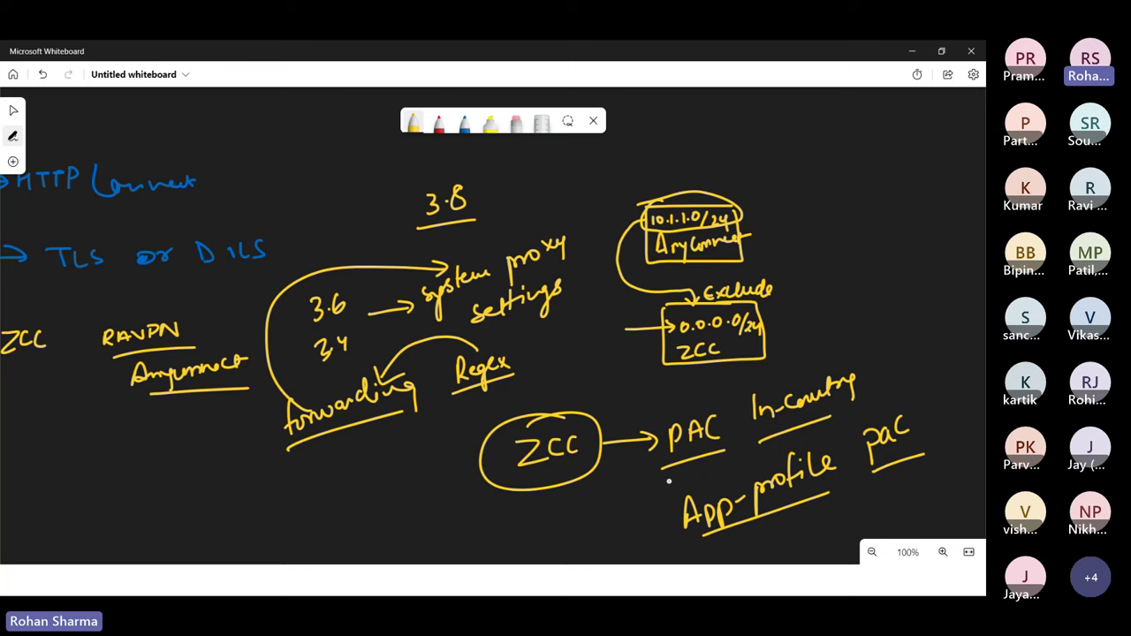
# Circle PAC and draw a short arrow pointing into the circled ZCC.
pyautogui.moveTo(682, 408)
pyautogui.mouseDown()
pyautogui.moveTo(659, 454)
pyautogui.moveTo(672, 422)
pyautogui.mouseUp()
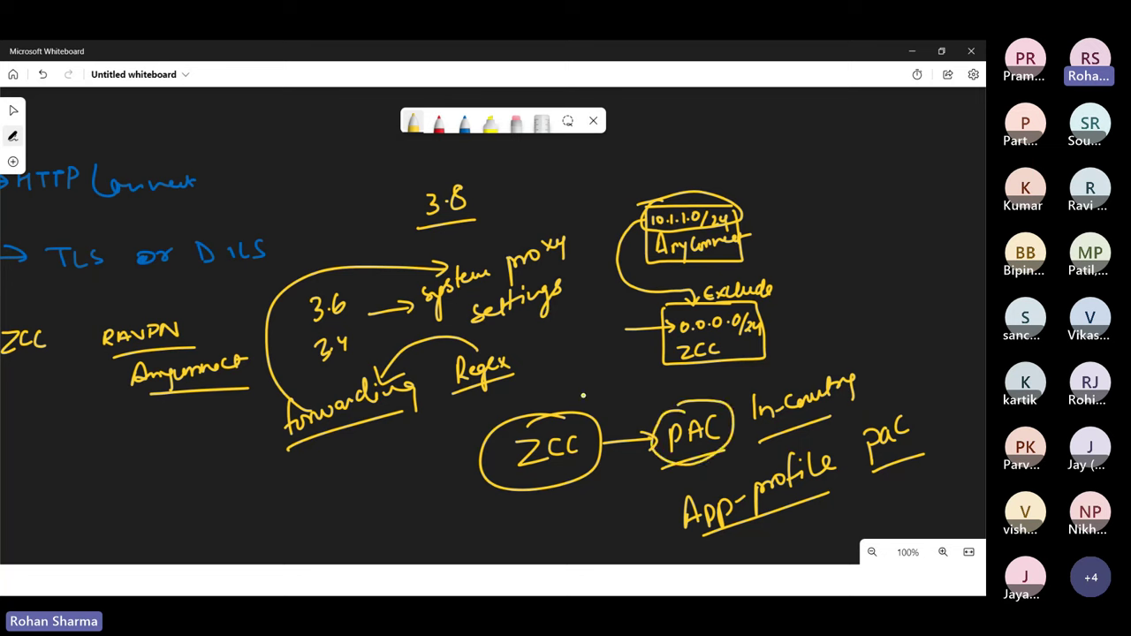
pyautogui.moveTo(594, 378); pyautogui.dragTo(579, 430)
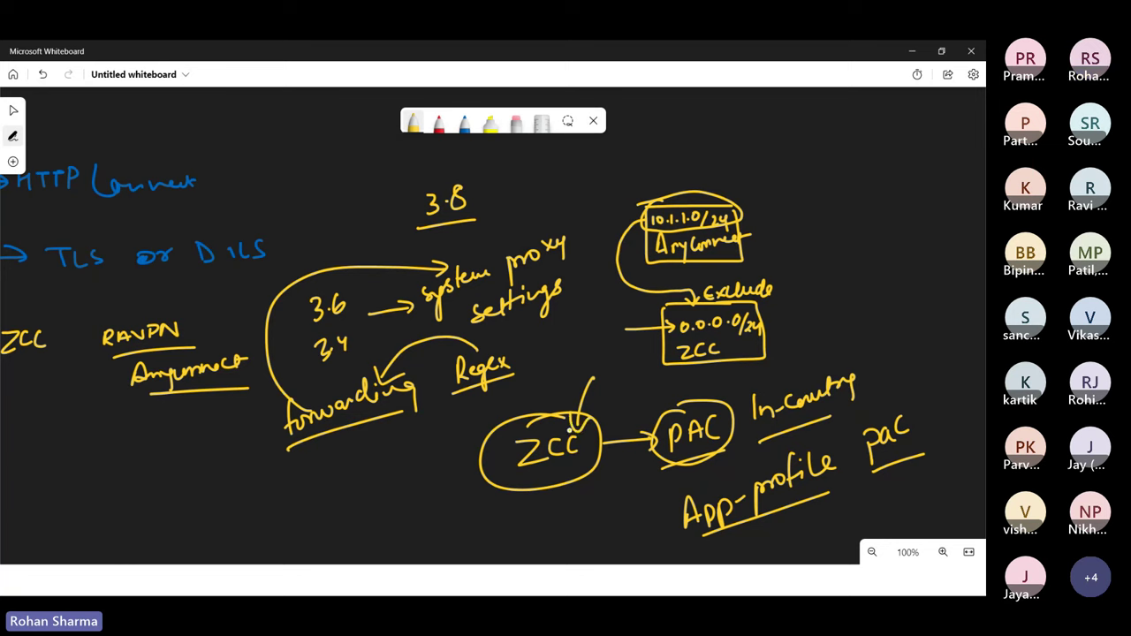
# Draw a downward arrow from forwarding and write underlined Local beneath it.
pyautogui.moveTo(340, 446)
pyautogui.mouseDown()
pyautogui.moveTo(343, 496)
pyautogui.moveTo(358, 485)
pyautogui.mouseUp()
pyautogui.moveTo(308, 518); pyautogui.dragTo(323, 539)
pyautogui.moveTo(337, 528); pyautogui.dragTo(364, 539)
pyautogui.moveTo(370, 516); pyautogui.dragTo(382, 541)
pyautogui.click(383, 536)
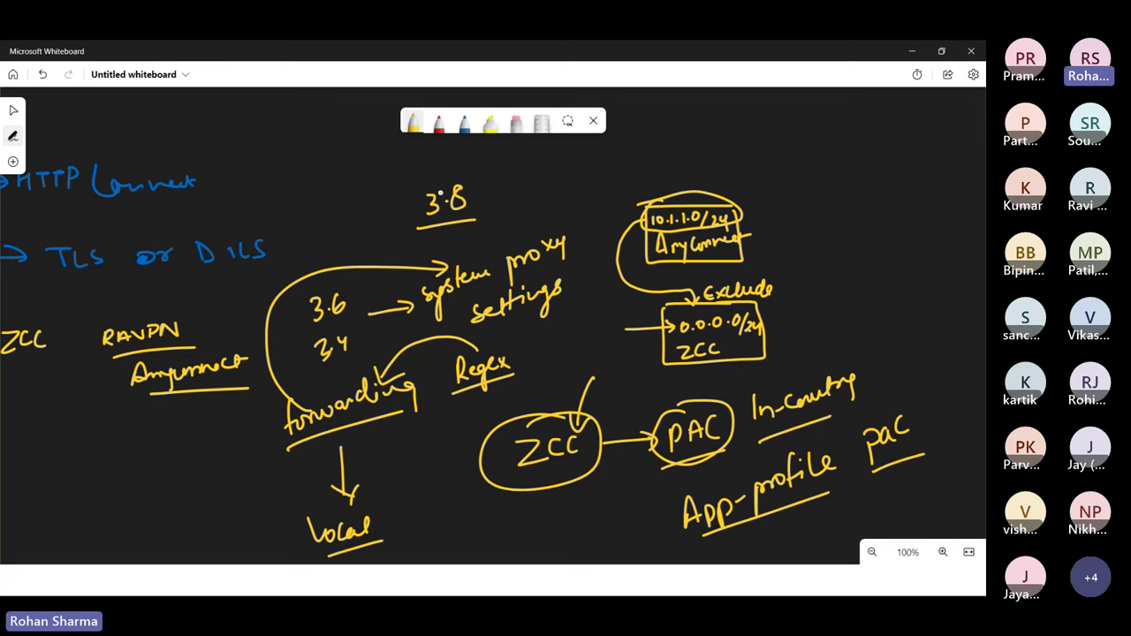
# Circle version 3.8 and draw a curved arrow from 3.4 to the circled ZCC.
pyautogui.moveTo(433, 180)
pyautogui.mouseDown()
pyautogui.moveTo(477, 177)
pyautogui.moveTo(416, 190)
pyautogui.mouseUp()
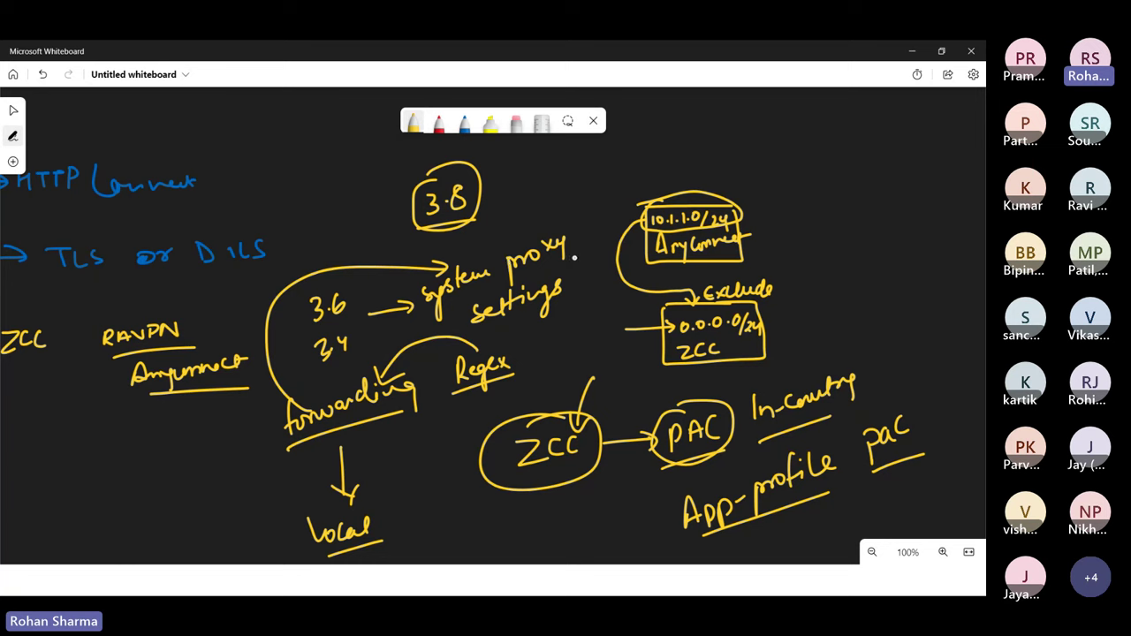
pyautogui.moveTo(381, 337)
pyautogui.mouseDown()
pyautogui.moveTo(537, 369)
pyautogui.moveTo(538, 414)
pyautogui.mouseUp()
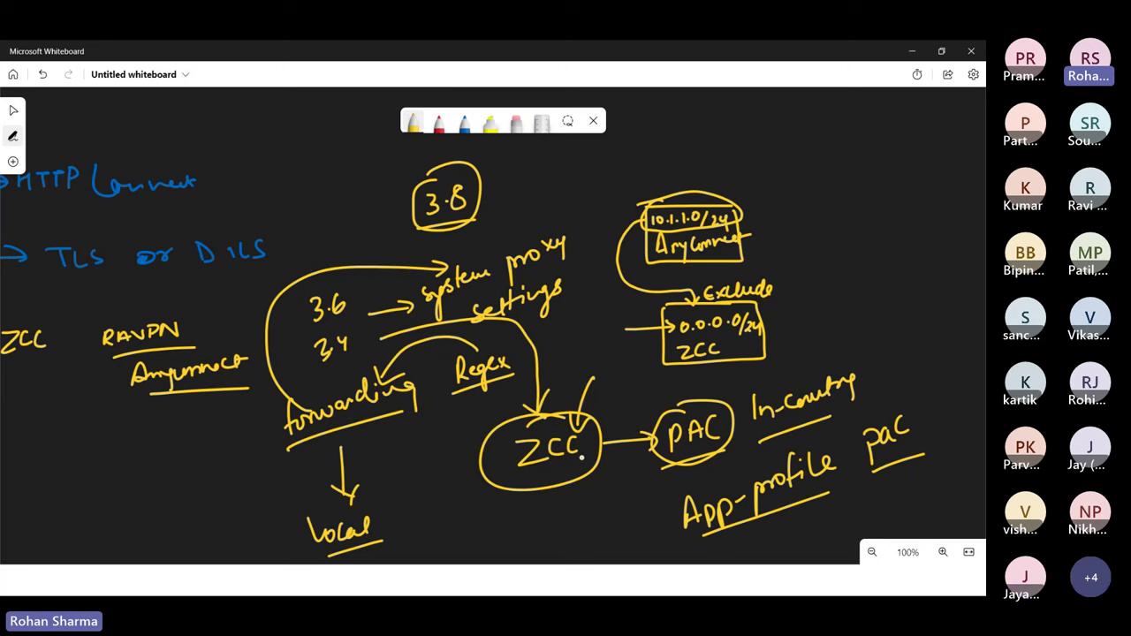
# Switch to the Zscaler Cloud Portal in the browser and view its Location Management page.
pyautogui.hotkey('alt', 'Tab')
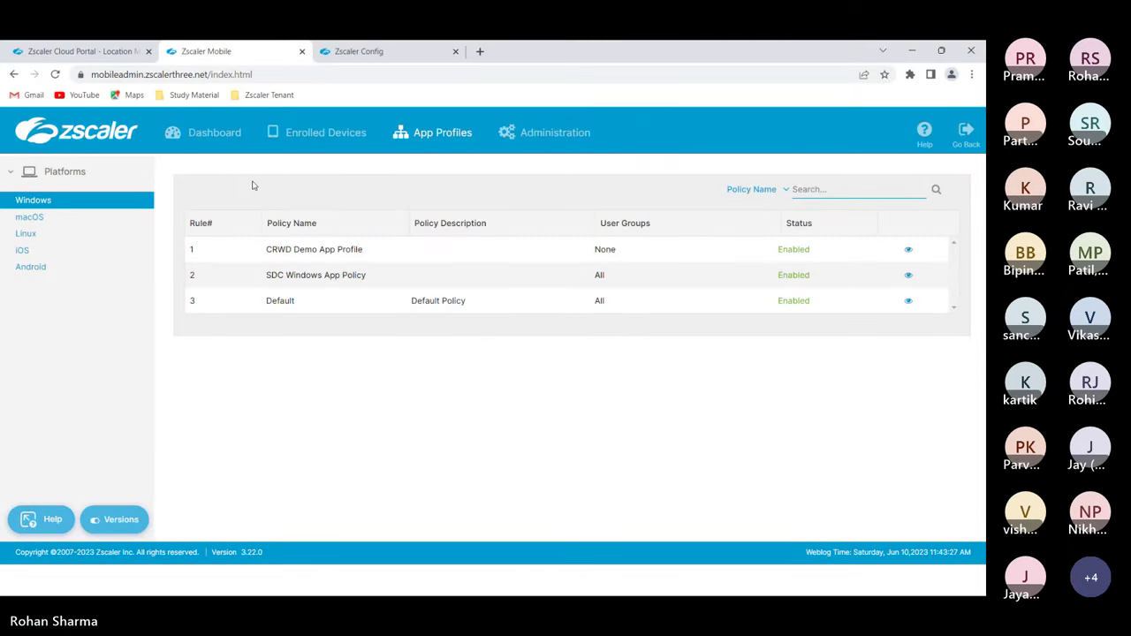
pyautogui.click(84, 51)
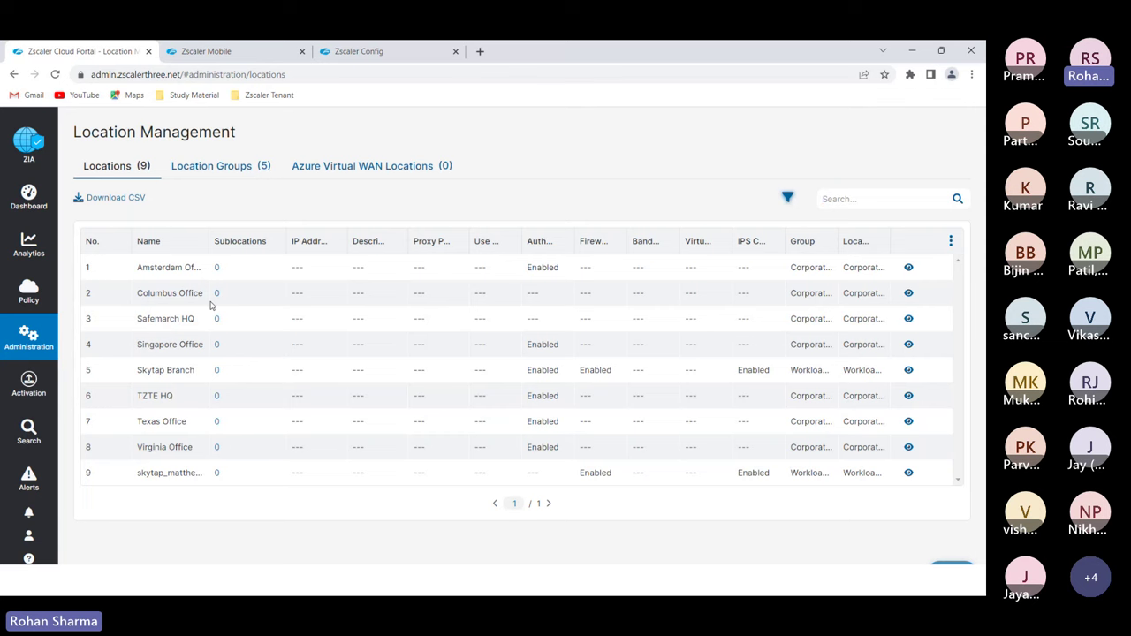
# Switch to Microsoft Whiteboard and write "PA - GP" and "Cisco - An" in the empty area beside the AnyConnect notes.
pyautogui.hotkey('alt', 'Tab')
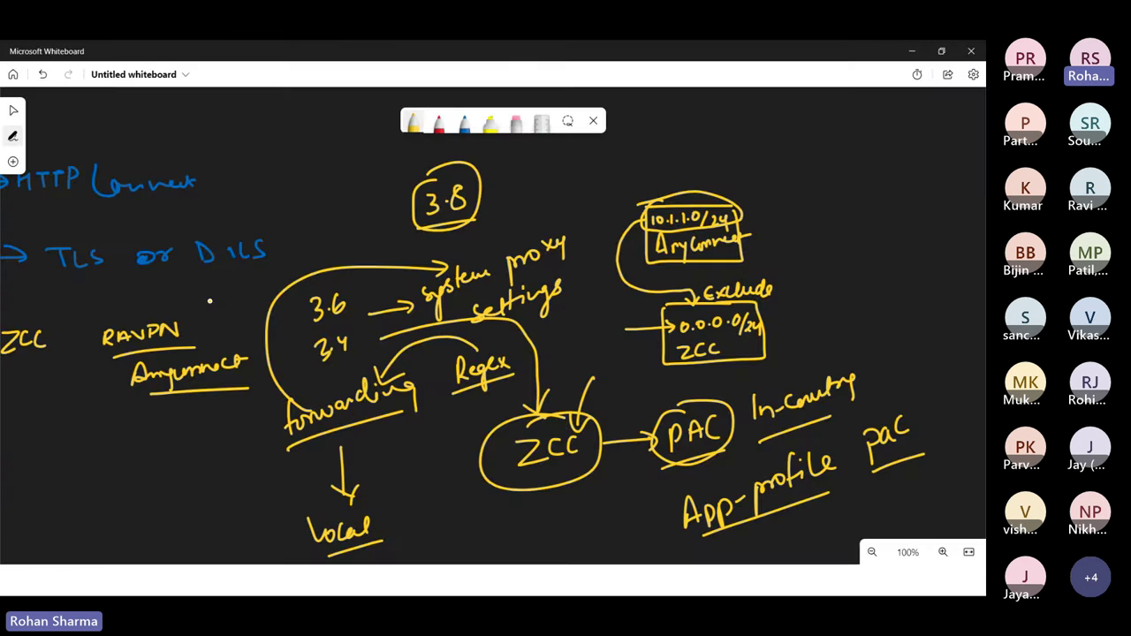
pyautogui.click(13, 110)
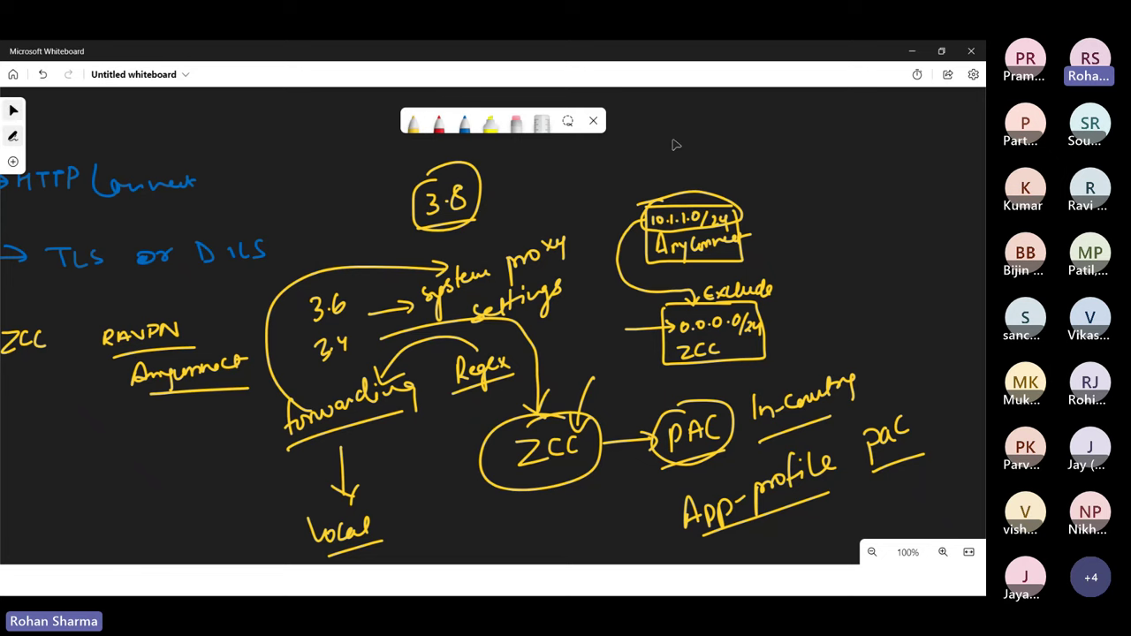
pyautogui.moveTo(801, 210); pyautogui.dragTo(353, 265)
pyautogui.click(413, 121)
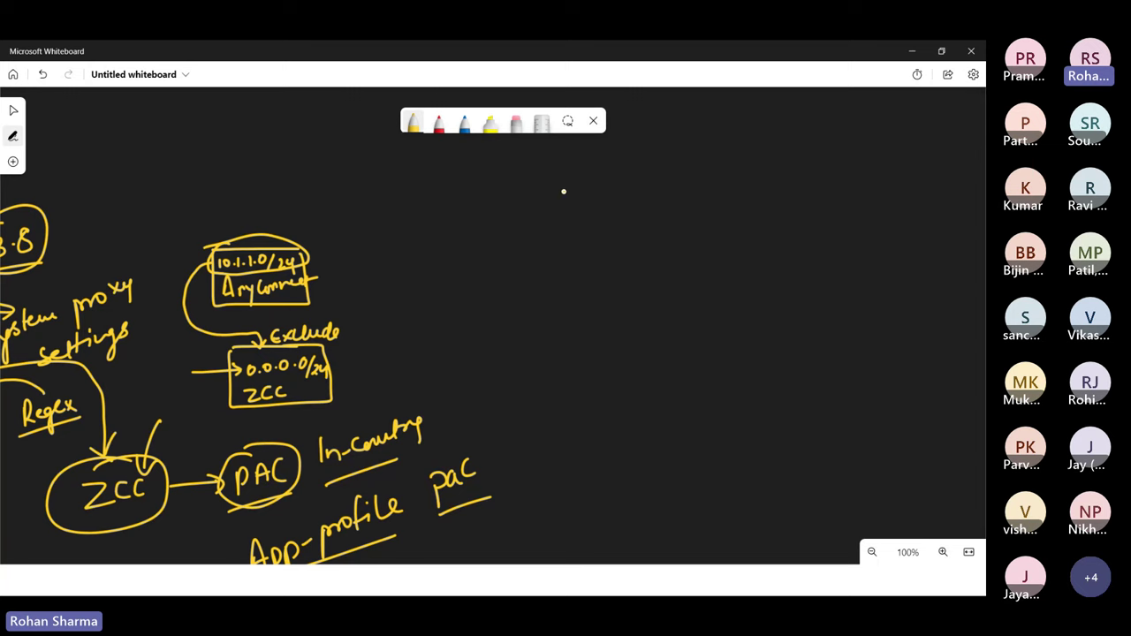
pyautogui.moveTo(557, 190)
pyautogui.mouseDown()
pyautogui.moveTo(557, 210)
pyautogui.moveTo(648, 194)
pyautogui.mouseUp()
pyautogui.moveTo(570, 224)
pyautogui.mouseDown()
pyautogui.moveTo(567, 239)
pyautogui.moveTo(588, 238)
pyautogui.mouseUp()
pyautogui.moveTo(601, 229)
pyautogui.mouseDown()
pyautogui.moveTo(599, 240)
pyautogui.moveTo(622, 232)
pyautogui.mouseUp()
pyautogui.moveTo(632, 237)
pyautogui.mouseDown()
pyautogui.moveTo(641, 220)
pyautogui.moveTo(657, 233)
pyautogui.mouseUp()
# Write "Forti → Forti C" as the third line of the VPN client list.
pyautogui.moveTo(570, 266); pyautogui.dragTo(563, 288)
pyautogui.moveTo(565, 277); pyautogui.dragTo(595, 282)
pyautogui.moveTo(591, 274)
pyautogui.mouseDown()
pyautogui.moveTo(602, 284)
pyautogui.moveTo(650, 268)
pyautogui.mouseUp()
pyautogui.click(604, 271)
pyautogui.moveTo(657, 264); pyautogui.dragTo(680, 271)
pyautogui.moveTo(676, 264)
pyautogui.mouseDown()
pyautogui.moveTo(691, 261)
pyautogui.moveTo(690, 273)
pyautogui.mouseUp()
pyautogui.moveTo(702, 262); pyautogui.dragTo(698, 271)
# Add "Zscaler → ZCC" as the fourth line and draw a curly brace spanning the whole list.
pyautogui.click(554, 323)
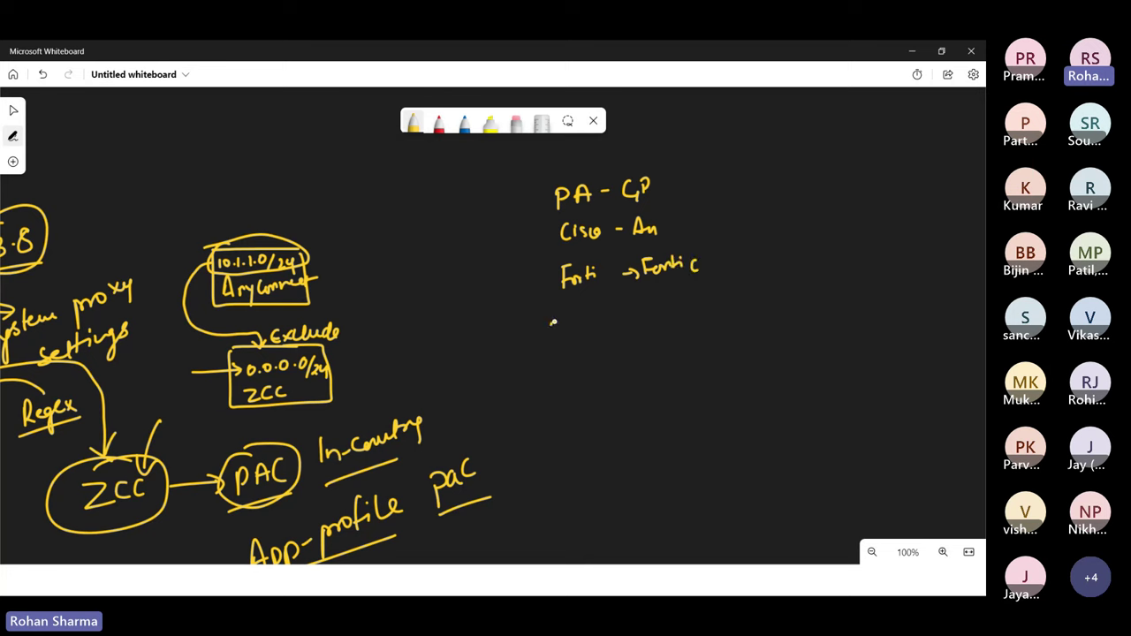
pyautogui.moveTo(553, 321); pyautogui.dragTo(567, 337)
pyautogui.moveTo(575, 324); pyautogui.dragTo(603, 332)
pyautogui.moveTo(610, 311)
pyautogui.mouseDown()
pyautogui.moveTo(610, 332)
pyautogui.moveTo(681, 323)
pyautogui.mouseUp()
pyautogui.click(643, 315)
pyautogui.click(643, 324)
pyautogui.moveTo(694, 308); pyautogui.dragTo(690, 320)
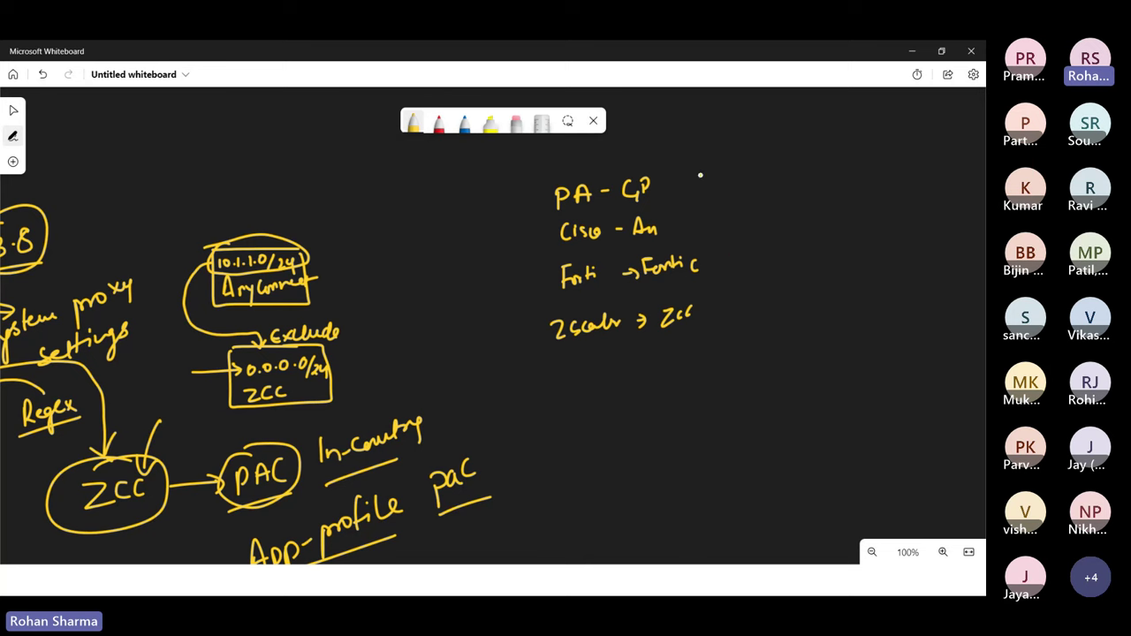
pyautogui.moveTo(700, 173)
pyautogui.mouseDown()
pyautogui.moveTo(737, 252)
pyautogui.moveTo(726, 316)
pyautogui.mouseUp()
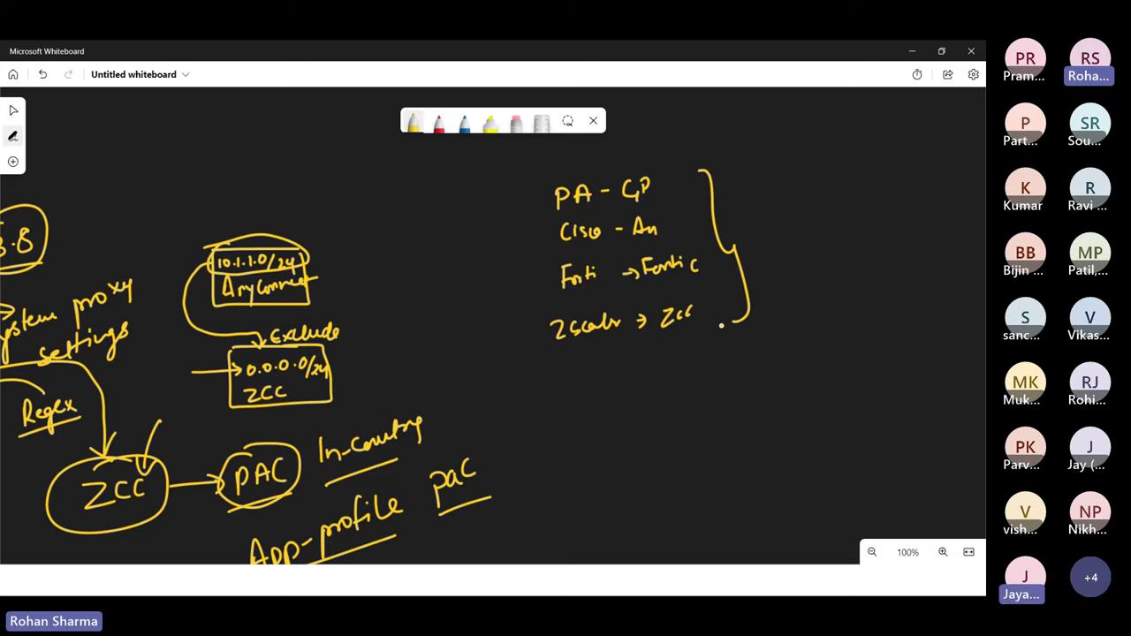
# Switch to the Zscaler Cloud Portal in the browser and open the Web Insights analytics.
pyautogui.hotkey('alt', 'Tab')
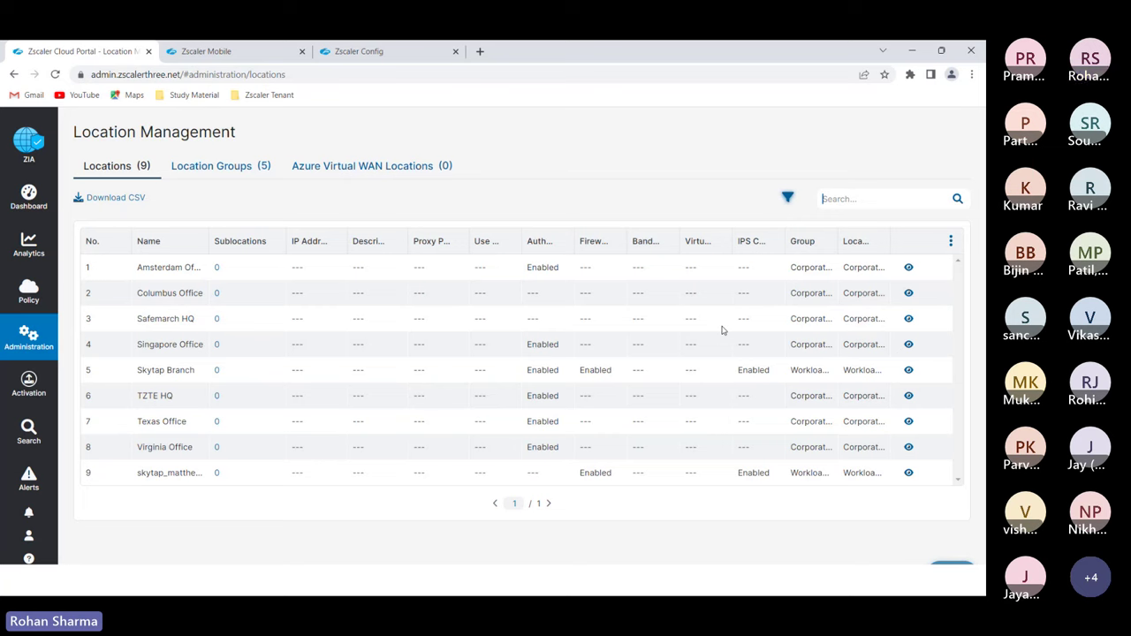
pyautogui.moveTo(37, 246)
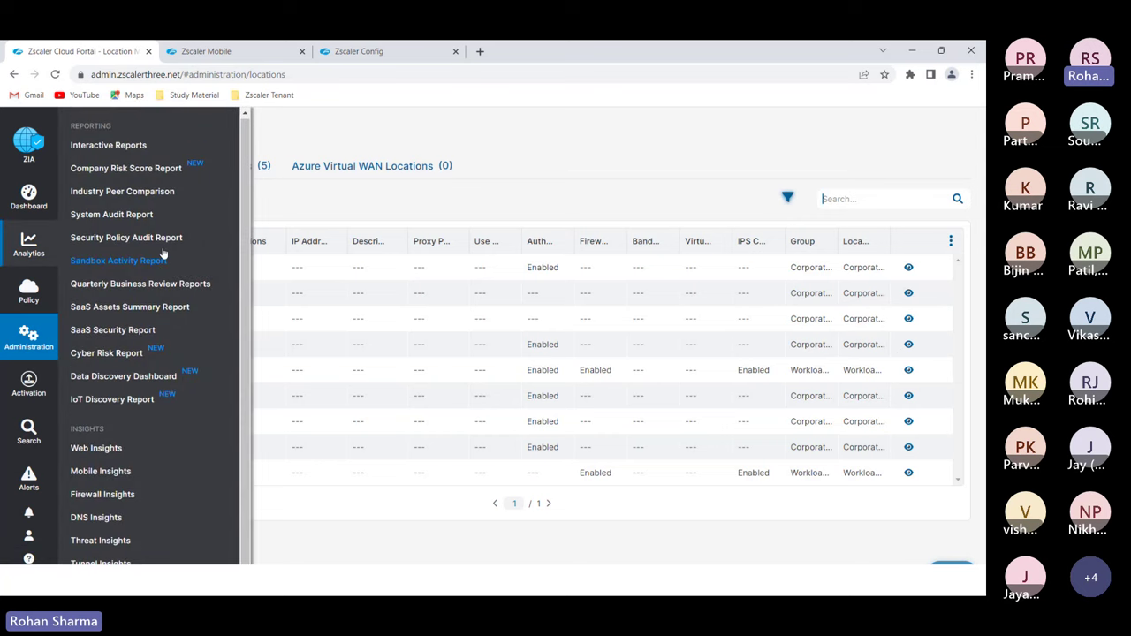
pyautogui.click(105, 433)
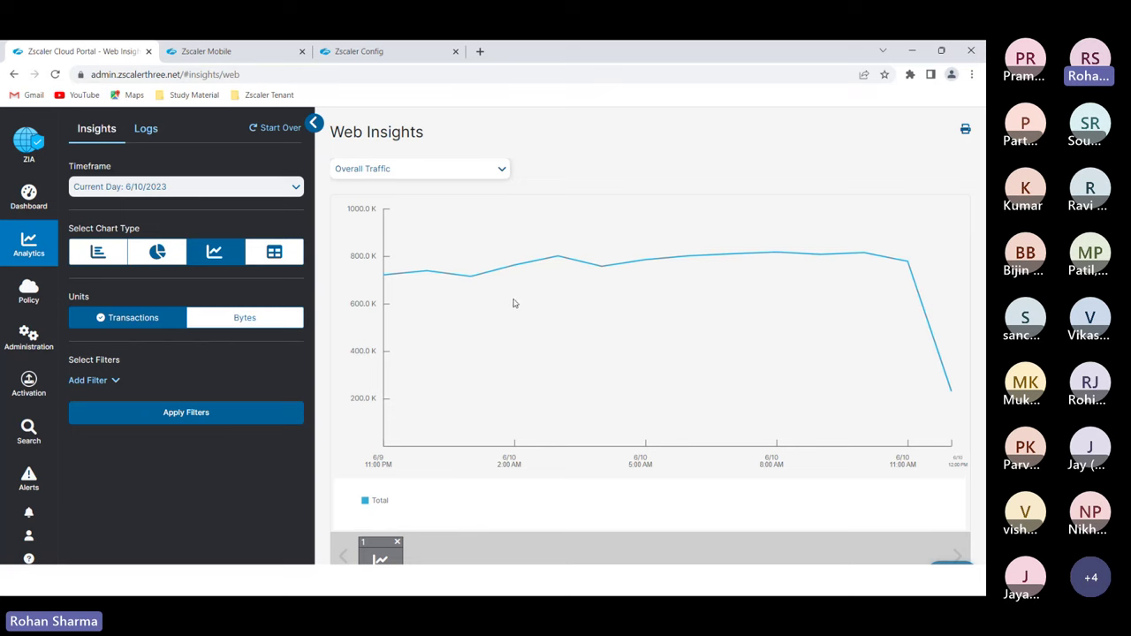
# Apply a User filter set to Any on the overall traffic chart and break its total down by Client IP.
pyautogui.click(94, 380)
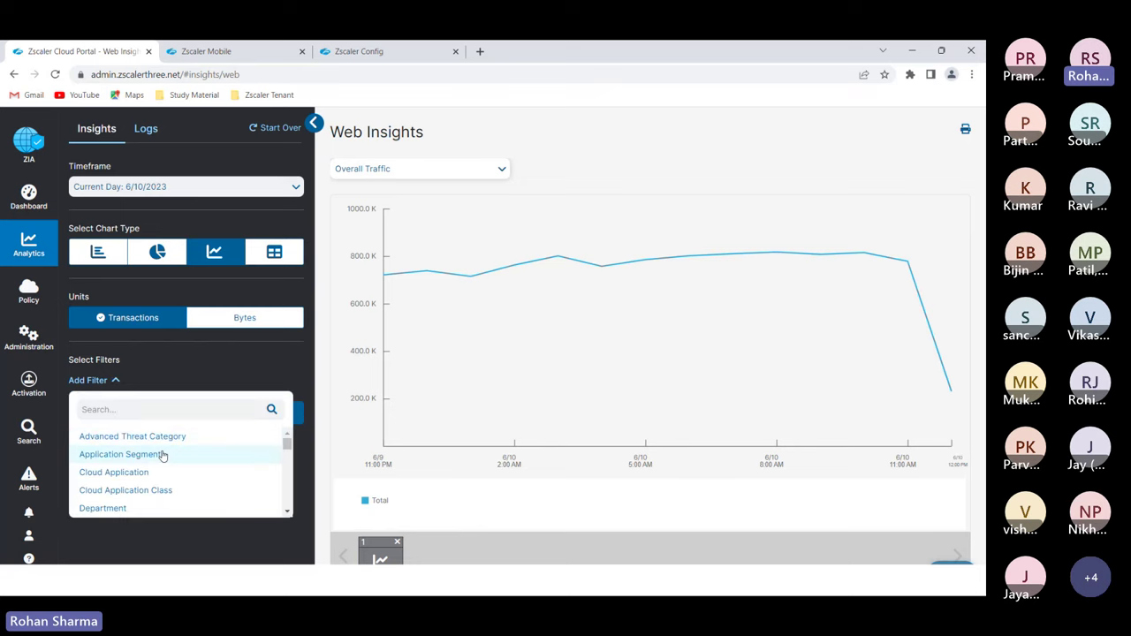
pyautogui.scroll(-3, 144, 491)
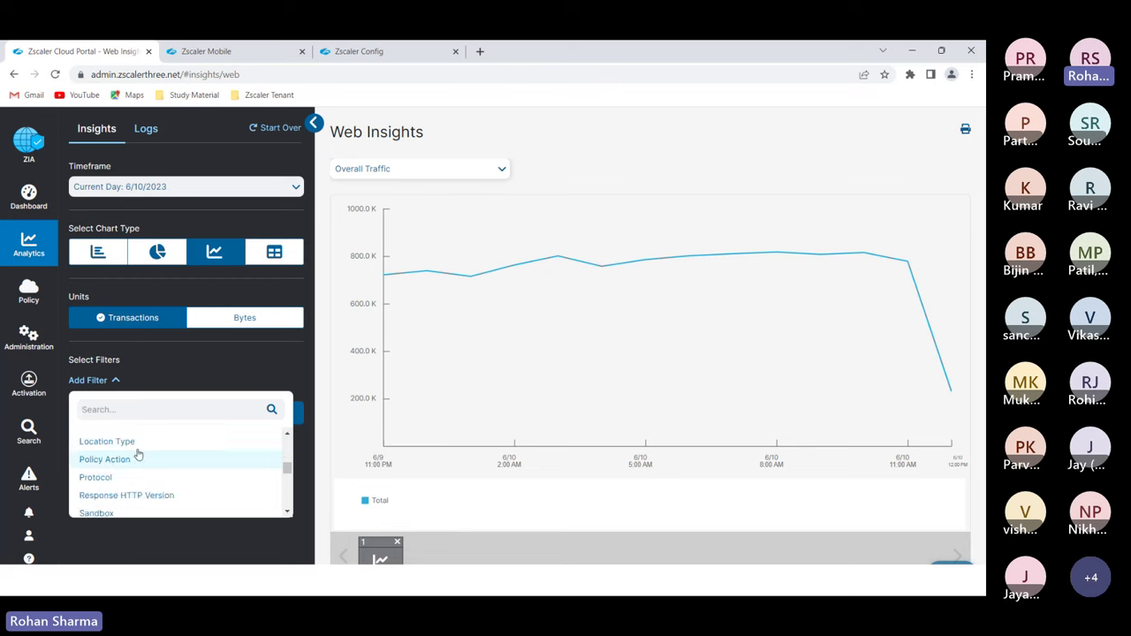
pyautogui.write('us')
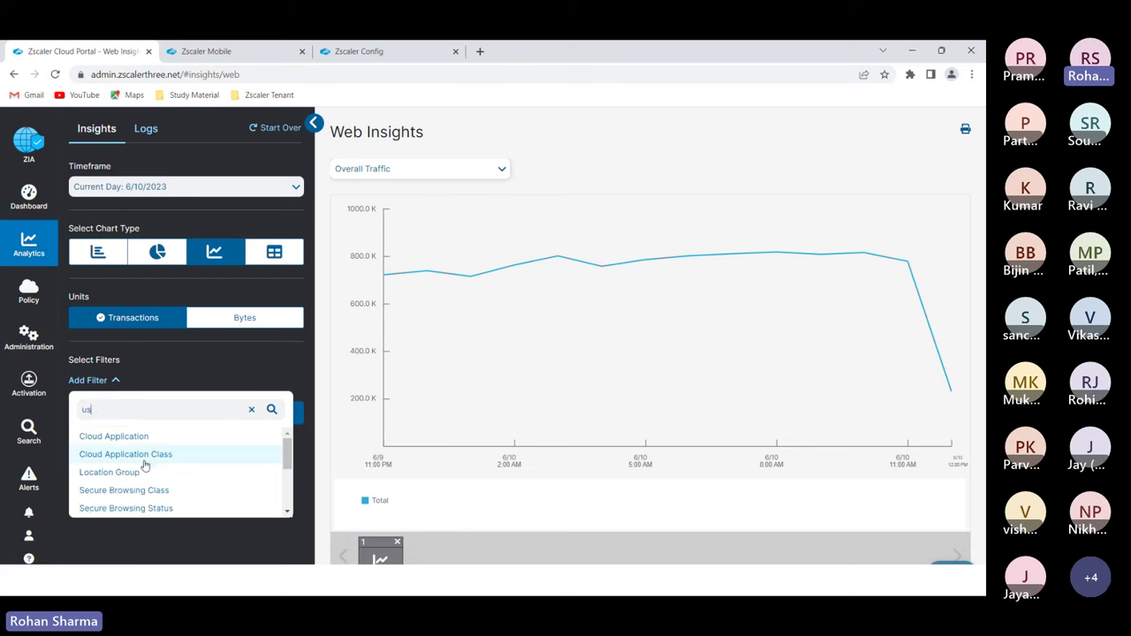
pyautogui.write('e')
pyautogui.click(111, 437)
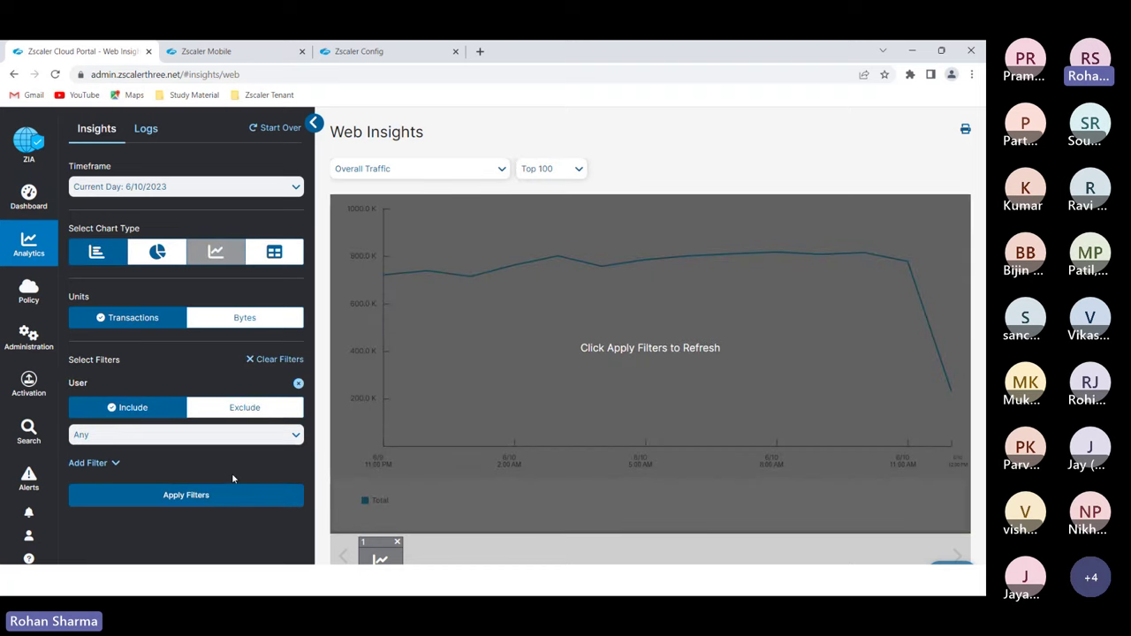
pyautogui.click(187, 495)
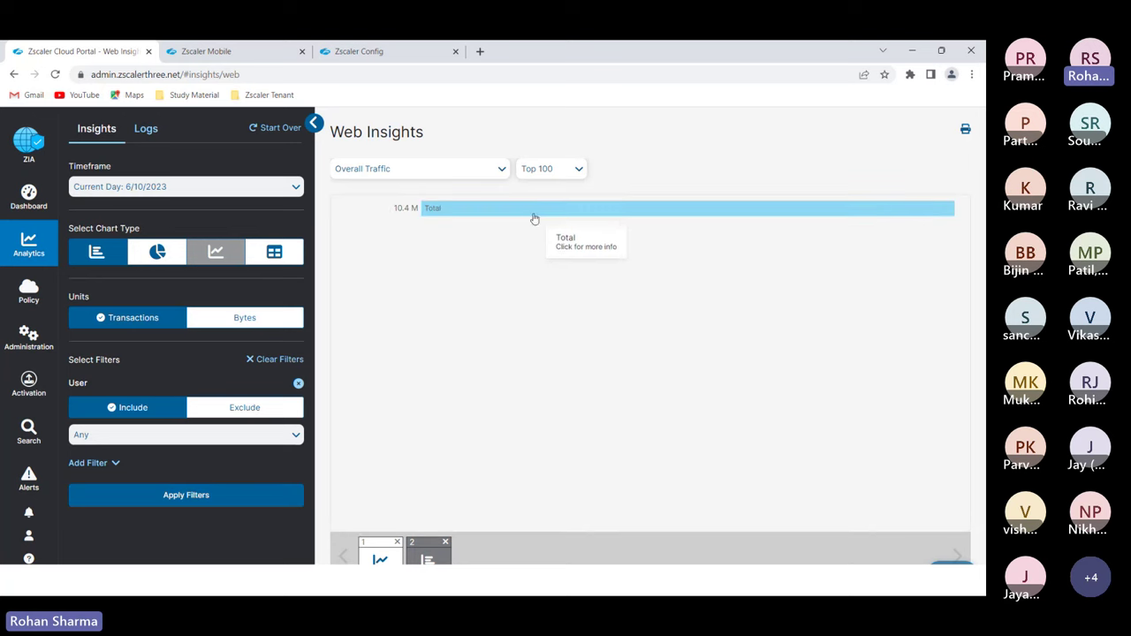
pyautogui.click(531, 215)
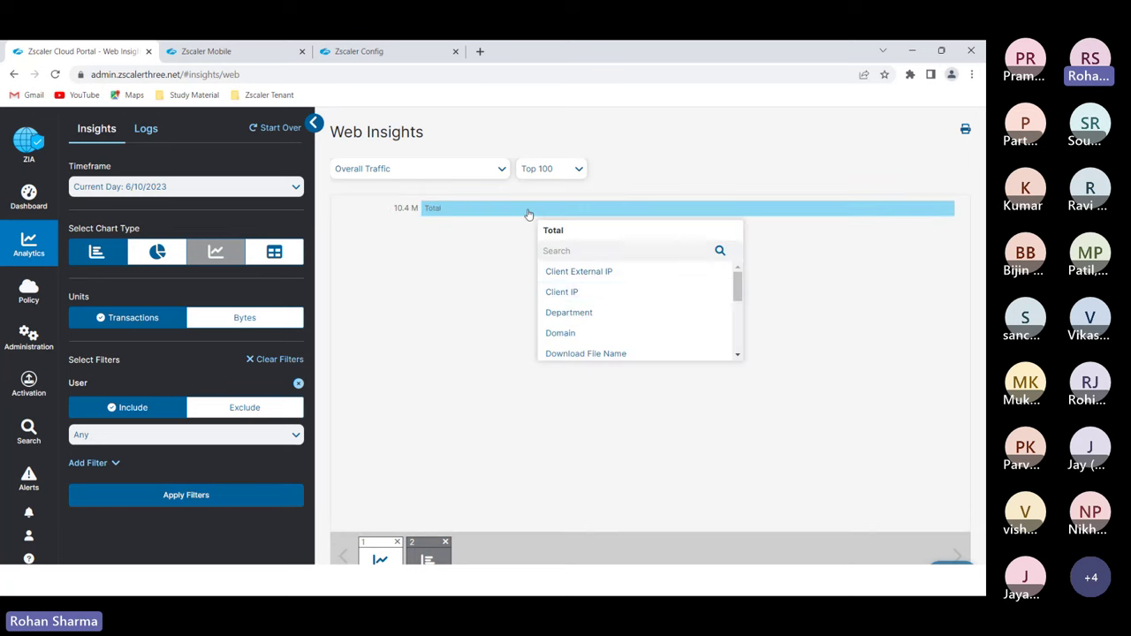
pyautogui.click(602, 292)
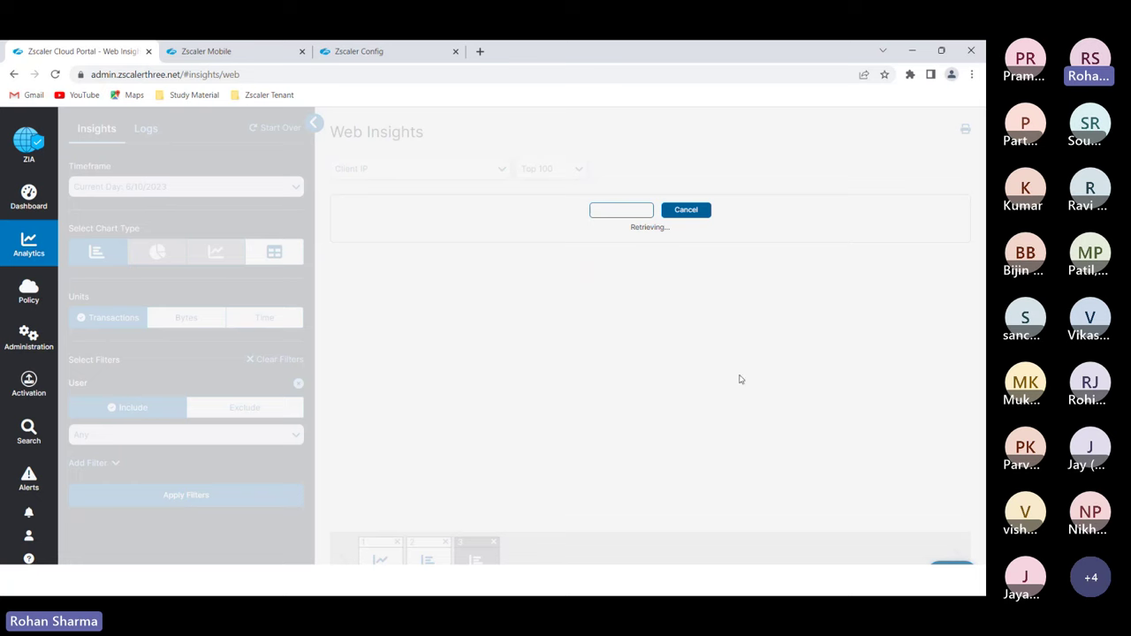
# Switch to Microsoft Whiteboard and draw an arrow leading to a box labelled "Web Engine" in an empty area beside the brace.
pyautogui.hotkey('alt', 'Tab')
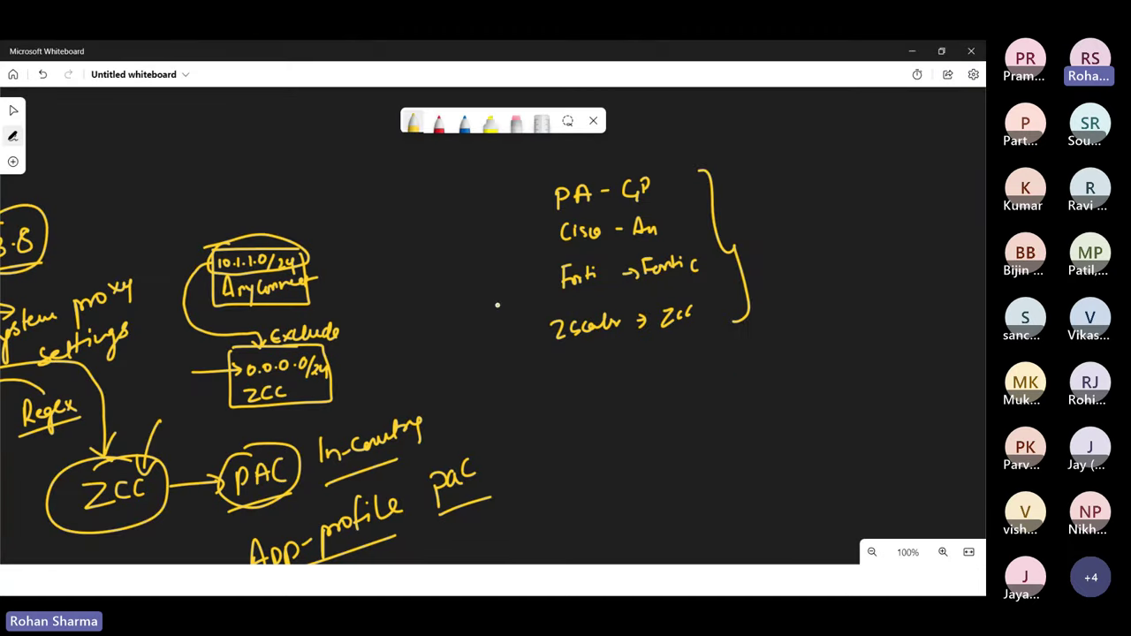
pyautogui.click(13, 110)
pyautogui.moveTo(472, 222)
pyautogui.mouseDown()
pyautogui.moveTo(765, 382)
pyautogui.moveTo(345, 364)
pyautogui.mouseUp()
pyautogui.click(413, 121)
pyautogui.moveTo(415, 235)
pyautogui.mouseDown()
pyautogui.moveTo(486, 236)
pyautogui.moveTo(476, 242)
pyautogui.mouseUp()
pyautogui.moveTo(532, 212); pyautogui.dragTo(583, 208)
pyautogui.moveTo(521, 212)
pyautogui.mouseDown()
pyautogui.moveTo(521, 235)
pyautogui.moveTo(576, 206)
pyautogui.mouseUp()
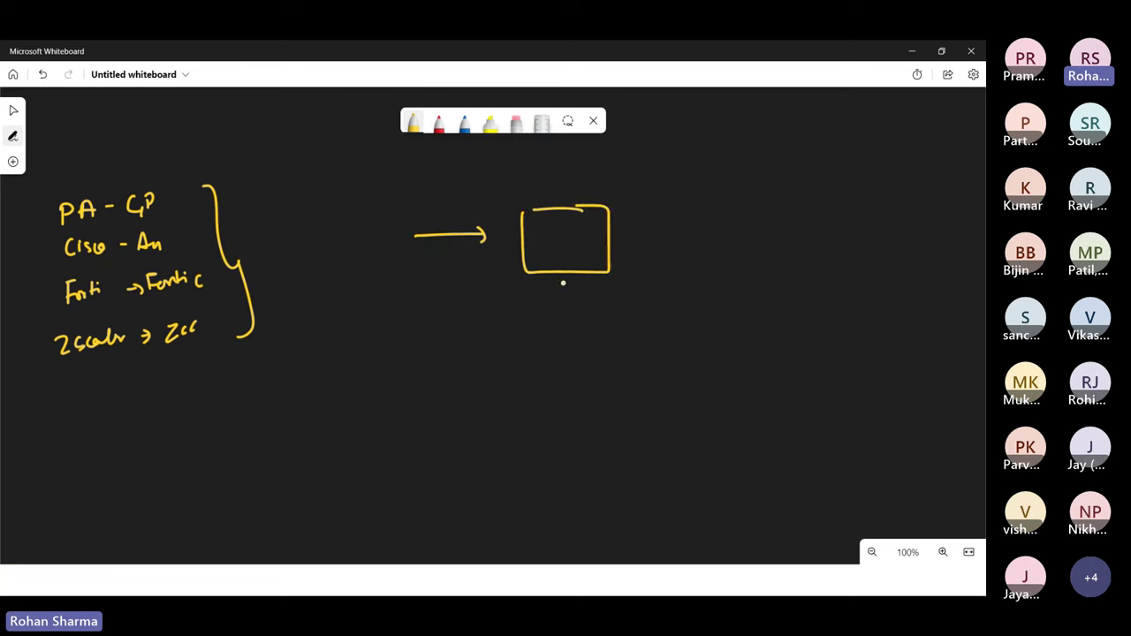
pyautogui.moveTo(523, 308); pyautogui.dragTo(572, 318)
pyautogui.moveTo(573, 299)
pyautogui.mouseDown()
pyautogui.moveTo(574, 320)
pyautogui.moveTo(587, 314)
pyautogui.mouseUp()
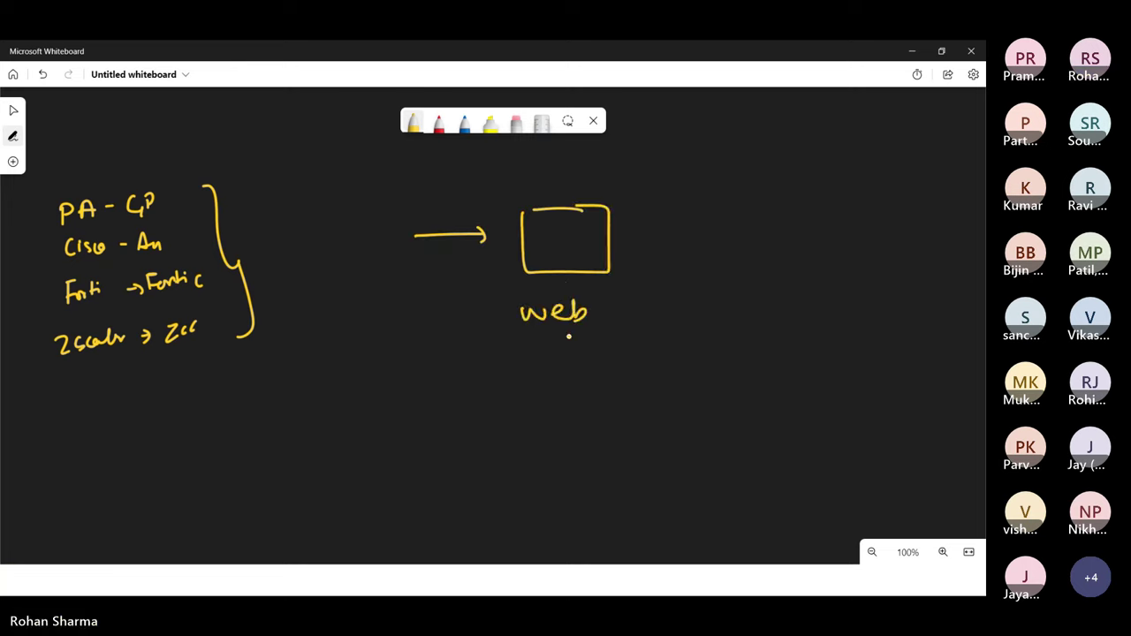
pyautogui.moveTo(530, 345)
pyautogui.mouseDown()
pyautogui.moveTo(563, 369)
pyautogui.moveTo(616, 352)
pyautogui.mouseUp()
pyautogui.click(584, 345)
# Draw an arrow from the Web Engine box to a second box labelled "Cloud Firewall" and add an outgoing arrow.
pyautogui.moveTo(626, 231)
pyautogui.mouseDown()
pyautogui.moveTo(704, 232)
pyautogui.moveTo(692, 245)
pyautogui.mouseUp()
pyautogui.moveTo(741, 208)
pyautogui.mouseDown()
pyautogui.moveTo(791, 207)
pyautogui.moveTo(791, 263)
pyautogui.moveTo(819, 209)
pyautogui.mouseUp()
pyautogui.moveTo(732, 300); pyautogui.dragTo(724, 322)
pyautogui.moveTo(736, 320)
pyautogui.mouseDown()
pyautogui.moveTo(791, 299)
pyautogui.moveTo(795, 276)
pyautogui.mouseUp()
pyautogui.moveTo(751, 339)
pyautogui.mouseDown()
pyautogui.moveTo(746, 375)
pyautogui.moveTo(762, 355)
pyautogui.moveTo(823, 341)
pyautogui.mouseUp()
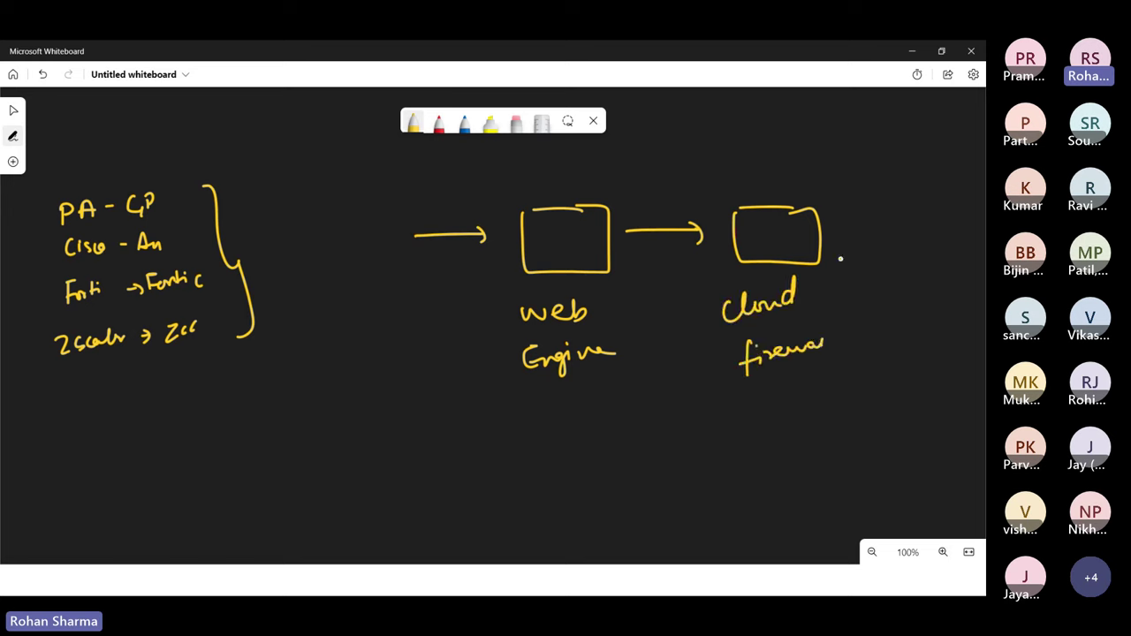
pyautogui.moveTo(834, 233)
pyautogui.mouseDown()
pyautogui.moveTo(898, 233)
pyautogui.moveTo(889, 249)
pyautogui.mouseUp()
# Enclose both engine boxes in a large rectangle and write an underlined "ZEN" beneath it.
pyautogui.moveTo(561, 173)
pyautogui.mouseDown()
pyautogui.moveTo(462, 180)
pyautogui.moveTo(566, 378)
pyautogui.moveTo(850, 163)
pyautogui.moveTo(436, 177)
pyautogui.mouseUp()
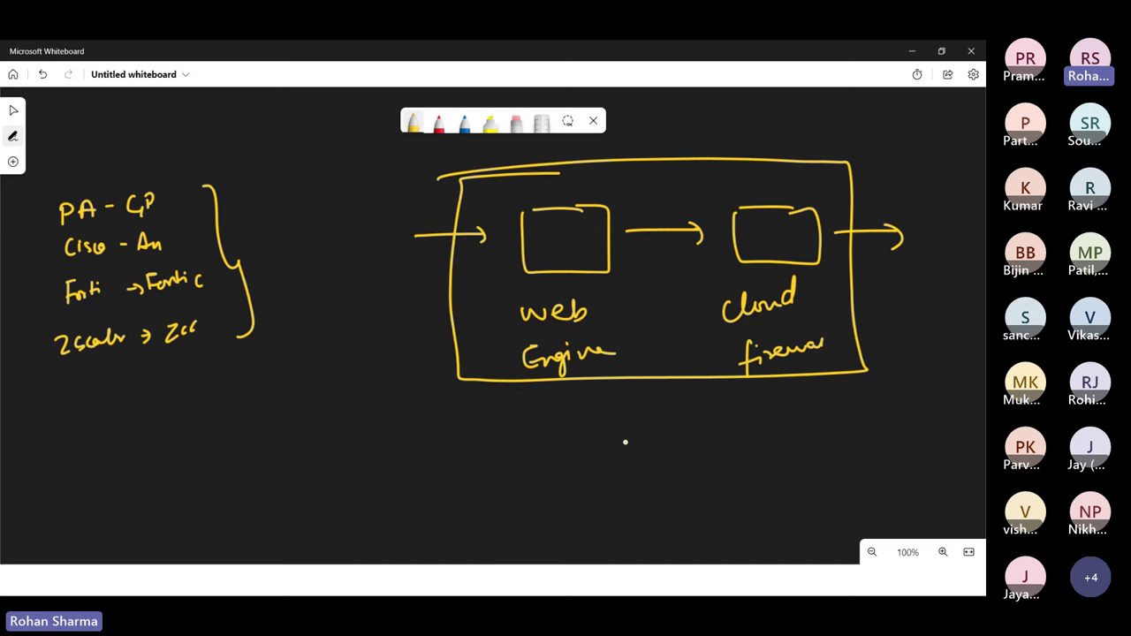
pyautogui.moveTo(608, 424)
pyautogui.mouseDown()
pyautogui.moveTo(644, 453)
pyautogui.moveTo(664, 426)
pyautogui.moveTo(666, 453)
pyautogui.mouseUp()
pyautogui.moveTo(647, 439); pyautogui.dragTo(702, 426)
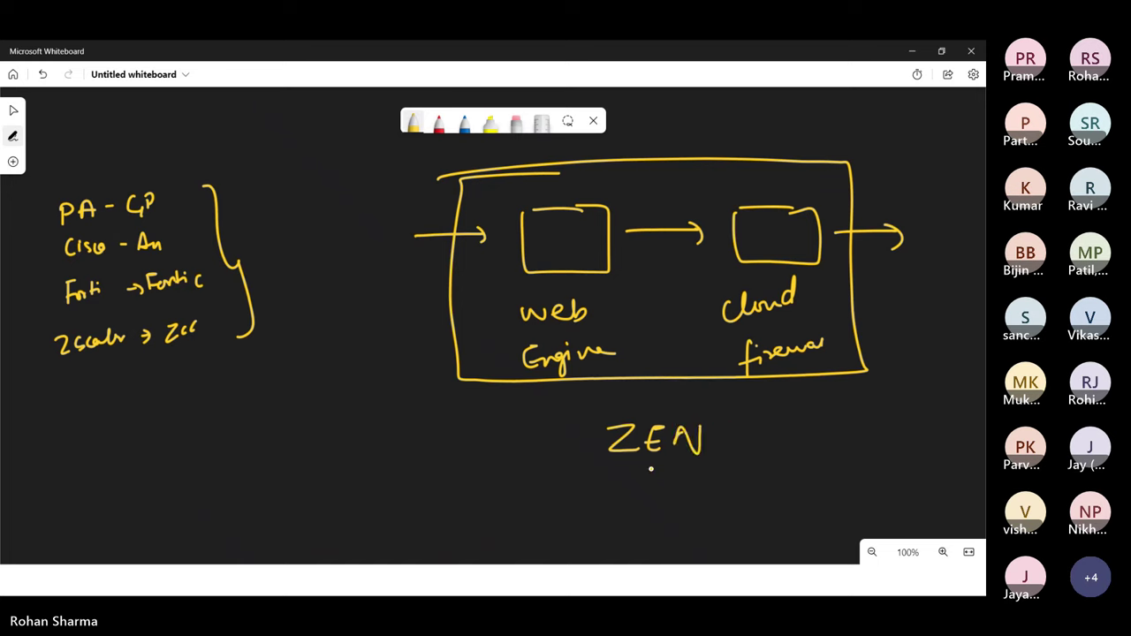
pyautogui.moveTo(621, 475); pyautogui.dragTo(703, 475)
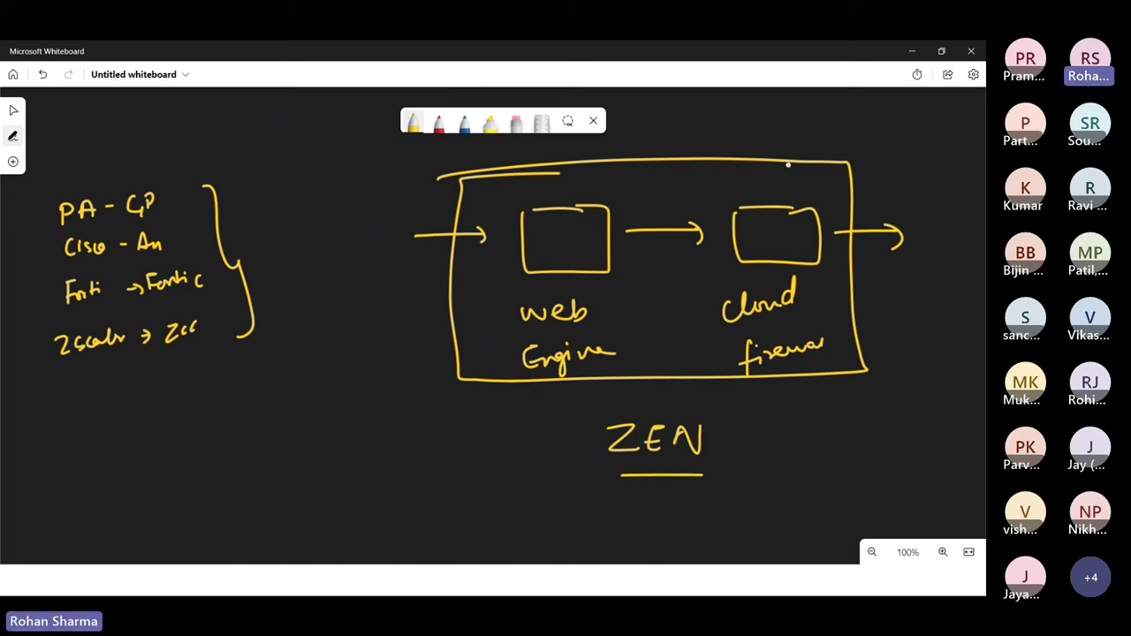
# Draw a downward arrow to the Cloud Firewall box, put a cross inside it, and mark Web Engine with a check and a cross.
pyautogui.moveTo(789, 137); pyautogui.dragTo(781, 201)
pyautogui.moveTo(790, 185); pyautogui.dragTo(782, 203)
pyautogui.moveTo(544, 231); pyautogui.dragTo(582, 220)
pyautogui.moveTo(783, 226); pyautogui.dragTo(765, 246)
pyautogui.moveTo(765, 227); pyautogui.dragTo(786, 249)
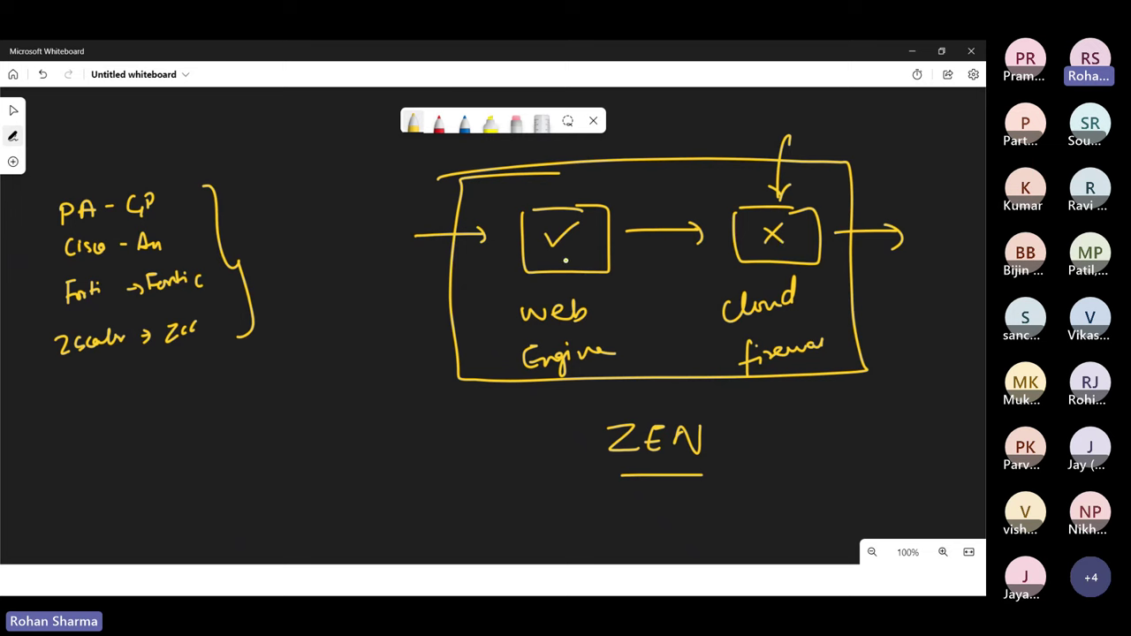
pyautogui.moveTo(575, 239); pyautogui.dragTo(550, 270)
pyautogui.moveTo(554, 251); pyautogui.dragTo(575, 271)
# Switch to the Zscaler Cloud Portal in the browser, reload Web Insights and dismiss the ZIA updates notice.
pyautogui.hotkey('alt', 'Tab')
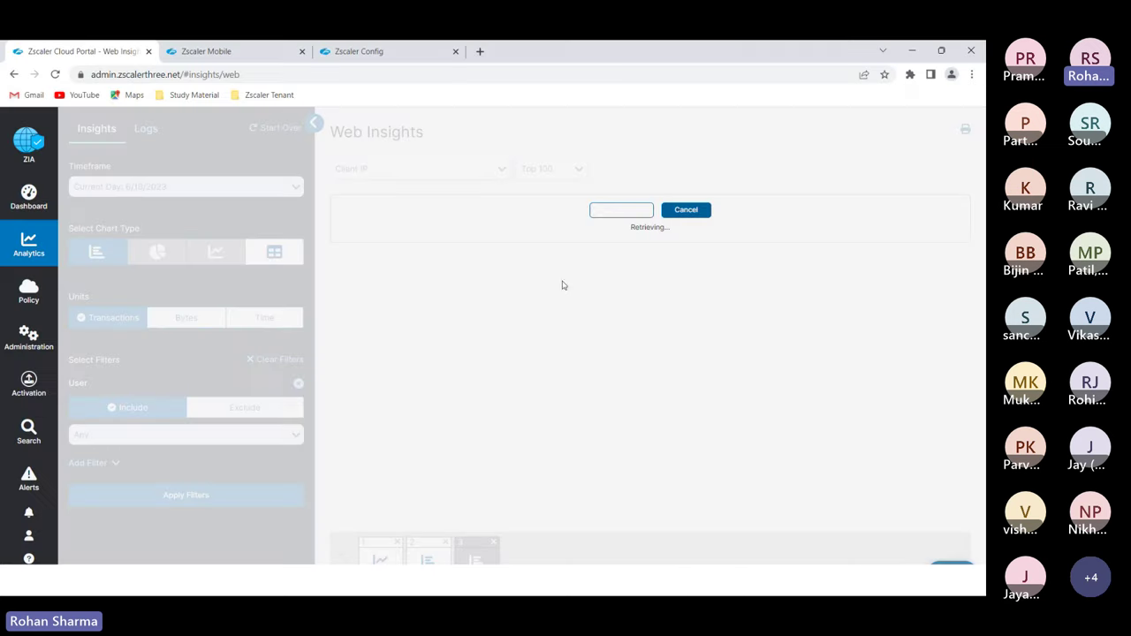
pyautogui.click(55, 74)
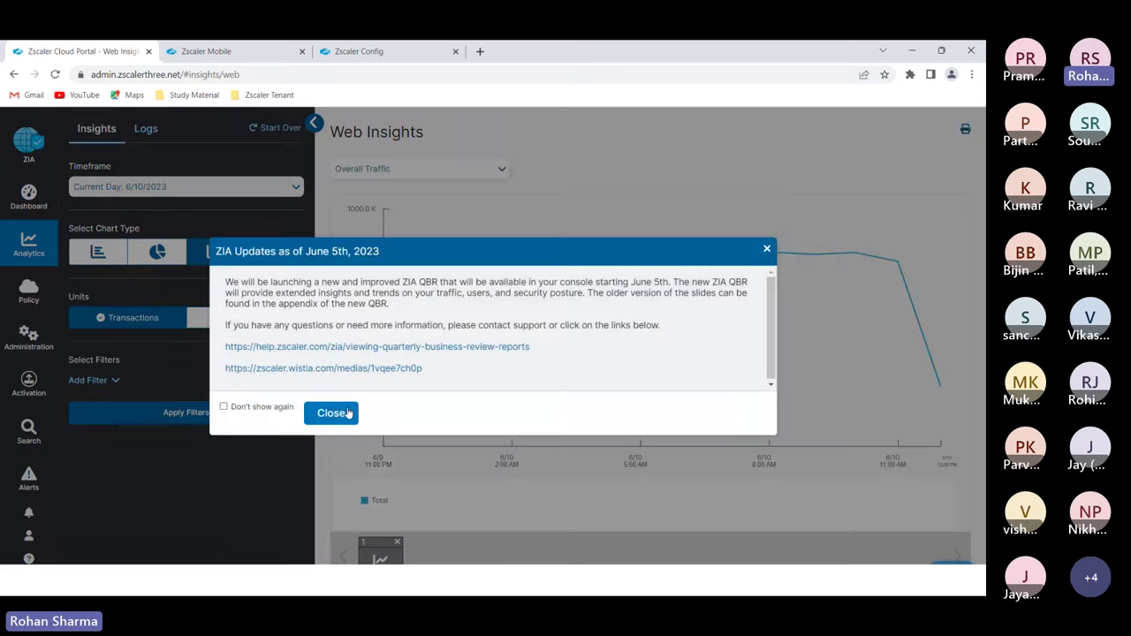
pyautogui.click(330, 414)
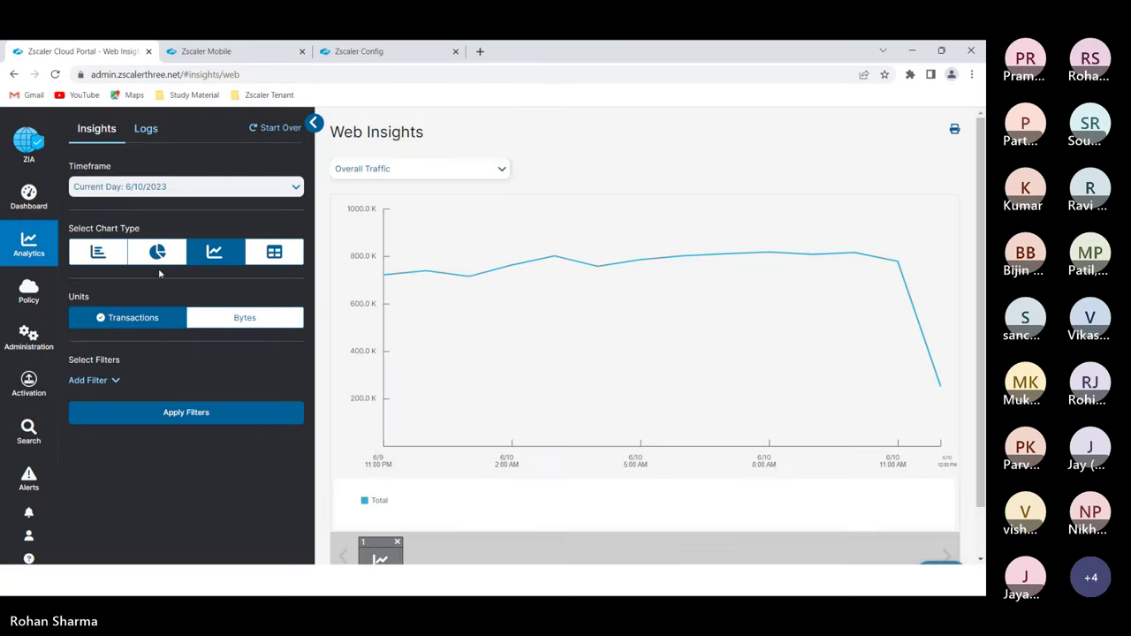
# Open the Web Insights logs and retrieve the records for the last 15 minutes.
pyautogui.click(147, 131)
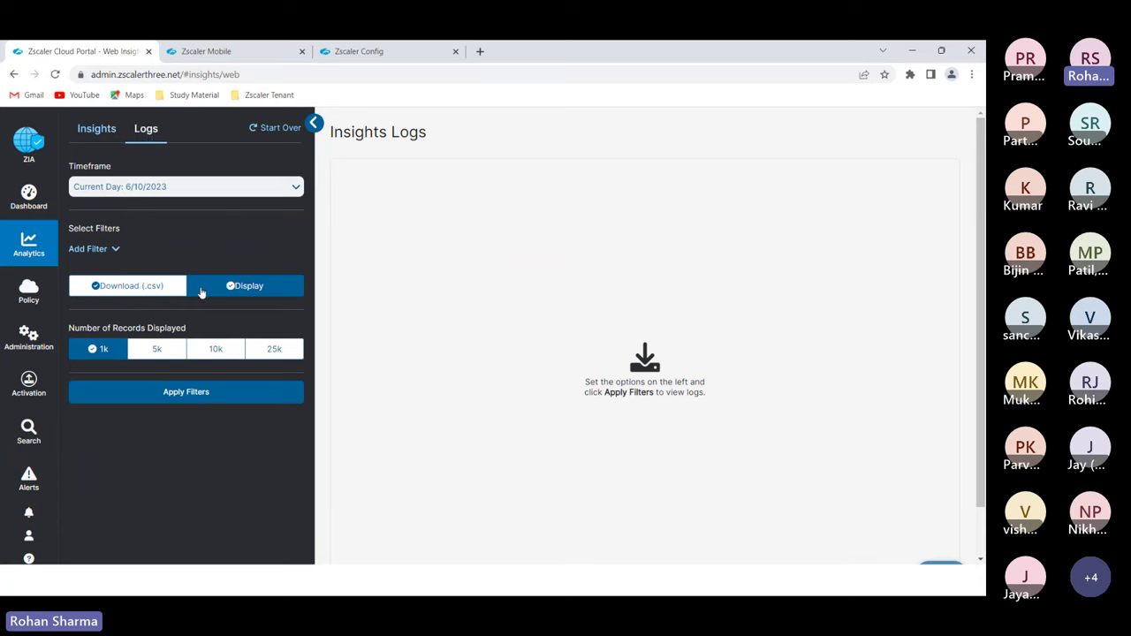
pyautogui.click(166, 187)
pyautogui.click(130, 259)
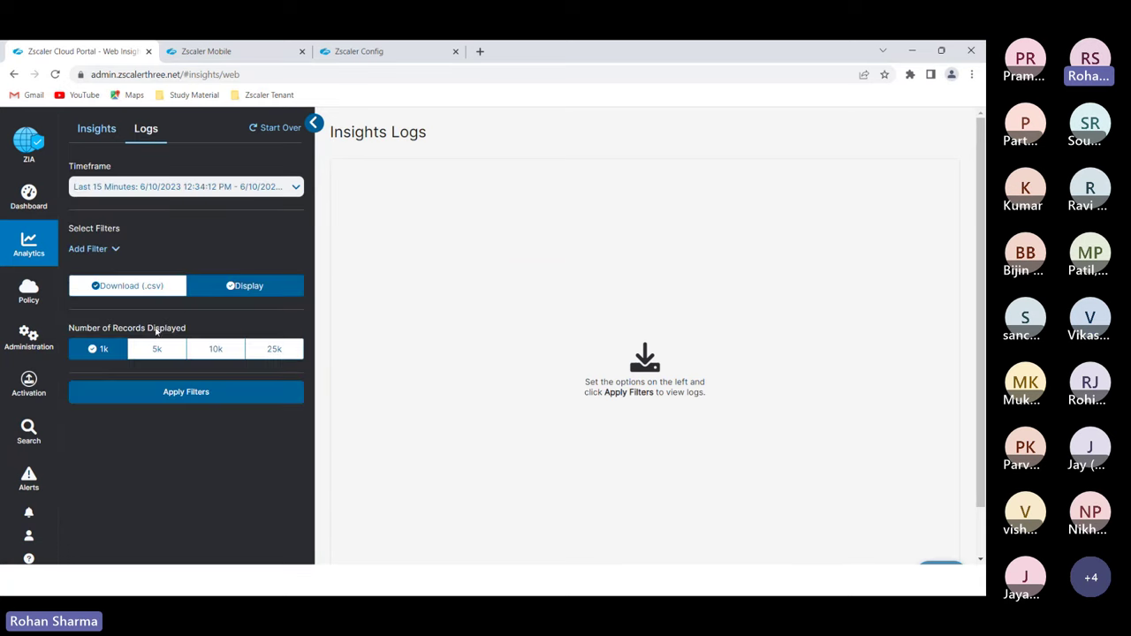
pyautogui.click(141, 393)
# Filter the logs to include only the Amsterdam Office location, apply the filter and dismiss the redesigned log view tip.
pyautogui.click(99, 251)
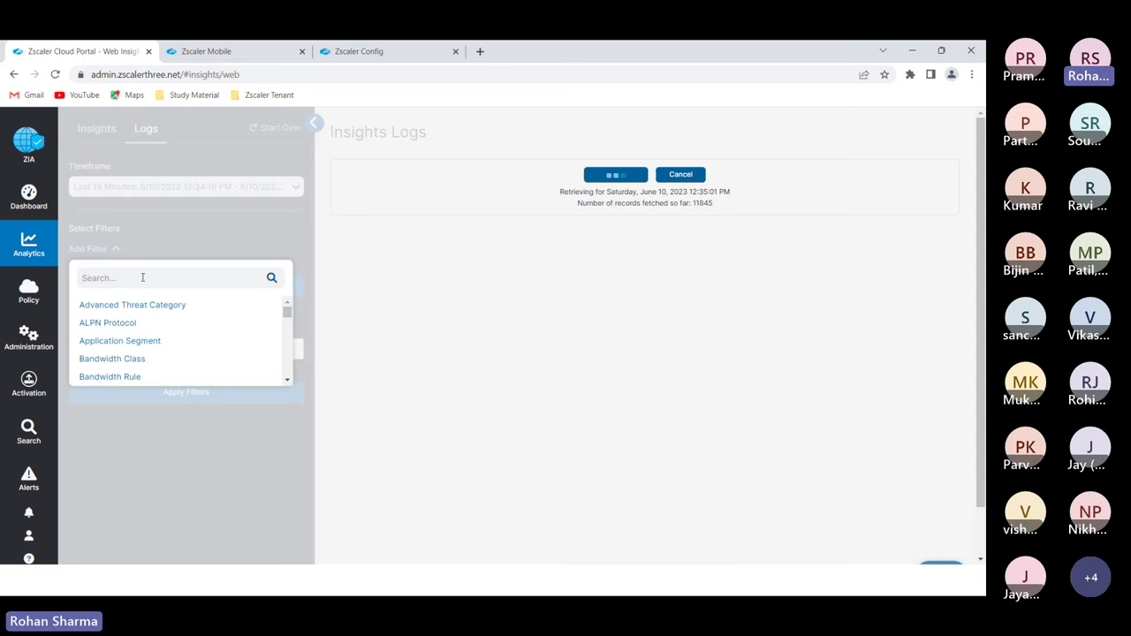
pyautogui.write('lo')
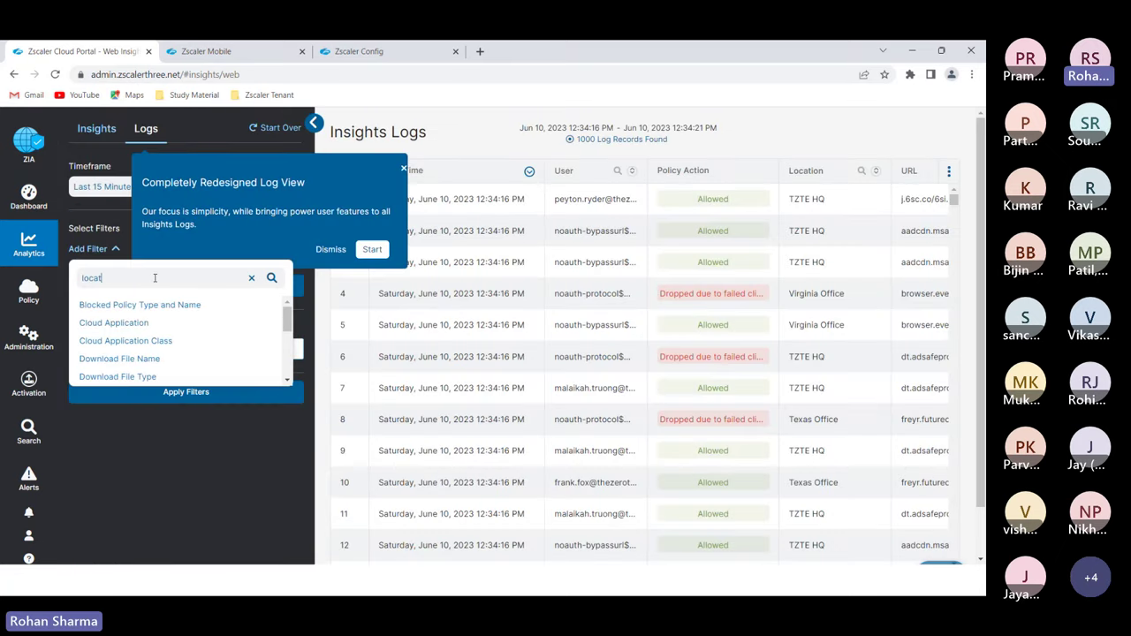
pyautogui.write('cat')
pyautogui.click(108, 304)
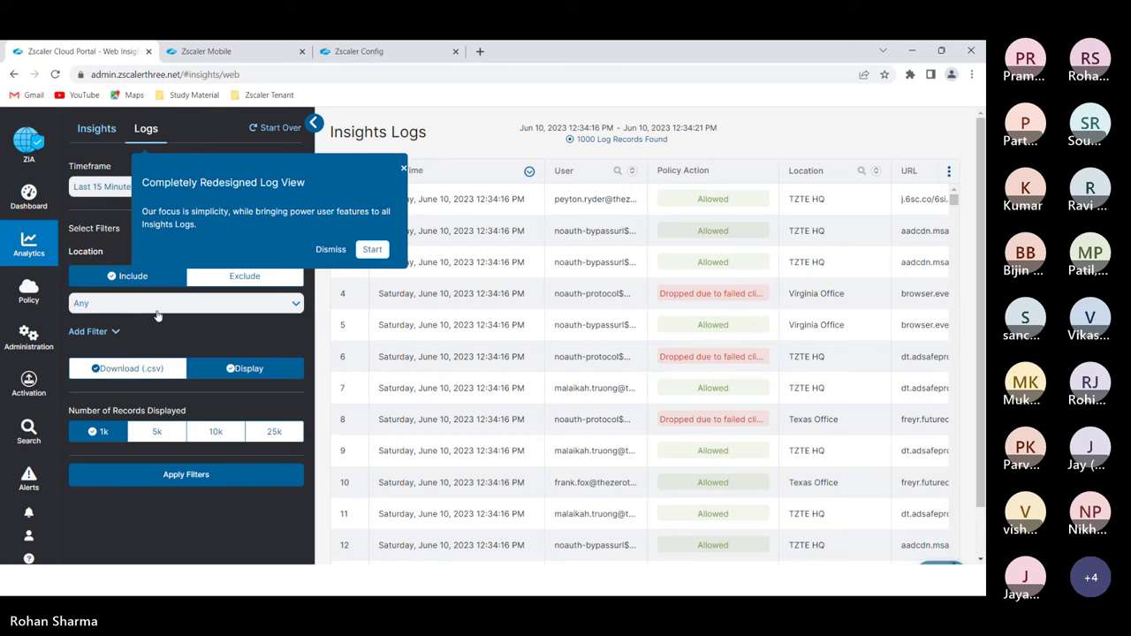
pyautogui.click(156, 305)
pyautogui.click(115, 387)
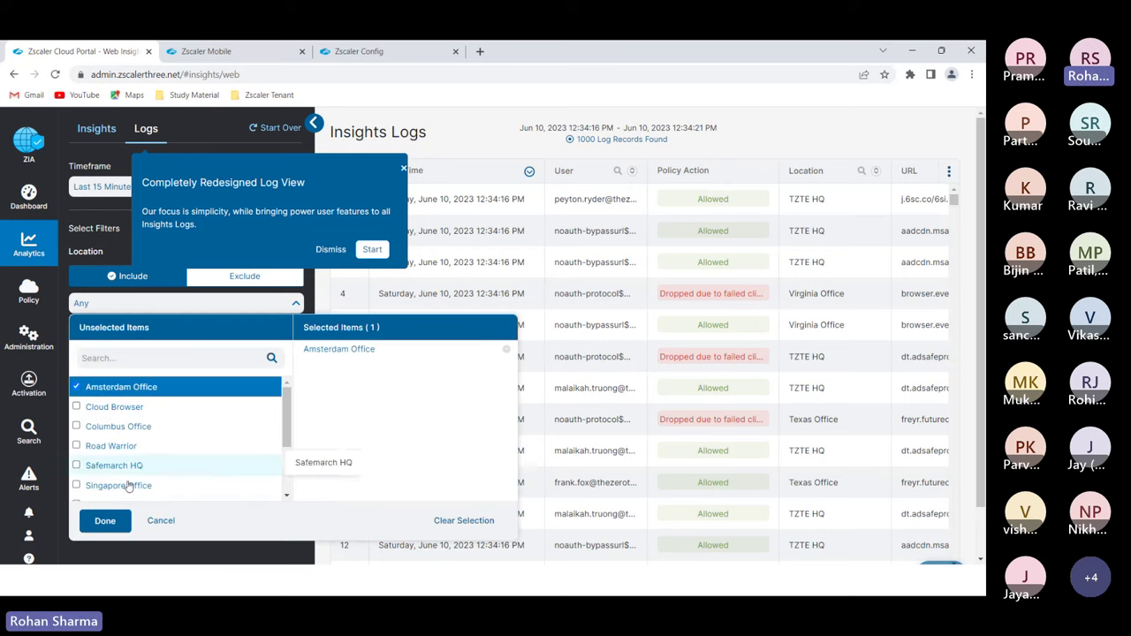
pyautogui.click(106, 521)
pyautogui.click(138, 476)
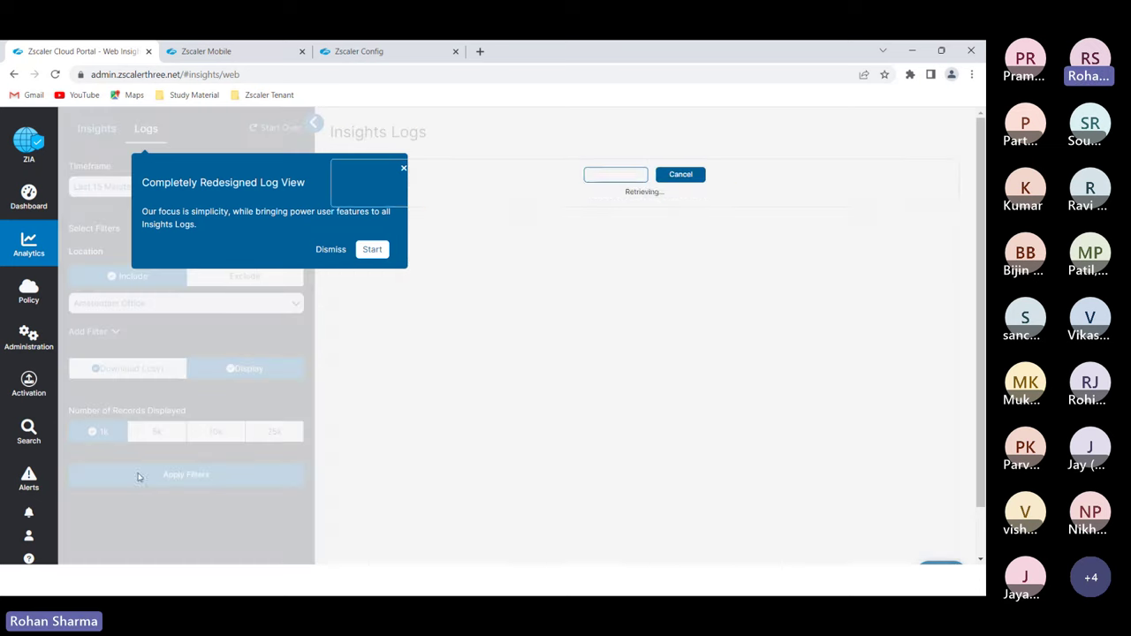
pyautogui.click(331, 251)
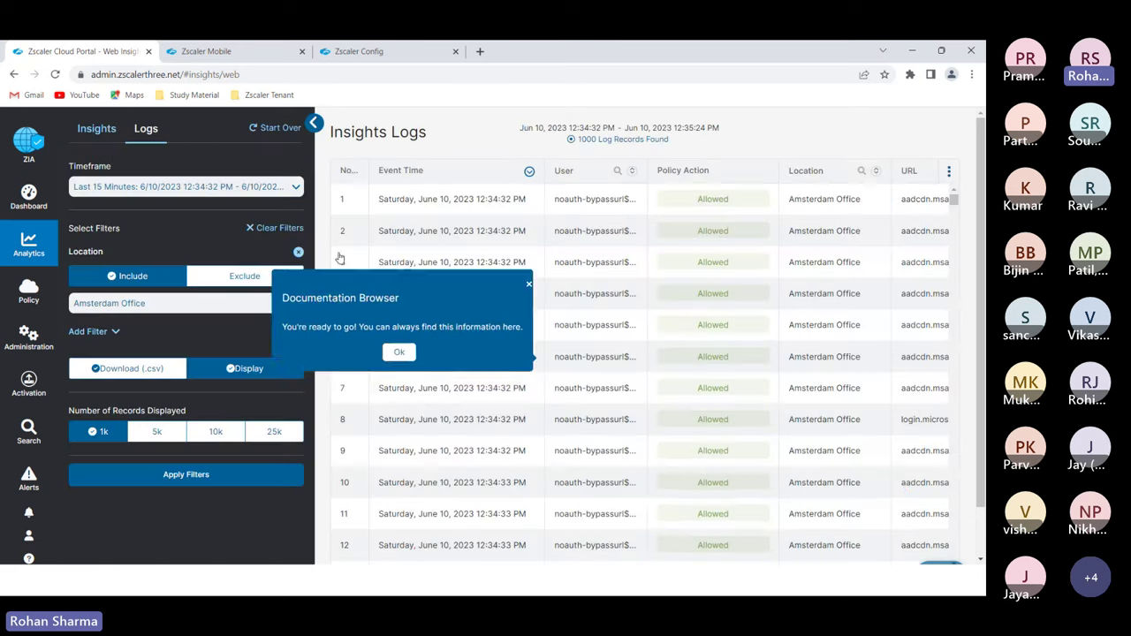
# Collapse the filter pane and review the column options available for the Web Insights log table.
pyautogui.click(313, 125)
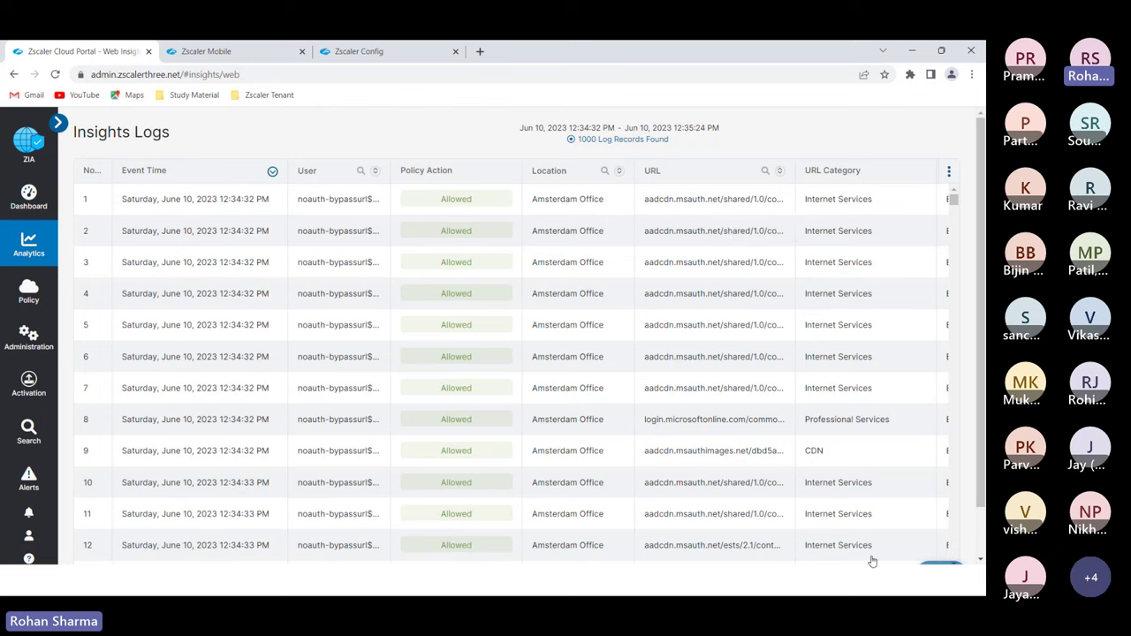
pyautogui.moveTo(921, 513); pyautogui.dragTo(845, 433)
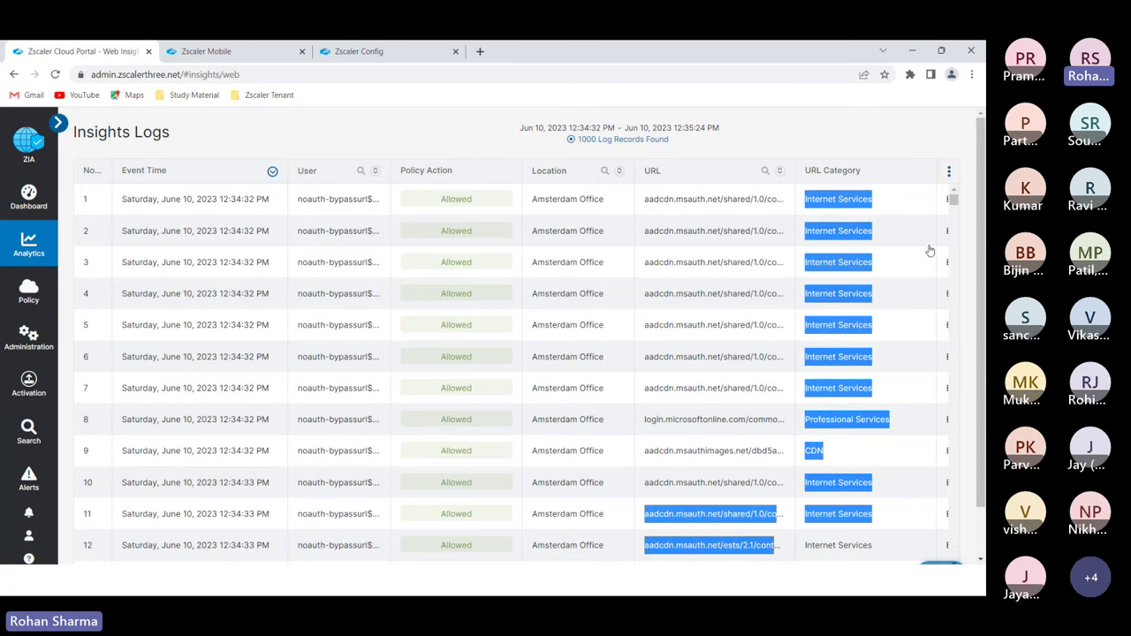
pyautogui.click(948, 172)
pyautogui.scroll(-10, 771, 242)
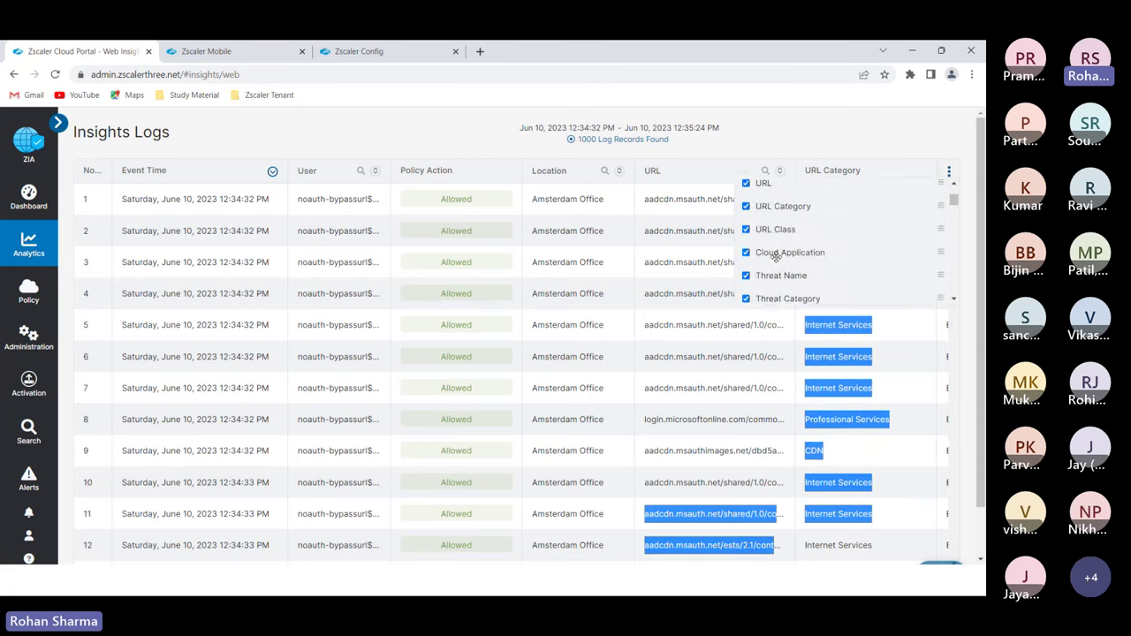
pyautogui.scroll(-10, 776, 257)
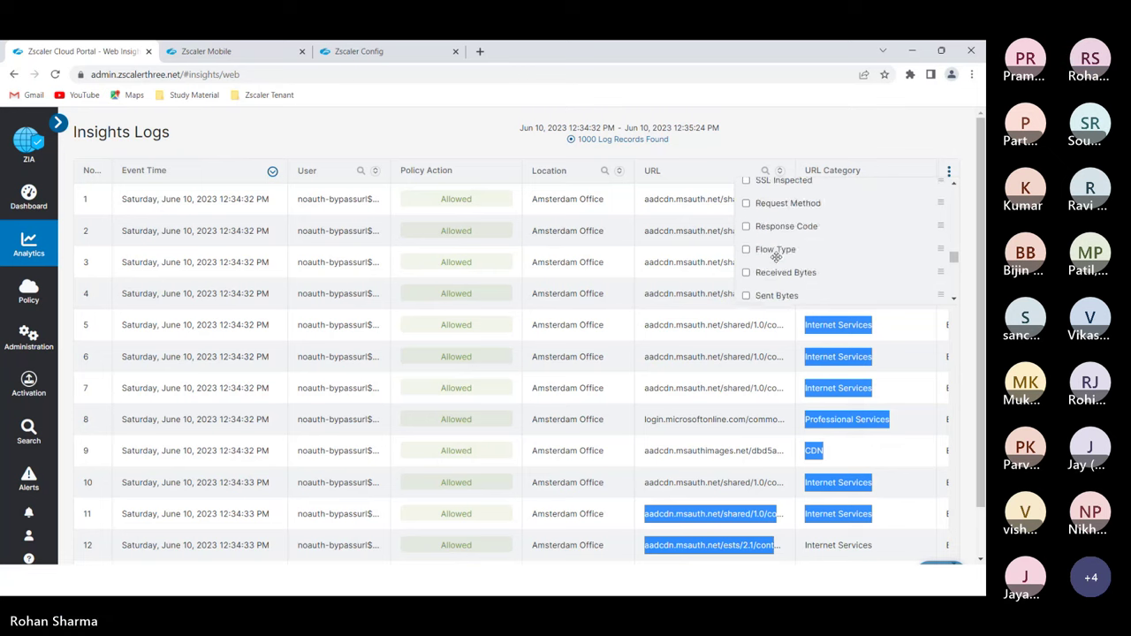
pyautogui.click(409, 275)
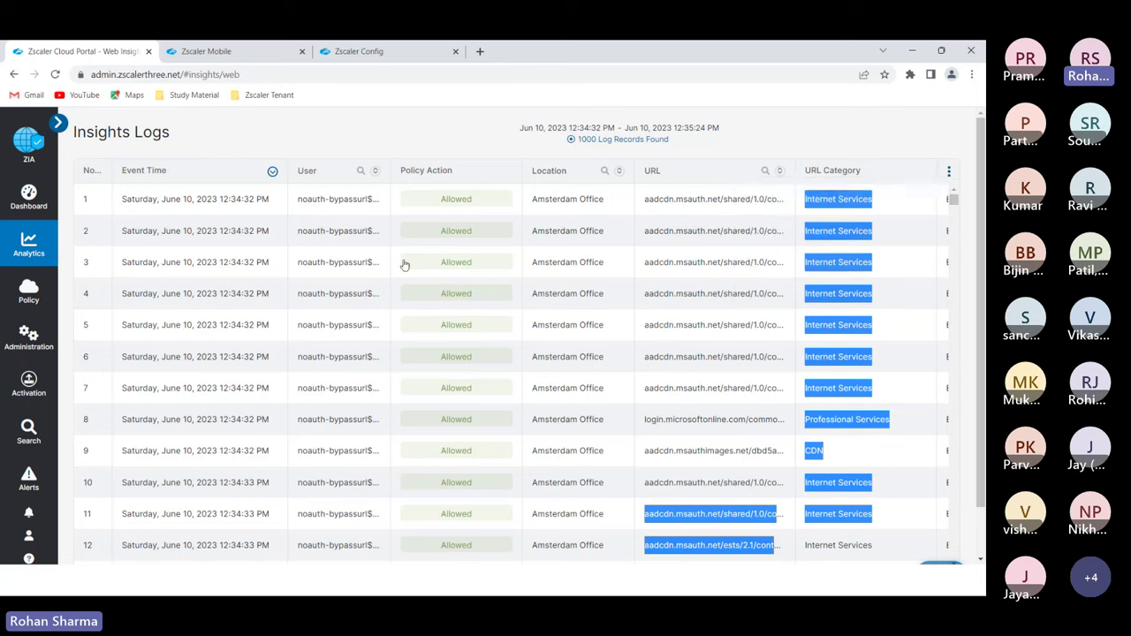
# Open Mobile Insights and keep the timeframe at Current Day.
pyautogui.moveTo(28, 244)
pyautogui.scroll(-1, 171, 338)
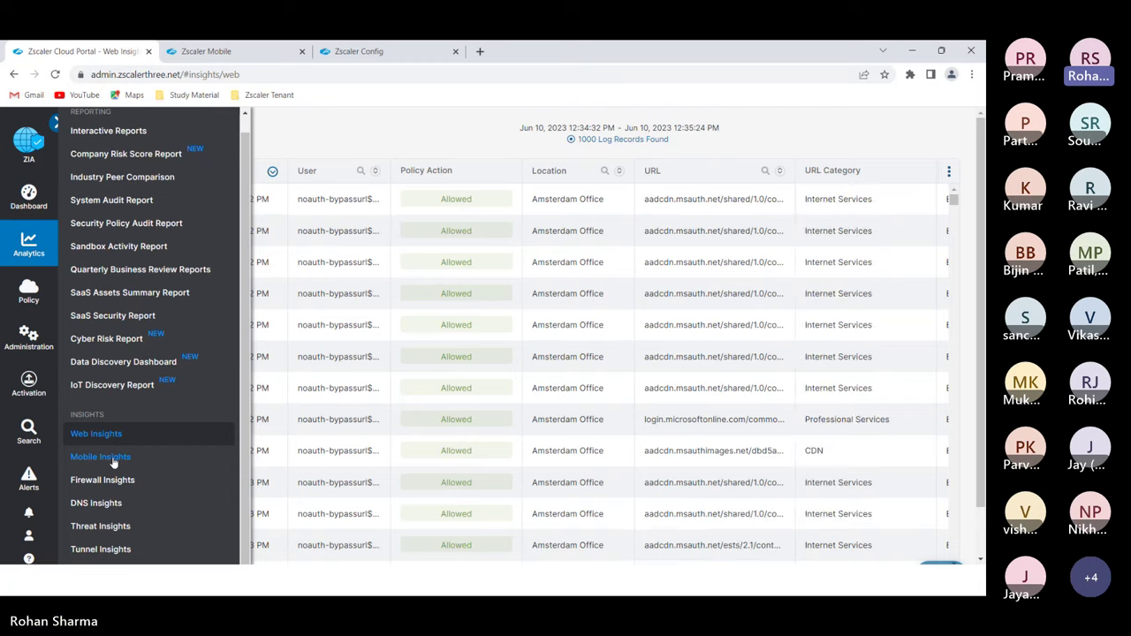
pyautogui.click(113, 459)
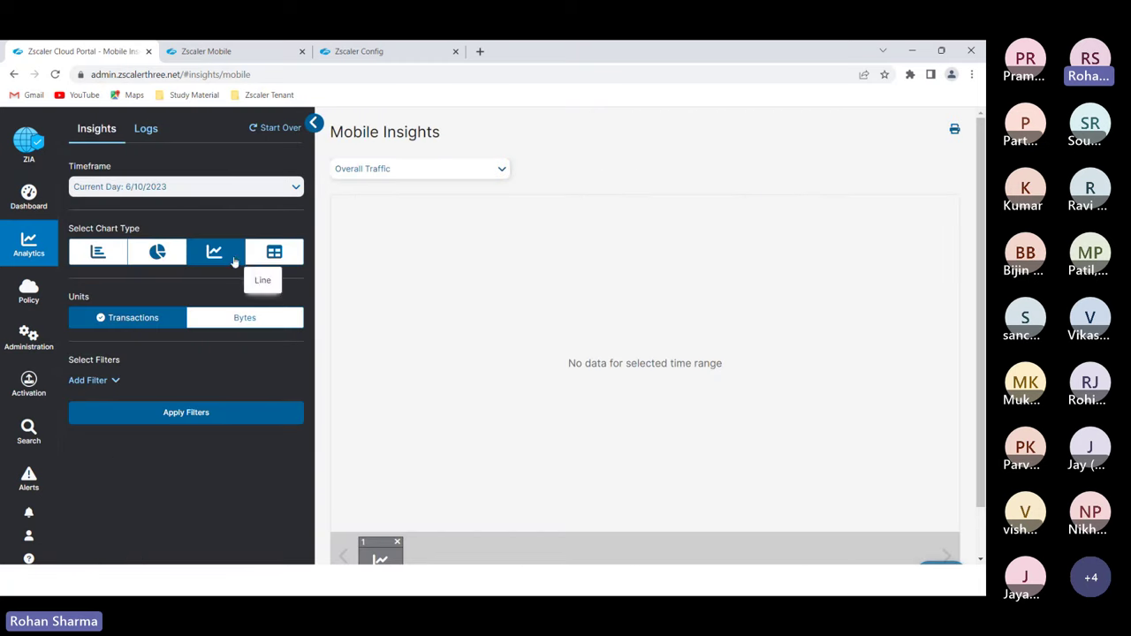
pyautogui.click(205, 187)
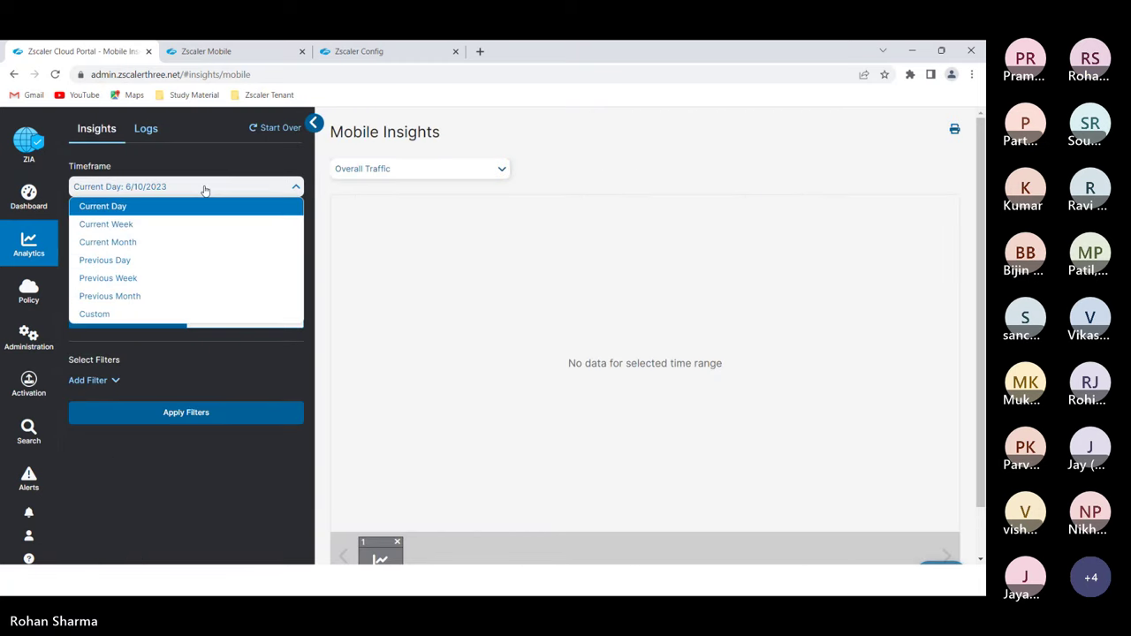
pyautogui.click(137, 209)
# Add a Location filter that includes Amsterdam Office and apply it to the Mobile Insights chart.
pyautogui.click(104, 381)
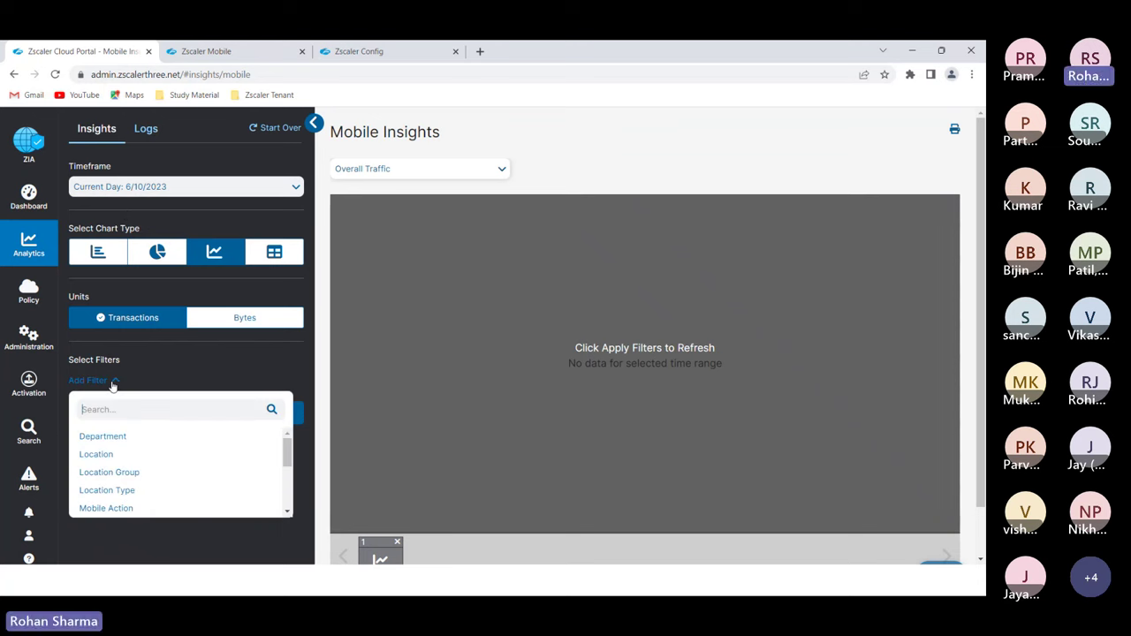
pyautogui.click(112, 455)
pyautogui.click(122, 439)
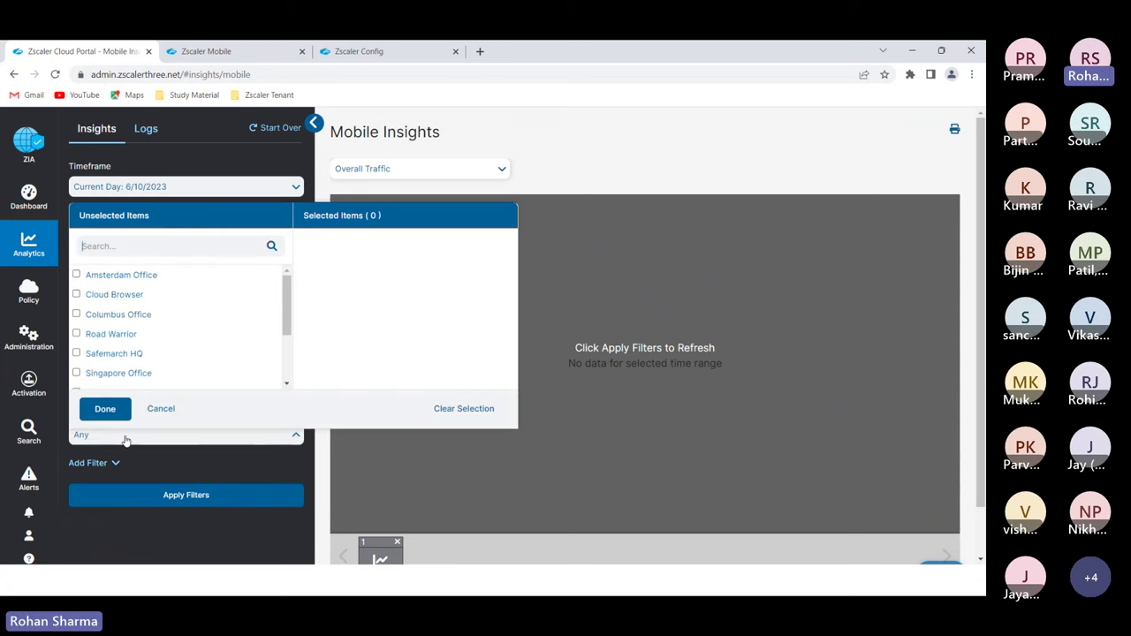
pyautogui.scroll(-2, 133, 298)
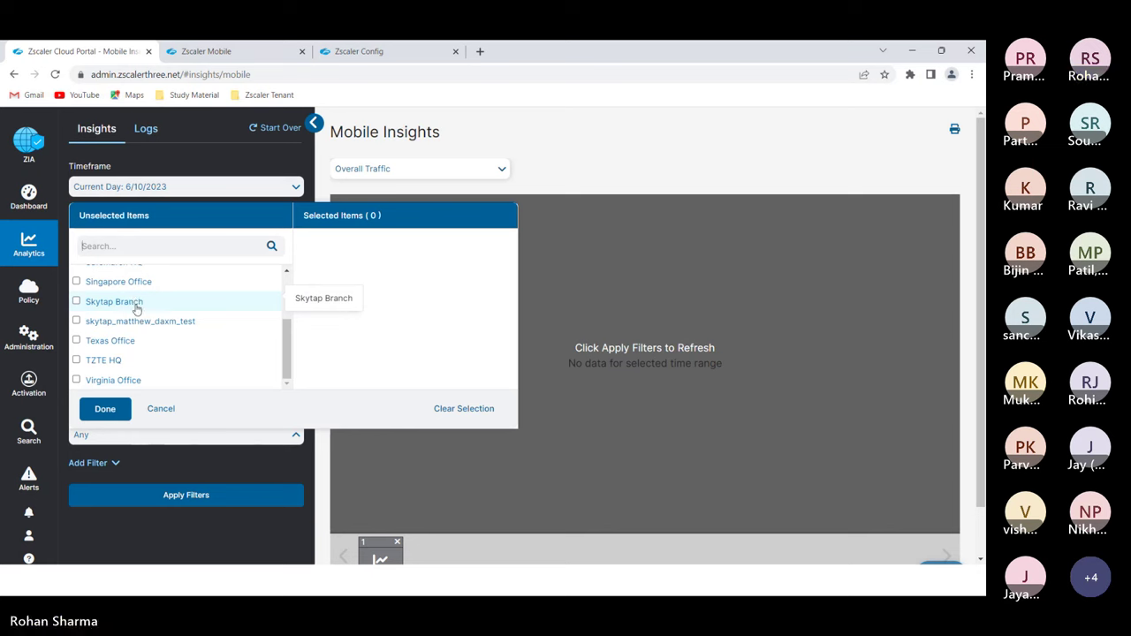
pyautogui.scroll(3, 137, 354)
pyautogui.click(106, 280)
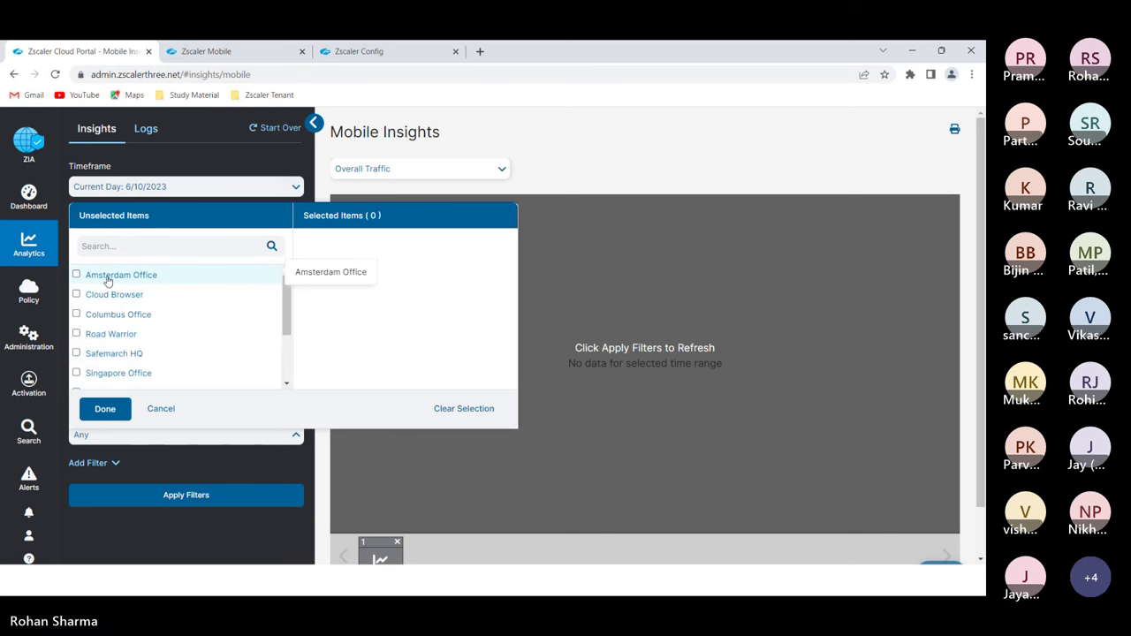
pyautogui.click(104, 408)
pyautogui.click(188, 500)
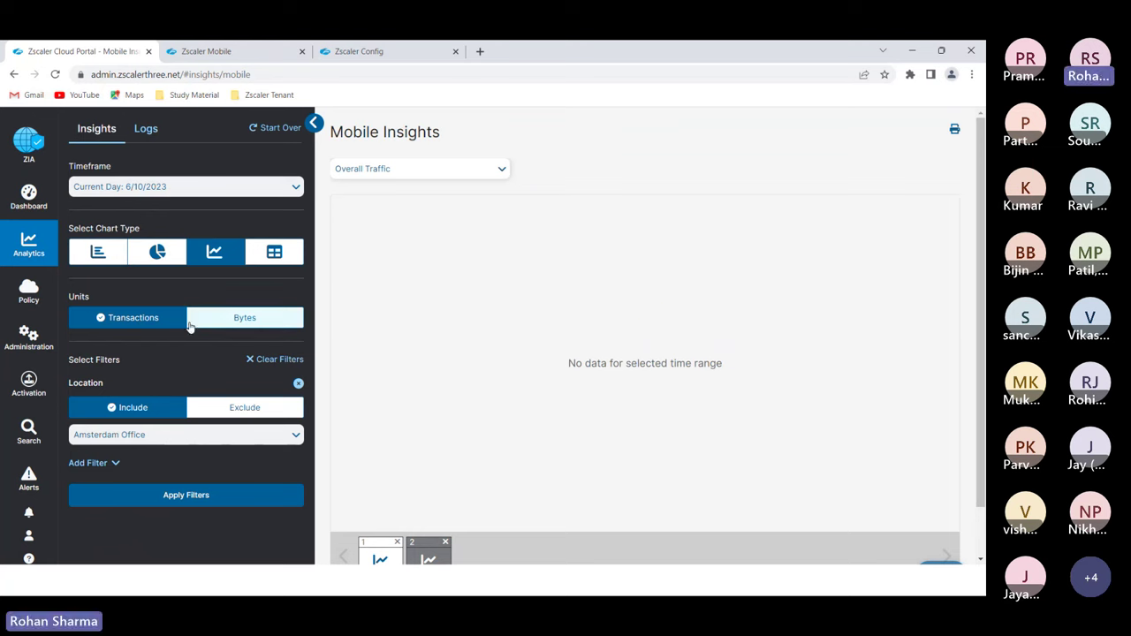
# Change the included location from Amsterdam Office to Road Warrior and apply the filter.
pyautogui.click(137, 437)
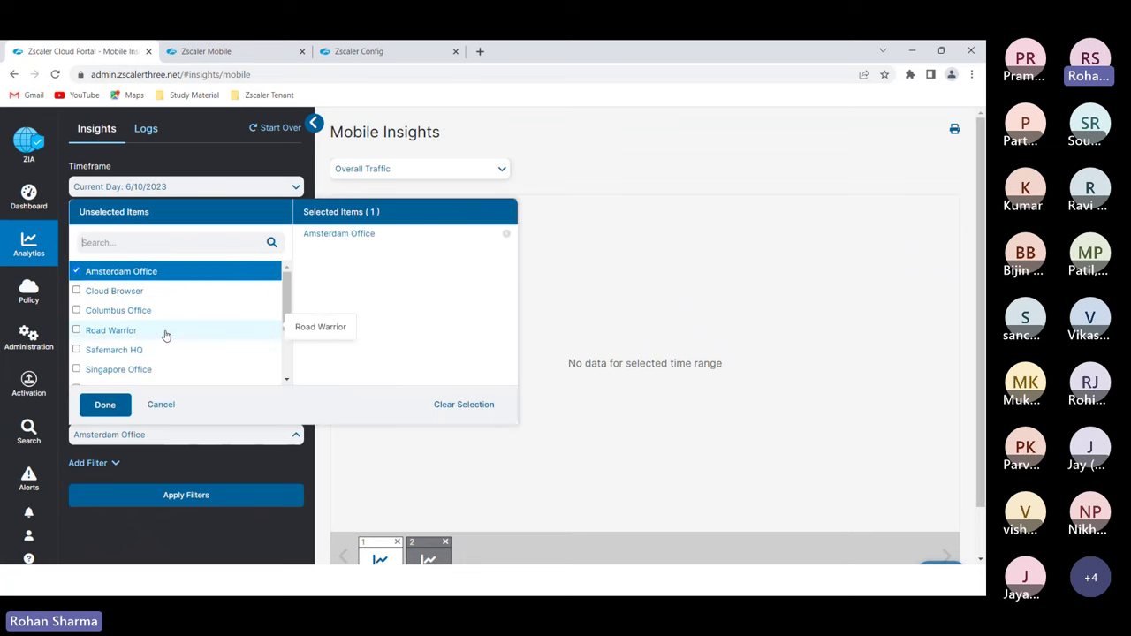
pyautogui.click(76, 272)
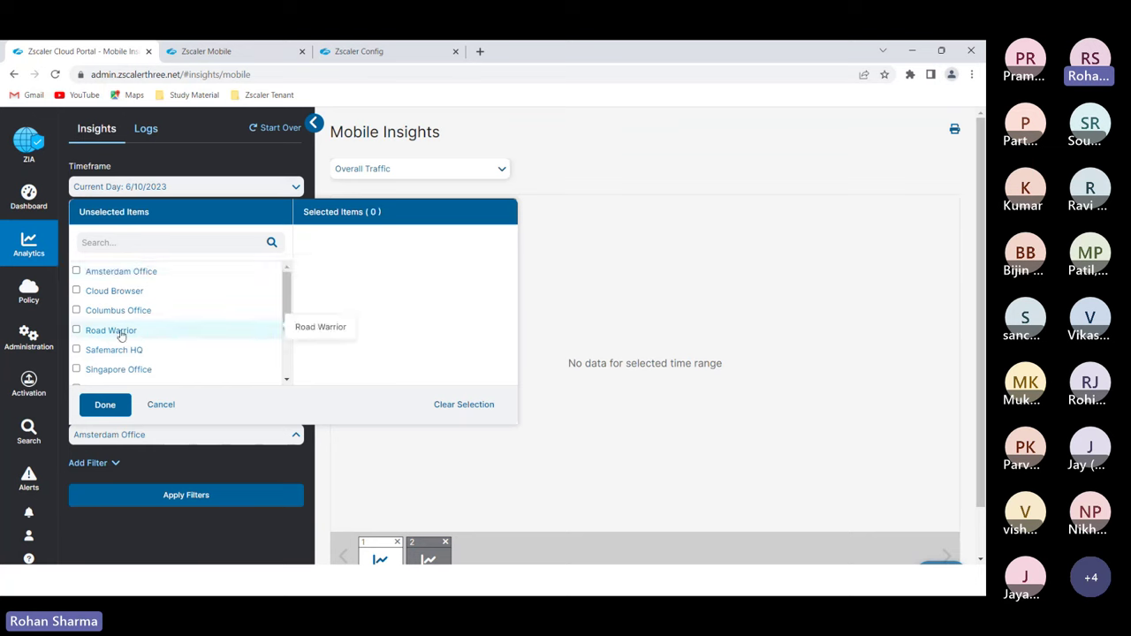
pyautogui.click(80, 330)
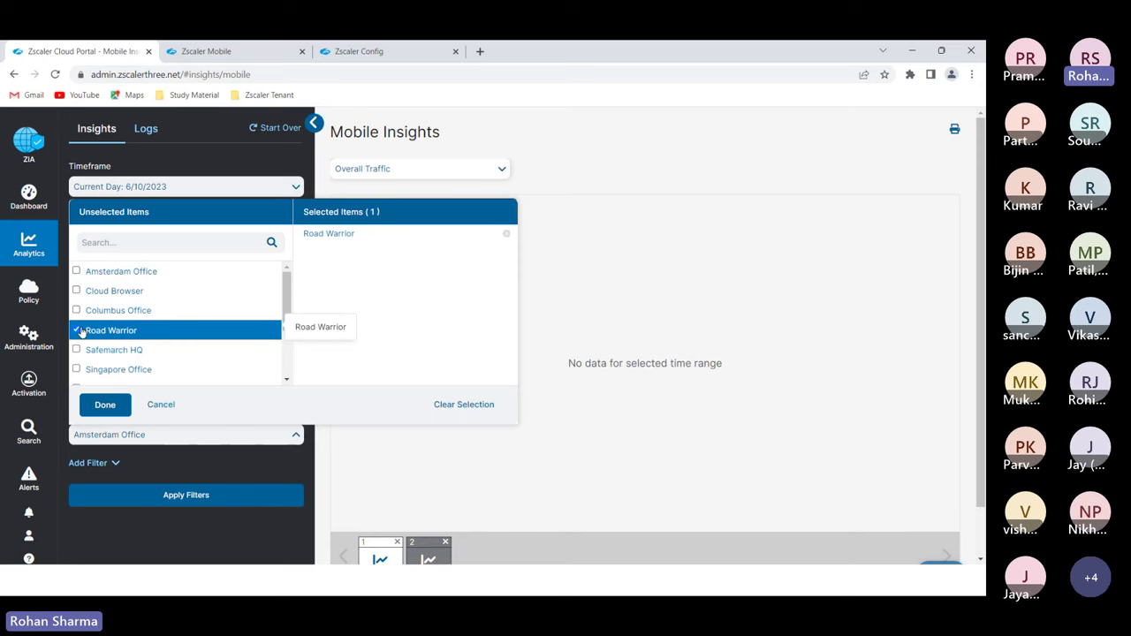
pyautogui.click(100, 405)
pyautogui.click(157, 501)
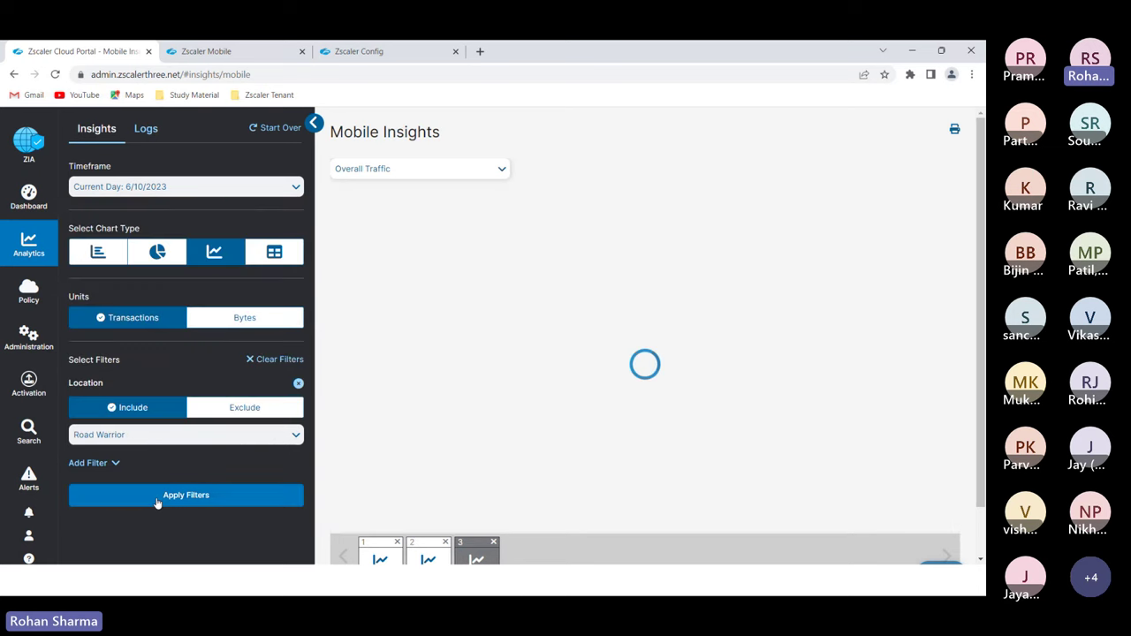
# Set the Mobile Insights timeframe to Current Week and reapply the filters.
pyautogui.click(172, 189)
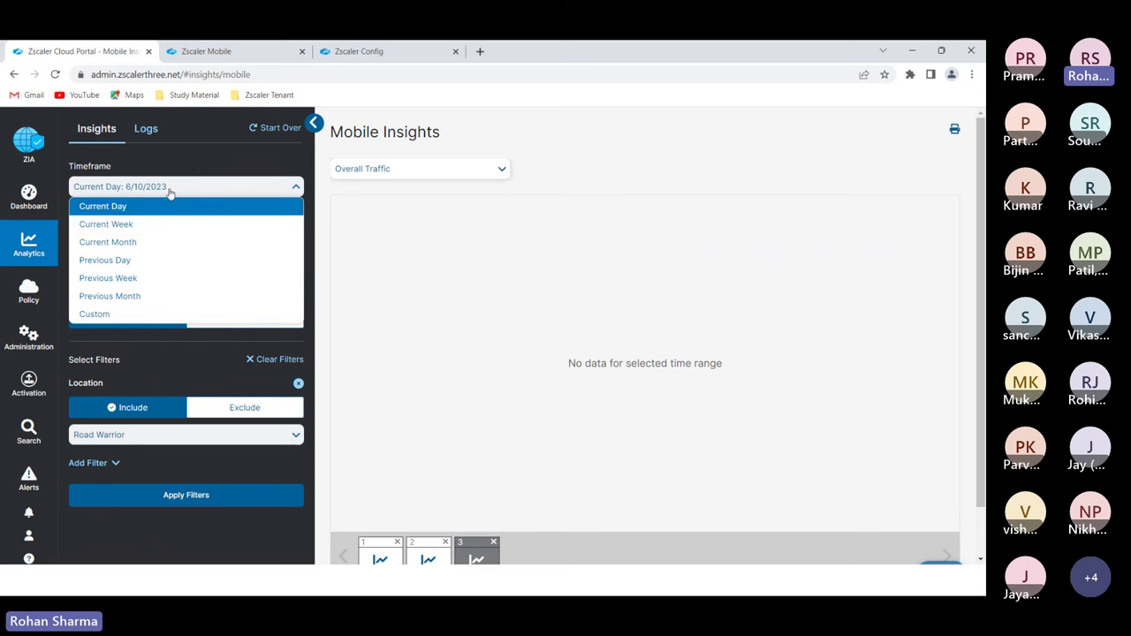
pyautogui.click(126, 225)
pyautogui.click(170, 496)
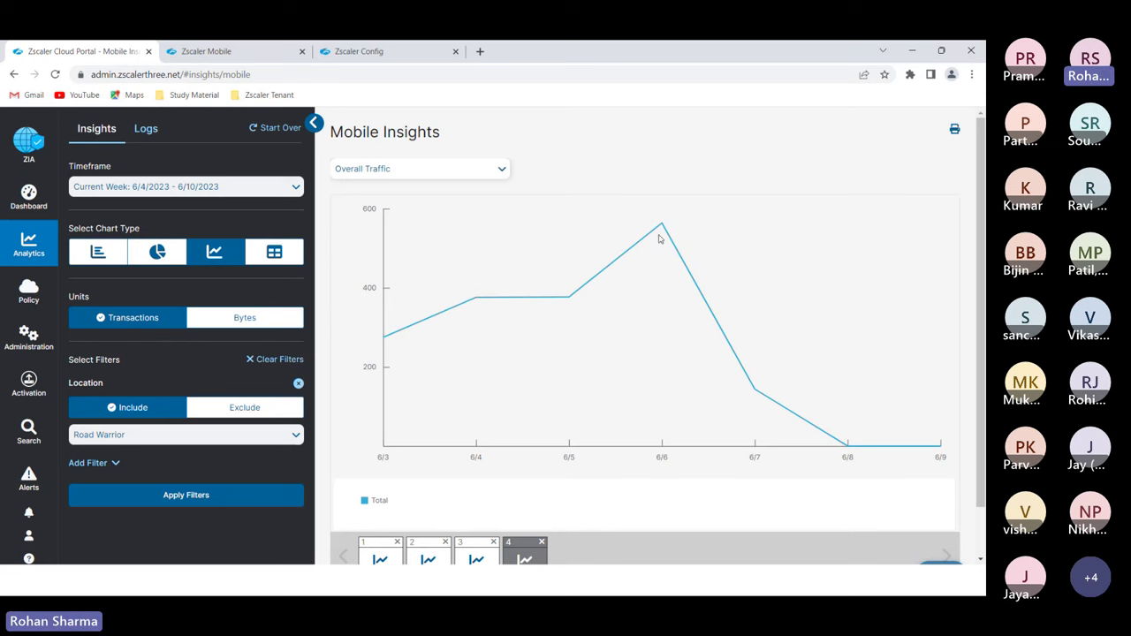
# Retrieve the Mobile Insights logs for Road Warrior in the current week and look through the records.
pyautogui.click(150, 131)
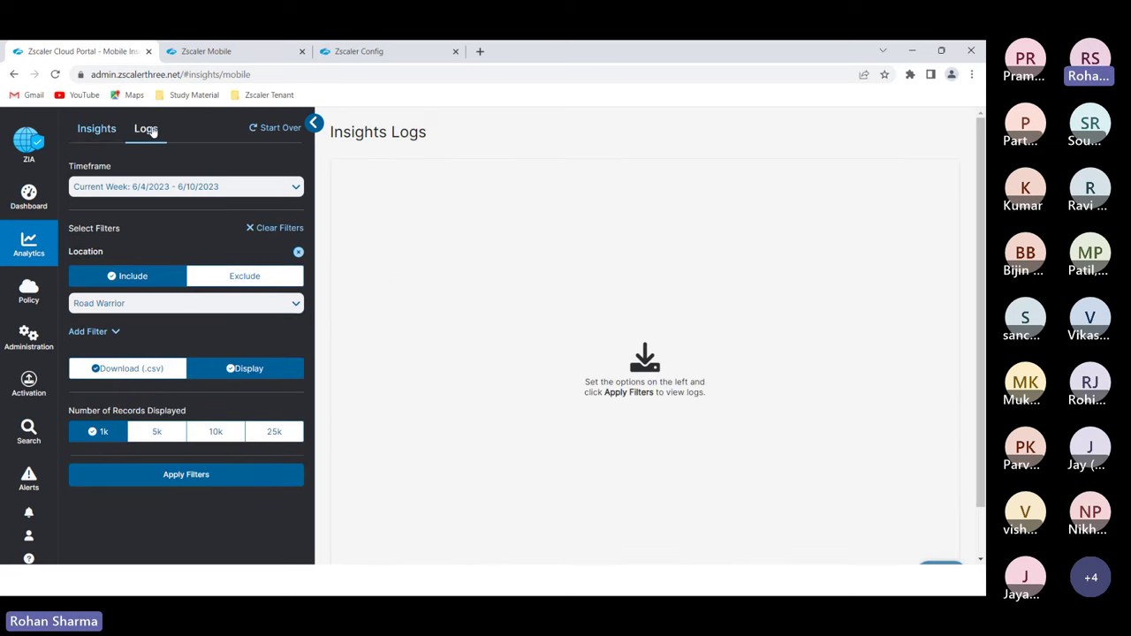
pyautogui.click(146, 475)
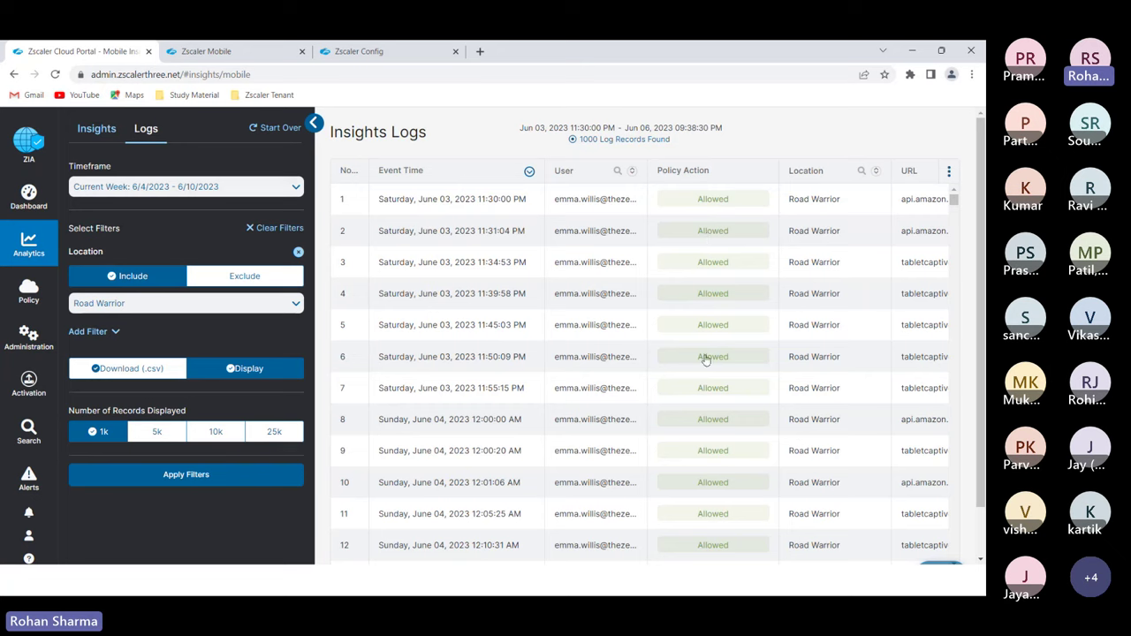
pyautogui.scroll(-15, 712, 454)
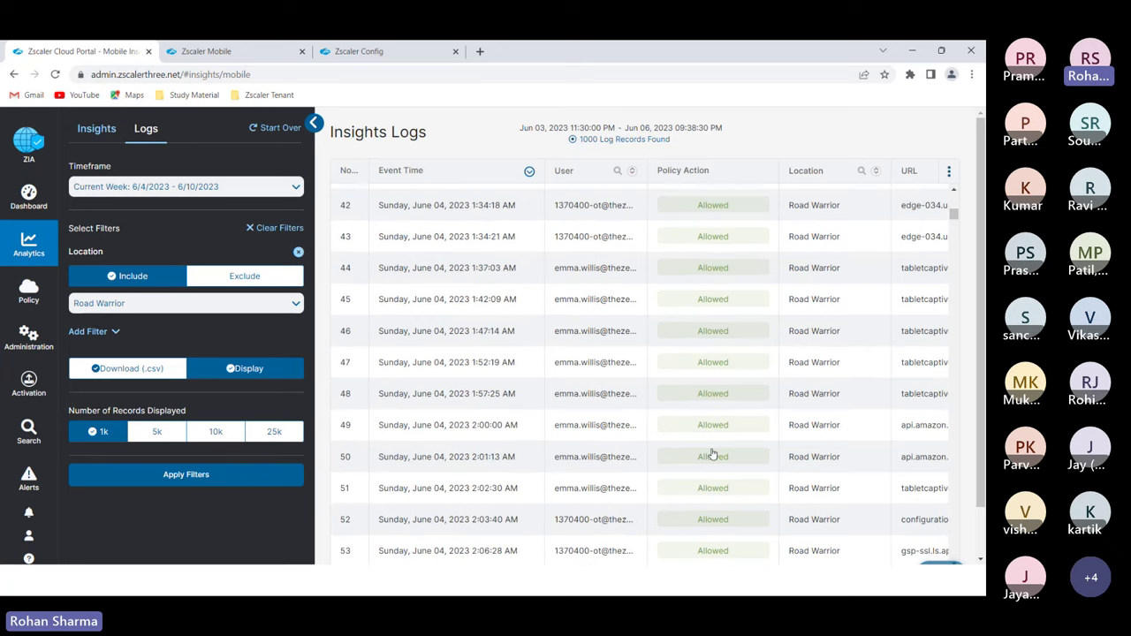
pyautogui.scroll(-20, 712, 454)
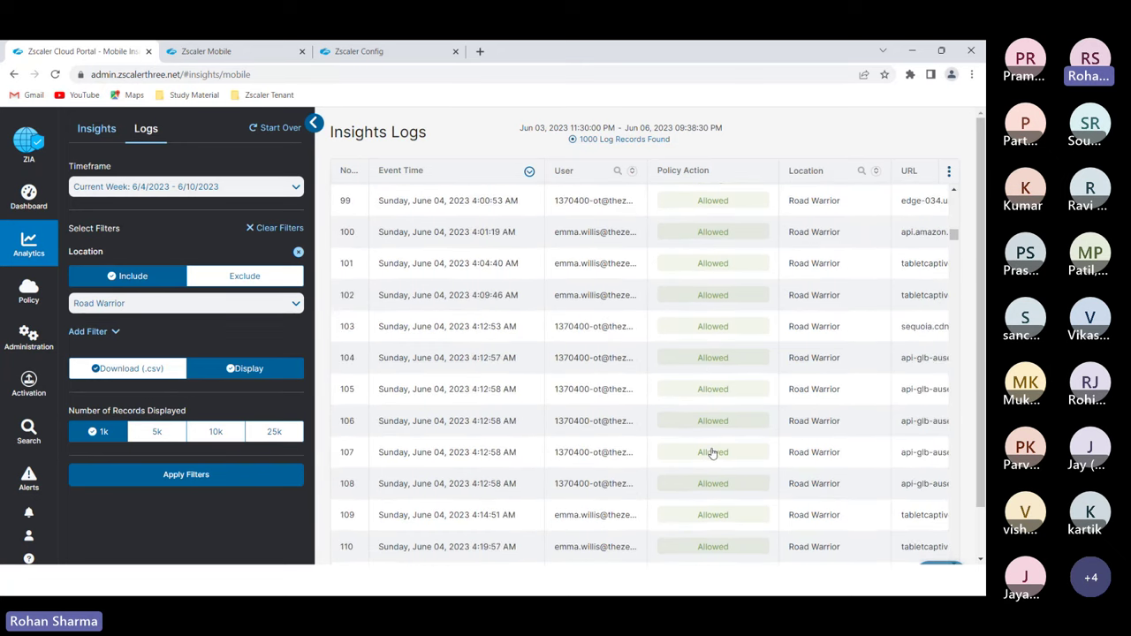
pyautogui.scroll(20, 712, 453)
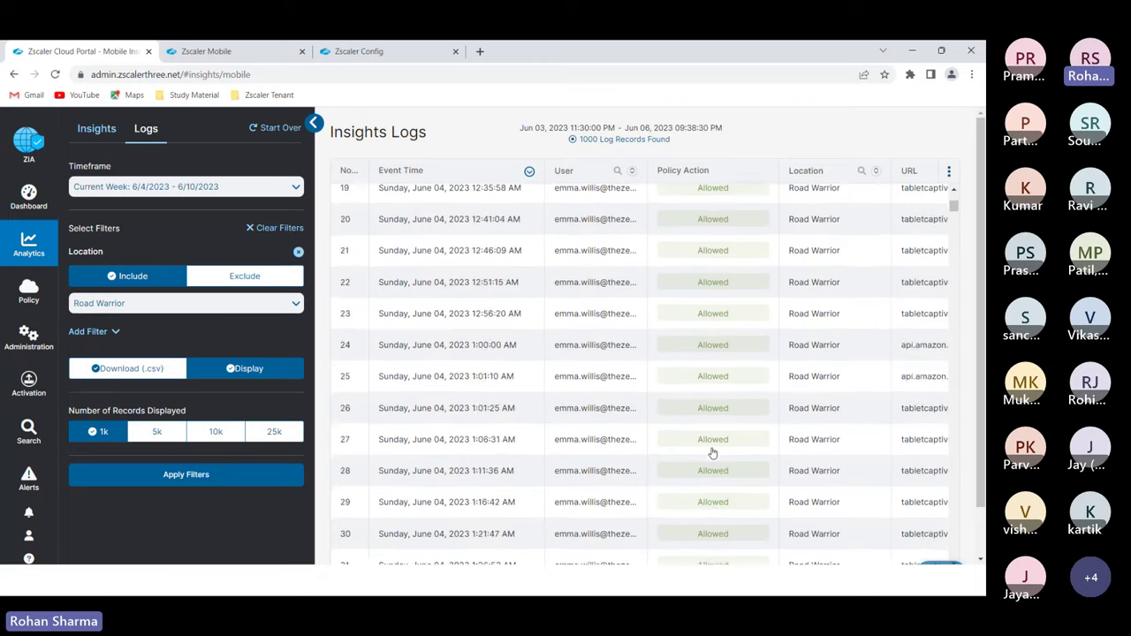
pyautogui.scroll(6, 712, 452)
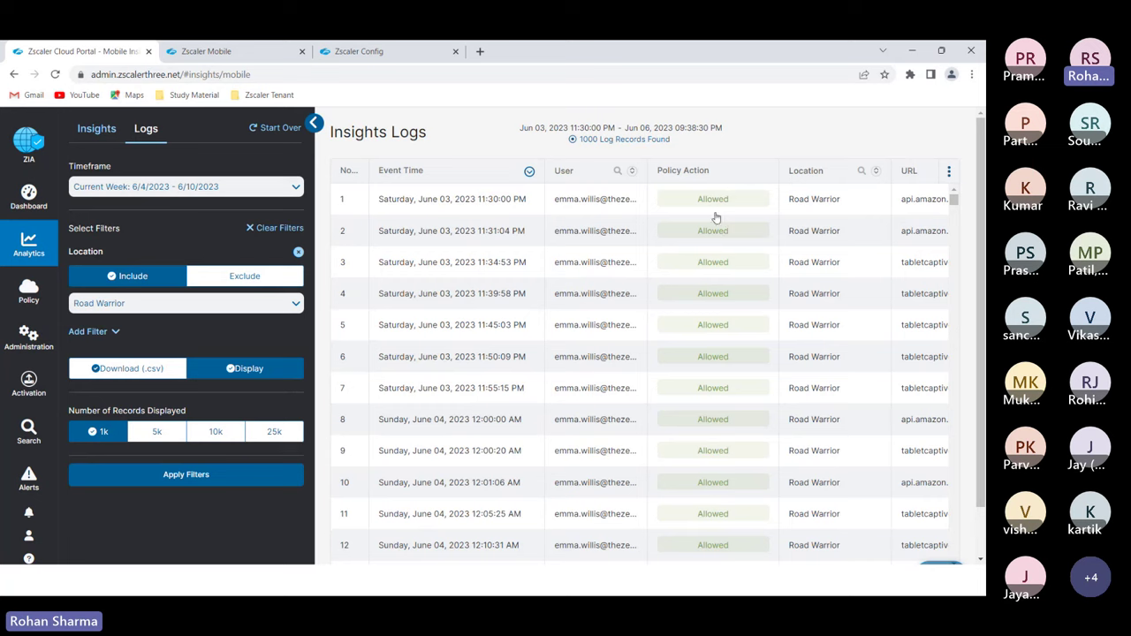
# Open the Firewall Insights logs, add a Location filter set to Any, and retrieve the current day's records.
pyautogui.moveTo(29, 240)
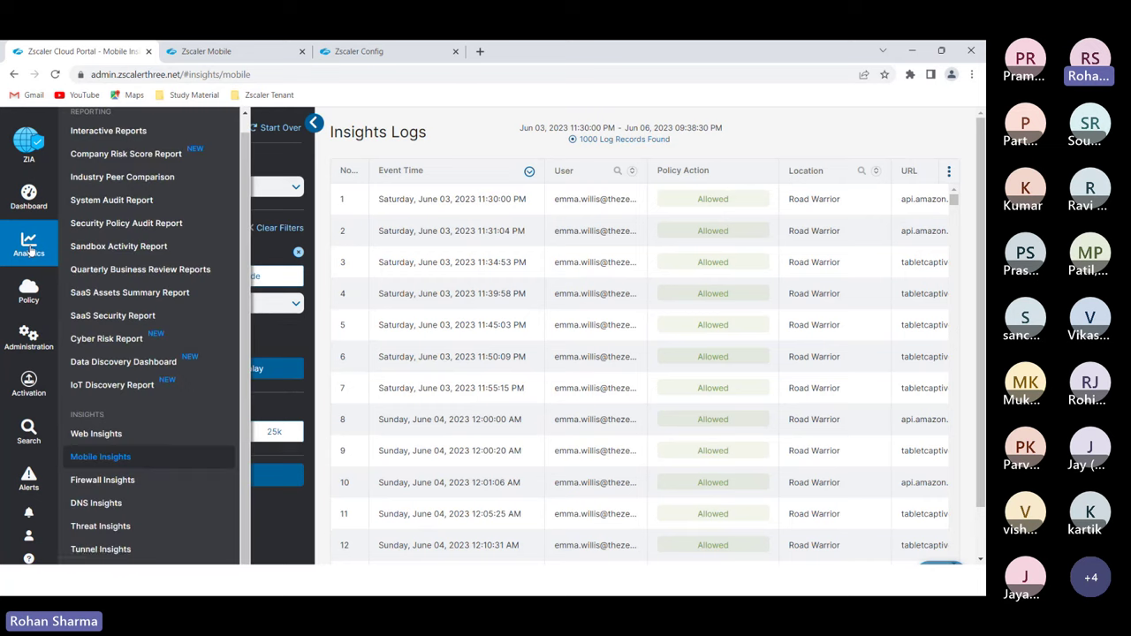
pyautogui.click(99, 485)
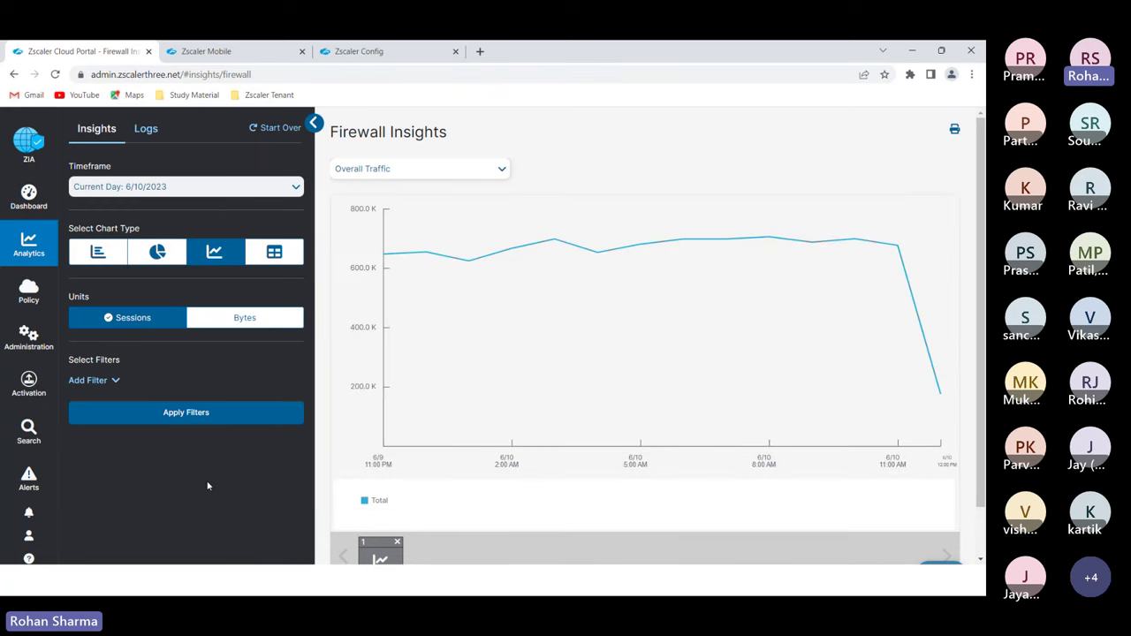
pyautogui.click(144, 129)
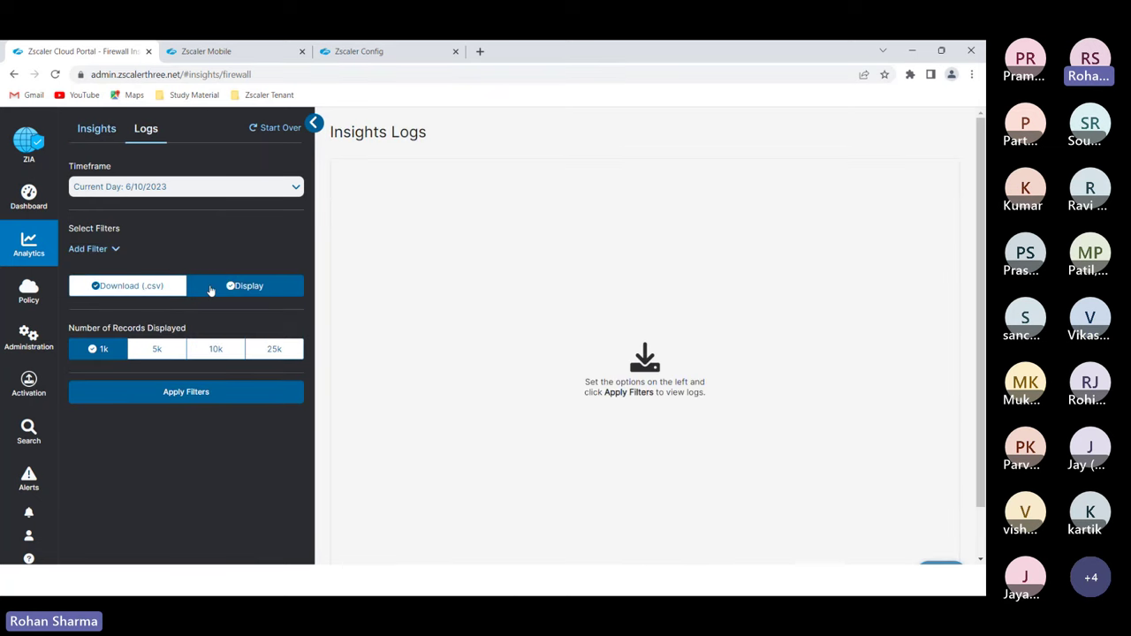
pyautogui.click(111, 250)
pyautogui.write('loca')
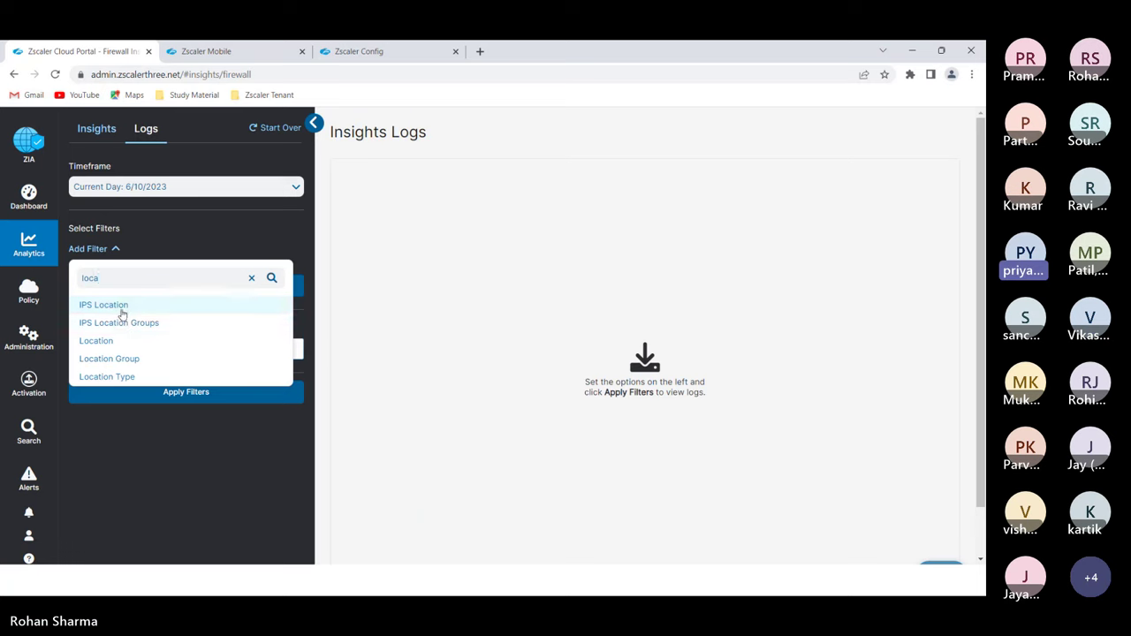
pyautogui.click(111, 341)
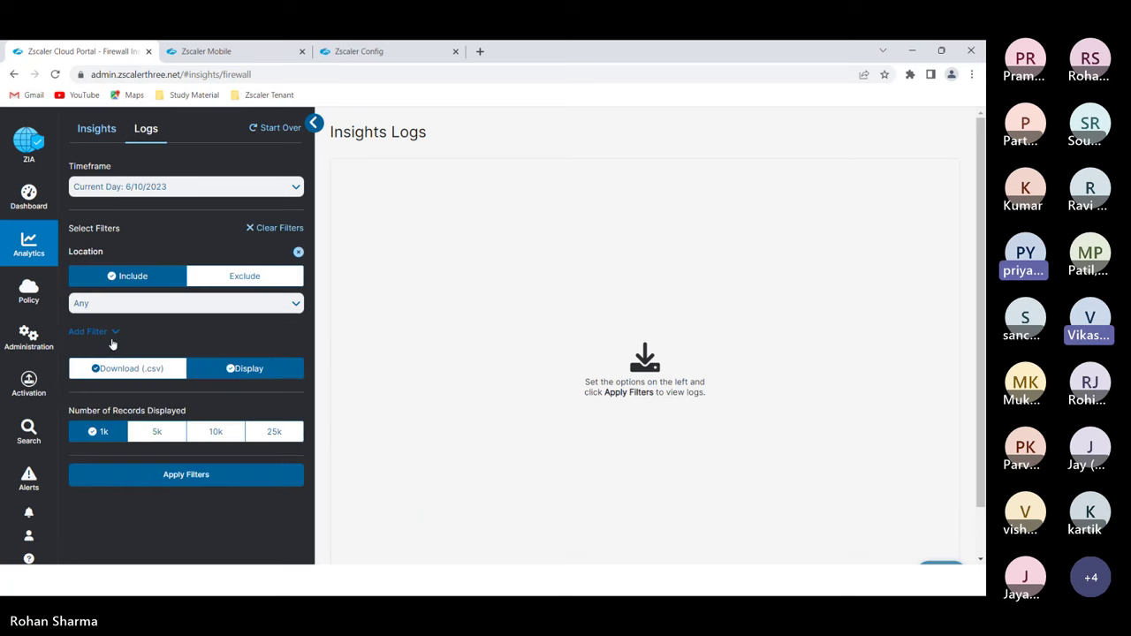
pyautogui.click(161, 474)
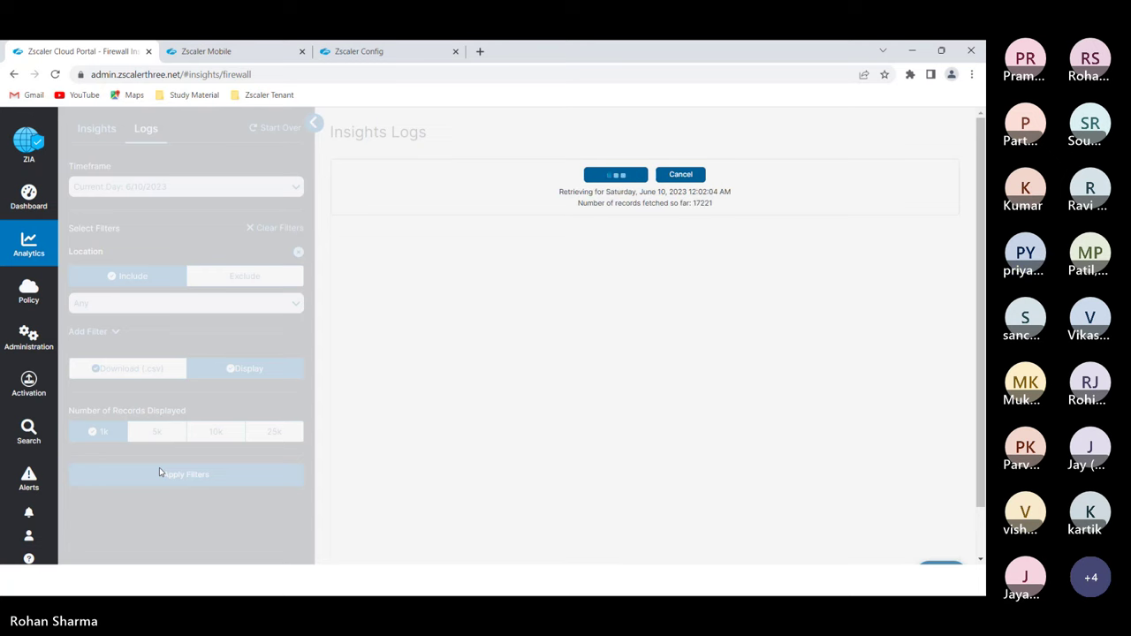
# Switch to Microsoft Whiteboard and, in an empty area, draw a small device box joined by a line to a box labelled ZEN.
pyautogui.hotkey('alt', 'Tab')
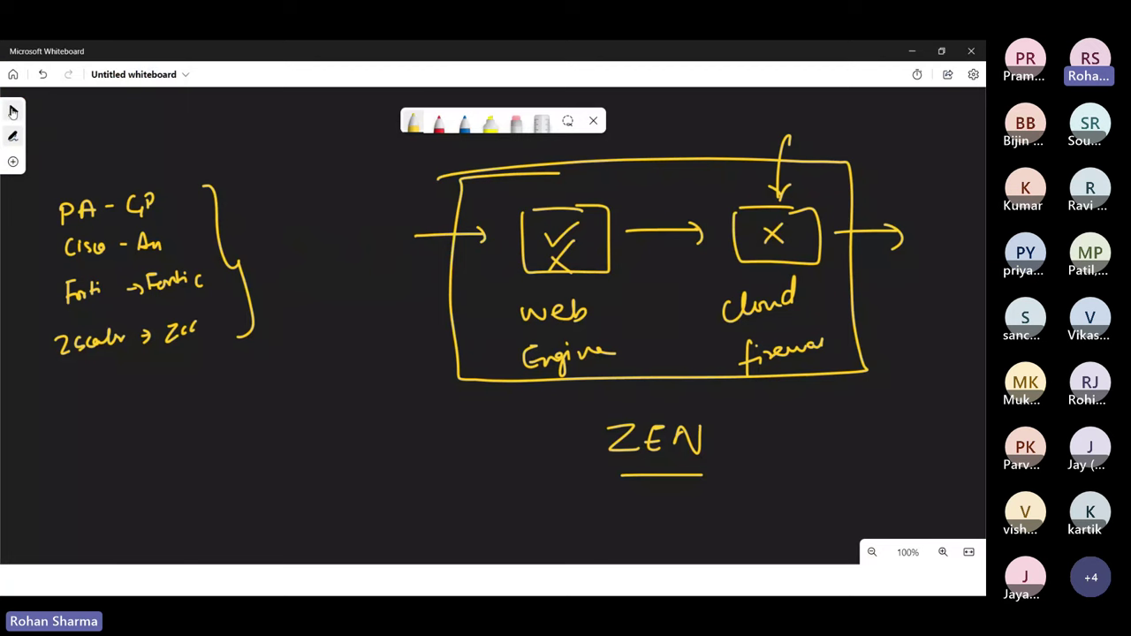
pyautogui.click(13, 110)
pyautogui.moveTo(438, 471); pyautogui.dragTo(635, 121)
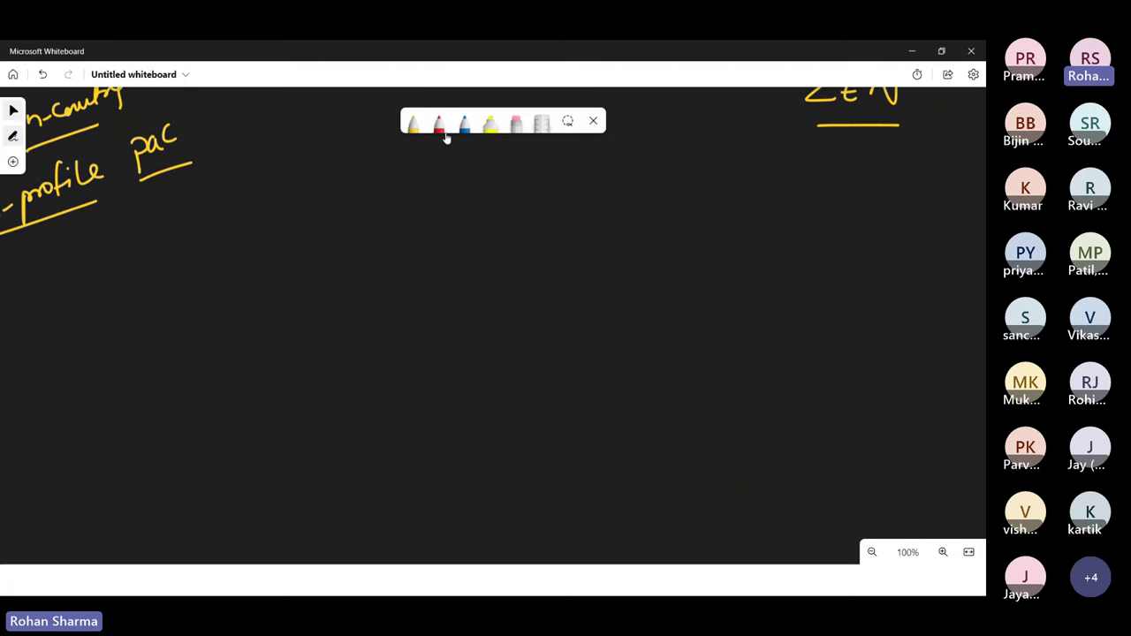
pyautogui.click(415, 133)
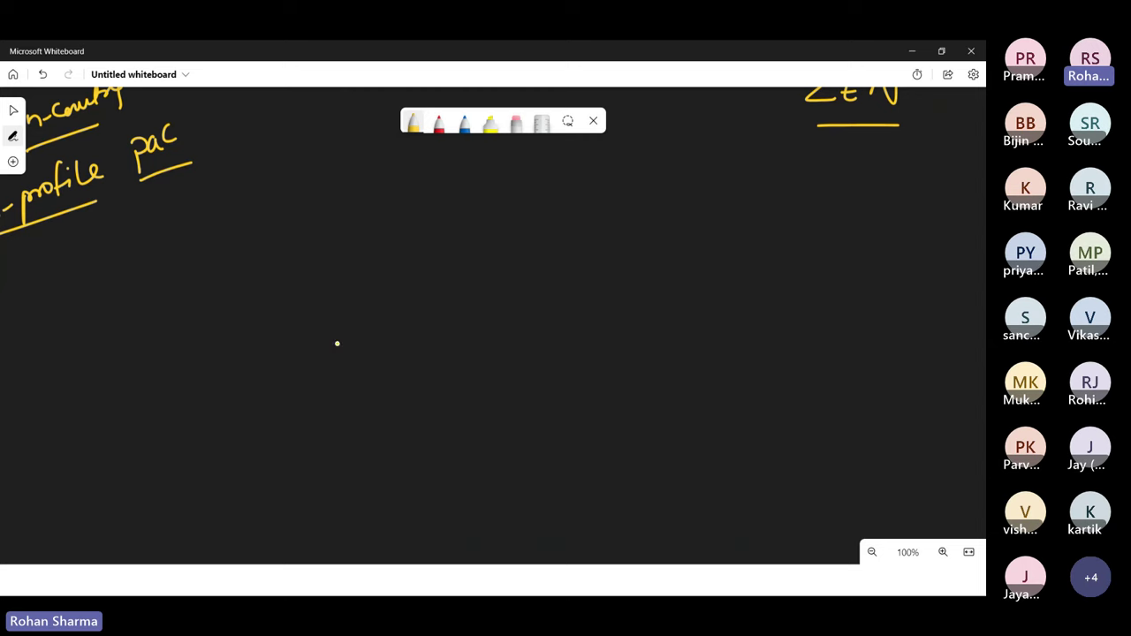
pyautogui.moveTo(241, 307); pyautogui.dragTo(277, 307)
pyautogui.moveTo(240, 310)
pyautogui.mouseDown()
pyautogui.moveTo(239, 339)
pyautogui.moveTo(277, 314)
pyautogui.moveTo(262, 352)
pyautogui.moveTo(288, 325)
pyautogui.moveTo(405, 326)
pyautogui.moveTo(444, 302)
pyautogui.mouseUp()
pyautogui.moveTo(416, 306)
pyautogui.mouseDown()
pyautogui.moveTo(419, 353)
pyautogui.moveTo(460, 305)
pyautogui.mouseUp()
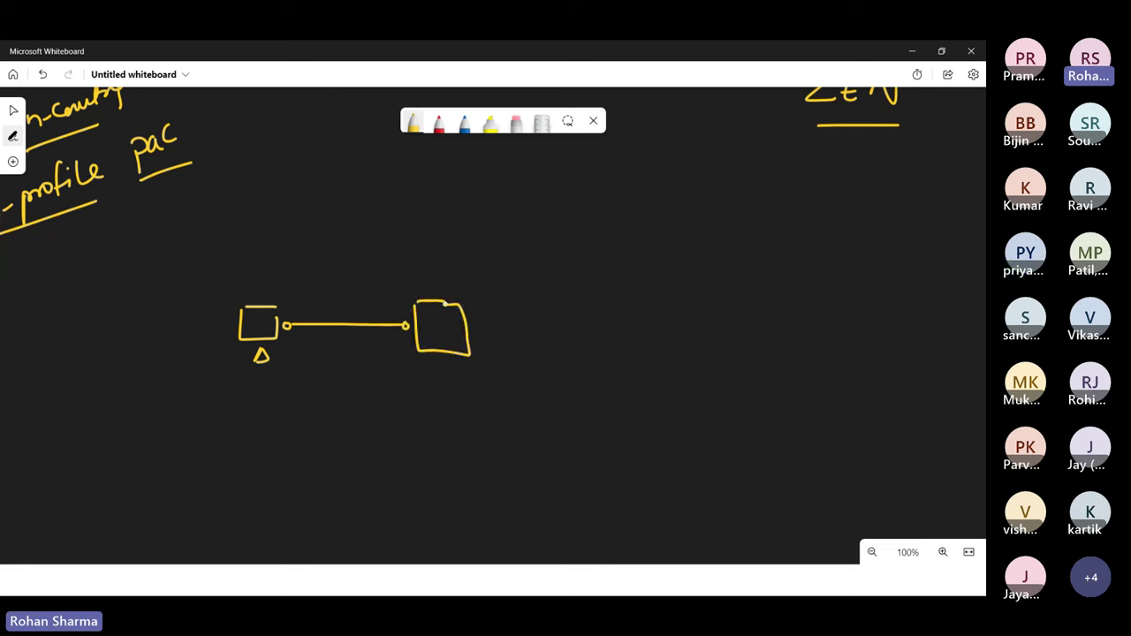
pyautogui.moveTo(425, 379)
pyautogui.mouseDown()
pyautogui.moveTo(461, 390)
pyautogui.moveTo(479, 375)
pyautogui.mouseUp()
# Draw a line from the ZEN box to a new box labelled facebook.com.
pyautogui.moveTo(479, 325); pyautogui.dragTo(482, 325)
pyautogui.moveTo(492, 325)
pyautogui.mouseDown()
pyautogui.moveTo(611, 324)
pyautogui.moveTo(629, 350)
pyautogui.moveTo(646, 298)
pyautogui.moveTo(631, 301)
pyautogui.mouseUp()
pyautogui.moveTo(636, 356); pyautogui.dragTo(638, 382)
pyautogui.moveTo(631, 373); pyautogui.dragTo(785, 363)
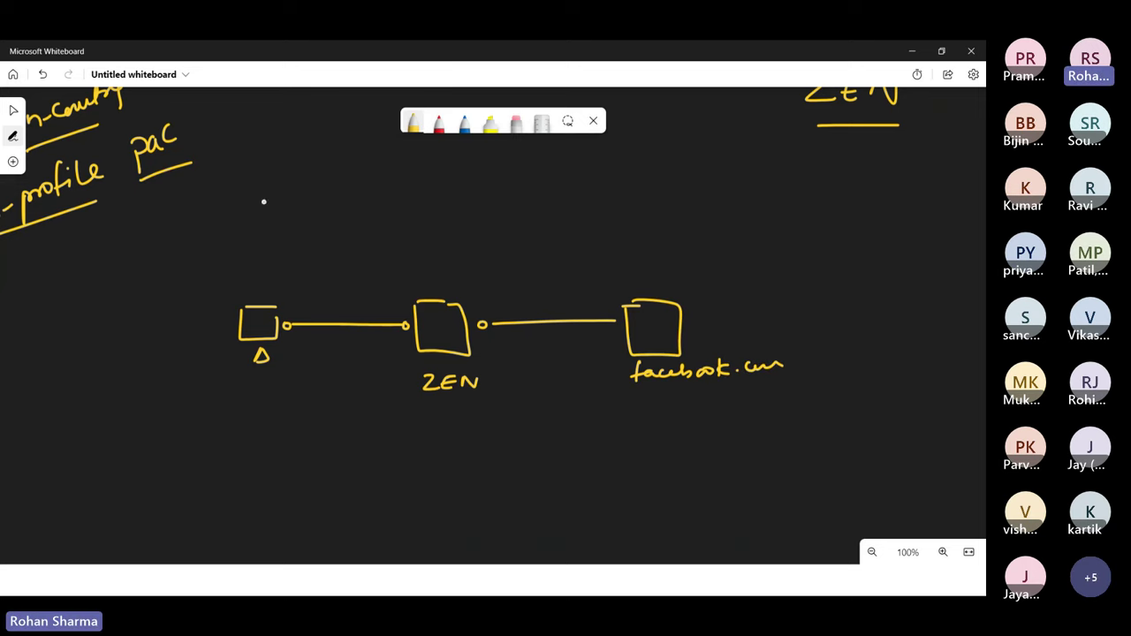
# Draw a long yellow vertical line below the device box.
pyautogui.click(13, 110)
pyautogui.scroll(-4, 155, 389)
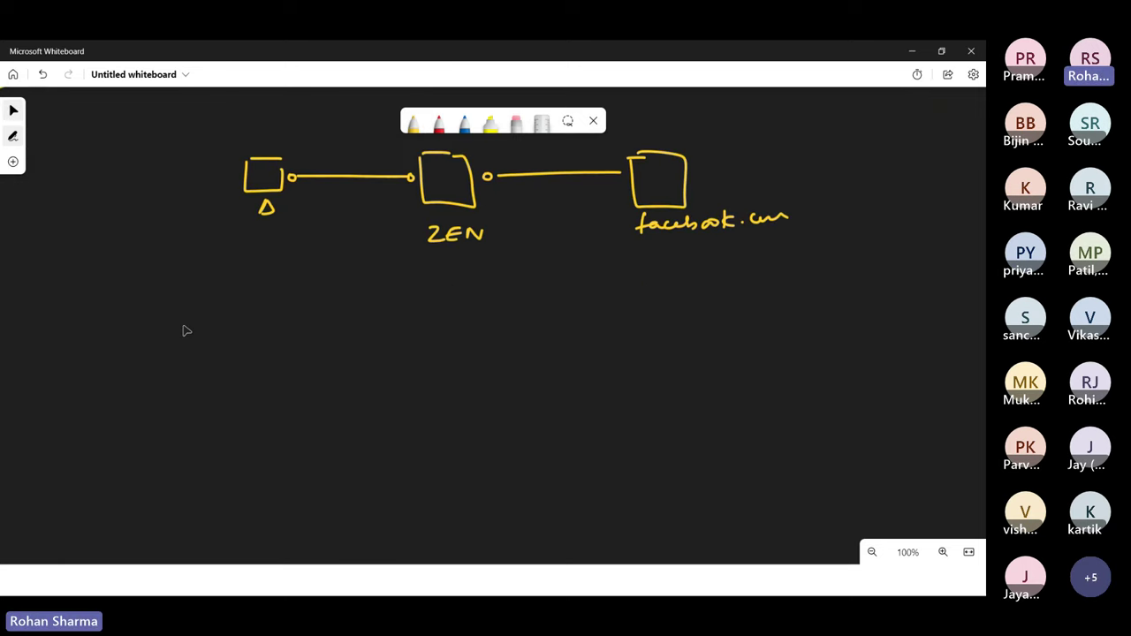
pyautogui.click(414, 125)
pyautogui.moveTo(265, 248); pyautogui.dragTo(266, 477)
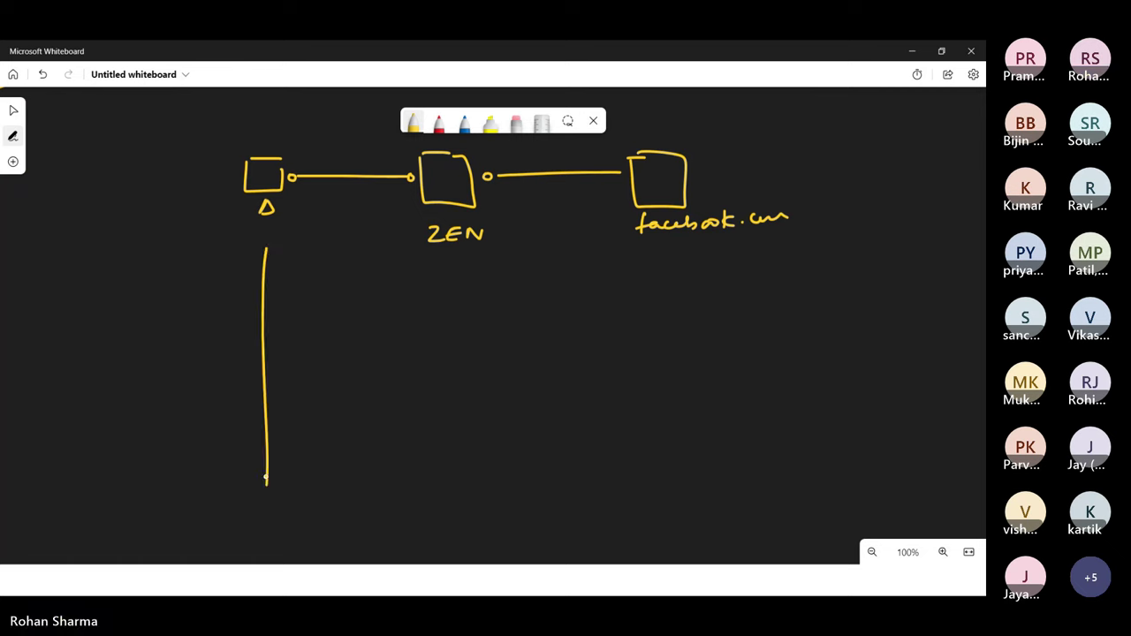
# Sketch the connection handshake below the nodes with the remaining lifelines, three alternating arrows and a closing horizontal line marked "Estab".
pyautogui.moveTo(687, 268); pyautogui.dragTo(685, 451)
pyautogui.moveTo(471, 282); pyautogui.dragTo(463, 463)
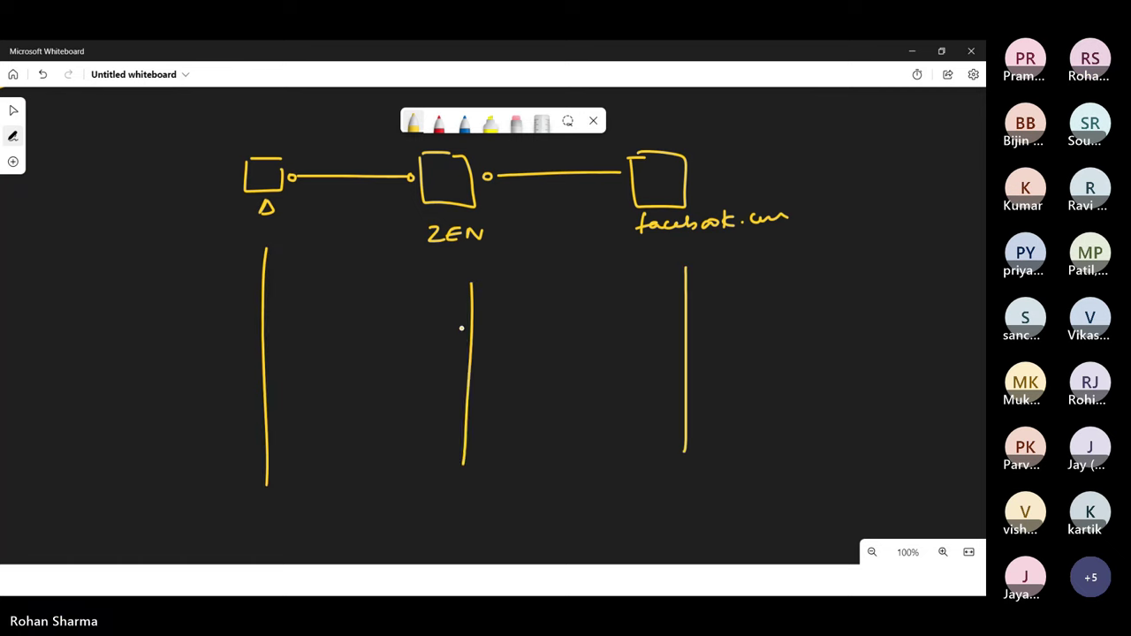
pyautogui.moveTo(338, 285)
pyautogui.mouseDown()
pyautogui.moveTo(607, 300)
pyautogui.moveTo(371, 332)
pyautogui.moveTo(378, 345)
pyautogui.moveTo(601, 394)
pyautogui.moveTo(580, 402)
pyautogui.mouseUp()
pyautogui.moveTo(212, 406); pyautogui.dragTo(760, 417)
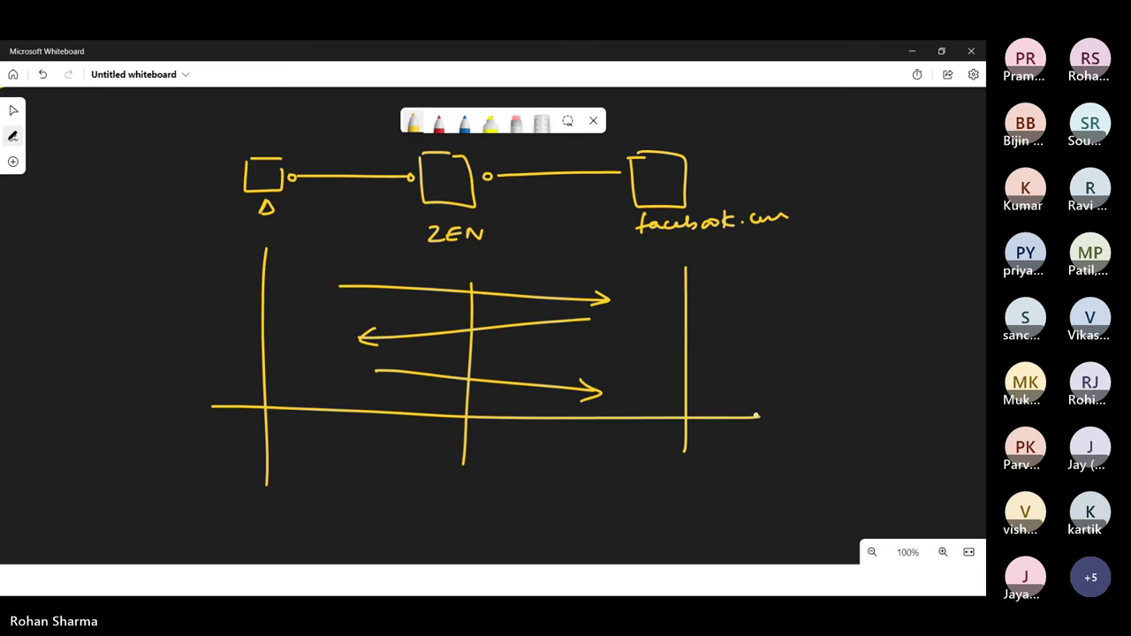
pyautogui.moveTo(124, 394); pyautogui.dragTo(178, 402)
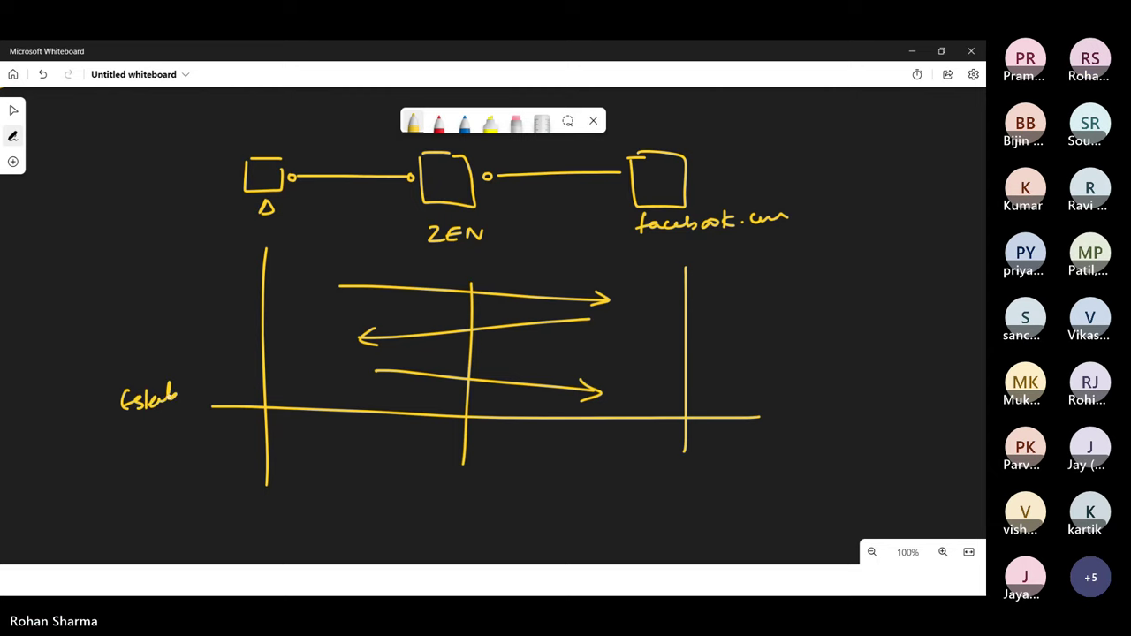
# Extend the client, ZEN and facebook.com lifelines downward below the horizontal line with the yellow pen.
pyautogui.click(13, 110)
pyautogui.scroll(-4, 416, 409)
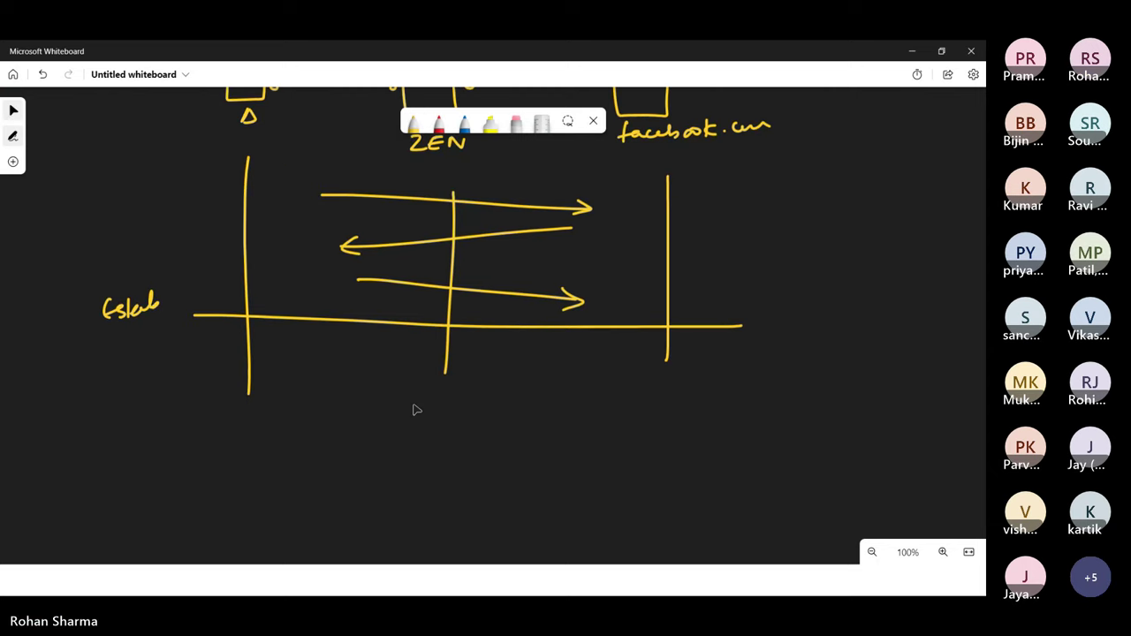
pyautogui.click(413, 123)
pyautogui.moveTo(264, 327); pyautogui.dragTo(278, 555)
pyautogui.moveTo(467, 306); pyautogui.dragTo(459, 486)
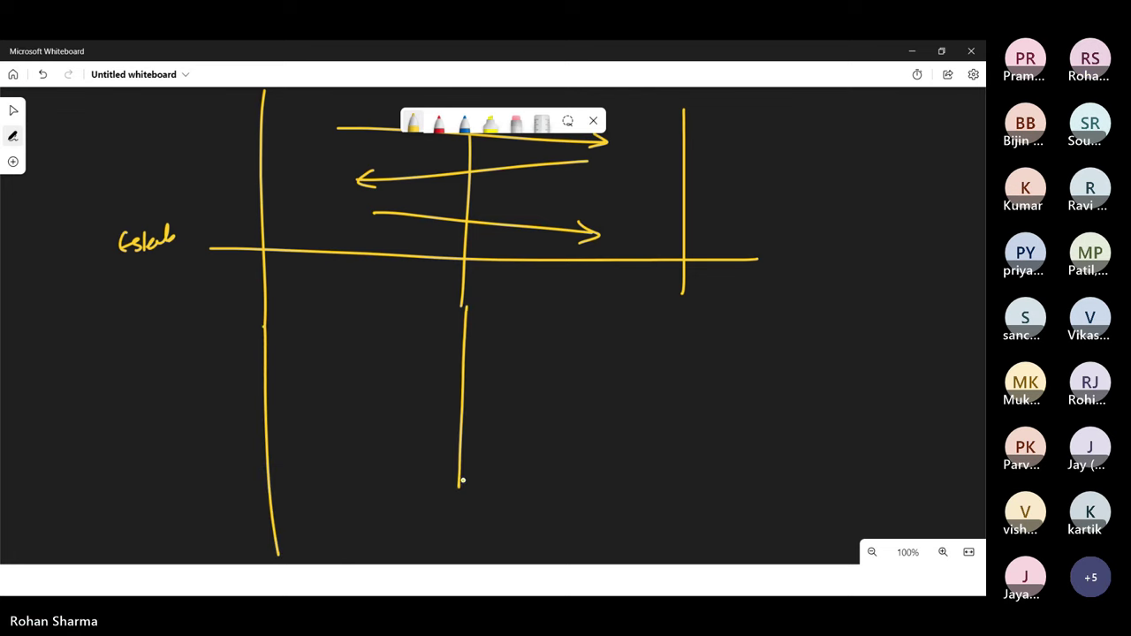
pyautogui.moveTo(682, 288); pyautogui.dragTo(698, 534)
# Draw an arrow from client to server below the horizontal line and bracket this section on the client side as "SSL hand".
pyautogui.moveTo(306, 289)
pyautogui.mouseDown()
pyautogui.moveTo(651, 312)
pyautogui.moveTo(625, 323)
pyautogui.mouseUp()
pyautogui.moveTo(221, 286); pyautogui.dragTo(187, 548)
pyautogui.moveTo(82, 360)
pyautogui.mouseDown()
pyautogui.moveTo(69, 404)
pyautogui.moveTo(80, 399)
pyautogui.mouseUp()
pyautogui.moveTo(103, 352); pyautogui.dragTo(142, 357)
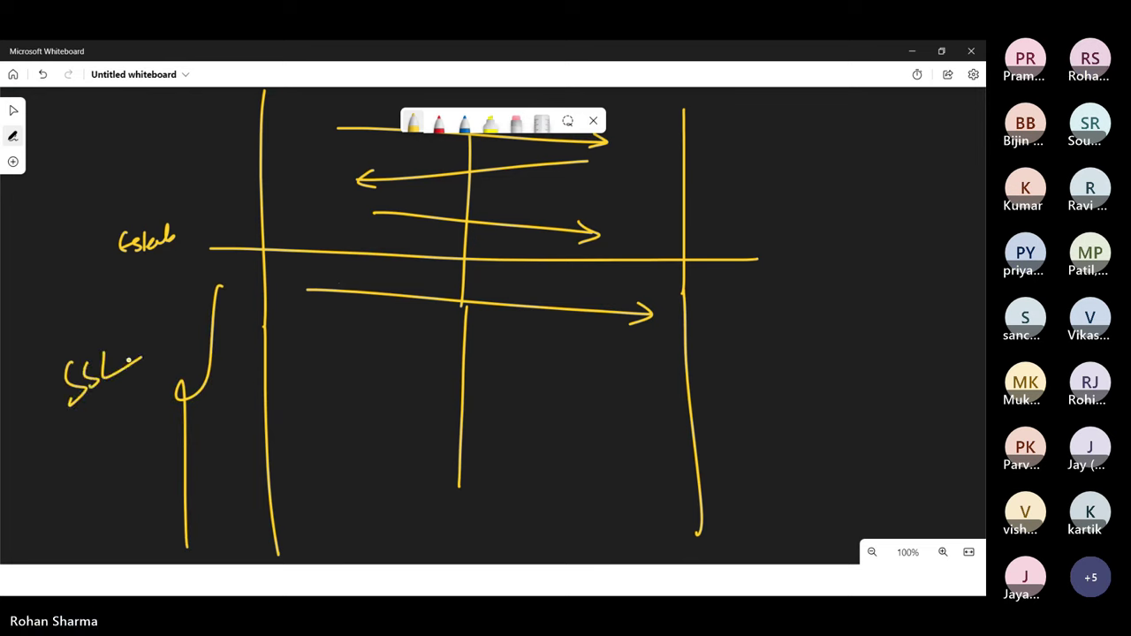
pyautogui.moveTo(66, 430)
pyautogui.mouseDown()
pyautogui.moveTo(70, 439)
pyautogui.moveTo(104, 427)
pyautogui.moveTo(133, 396)
pyautogui.mouseUp()
# Label the arrow from client to server "client hello".
pyautogui.moveTo(373, 276)
pyautogui.mouseDown()
pyautogui.moveTo(366, 288)
pyautogui.moveTo(384, 288)
pyautogui.mouseUp()
pyautogui.click(391, 274)
pyautogui.moveTo(389, 279)
pyautogui.mouseDown()
pyautogui.moveTo(432, 288)
pyautogui.moveTo(447, 275)
pyautogui.mouseUp()
pyautogui.moveTo(486, 273)
pyautogui.mouseDown()
pyautogui.moveTo(498, 295)
pyautogui.moveTo(517, 293)
pyautogui.mouseUp()
pyautogui.click(512, 276)
pyautogui.moveTo(518, 276); pyautogui.dragTo(534, 286)
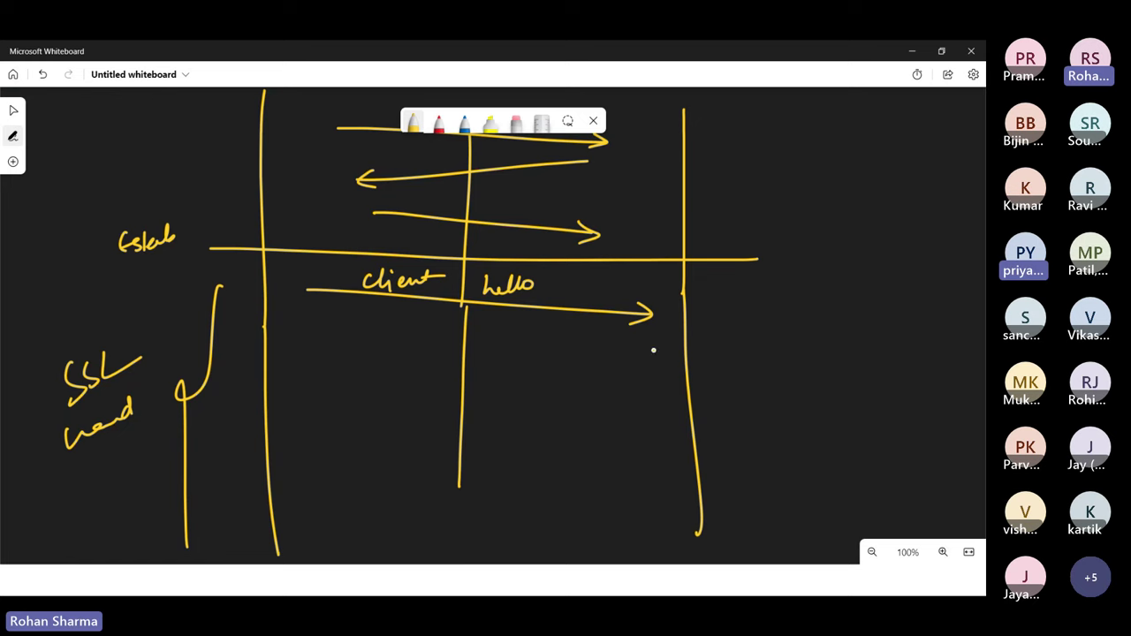
# Draw a return arrow from the server toward the client and label it "Server hello, Server certificate".
pyautogui.moveTo(663, 357)
pyautogui.mouseDown()
pyautogui.moveTo(373, 388)
pyautogui.moveTo(386, 403)
pyautogui.mouseUp()
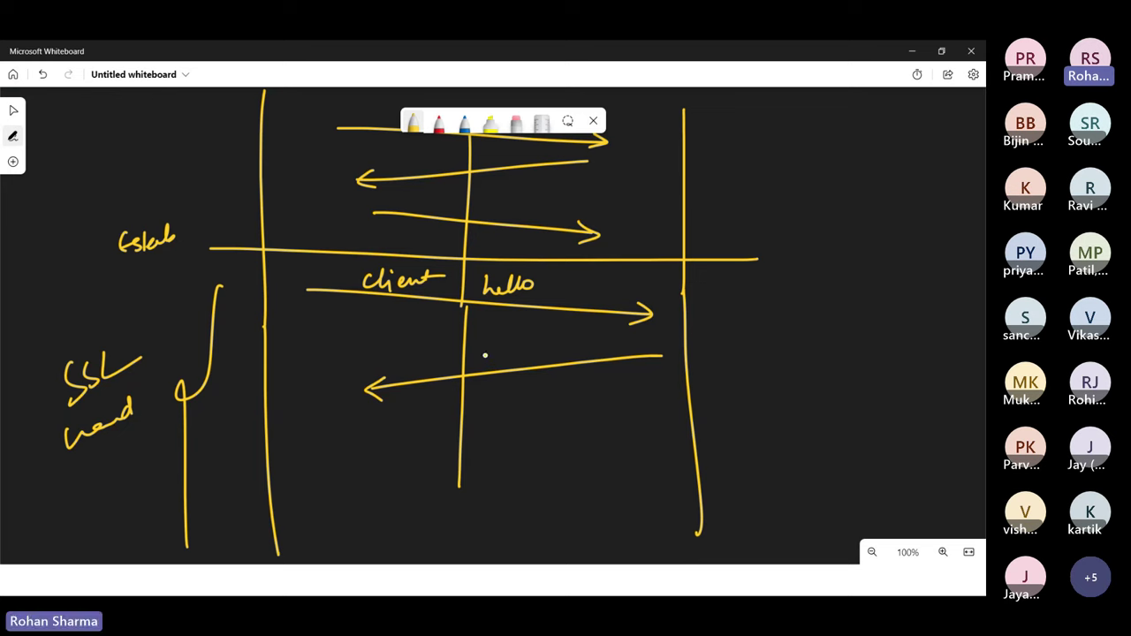
pyautogui.moveTo(477, 362)
pyautogui.mouseDown()
pyautogui.moveTo(591, 346)
pyautogui.moveTo(600, 355)
pyautogui.mouseUp()
pyautogui.moveTo(493, 389)
pyautogui.mouseDown()
pyautogui.moveTo(484, 403)
pyautogui.moveTo(640, 372)
pyautogui.mouseUp()
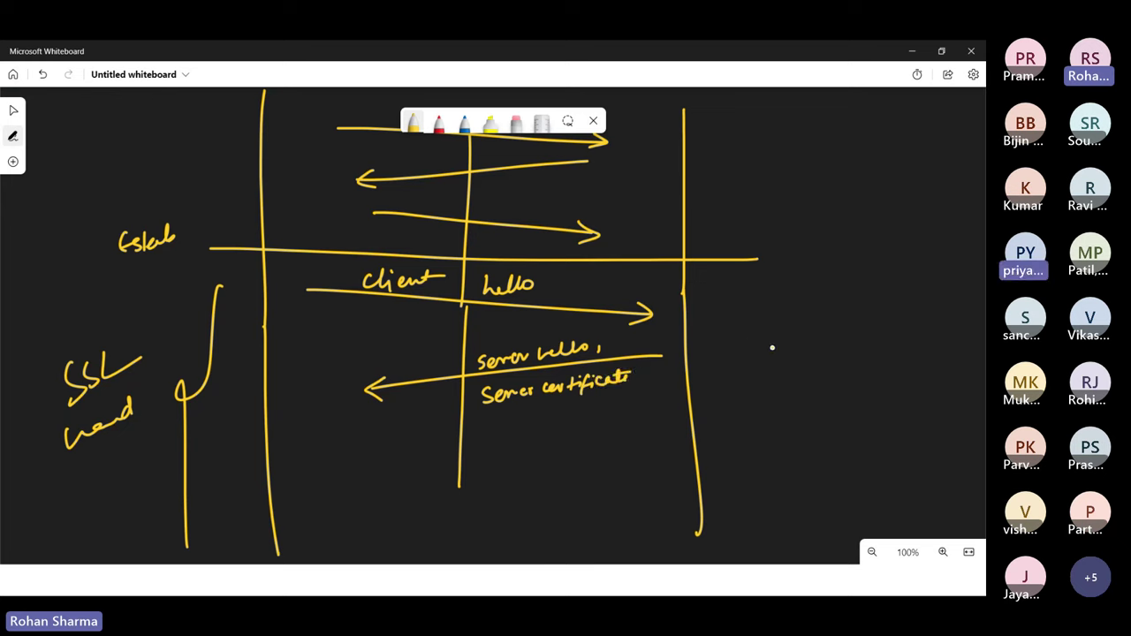
# Write the certificate chain "Digicert", "Inter-Digi", "*.facebook" beyond the server lifeline and enclose it in a yellow outline.
pyautogui.moveTo(743, 341)
pyautogui.mouseDown()
pyautogui.moveTo(819, 346)
pyautogui.moveTo(815, 383)
pyautogui.mouseUp()
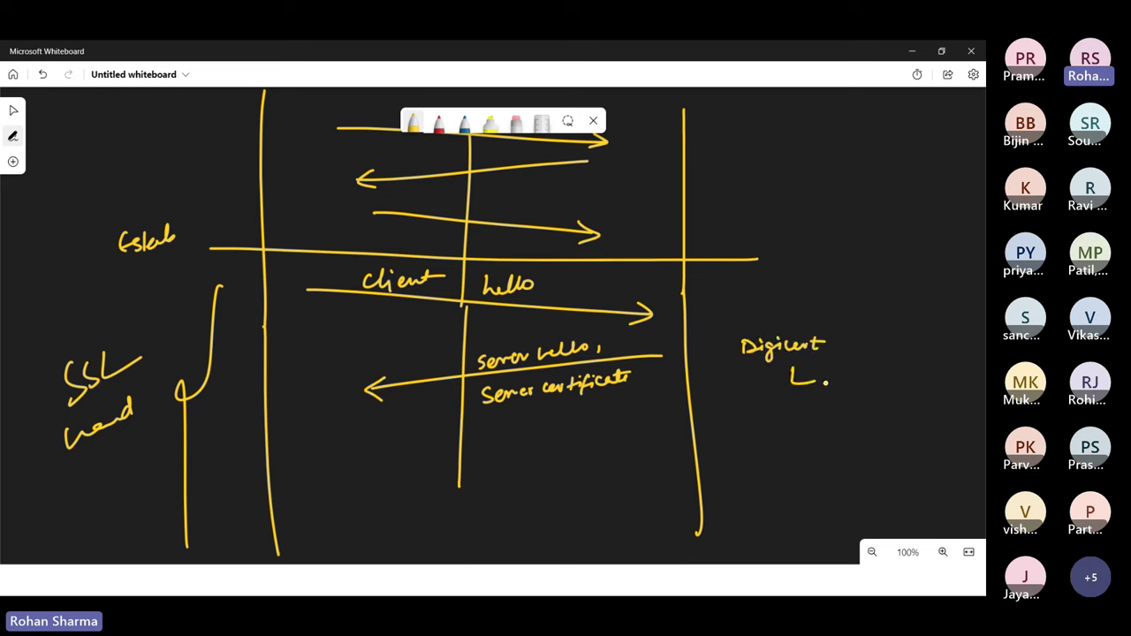
pyautogui.moveTo(833, 383)
pyautogui.mouseDown()
pyautogui.moveTo(915, 382)
pyautogui.moveTo(928, 398)
pyautogui.moveTo(931, 375)
pyautogui.mouseUp()
pyautogui.moveTo(862, 402)
pyautogui.mouseDown()
pyautogui.moveTo(881, 422)
pyautogui.moveTo(946, 431)
pyautogui.mouseUp()
pyautogui.moveTo(950, 415); pyautogui.dragTo(950, 433)
pyautogui.moveTo(943, 423); pyautogui.dragTo(981, 426)
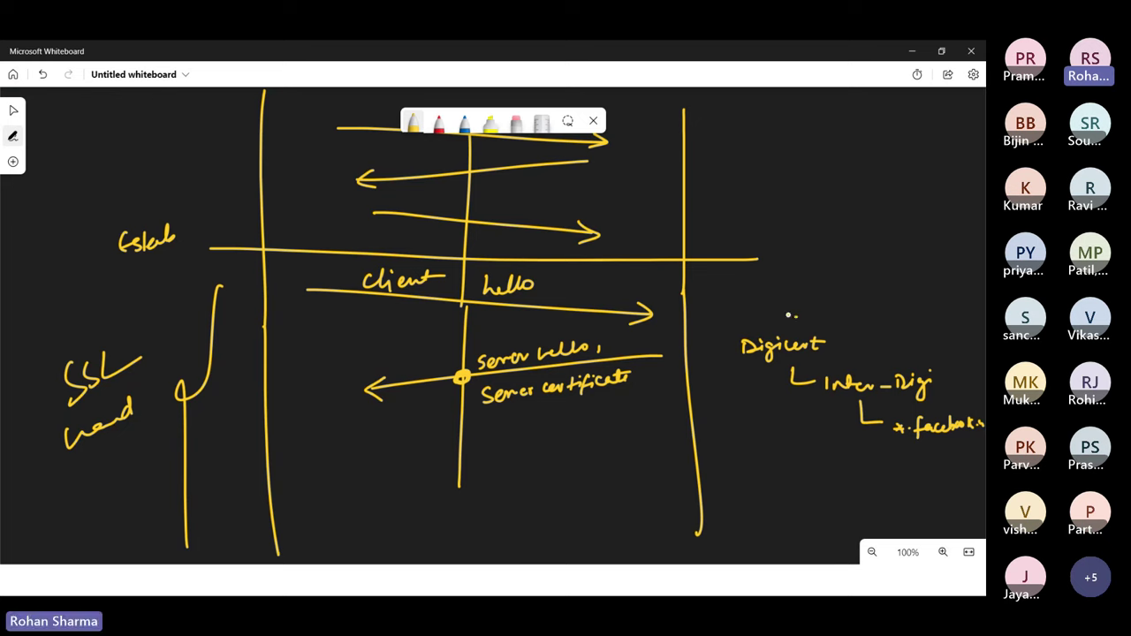
pyautogui.moveTo(795, 314)
pyautogui.mouseDown()
pyautogui.moveTo(718, 423)
pyautogui.moveTo(905, 470)
pyautogui.mouseUp()
pyautogui.moveTo(800, 315)
pyautogui.mouseDown()
pyautogui.moveTo(983, 353)
pyautogui.moveTo(894, 448)
pyautogui.mouseUp()
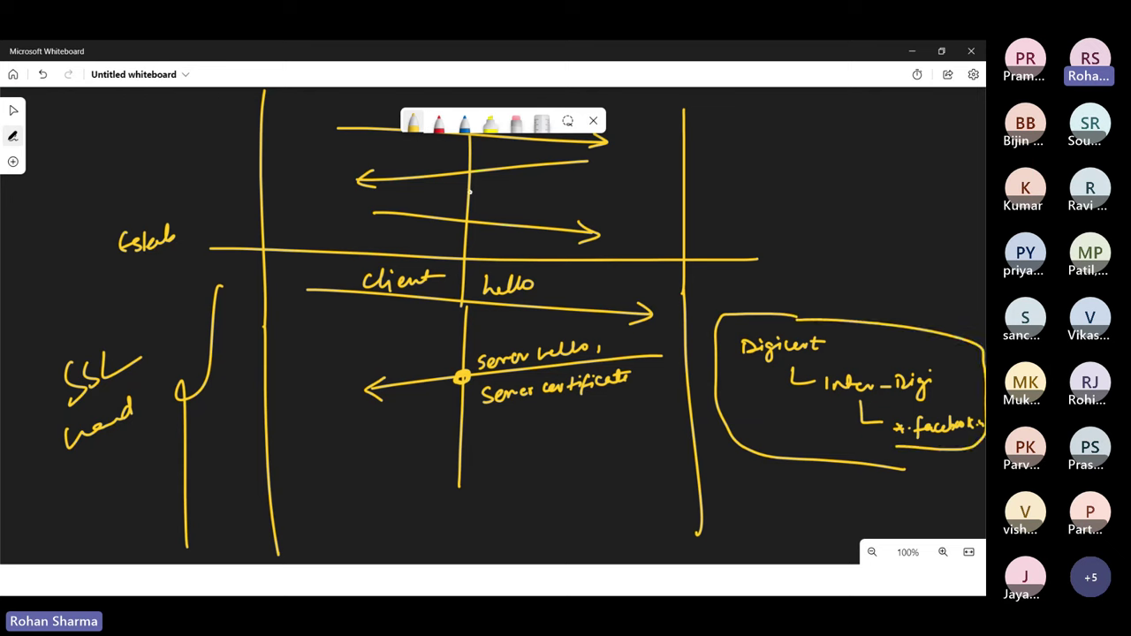
# Write the chain "Zscaler root", "Zscaler", "*.facebook.com" in red, with the root boxed and an arrow from it to the client lifeline.
pyautogui.click(439, 124)
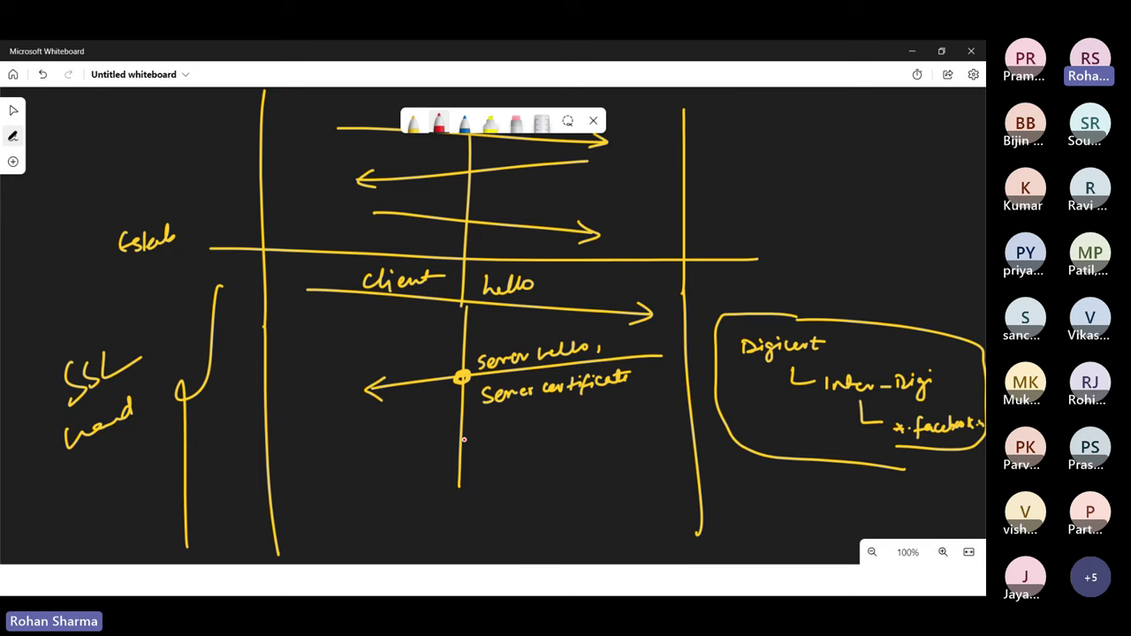
pyautogui.moveTo(464, 444)
pyautogui.mouseDown()
pyautogui.moveTo(469, 456)
pyautogui.moveTo(574, 448)
pyautogui.mouseUp()
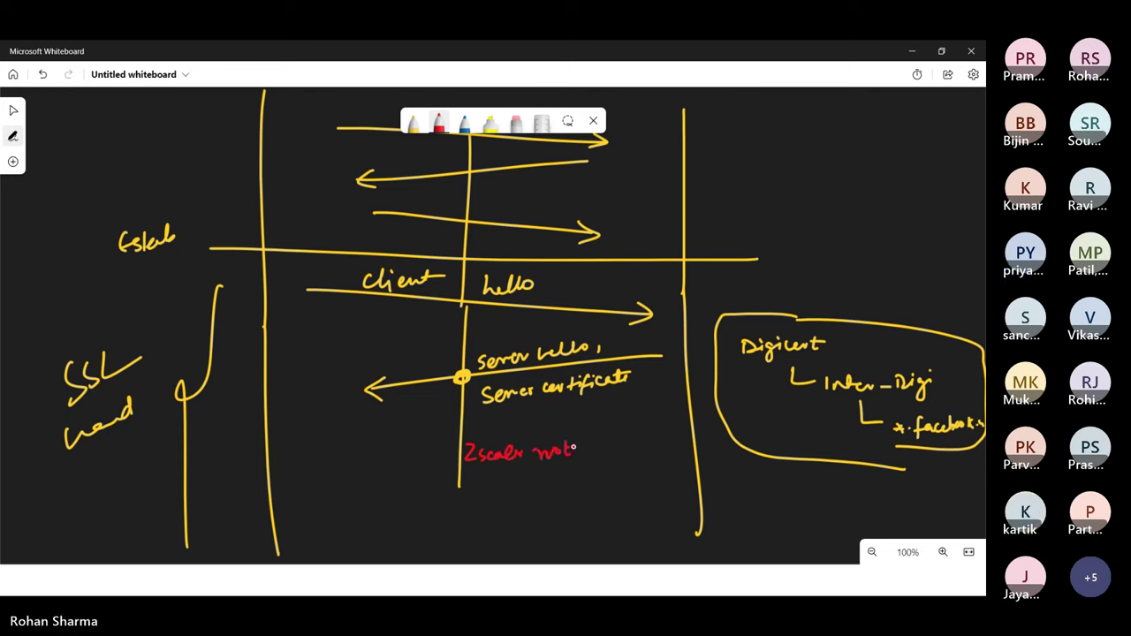
pyautogui.moveTo(506, 486)
pyautogui.mouseDown()
pyautogui.moveTo(535, 500)
pyautogui.moveTo(597, 495)
pyautogui.moveTo(580, 531)
pyautogui.mouseUp()
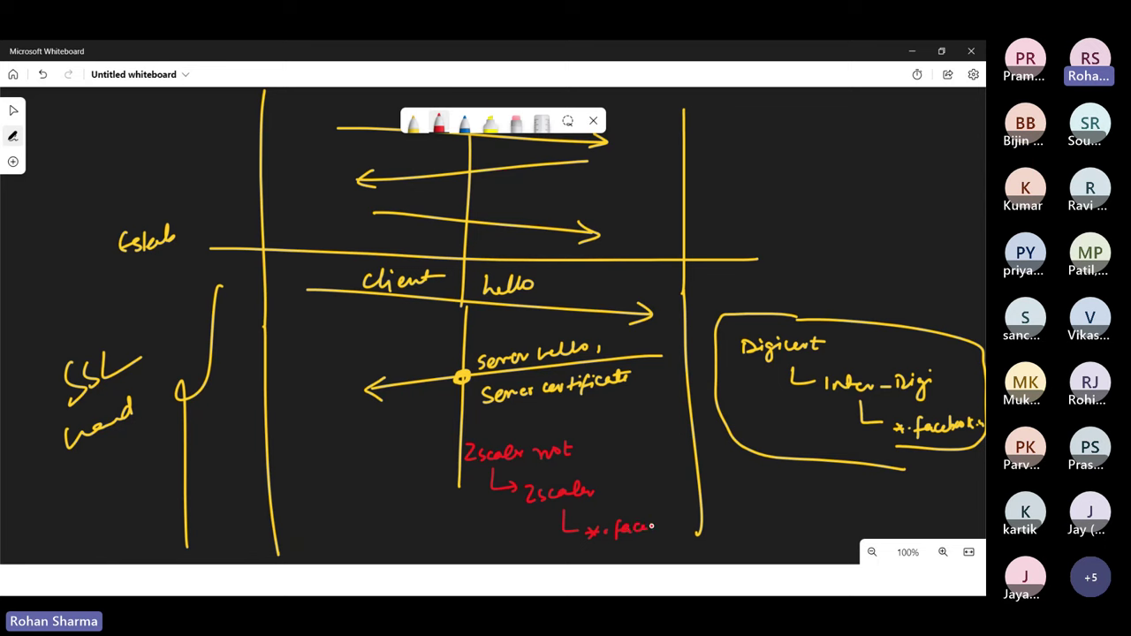
pyautogui.moveTo(667, 521); pyautogui.dragTo(720, 521)
pyautogui.moveTo(453, 461)
pyautogui.mouseDown()
pyautogui.moveTo(268, 453)
pyautogui.moveTo(291, 462)
pyautogui.mouseUp()
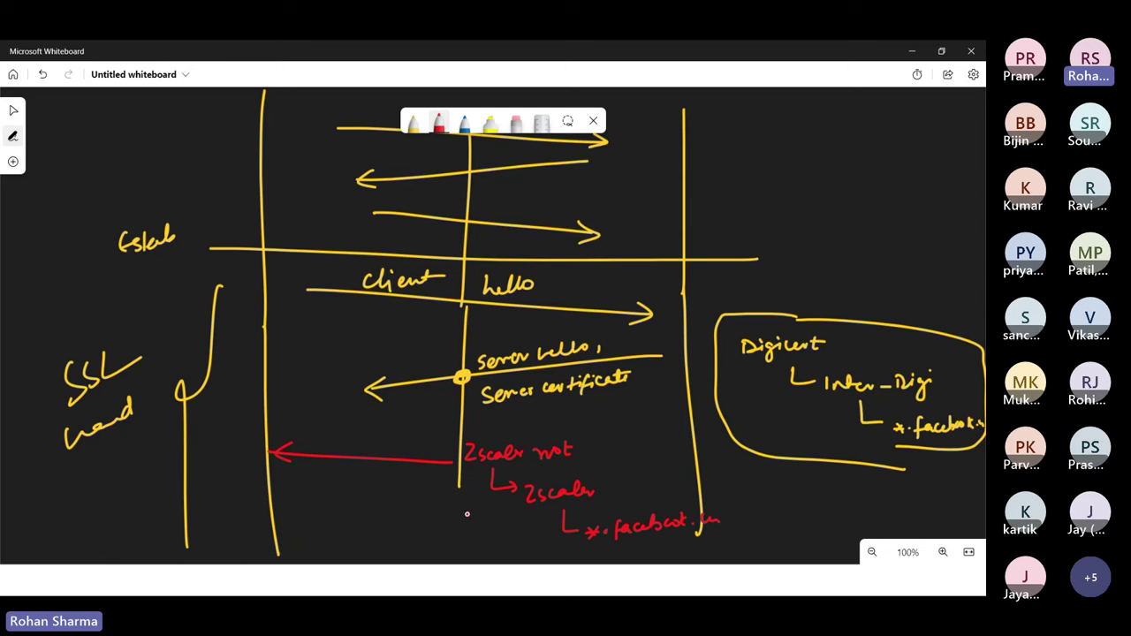
pyautogui.moveTo(481, 430)
pyautogui.mouseDown()
pyautogui.moveTo(456, 435)
pyautogui.moveTo(557, 469)
pyautogui.moveTo(470, 425)
pyautogui.mouseUp()
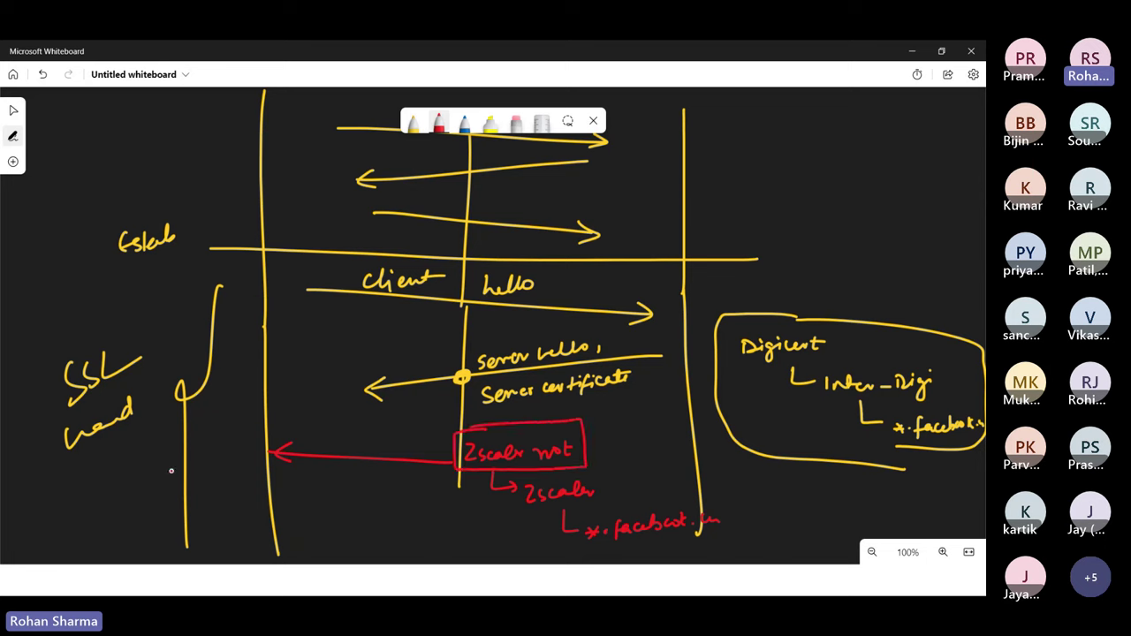
# Write "Trusted Root certificate" in red beside the client lifeline and draw a curved arrow to it from the boxed Zscaler root.
pyautogui.moveTo(25, 485); pyautogui.dragTo(72, 474)
pyautogui.moveTo(53, 476)
pyautogui.mouseDown()
pyautogui.moveTo(55, 505)
pyautogui.moveTo(130, 458)
pyautogui.moveTo(153, 479)
pyautogui.moveTo(194, 455)
pyautogui.mouseUp()
pyautogui.moveTo(201, 439)
pyautogui.mouseDown()
pyautogui.moveTo(200, 461)
pyautogui.moveTo(212, 447)
pyautogui.mouseUp()
pyautogui.moveTo(71, 525)
pyautogui.mouseDown()
pyautogui.moveTo(81, 535)
pyautogui.moveTo(129, 513)
pyautogui.mouseUp()
pyautogui.moveTo(126, 521)
pyautogui.mouseDown()
pyautogui.moveTo(130, 504)
pyautogui.moveTo(142, 514)
pyautogui.moveTo(152, 499)
pyautogui.moveTo(189, 495)
pyautogui.moveTo(187, 484)
pyautogui.mouseUp()
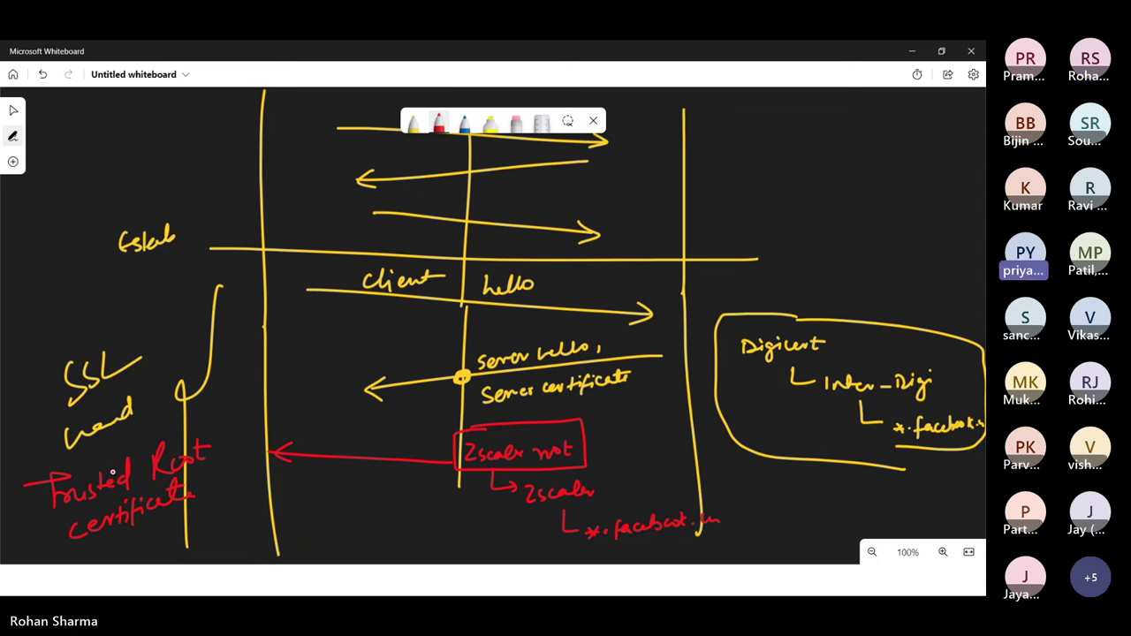
pyautogui.moveTo(453, 436)
pyautogui.mouseDown()
pyautogui.moveTo(361, 428)
pyautogui.moveTo(222, 482)
pyautogui.moveTo(225, 496)
pyautogui.mouseUp()
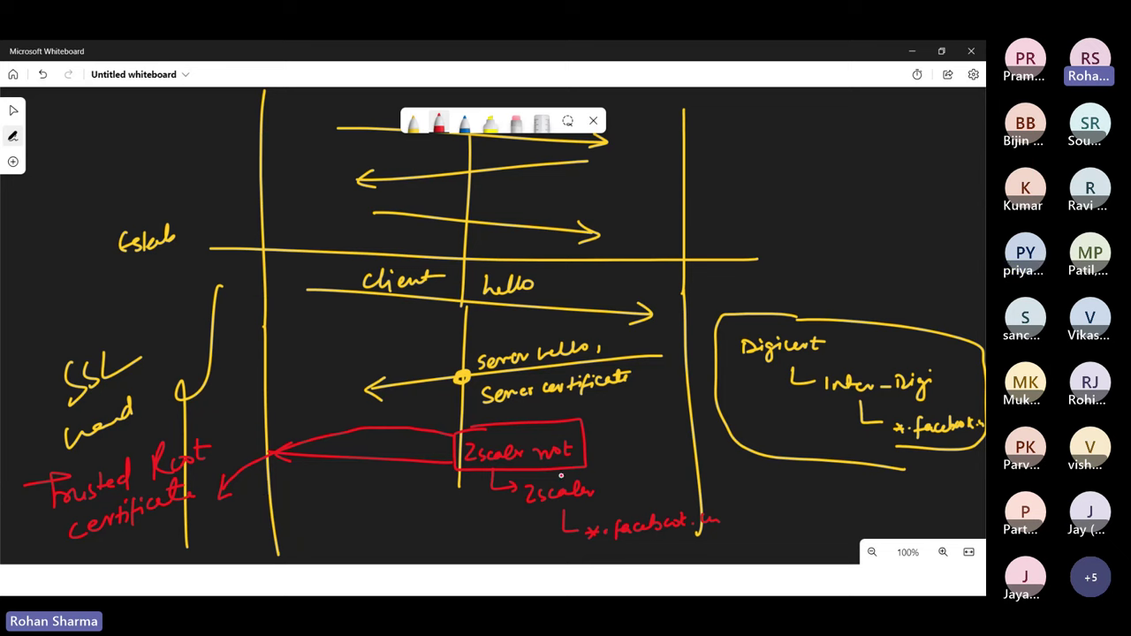
# Circle the Zscaler certificate chain and the Digicert certificate chain in red.
pyautogui.moveTo(518, 413)
pyautogui.mouseDown()
pyautogui.moveTo(450, 433)
pyautogui.moveTo(492, 531)
pyautogui.moveTo(671, 560)
pyautogui.moveTo(729, 508)
pyautogui.moveTo(633, 433)
pyautogui.moveTo(506, 409)
pyautogui.mouseUp()
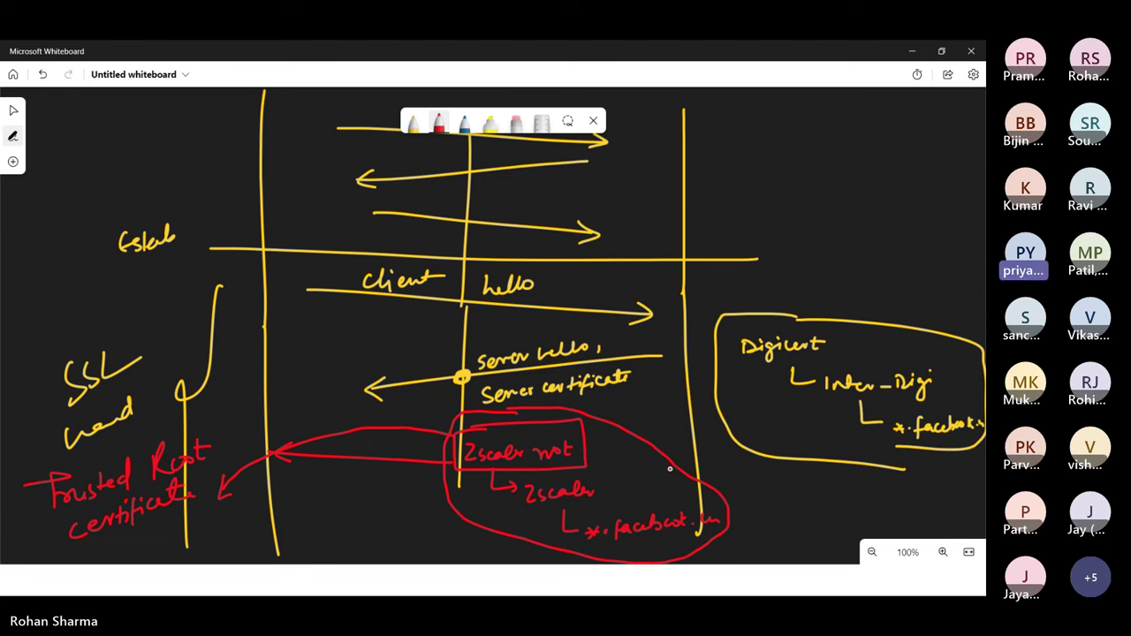
pyautogui.moveTo(783, 304)
pyautogui.mouseDown()
pyautogui.moveTo(762, 301)
pyautogui.moveTo(767, 431)
pyautogui.moveTo(962, 459)
pyautogui.moveTo(970, 390)
pyautogui.moveTo(760, 308)
pyautogui.mouseUp()
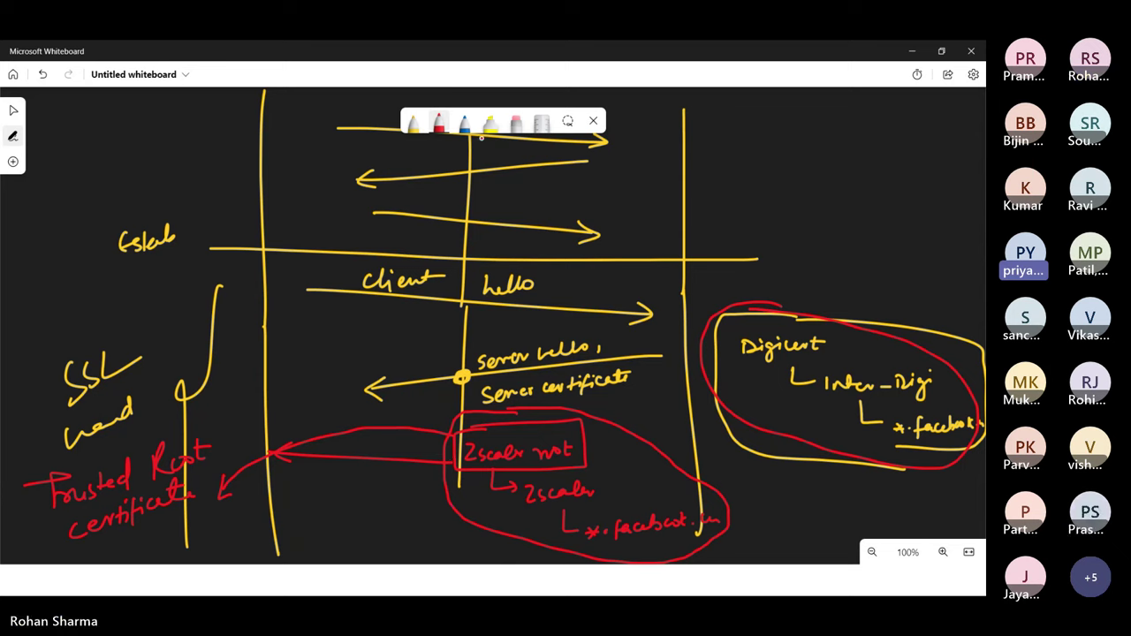
# Draw a yellow double-headed arrow between the client and ZEN lifelines and label it "Session Key 1".
pyautogui.click(414, 124)
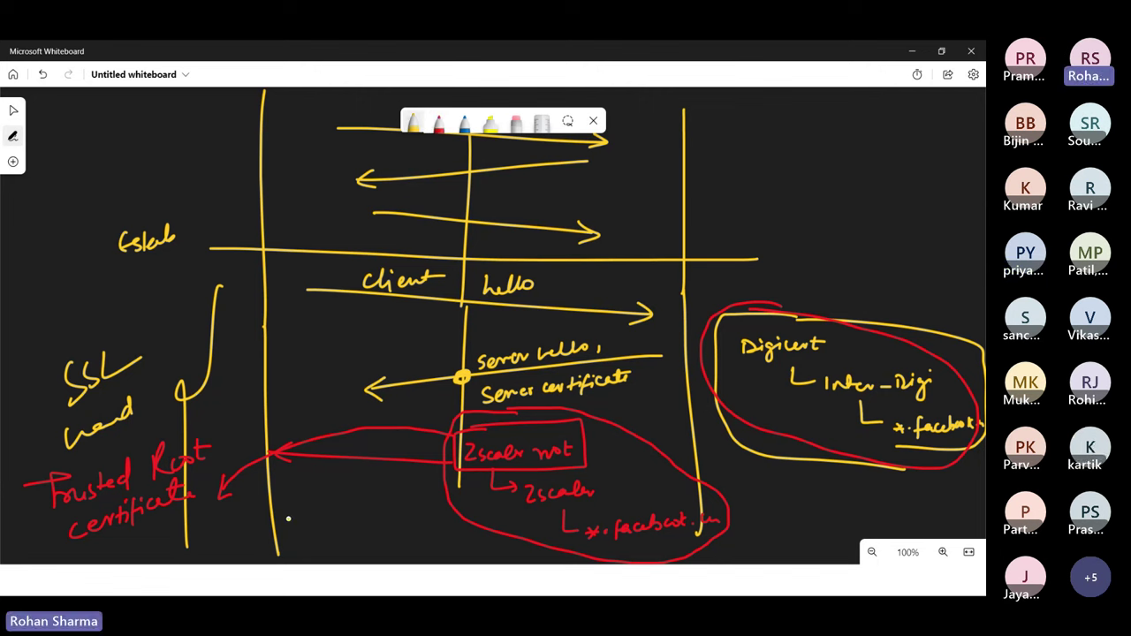
pyautogui.moveTo(284, 520)
pyautogui.mouseDown()
pyautogui.moveTo(289, 530)
pyautogui.moveTo(450, 532)
pyautogui.moveTo(433, 538)
pyautogui.mouseUp()
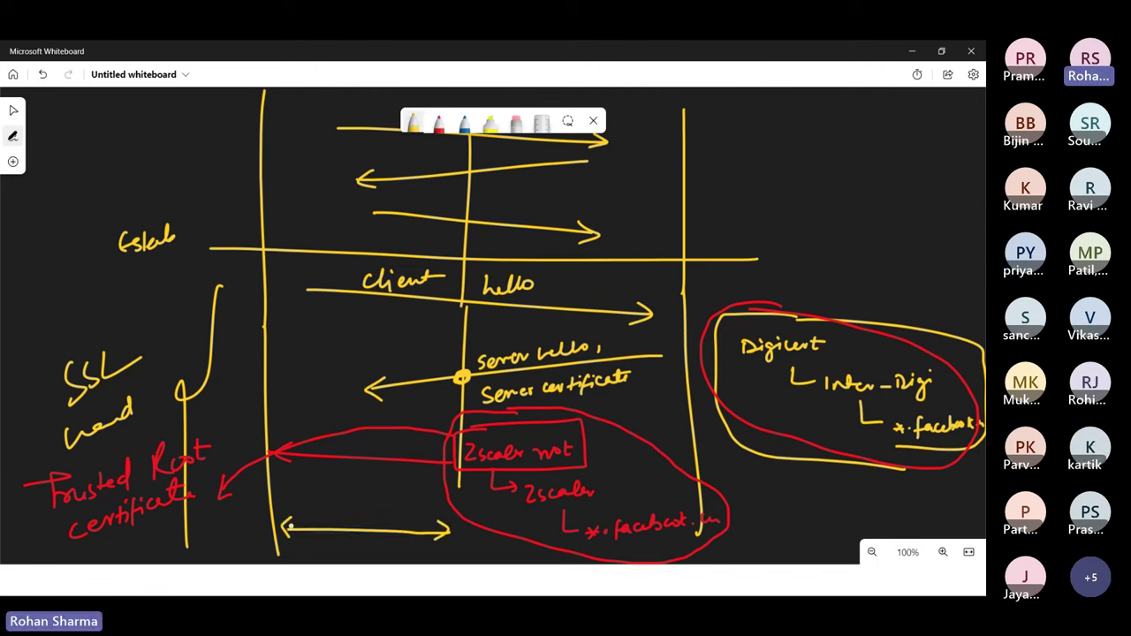
pyautogui.moveTo(314, 510); pyautogui.dragTo(301, 523)
pyautogui.moveTo(314, 517)
pyautogui.mouseDown()
pyautogui.moveTo(382, 521)
pyautogui.moveTo(402, 510)
pyautogui.moveTo(400, 525)
pyautogui.moveTo(420, 520)
pyautogui.mouseUp()
# Draw a double-headed arrow between the ZEN and server lifelines and label it "Session Key 2".
pyautogui.moveTo(504, 541)
pyautogui.mouseDown()
pyautogui.moveTo(493, 550)
pyautogui.moveTo(503, 560)
pyautogui.mouseUp()
pyautogui.moveTo(493, 552); pyautogui.dragTo(700, 548)
pyautogui.moveTo(689, 540)
pyautogui.mouseDown()
pyautogui.moveTo(700, 548)
pyautogui.moveTo(690, 555)
pyautogui.mouseUp()
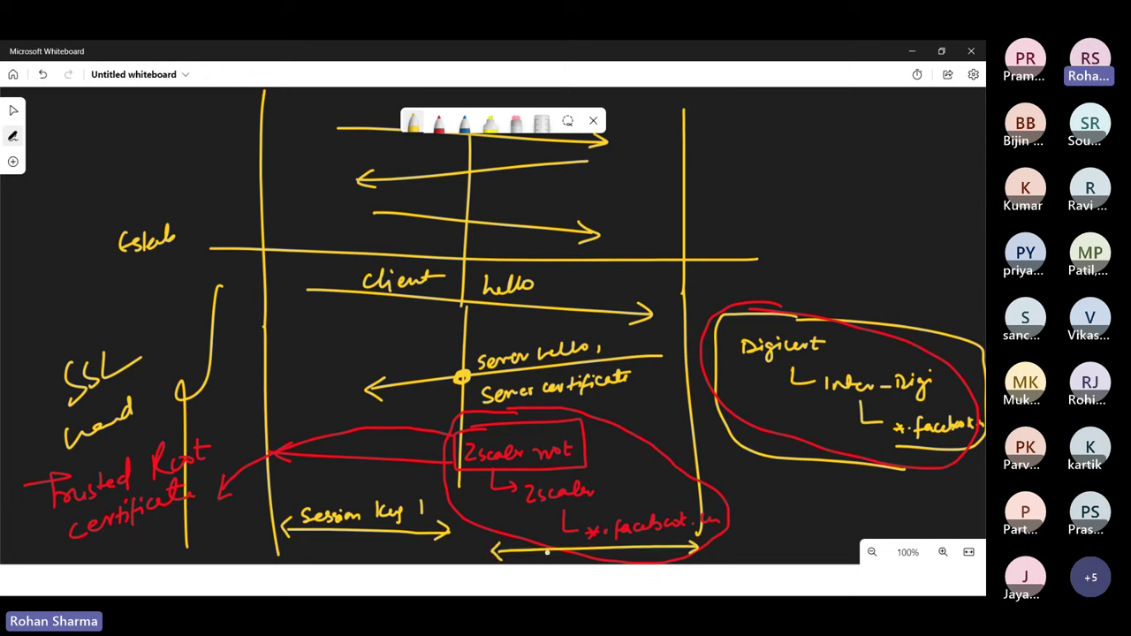
pyautogui.moveTo(539, 553)
pyautogui.mouseDown()
pyautogui.moveTo(536, 562)
pyautogui.moveTo(615, 562)
pyautogui.mouseUp()
pyautogui.moveTo(619, 553); pyautogui.dragTo(672, 559)
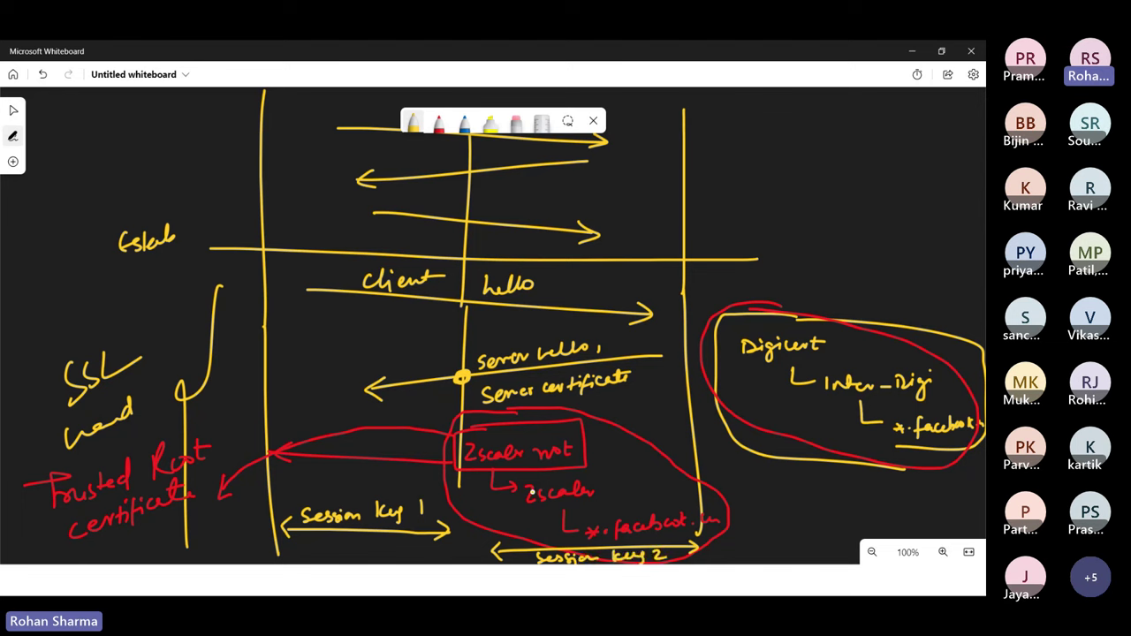
# Extend the three lifelines below the session keys and draw a horizontal separator line across them.
pyautogui.click(13, 110)
pyautogui.moveTo(147, 313); pyautogui.dragTo(165, 145)
pyautogui.click(413, 122)
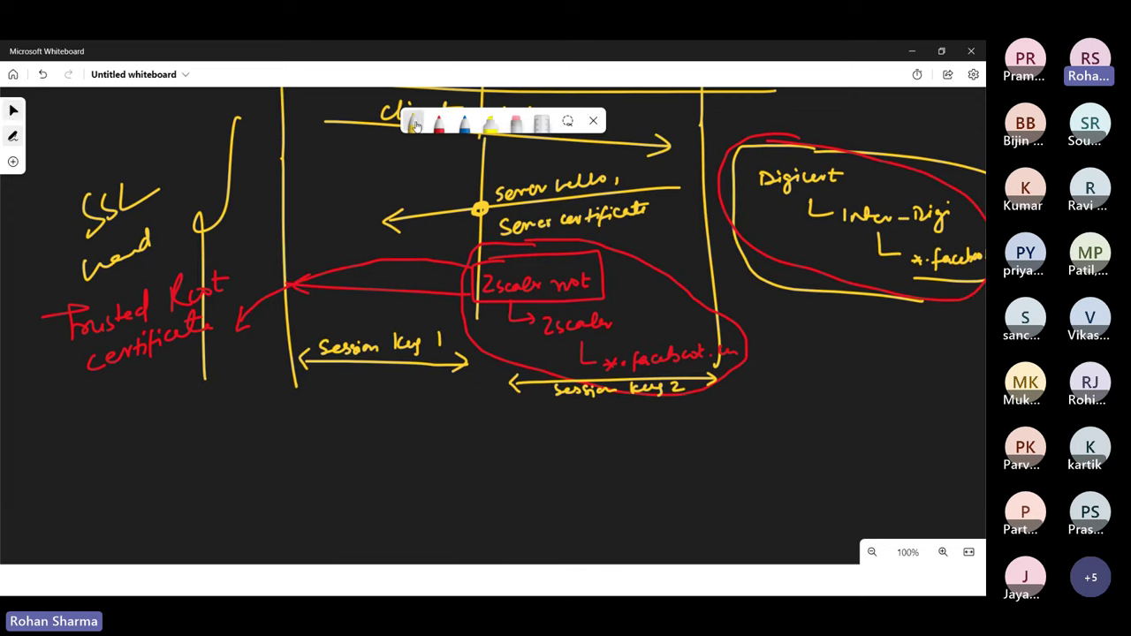
pyautogui.moveTo(295, 397); pyautogui.dragTo(292, 521)
pyautogui.moveTo(477, 311); pyautogui.dragTo(484, 544)
pyautogui.moveTo(718, 363); pyautogui.dragTo(745, 562)
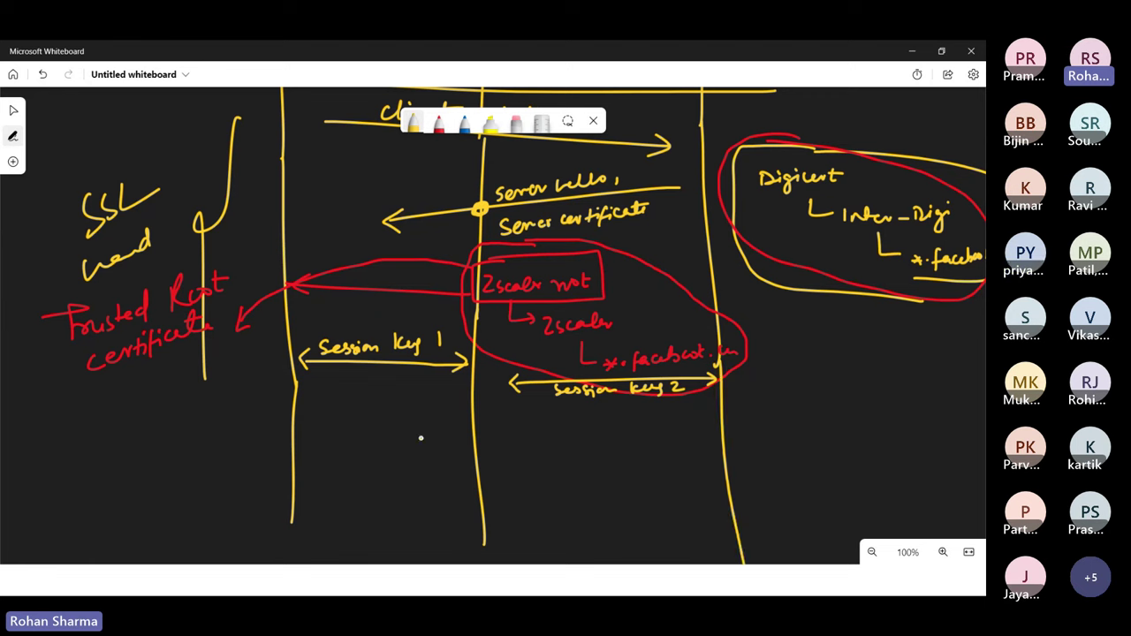
pyautogui.moveTo(204, 408); pyautogui.dragTo(853, 424)
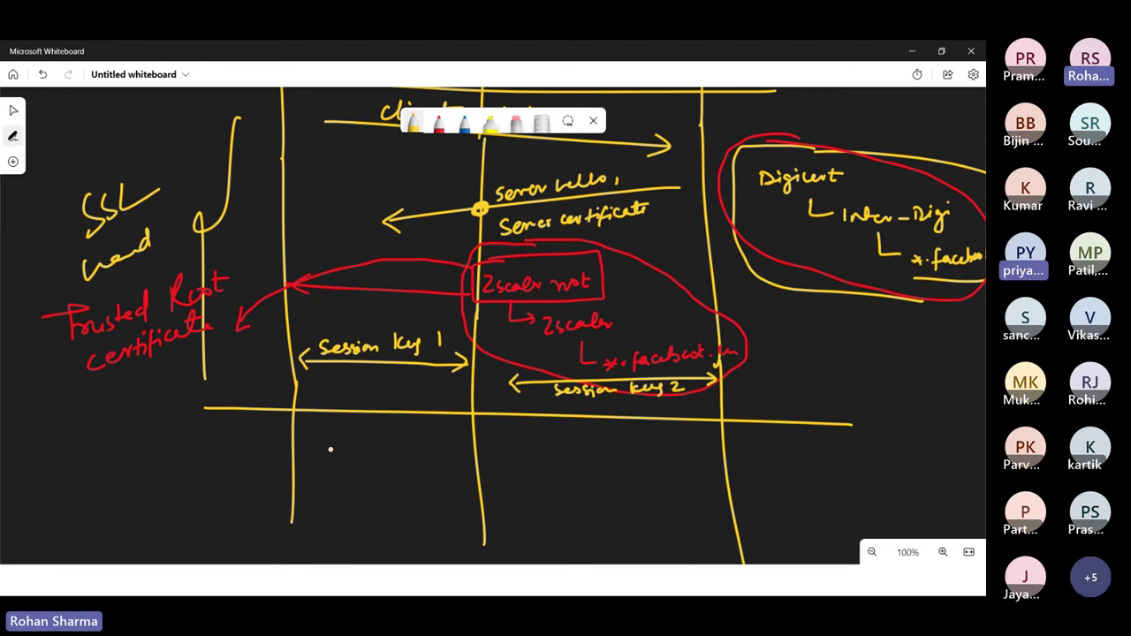
# Draw a boxed "HTTP GET" arrow beside the client lifeline, marked "Key1", with a curved arrow pointing to it from the ZEN lifeline.
pyautogui.moveTo(313, 457)
pyautogui.mouseDown()
pyautogui.moveTo(377, 458)
pyautogui.moveTo(366, 464)
pyautogui.mouseUp()
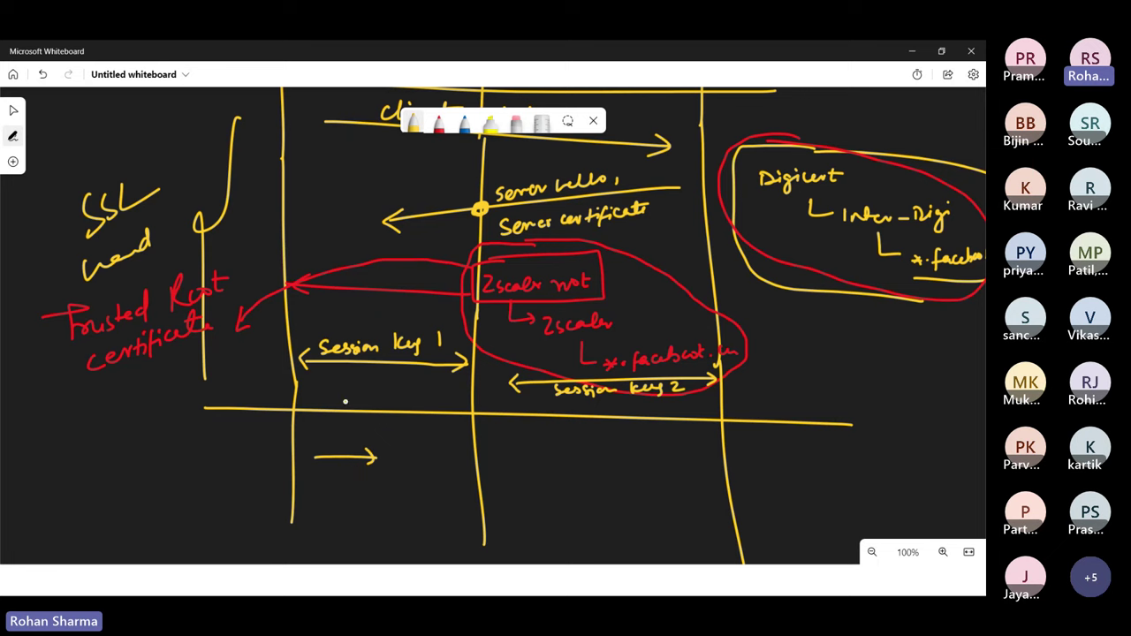
pyautogui.moveTo(314, 436)
pyautogui.mouseDown()
pyautogui.moveTo(320, 447)
pyautogui.moveTo(389, 438)
pyautogui.moveTo(396, 444)
pyautogui.moveTo(295, 423)
pyautogui.moveTo(419, 479)
pyautogui.moveTo(305, 416)
pyautogui.mouseUp()
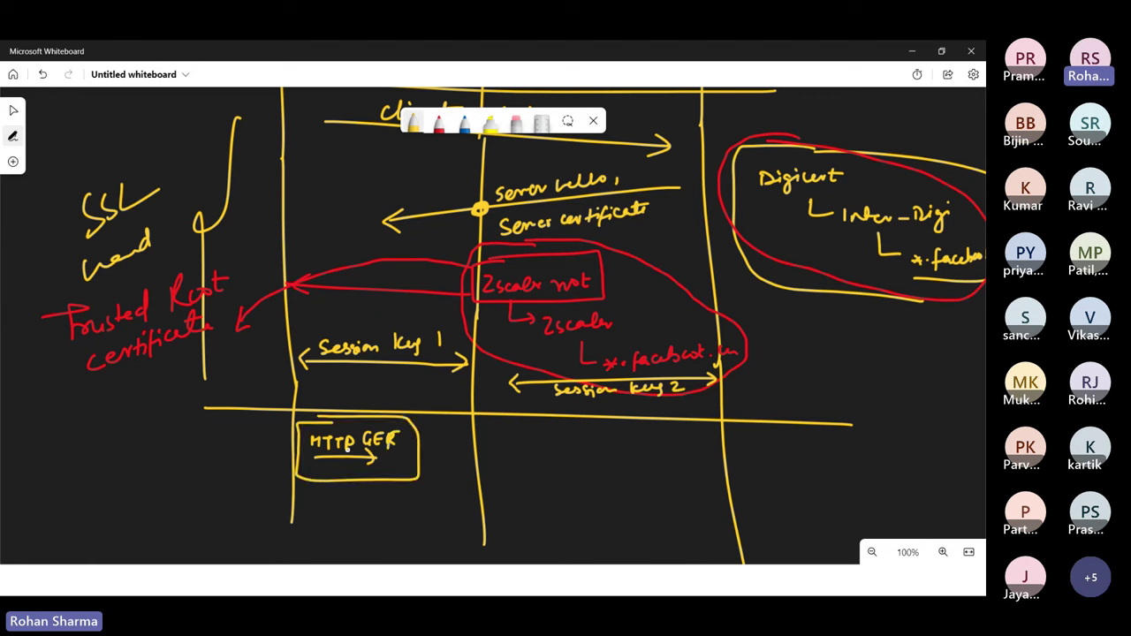
pyautogui.moveTo(254, 444)
pyautogui.mouseDown()
pyautogui.moveTo(255, 456)
pyautogui.moveTo(282, 461)
pyautogui.mouseUp()
pyautogui.moveTo(469, 434)
pyautogui.mouseDown()
pyautogui.moveTo(429, 442)
pyautogui.moveTo(435, 451)
pyautogui.mouseUp()
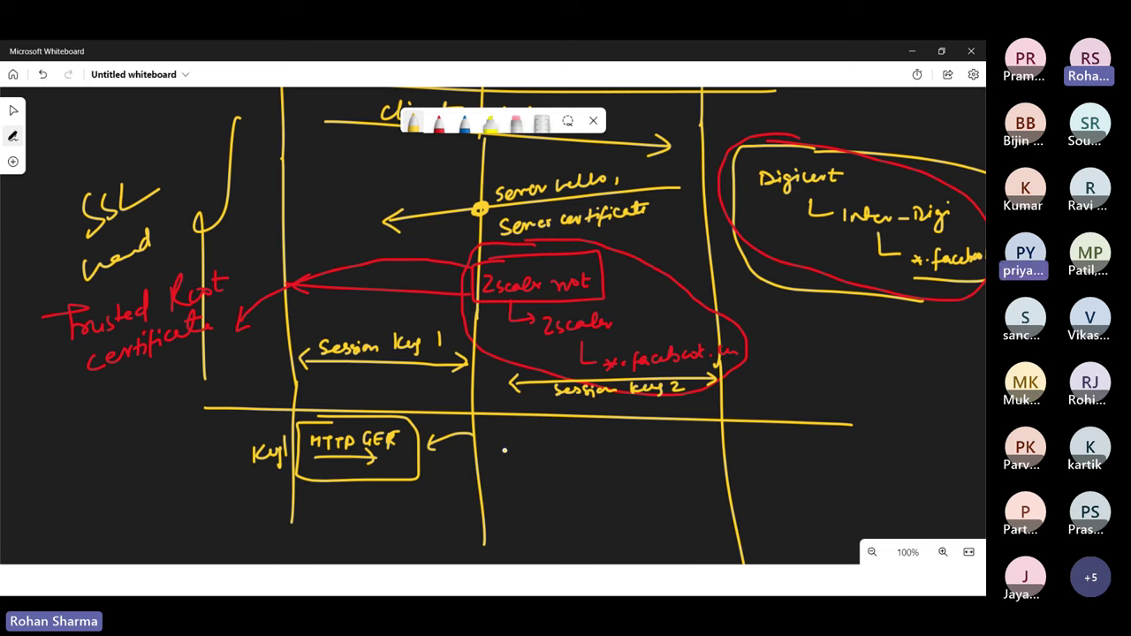
# Draw a second boxed "HTTP Get" between the ZEN and server lifelines.
pyautogui.moveTo(508, 434)
pyautogui.mouseDown()
pyautogui.moveTo(565, 438)
pyautogui.moveTo(521, 477)
pyautogui.moveTo(574, 435)
pyautogui.moveTo(520, 466)
pyautogui.moveTo(530, 457)
pyautogui.mouseUp()
pyautogui.moveTo(530, 451)
pyautogui.mouseDown()
pyautogui.moveTo(530, 466)
pyautogui.moveTo(543, 452)
pyautogui.mouseUp()
pyautogui.moveTo(538, 452); pyautogui.dragTo(537, 466)
pyautogui.moveTo(543, 451); pyautogui.dragTo(553, 452)
pyautogui.moveTo(548, 452); pyautogui.dragTo(556, 467)
pyautogui.moveTo(557, 452); pyautogui.dragTo(595, 472)
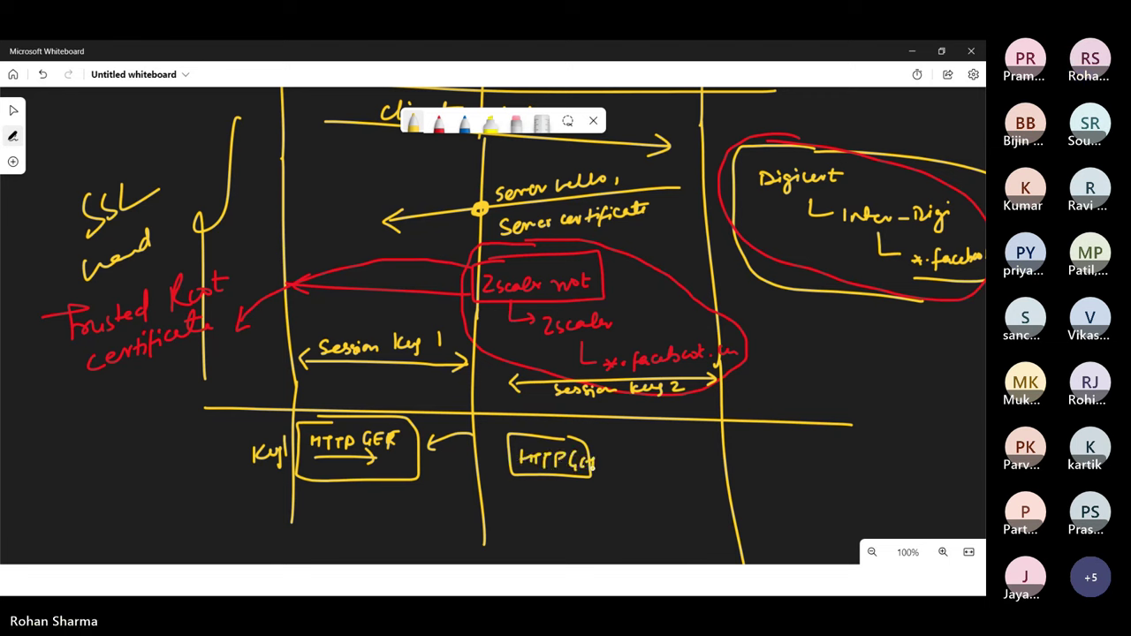
# Mark the second HTTP Get box "Session" and draw an arrow from it toward an underlined "Session Key 2" beyond the server lifeline.
pyautogui.moveTo(534, 425)
pyautogui.mouseDown()
pyautogui.moveTo(537, 436)
pyautogui.moveTo(586, 433)
pyautogui.moveTo(709, 466)
pyautogui.mouseUp()
pyautogui.moveTo(698, 459)
pyautogui.mouseDown()
pyautogui.moveTo(709, 466)
pyautogui.moveTo(699, 474)
pyautogui.moveTo(798, 472)
pyautogui.mouseUp()
pyautogui.moveTo(802, 461); pyautogui.dragTo(824, 471)
pyautogui.moveTo(835, 450)
pyautogui.mouseDown()
pyautogui.moveTo(840, 470)
pyautogui.moveTo(859, 463)
pyautogui.moveTo(869, 480)
pyautogui.moveTo(896, 472)
pyautogui.mouseUp()
pyautogui.moveTo(900, 467); pyautogui.dragTo(901, 467)
pyautogui.moveTo(753, 492); pyautogui.dragTo(856, 486)
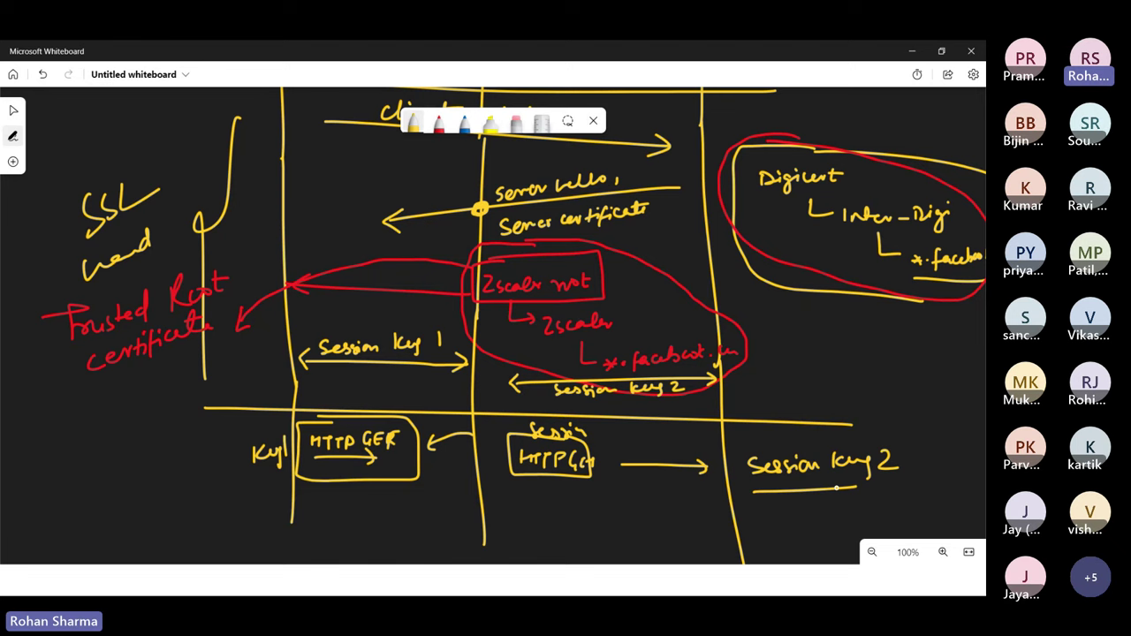
# Draw a client computer and a server joined by a line in the empty area below the sequence diagram.
pyautogui.click(13, 109)
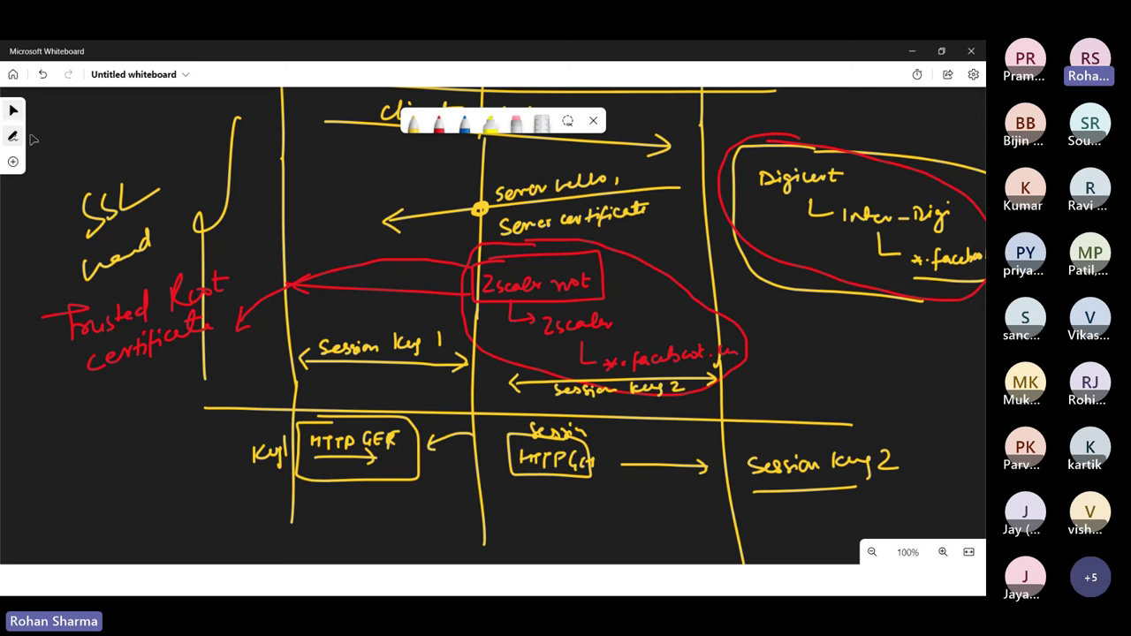
pyautogui.moveTo(159, 489); pyautogui.dragTo(273, 230)
pyautogui.click(413, 121)
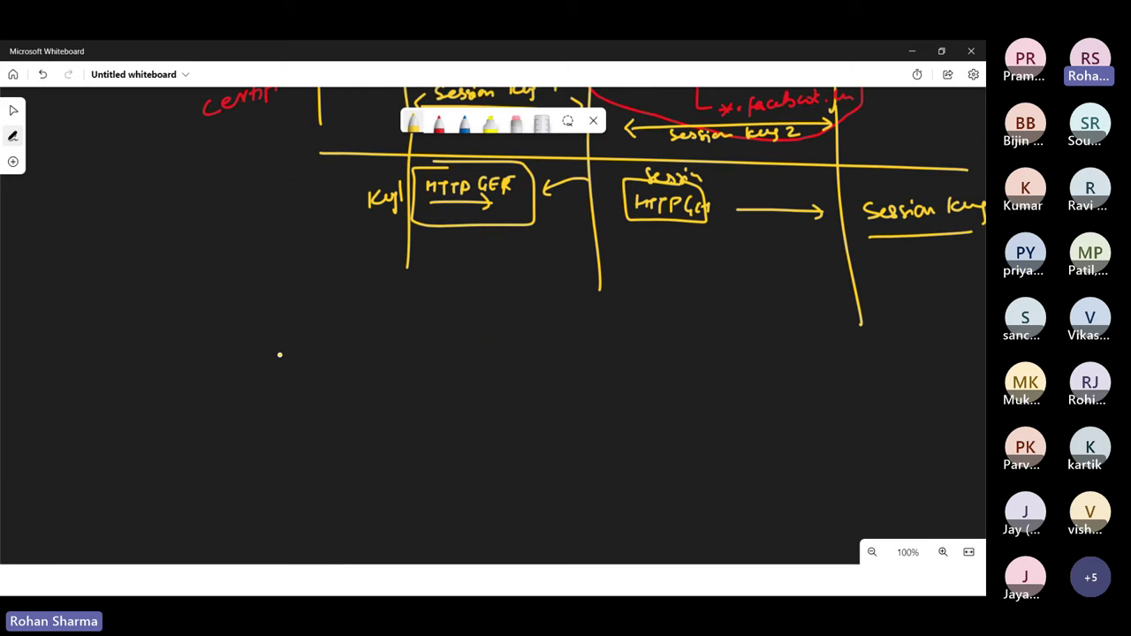
pyautogui.moveTo(215, 351)
pyautogui.mouseDown()
pyautogui.moveTo(262, 378)
pyautogui.moveTo(262, 355)
pyautogui.mouseUp()
pyautogui.moveTo(243, 381)
pyautogui.mouseDown()
pyautogui.moveTo(247, 392)
pyautogui.moveTo(244, 382)
pyautogui.moveTo(482, 376)
pyautogui.moveTo(511, 404)
pyautogui.mouseUp()
pyautogui.moveTo(521, 350); pyautogui.dragTo(535, 402)
pyautogui.moveTo(532, 367)
pyautogui.mouseDown()
pyautogui.moveTo(544, 368)
pyautogui.moveTo(534, 378)
pyautogui.mouseUp()
pyautogui.moveTo(527, 384); pyautogui.dragTo(548, 384)
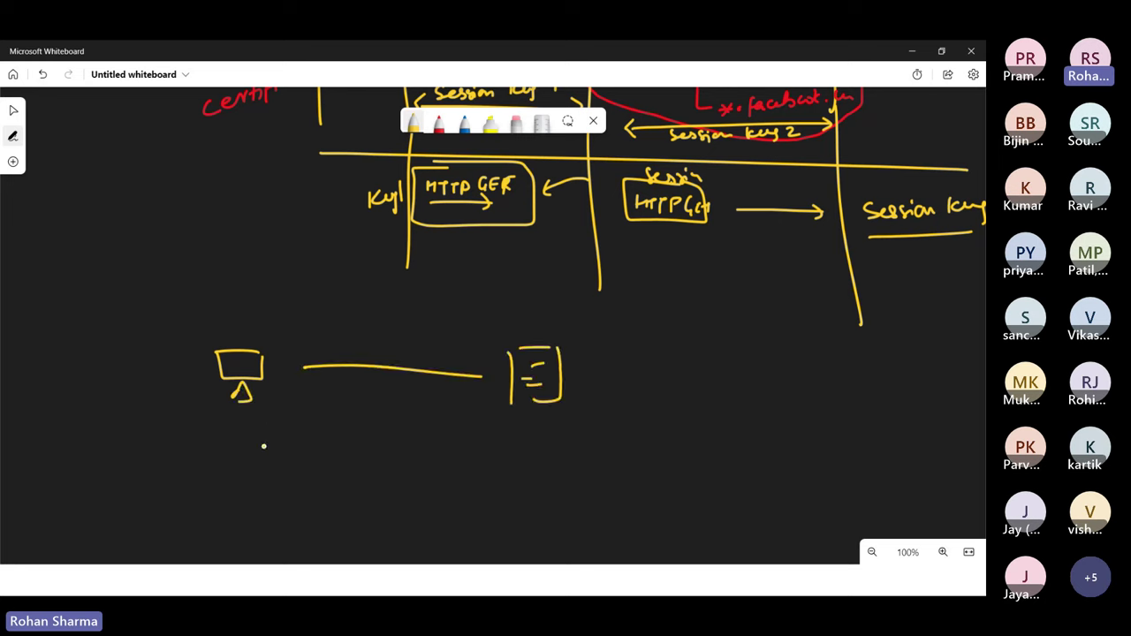
# Label the client and server with underlined "Session Key 1" notes and draw a vertical line across their connection.
pyautogui.moveTo(226, 428)
pyautogui.mouseDown()
pyautogui.moveTo(218, 442)
pyautogui.moveTo(317, 419)
pyautogui.mouseUp()
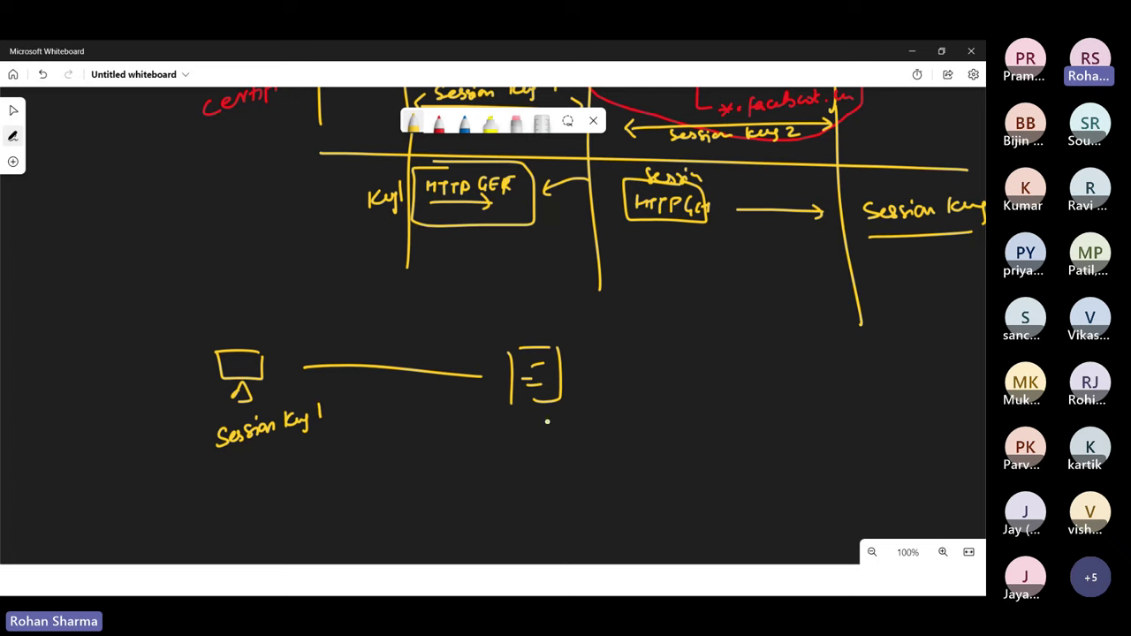
pyautogui.moveTo(542, 423)
pyautogui.mouseDown()
pyautogui.moveTo(566, 433)
pyautogui.moveTo(640, 416)
pyautogui.moveTo(685, 425)
pyautogui.moveTo(685, 411)
pyautogui.mouseUp()
pyautogui.moveTo(552, 451); pyautogui.dragTo(682, 437)
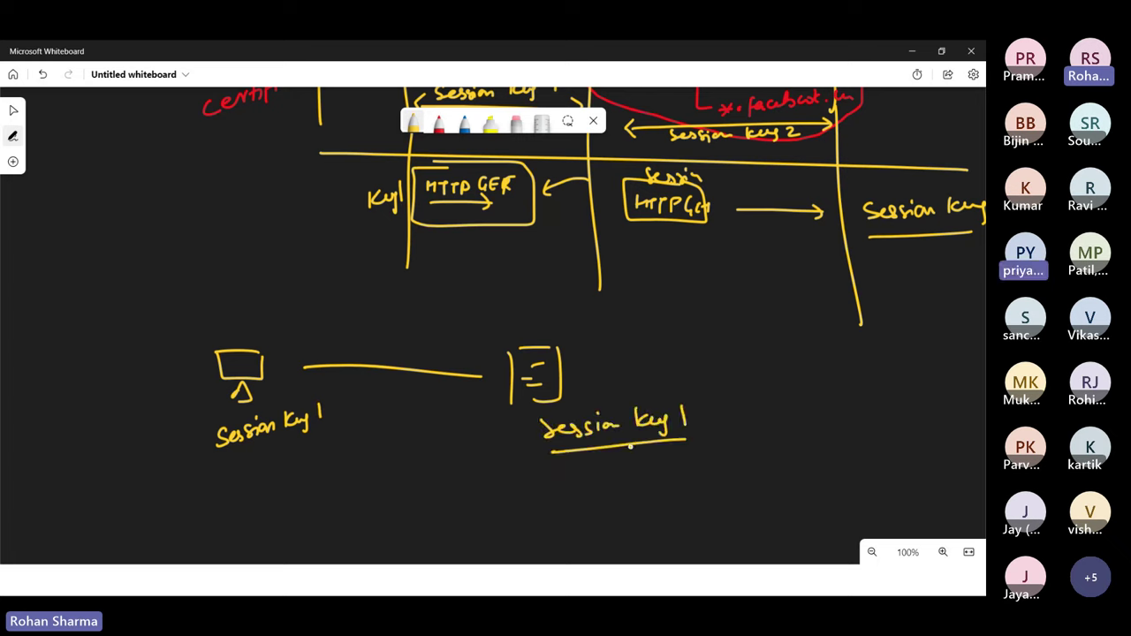
pyautogui.moveTo(221, 464); pyautogui.dragTo(345, 431)
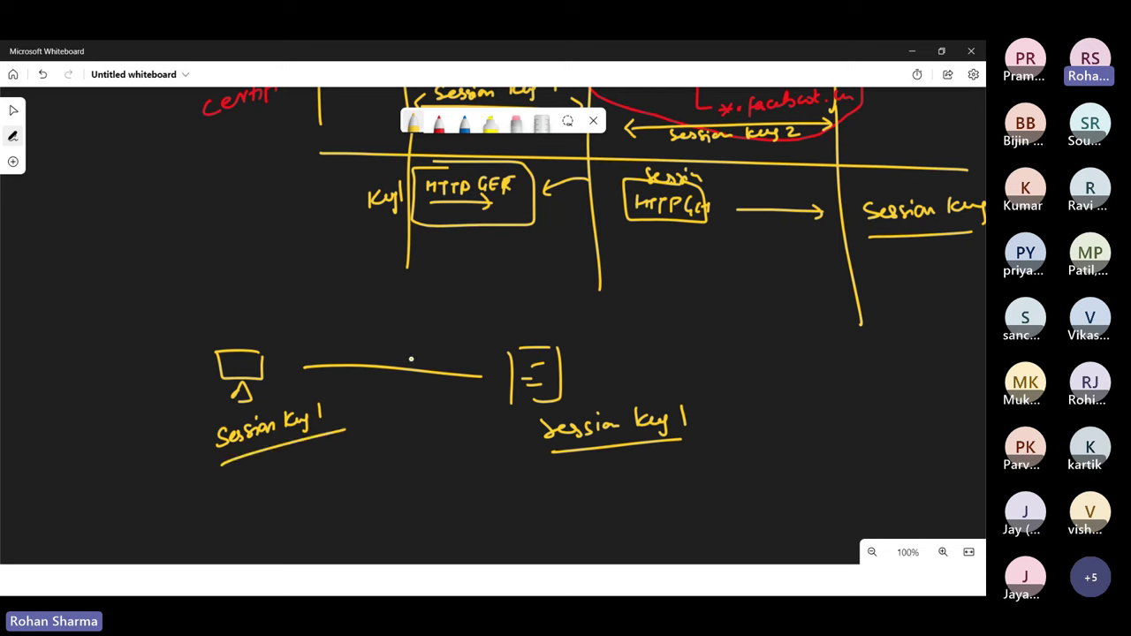
pyautogui.moveTo(402, 333); pyautogui.dragTo(395, 461)
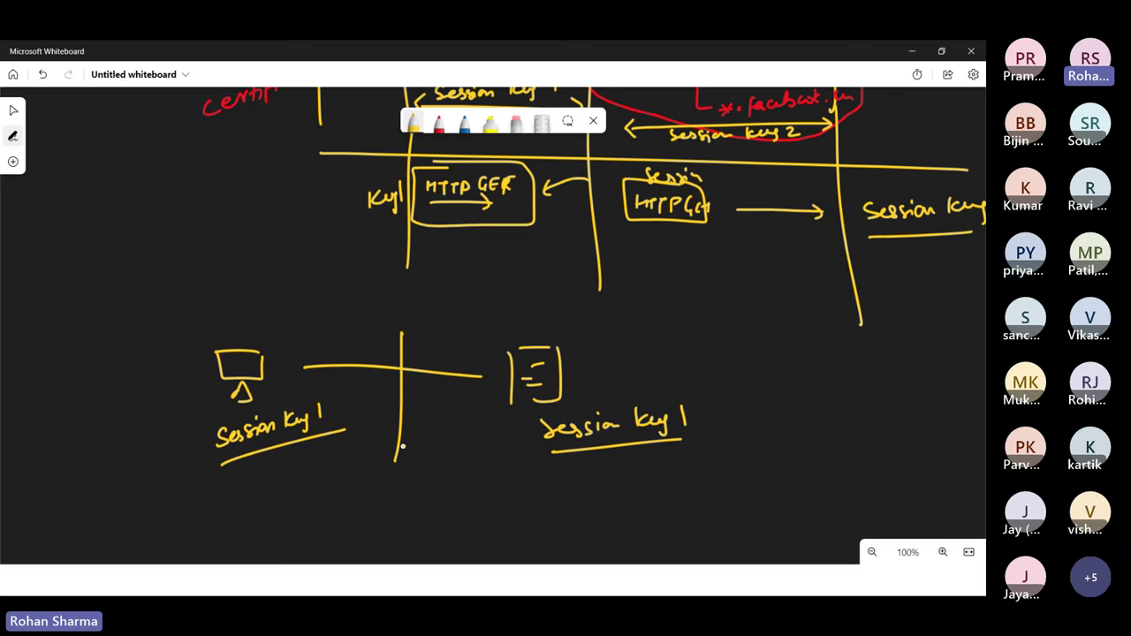
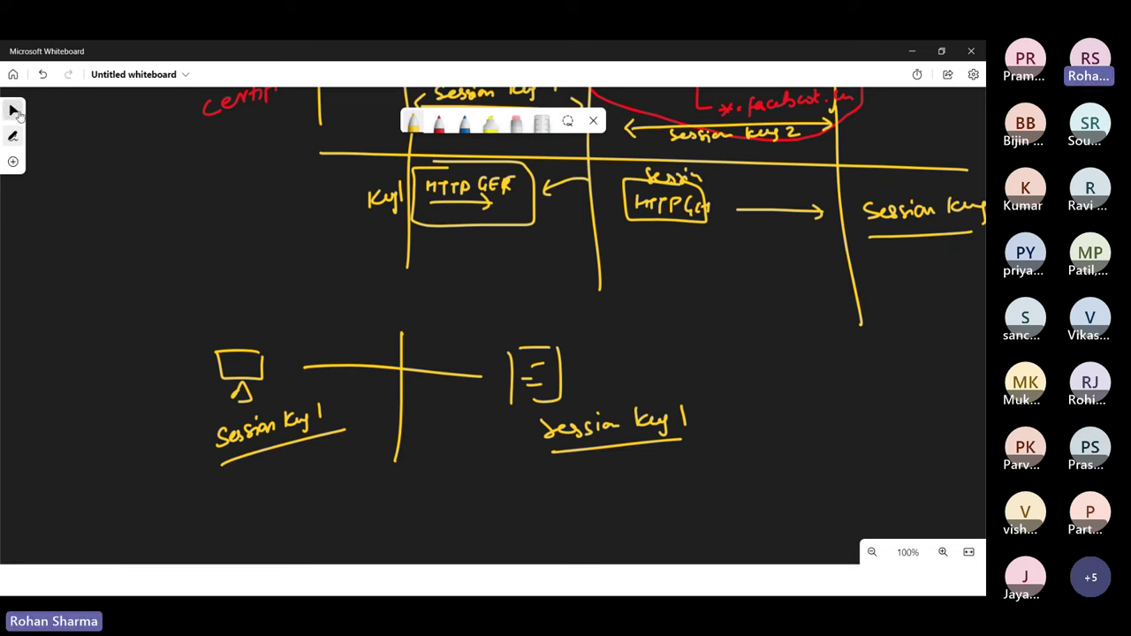
# In a blank area of the board, draw another client and server with two circle-ended connecting lines between them.
pyautogui.moveTo(810, 477); pyautogui.dragTo(326, 157)
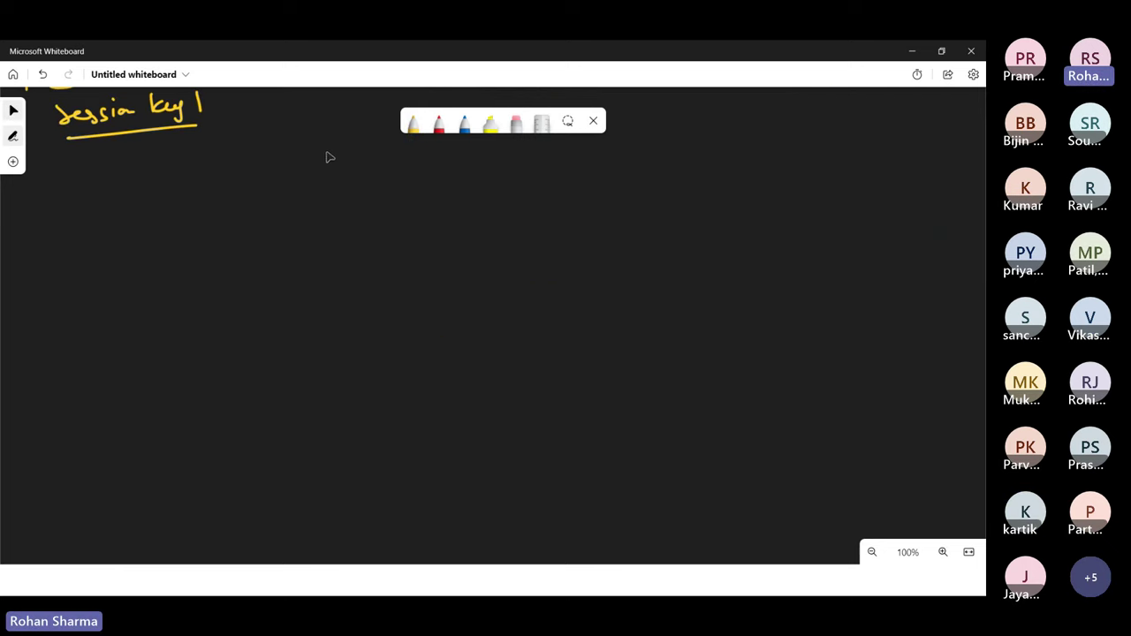
pyautogui.click(405, 127)
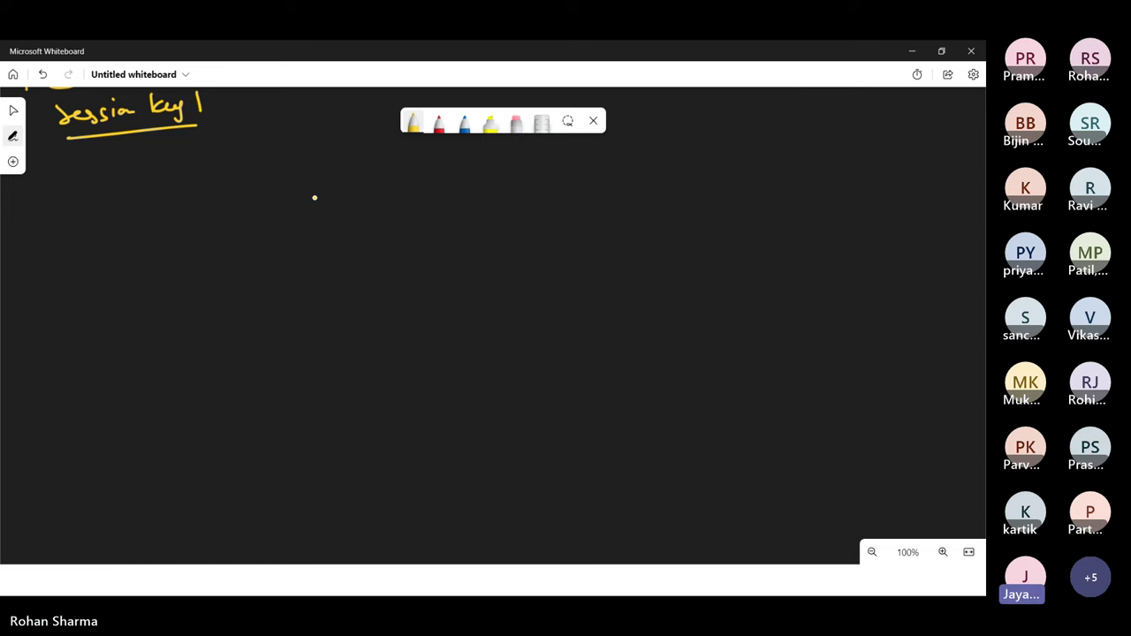
pyautogui.moveTo(344, 195)
pyautogui.mouseDown()
pyautogui.moveTo(306, 198)
pyautogui.moveTo(349, 199)
pyautogui.moveTo(321, 241)
pyautogui.moveTo(328, 234)
pyautogui.mouseUp()
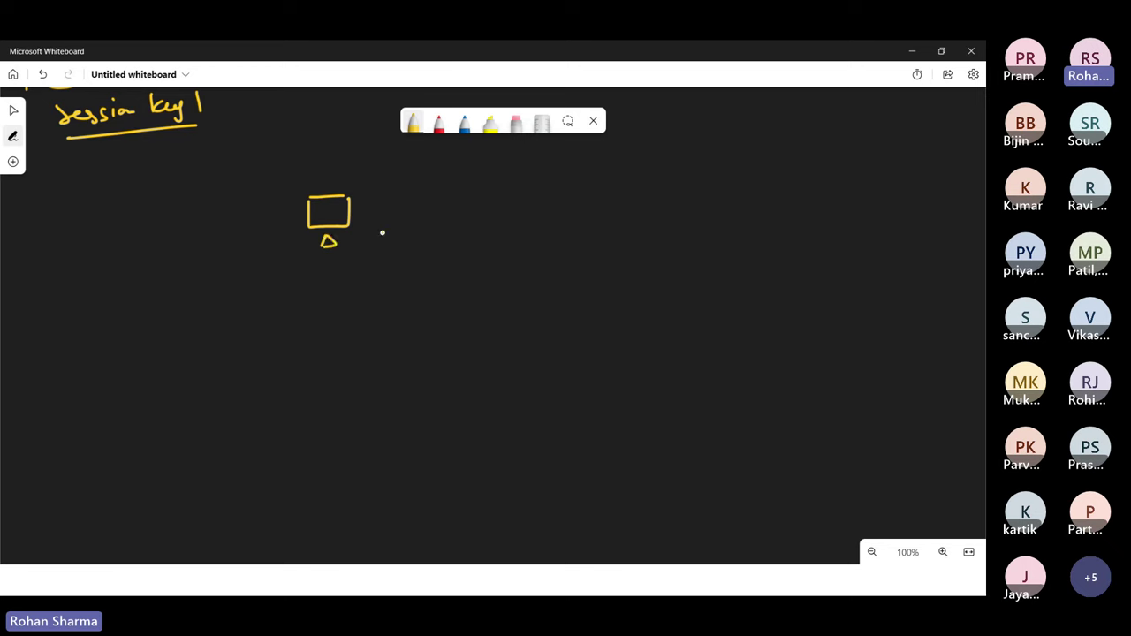
pyautogui.moveTo(381, 210)
pyautogui.mouseDown()
pyautogui.moveTo(583, 206)
pyautogui.moveTo(634, 186)
pyautogui.mouseUp()
pyautogui.moveTo(595, 191); pyautogui.dragTo(599, 228)
pyautogui.moveTo(632, 188)
pyautogui.mouseDown()
pyautogui.moveTo(599, 230)
pyautogui.moveTo(612, 202)
pyautogui.mouseUp()
pyautogui.moveTo(604, 210); pyautogui.dragTo(613, 216)
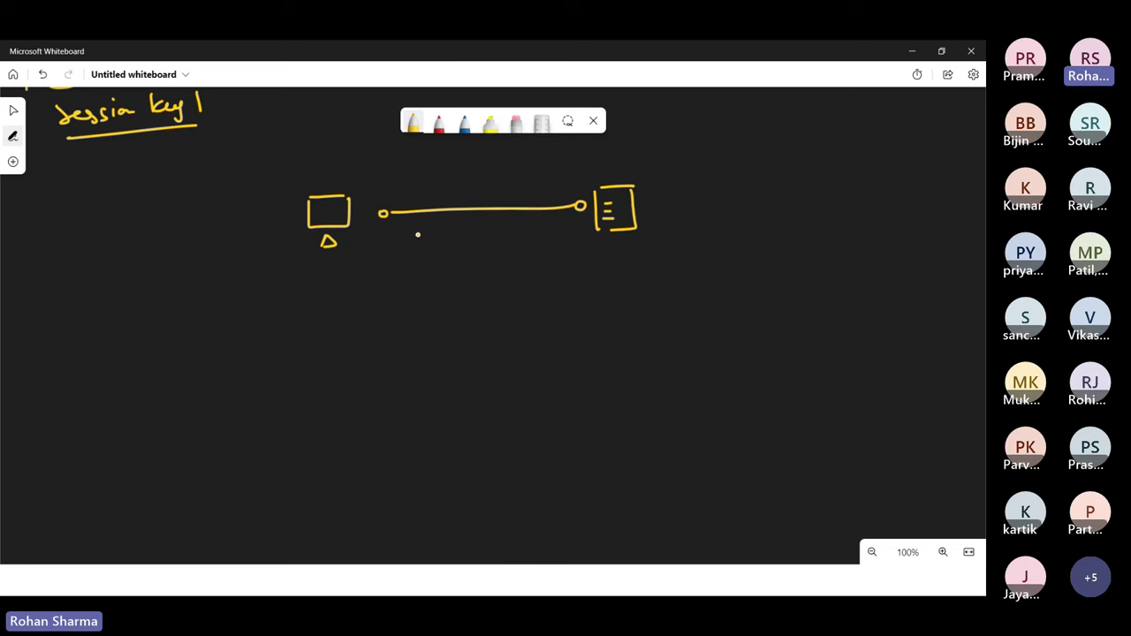
pyautogui.moveTo(579, 234); pyautogui.dragTo(400, 241)
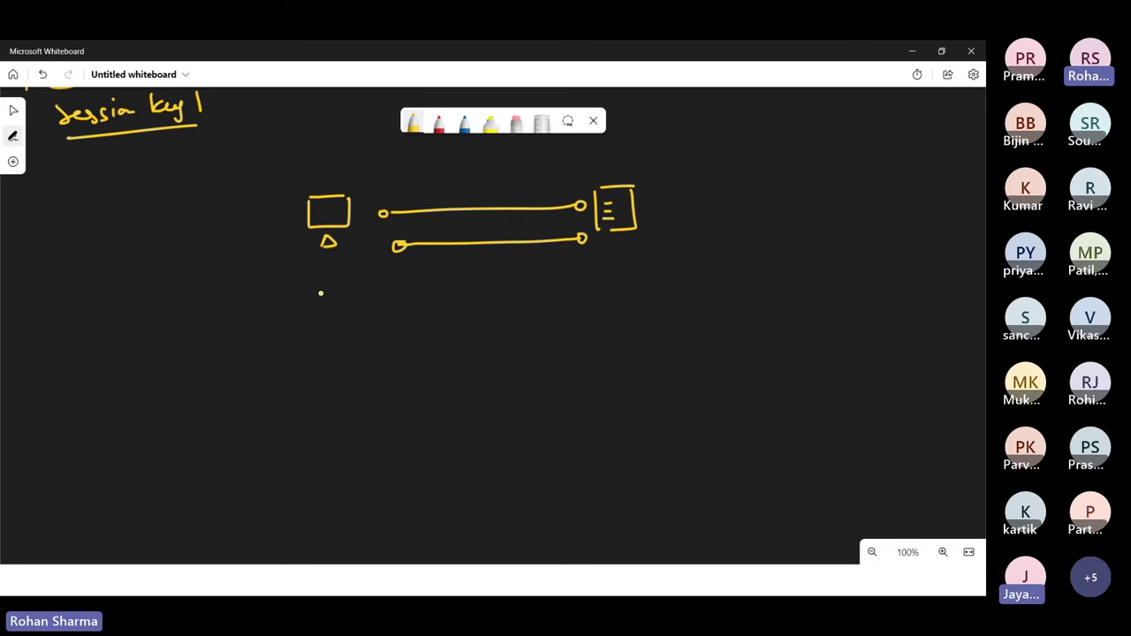
# Write "pre-master" with a 5 below the client and draw a third circle-ended line from it toward the server side.
pyautogui.moveTo(309, 295)
pyautogui.mouseDown()
pyautogui.moveTo(307, 310)
pyautogui.moveTo(329, 297)
pyautogui.moveTo(422, 293)
pyautogui.mouseUp()
pyautogui.moveTo(334, 316)
pyautogui.mouseDown()
pyautogui.moveTo(337, 328)
pyautogui.moveTo(358, 313)
pyautogui.mouseUp()
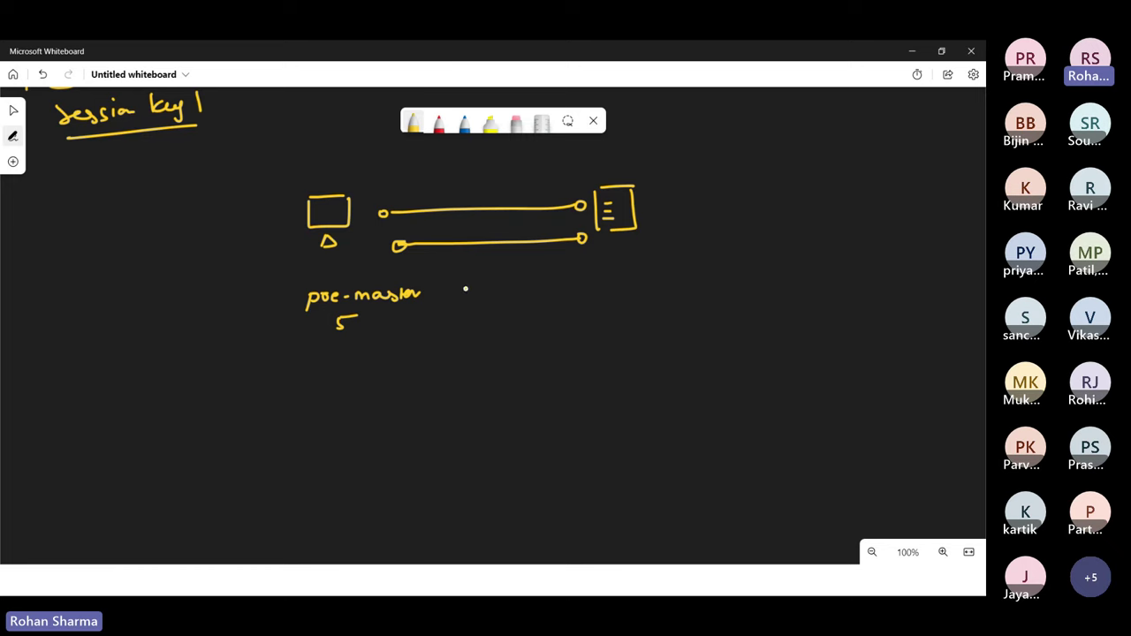
pyautogui.moveTo(432, 289); pyautogui.dragTo(597, 292)
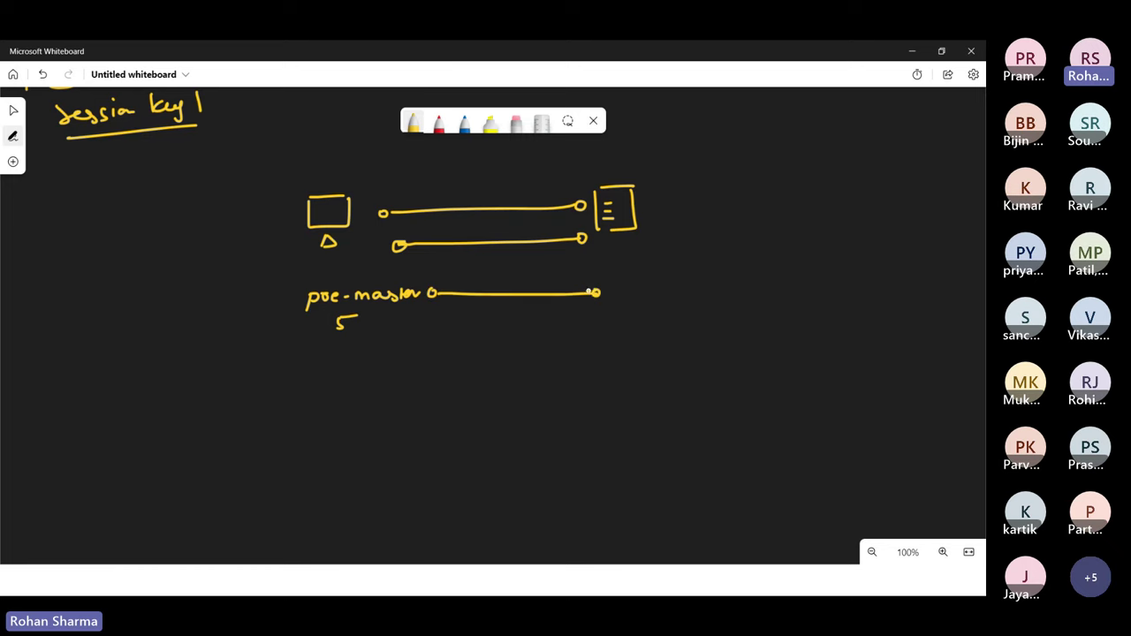
# Draw a boxed 5 labelled "public key" under the third line, with an arrow pointing to it from an underlined "private key".
pyautogui.moveTo(503, 312)
pyautogui.mouseDown()
pyautogui.moveTo(517, 311)
pyautogui.moveTo(499, 333)
pyautogui.moveTo(524, 309)
pyautogui.moveTo(523, 337)
pyautogui.moveTo(534, 337)
pyautogui.moveTo(477, 370)
pyautogui.moveTo(501, 358)
pyautogui.moveTo(563, 359)
pyautogui.mouseUp()
pyautogui.moveTo(565, 352); pyautogui.dragTo(571, 373)
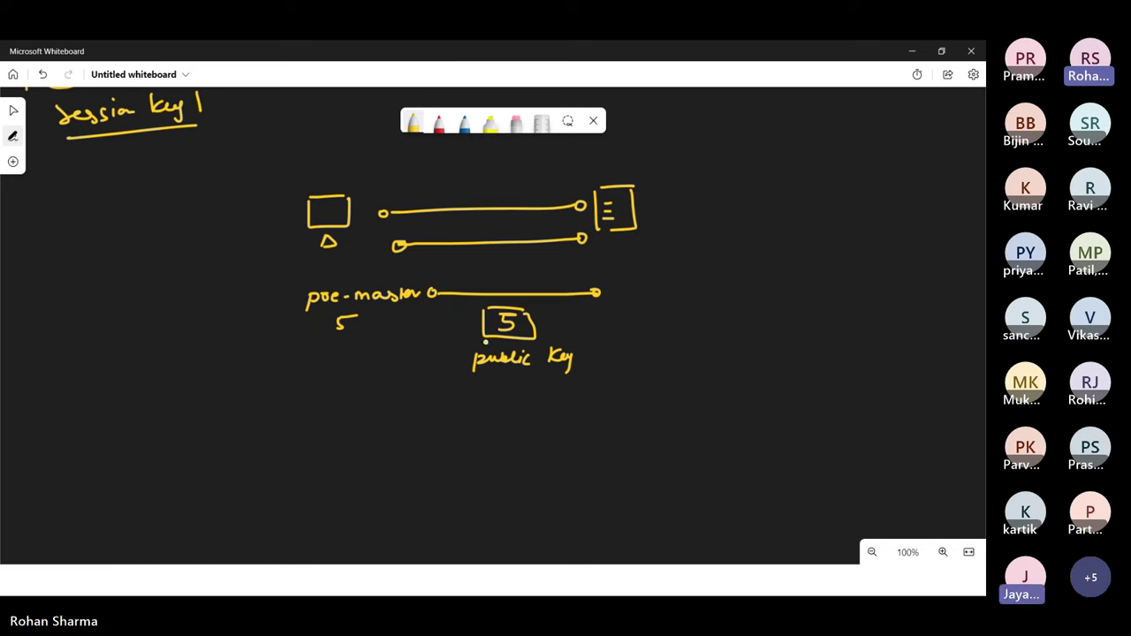
pyautogui.moveTo(566, 313)
pyautogui.mouseDown()
pyautogui.moveTo(543, 320)
pyautogui.moveTo(644, 316)
pyautogui.moveTo(654, 300)
pyautogui.moveTo(669, 319)
pyautogui.mouseUp()
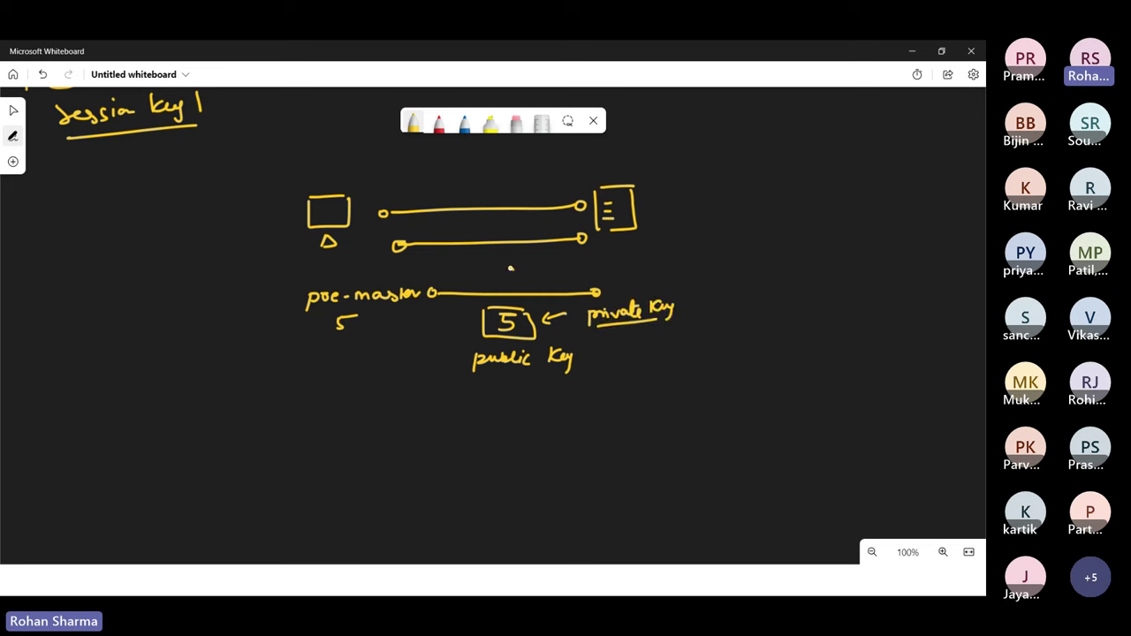
# Add a downward arrow through the third line to the boxed 5 and frame the pre-master 5 note.
pyautogui.moveTo(510, 268); pyautogui.dragTo(508, 306)
pyautogui.moveTo(502, 298)
pyautogui.mouseDown()
pyautogui.moveTo(508, 307)
pyautogui.moveTo(515, 297)
pyautogui.mouseUp()
pyautogui.moveTo(292, 280)
pyautogui.mouseDown()
pyautogui.moveTo(414, 336)
pyautogui.moveTo(318, 277)
pyautogui.mouseUp()
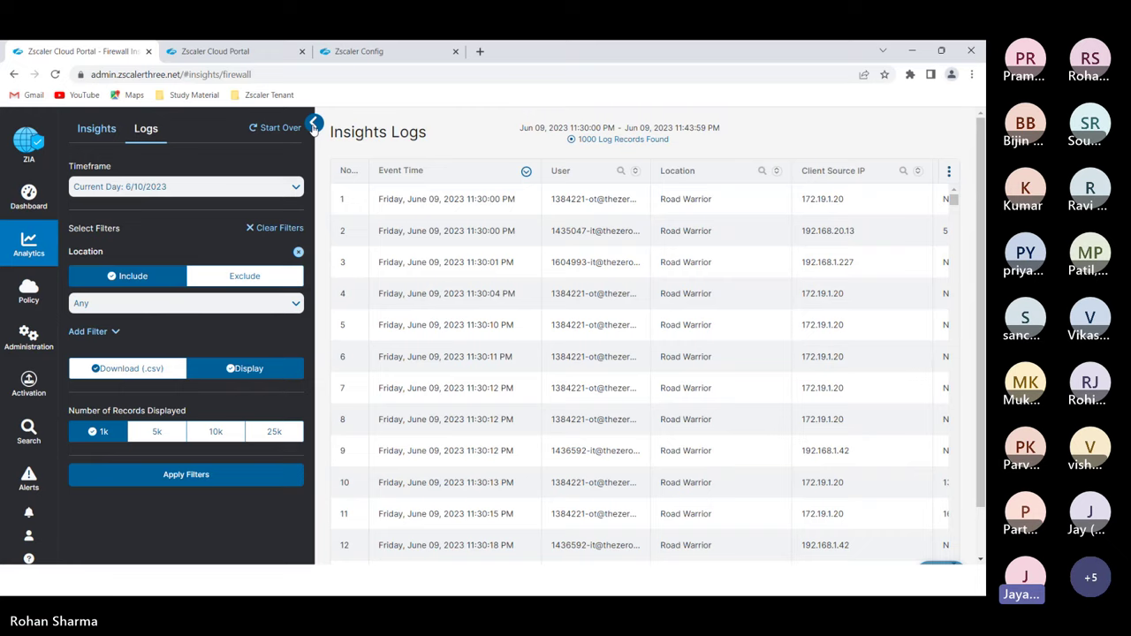
# In the Zscaler Cloud Portal, hide the filter pane of the firewall logs and examine the available log columns.
pyautogui.click(313, 124)
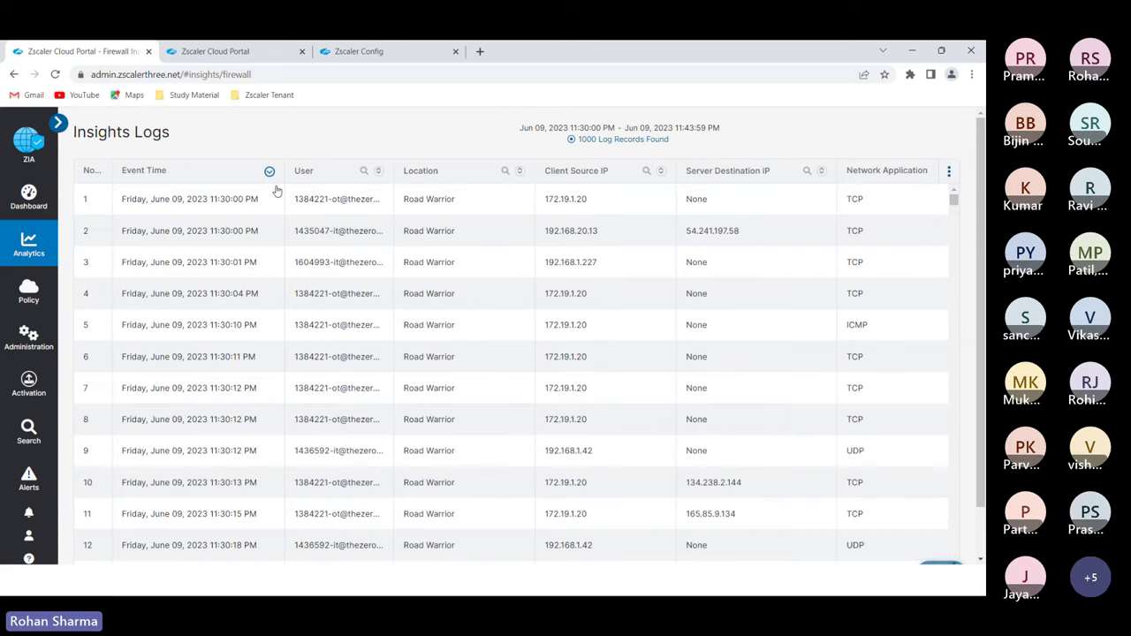
pyautogui.moveTo(9, 245)
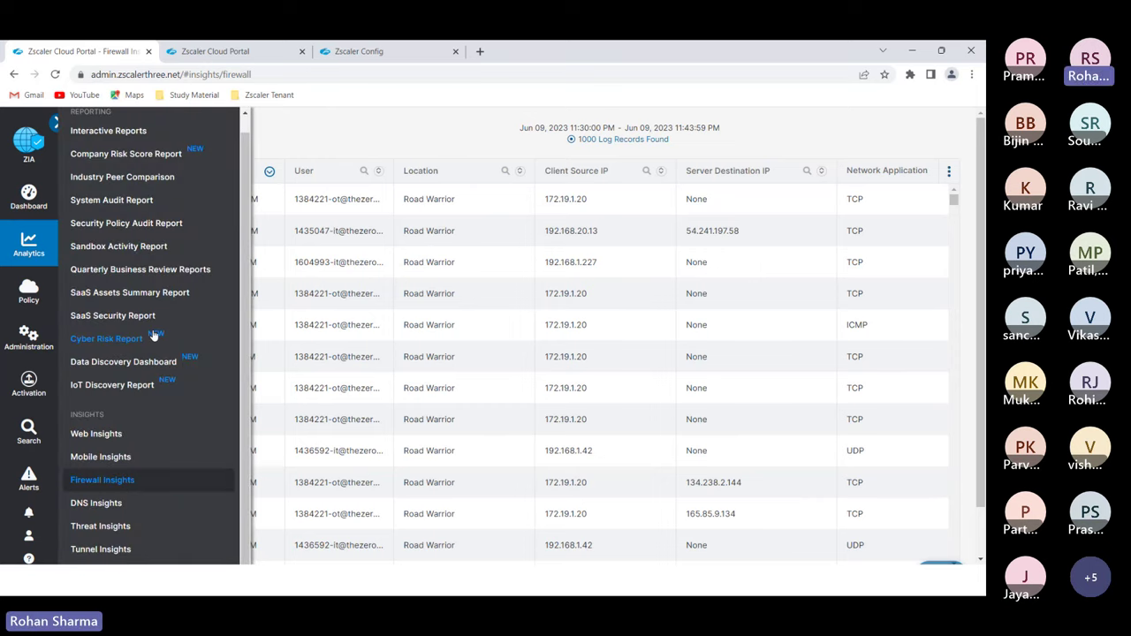
pyautogui.scroll(-2, 155, 389)
pyautogui.scroll(2, 406, 180)
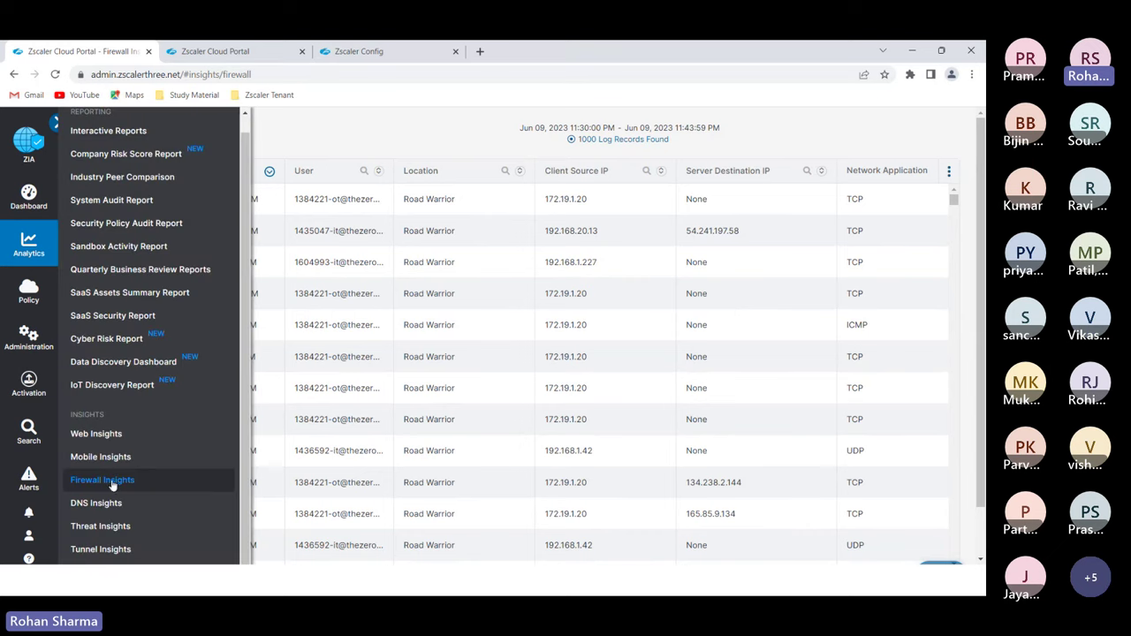
pyautogui.click(948, 171)
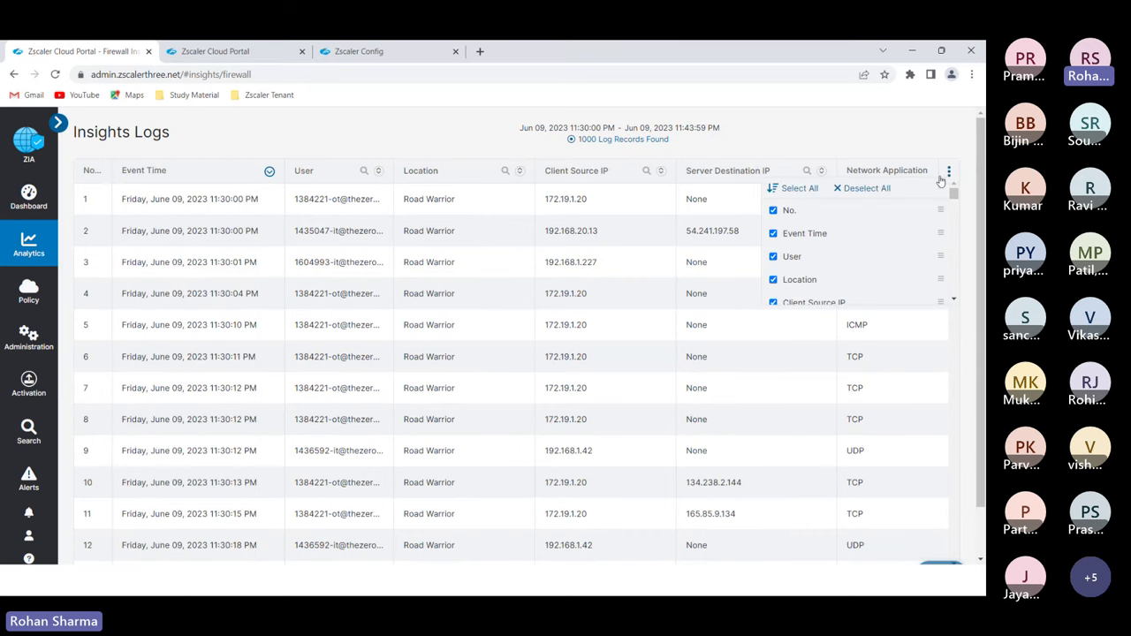
pyautogui.scroll(-3, 796, 233)
pyautogui.scroll(-3, 808, 256)
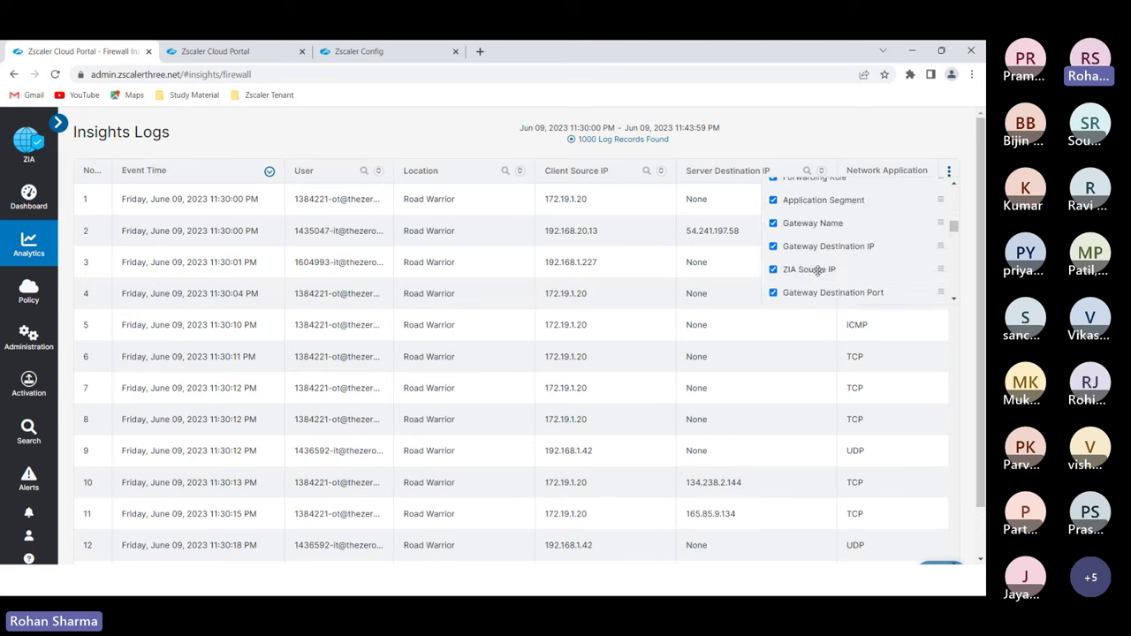
pyautogui.click(948, 170)
pyautogui.scroll(-5, 817, 238)
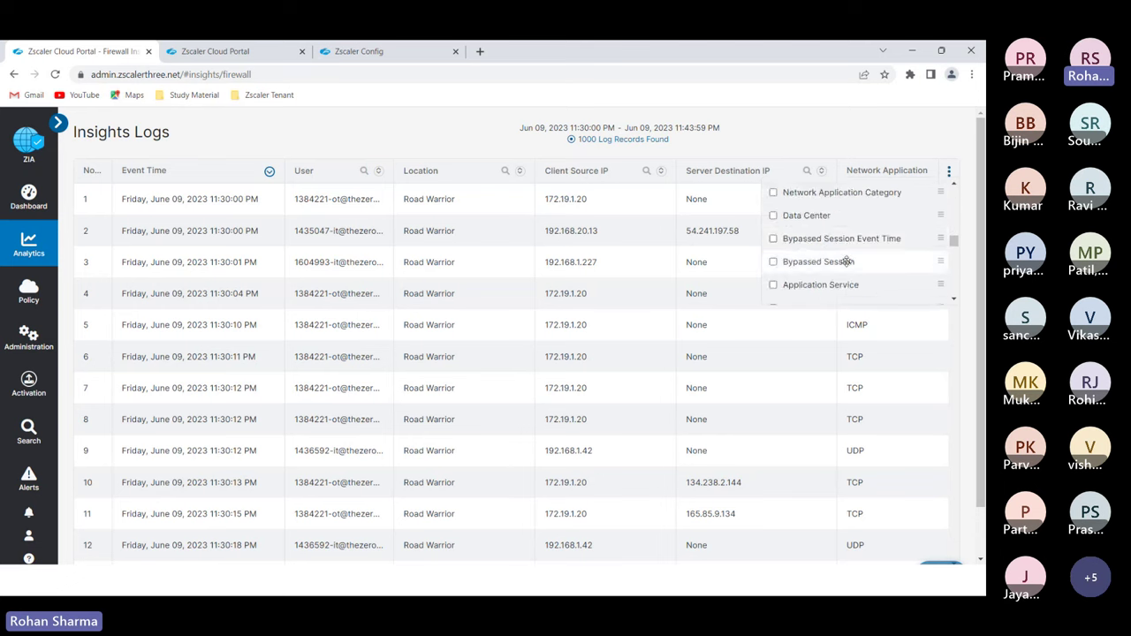
pyautogui.scroll(-8, 823, 251)
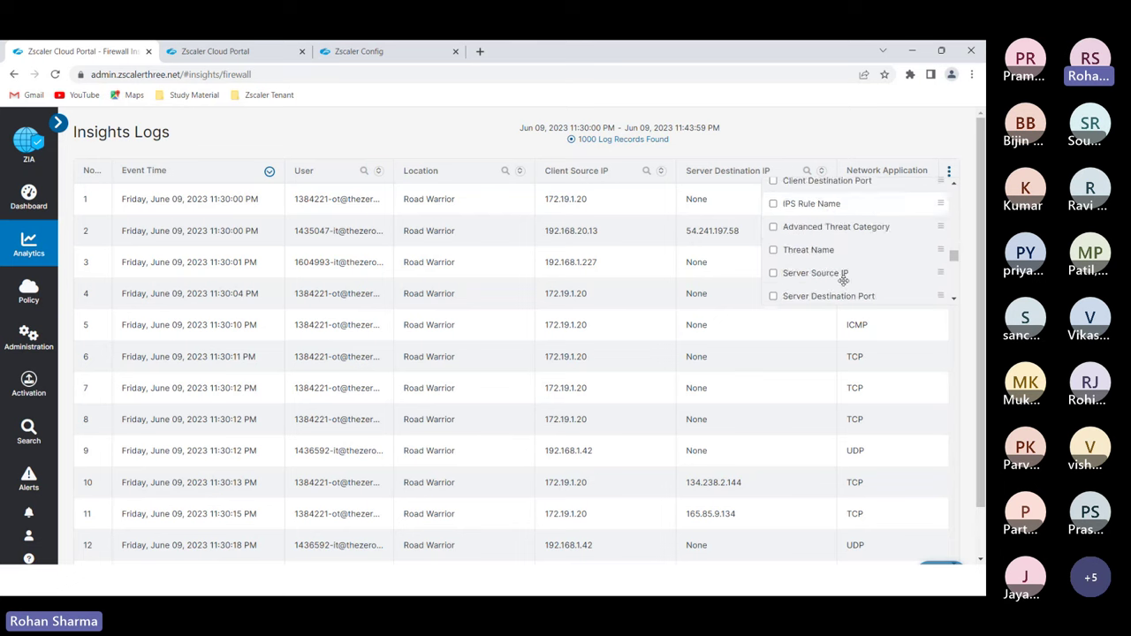
pyautogui.scroll(4, 829, 256)
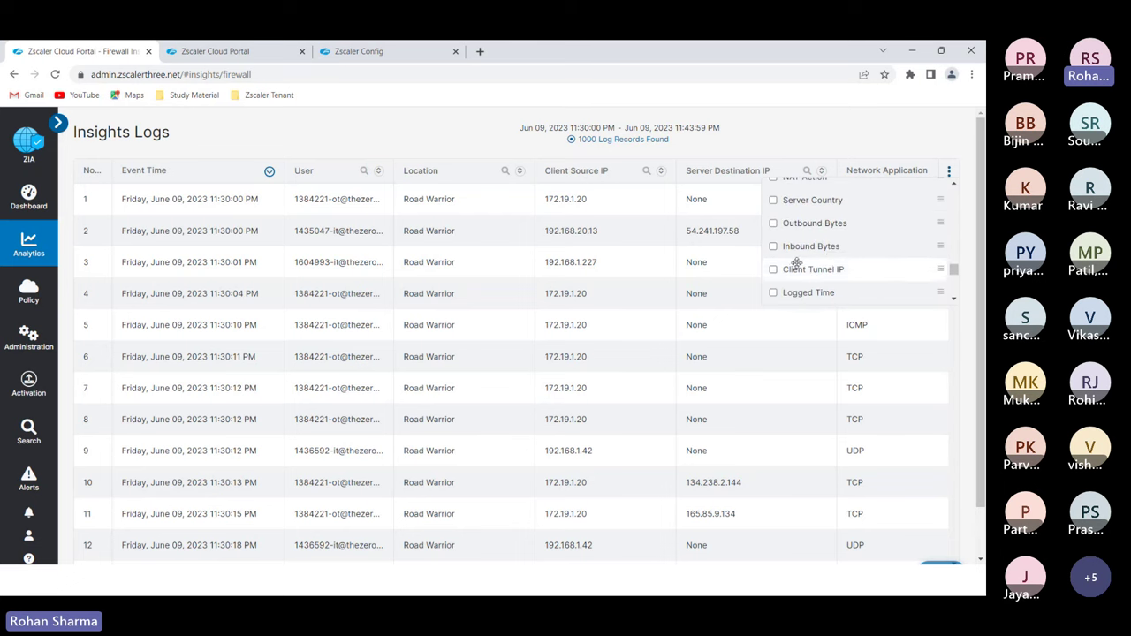
pyautogui.scroll(-4, 825, 261)
pyautogui.scroll(2, 826, 264)
pyautogui.scroll(-3, 826, 263)
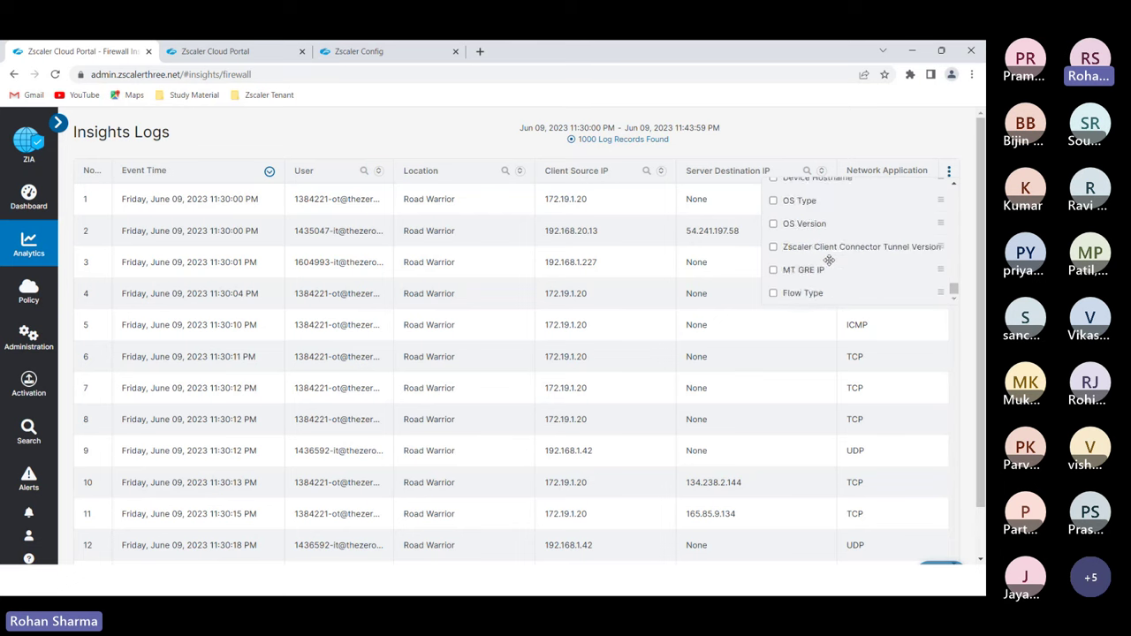
# Open the DNS Insights logs and load the current day's records with the 1k display limit.
pyautogui.moveTo(28, 244)
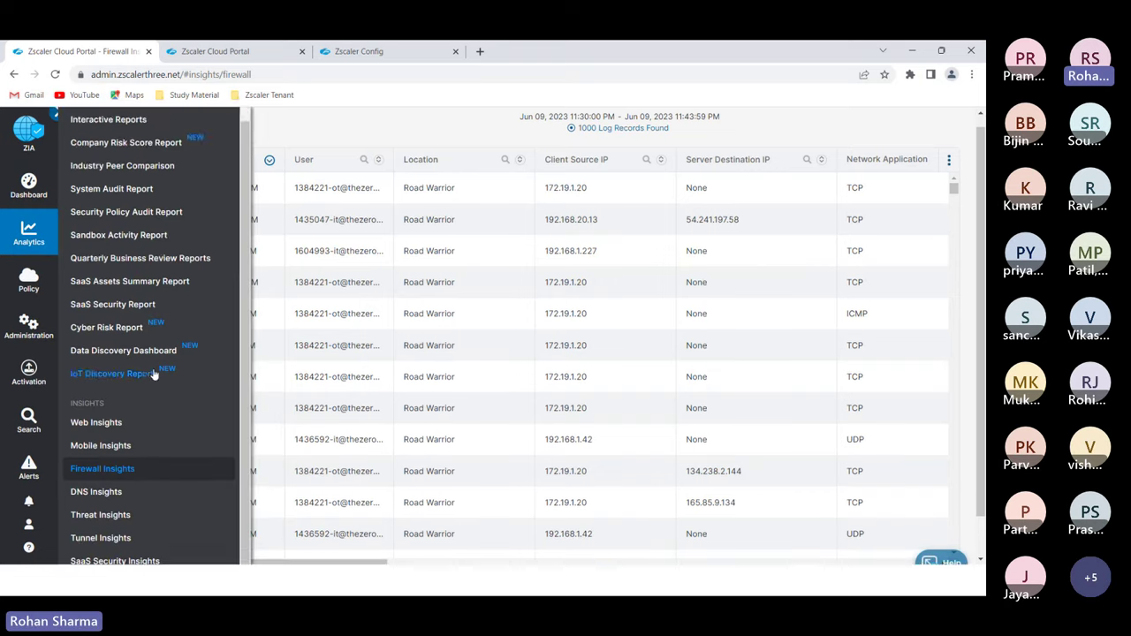
pyautogui.scroll(-1, 153, 374)
pyautogui.click(88, 449)
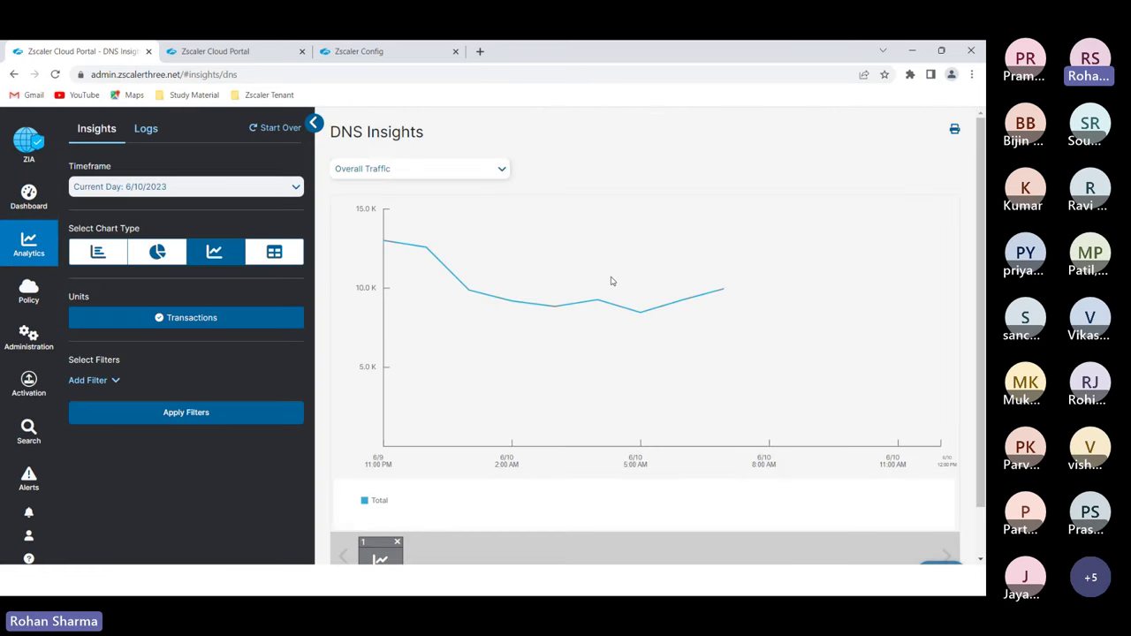
pyautogui.click(146, 132)
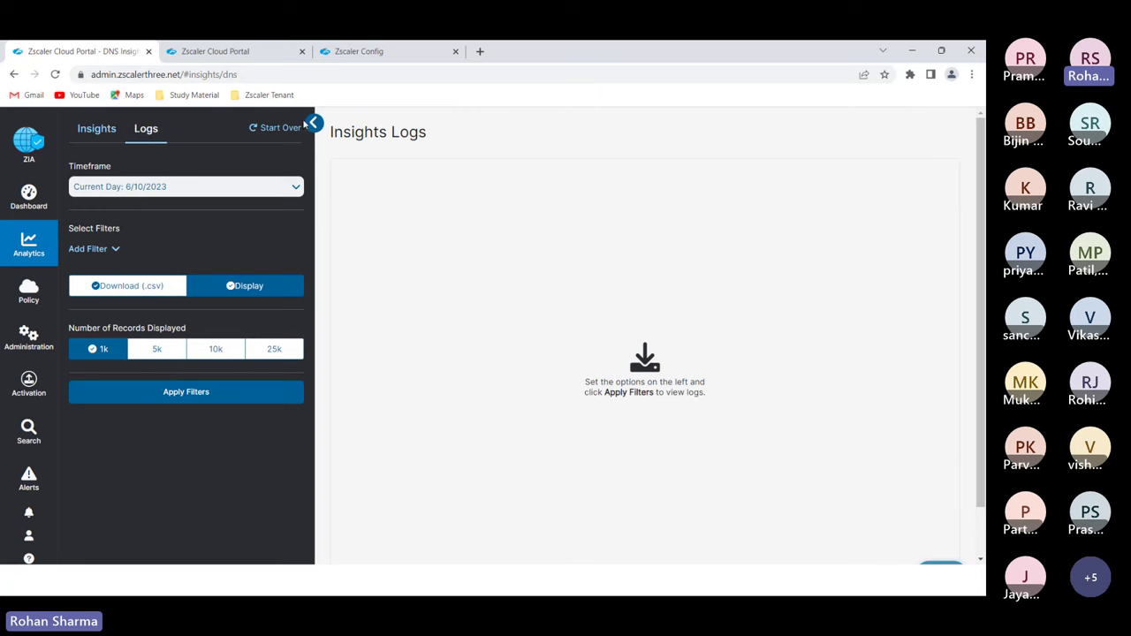
pyautogui.click(150, 391)
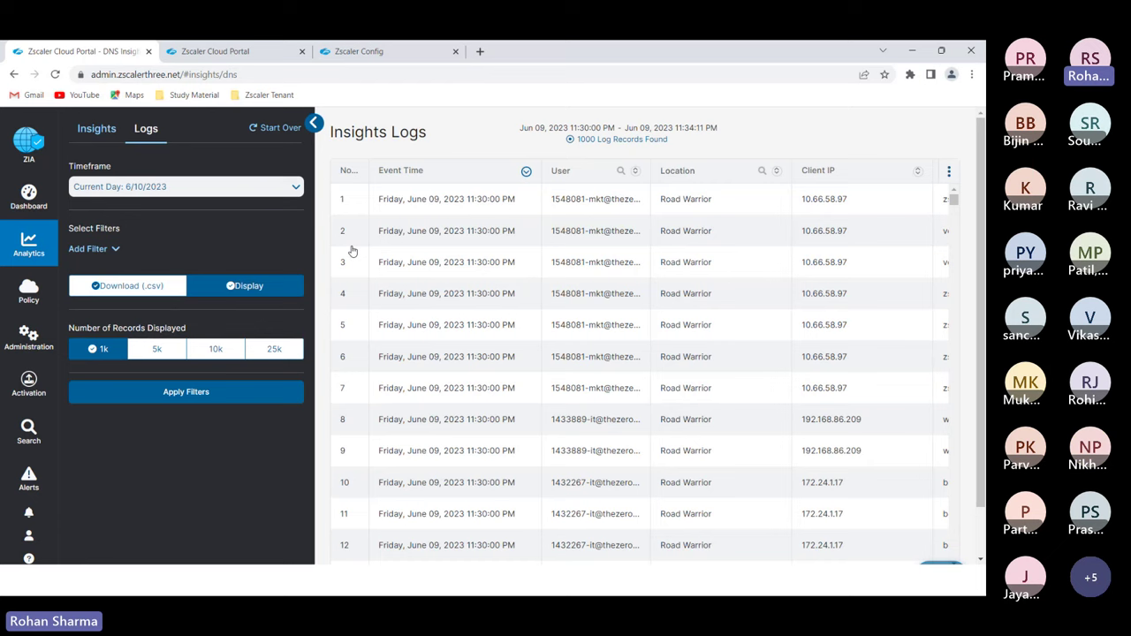
# Look through the available DNS log filters and hide the filter pane.
pyautogui.click(98, 249)
pyautogui.scroll(-8, 174, 348)
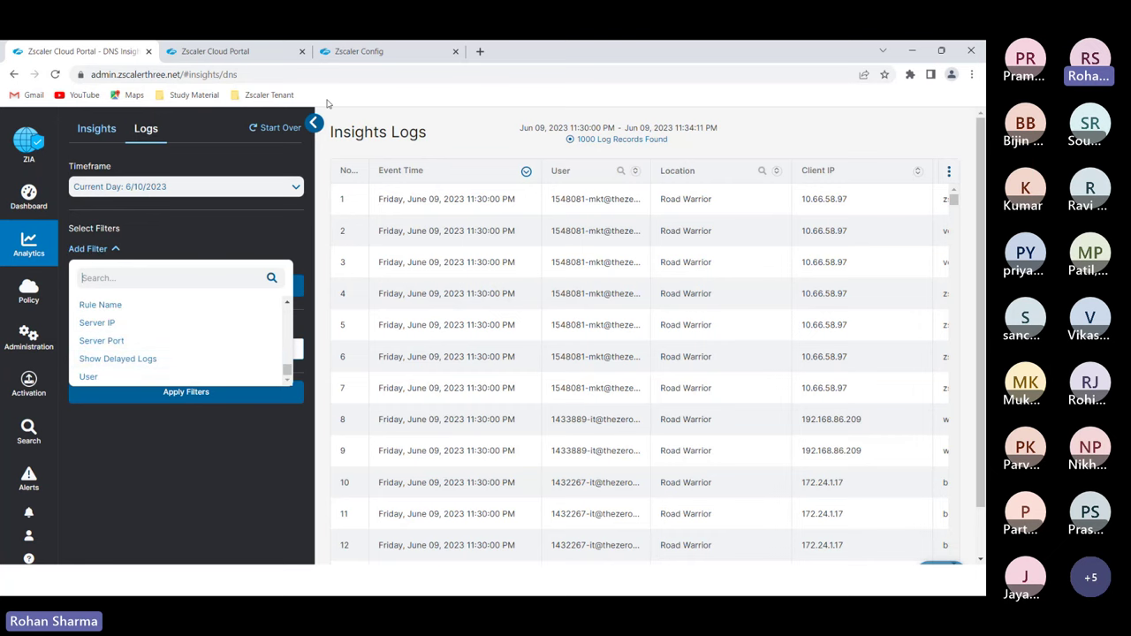
pyautogui.click(315, 123)
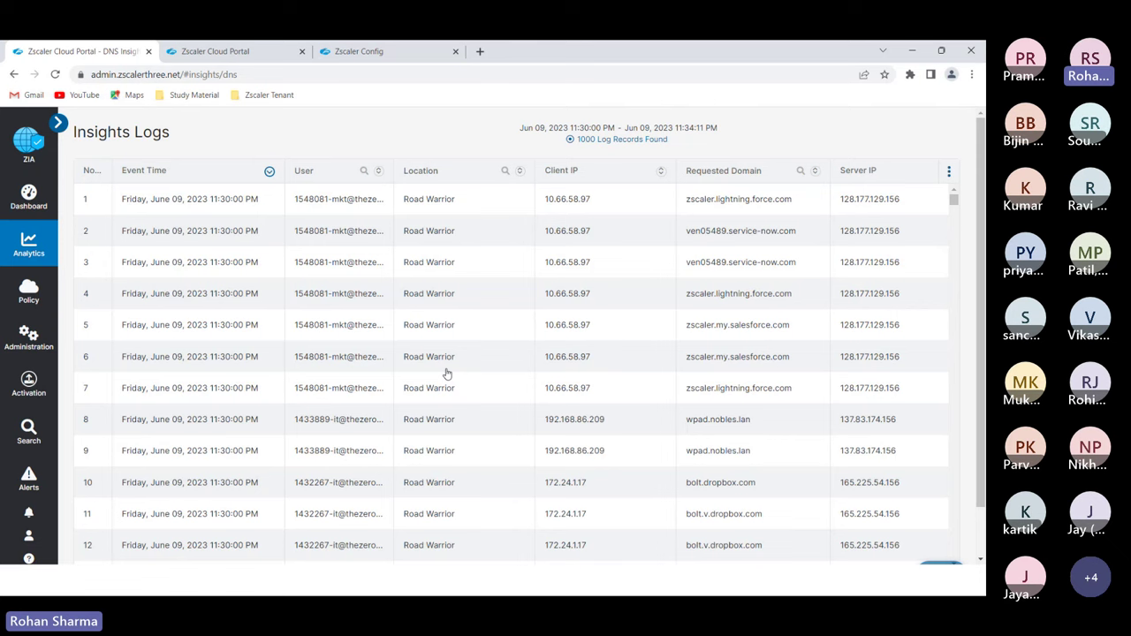
# Switch to Microsoft Whiteboard to review the pre-master key sketch and return to the DNS logs in the Zscaler portal.
pyautogui.hotkey('alt', 'Tab')
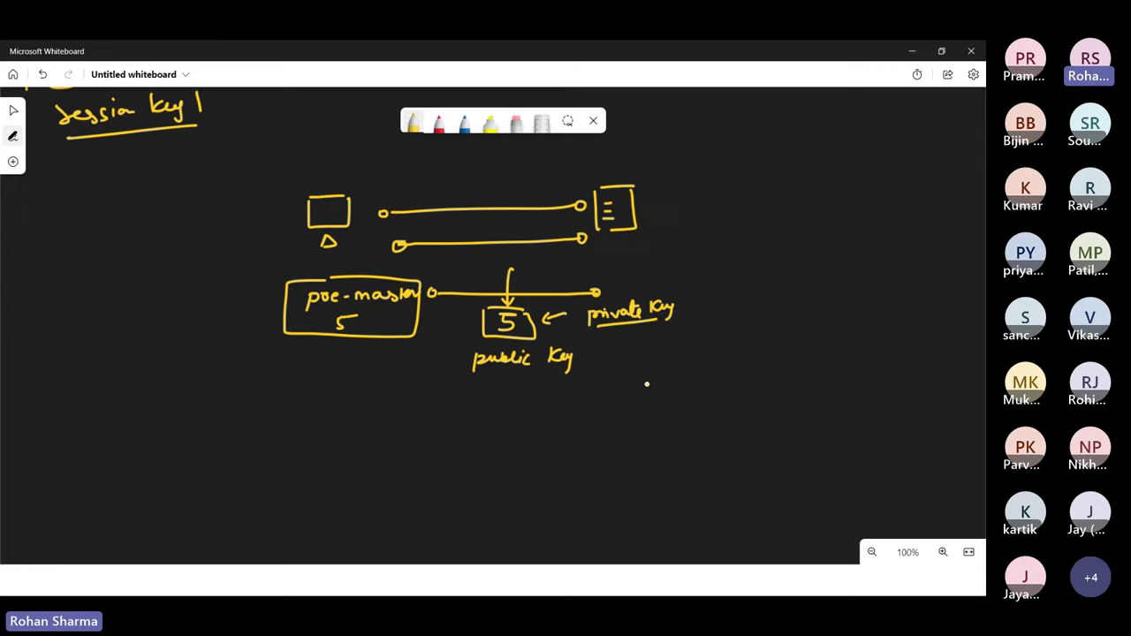
pyautogui.hotkey('alt', 'Tab')
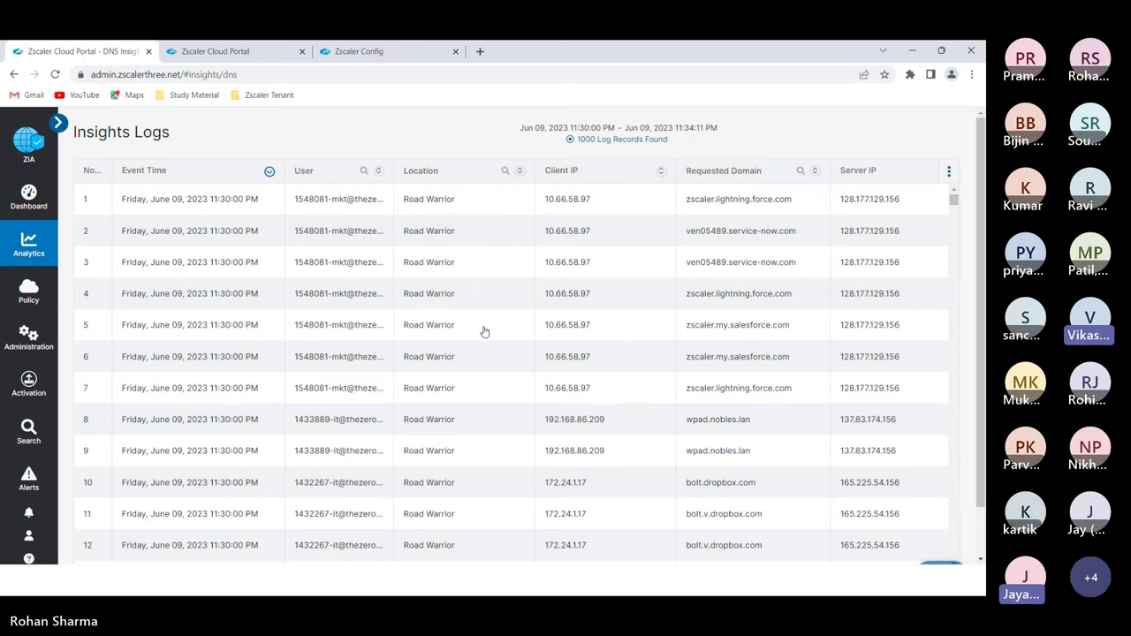
# Look through the reports and insights pages available under analytics.
pyautogui.moveTo(33, 252)
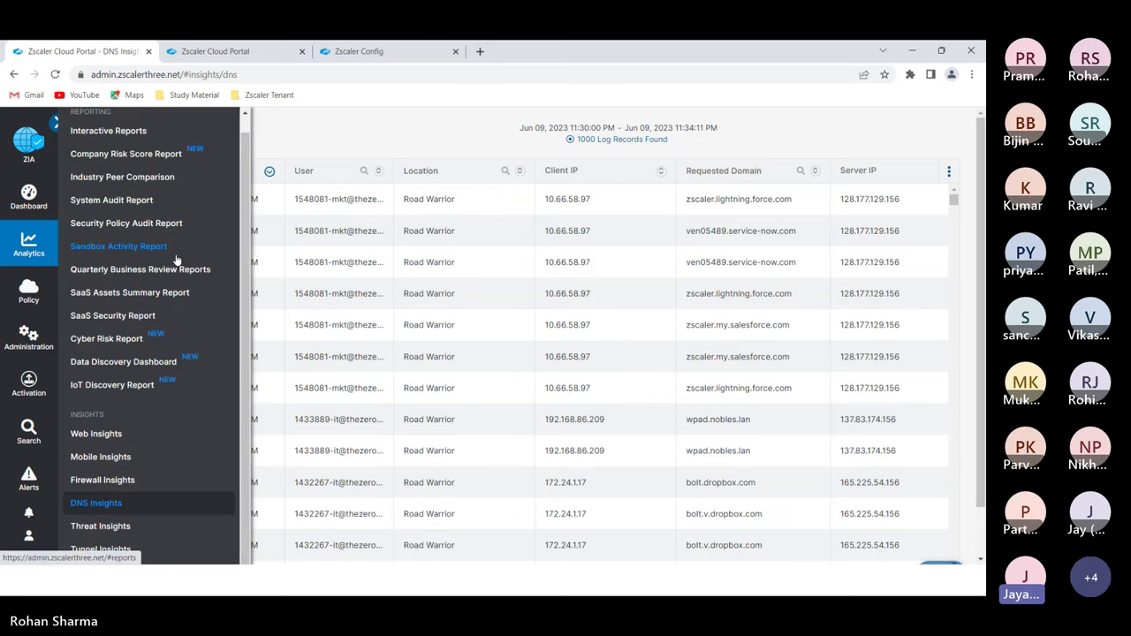
pyautogui.scroll(-1, 177, 261)
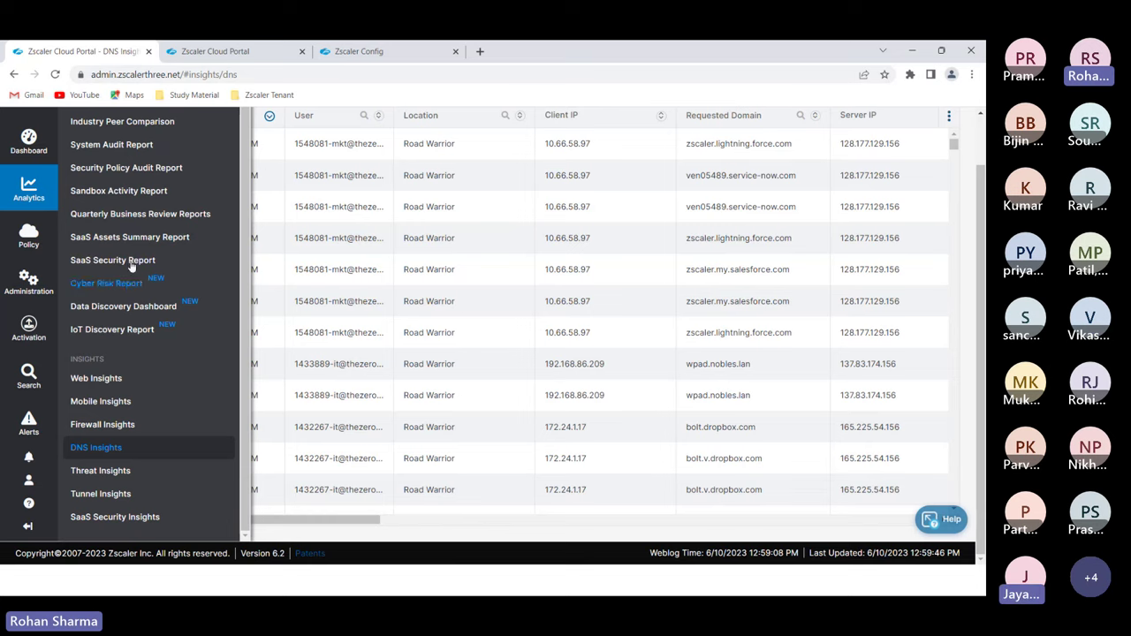
pyautogui.scroll(1, 46, 234)
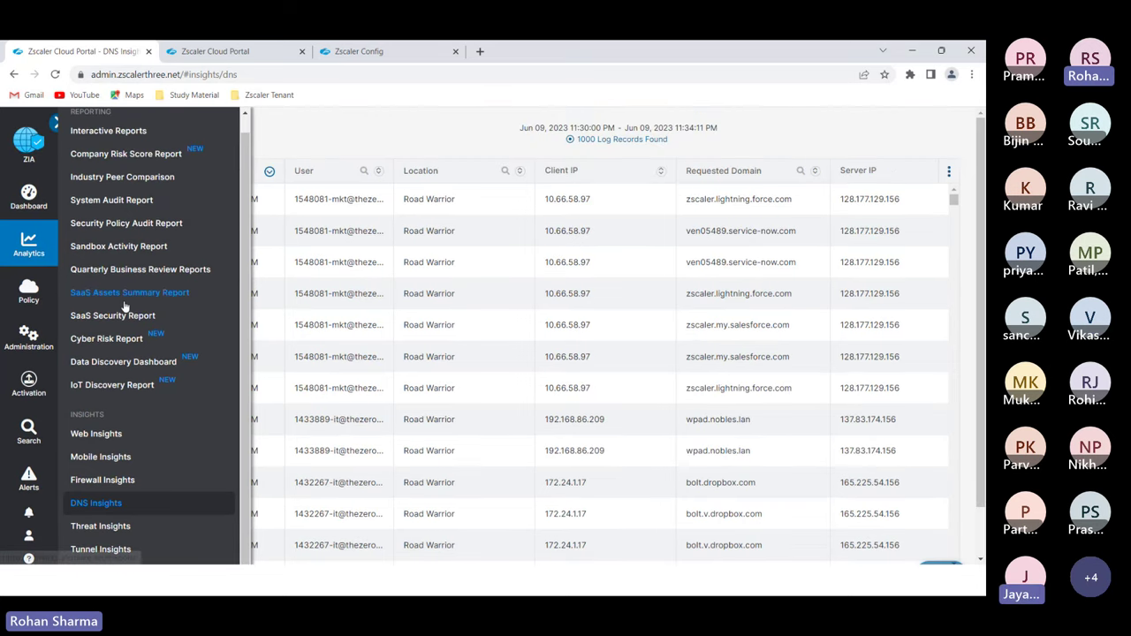
pyautogui.scroll(-1, 124, 301)
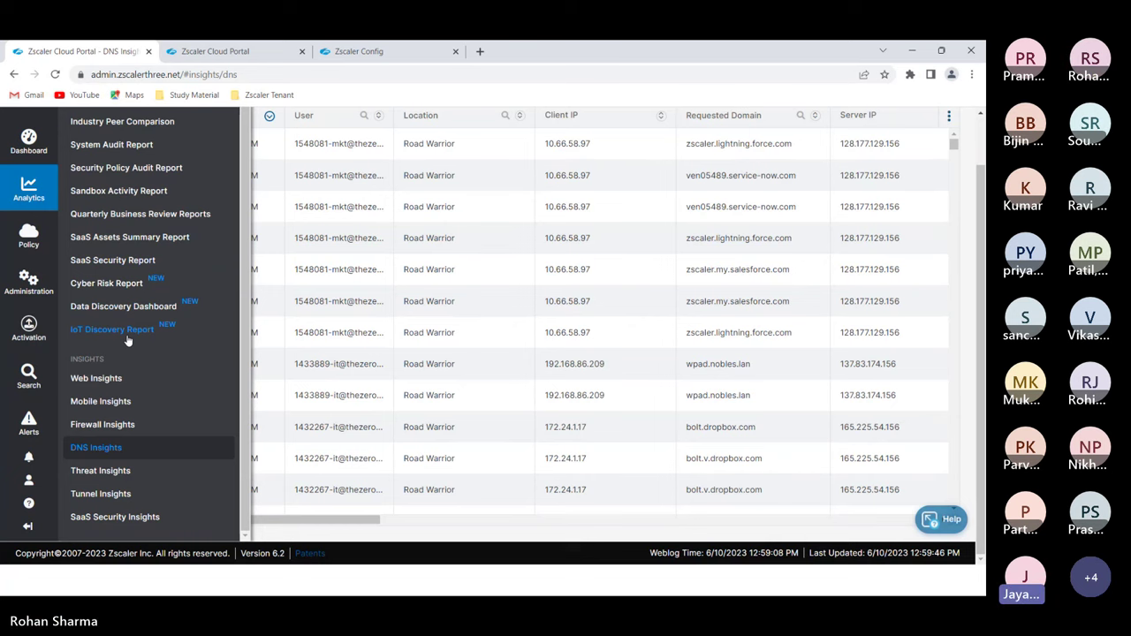
pyautogui.scroll(1, 196, 400)
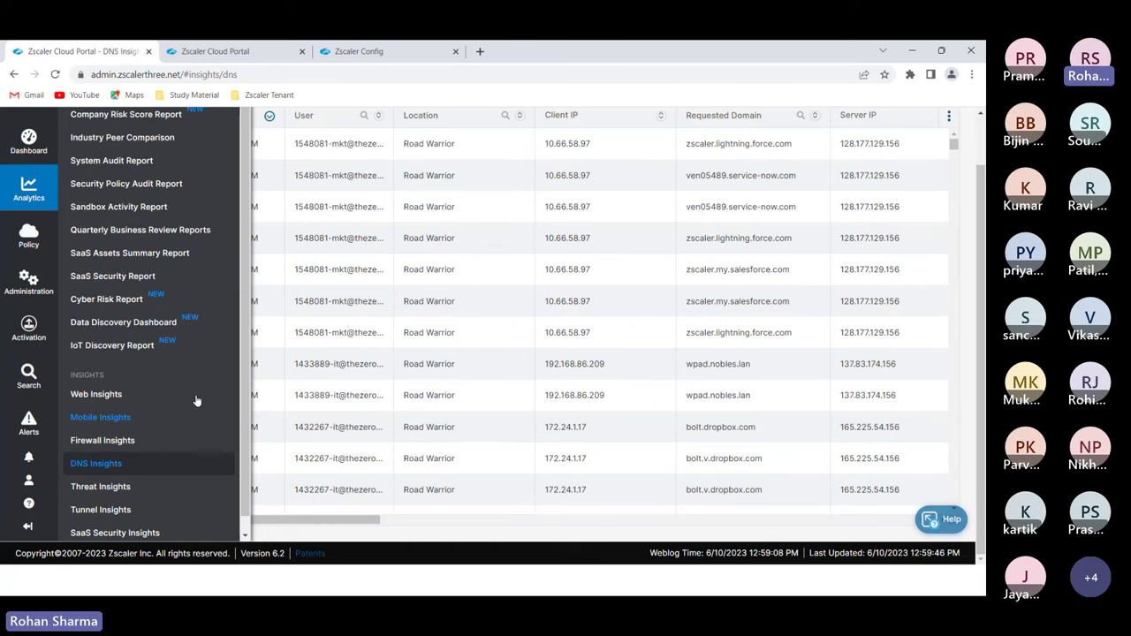
pyautogui.scroll(1, 196, 400)
pyautogui.scroll(-1, 196, 400)
pyautogui.moveTo(50, 342)
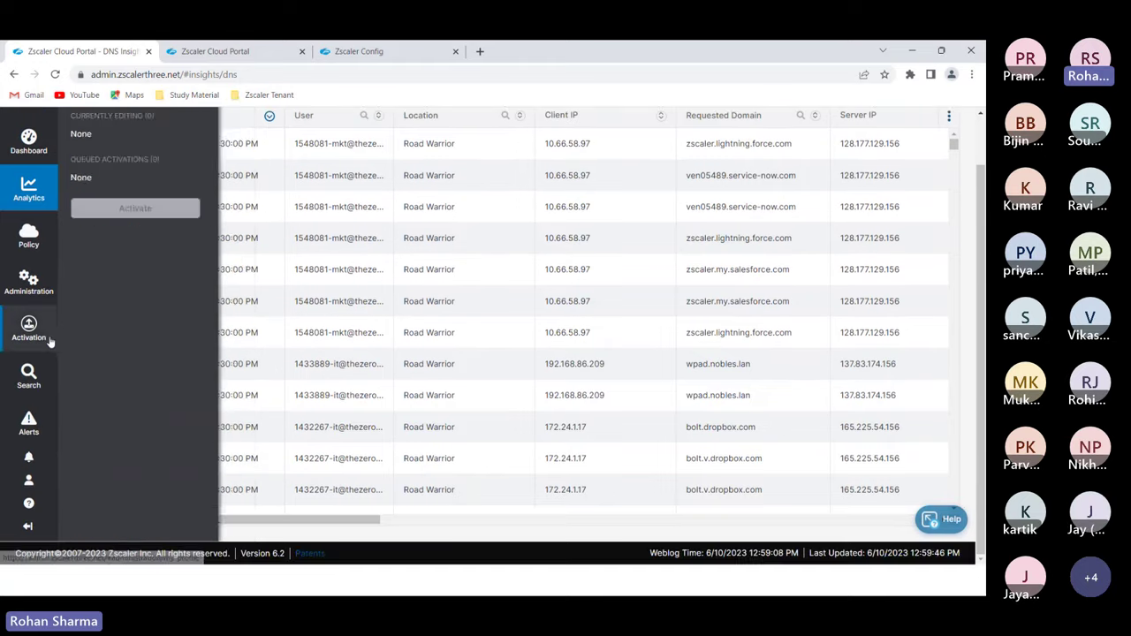
pyautogui.scroll(1, 40, 353)
# Open the Threat Insights page to view the threat map with its threat names, origins and targets.
pyautogui.moveTo(31, 255)
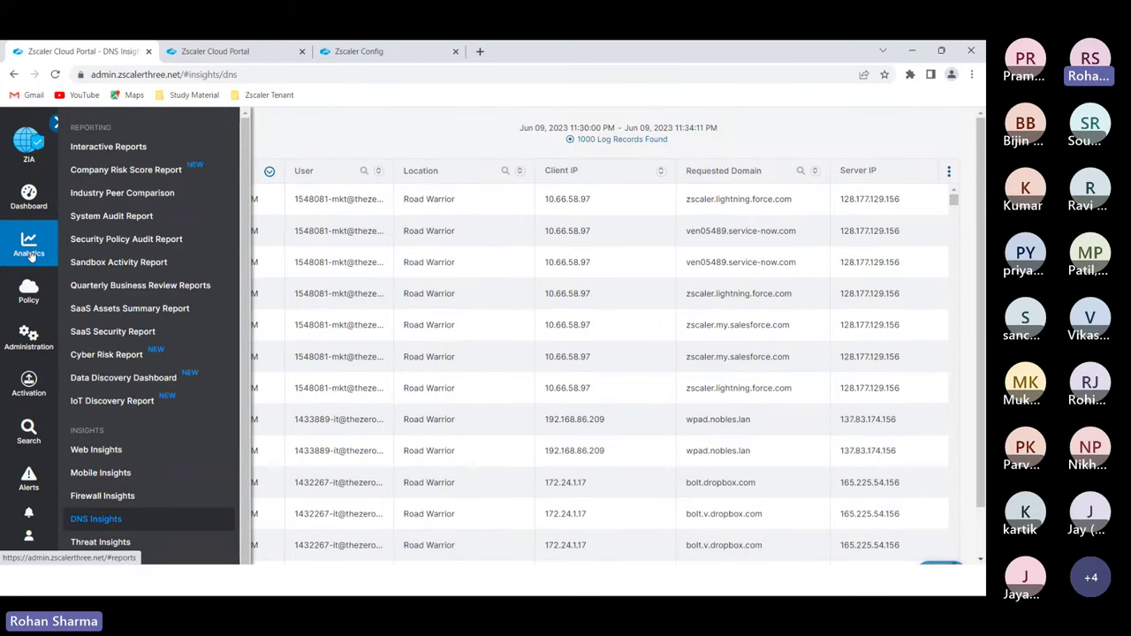
pyautogui.scroll(-1, 174, 433)
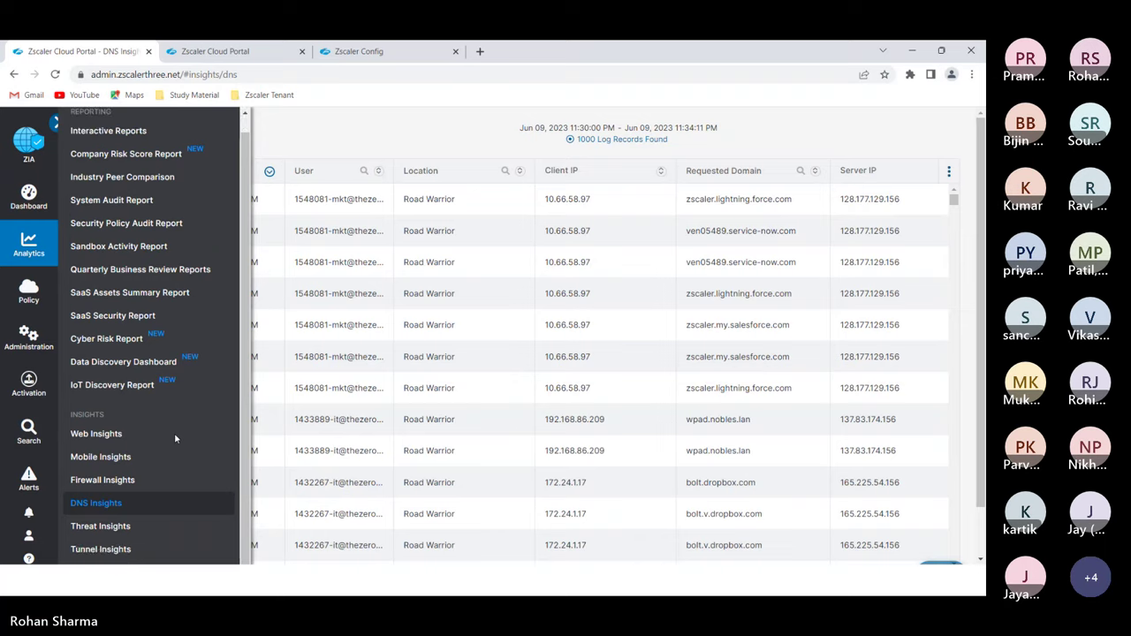
pyautogui.click(99, 531)
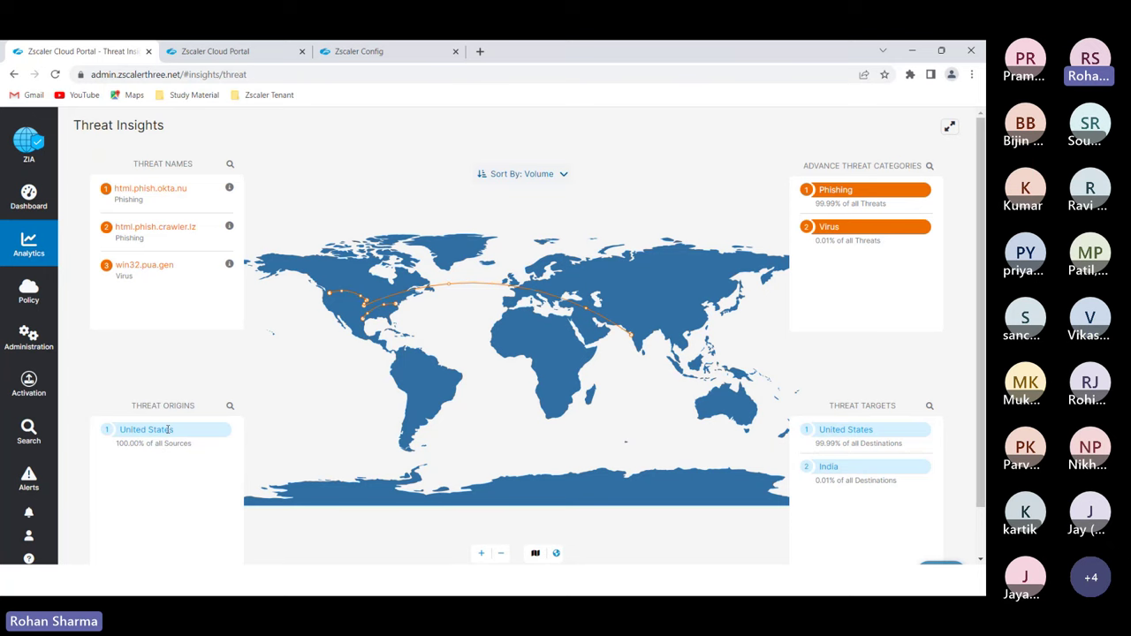
# Open Tunnel Insights and add a Tunnel Type filter set to Z-Tunnel 2.0.
pyautogui.click(42, 240)
pyautogui.scroll(-1, 133, 398)
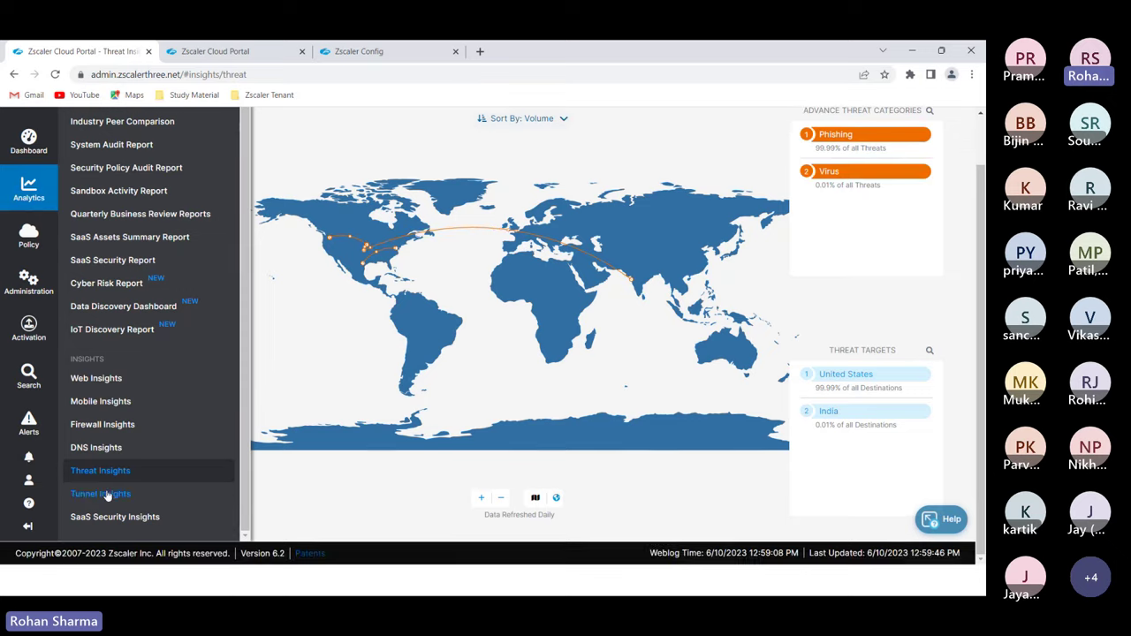
pyautogui.click(107, 496)
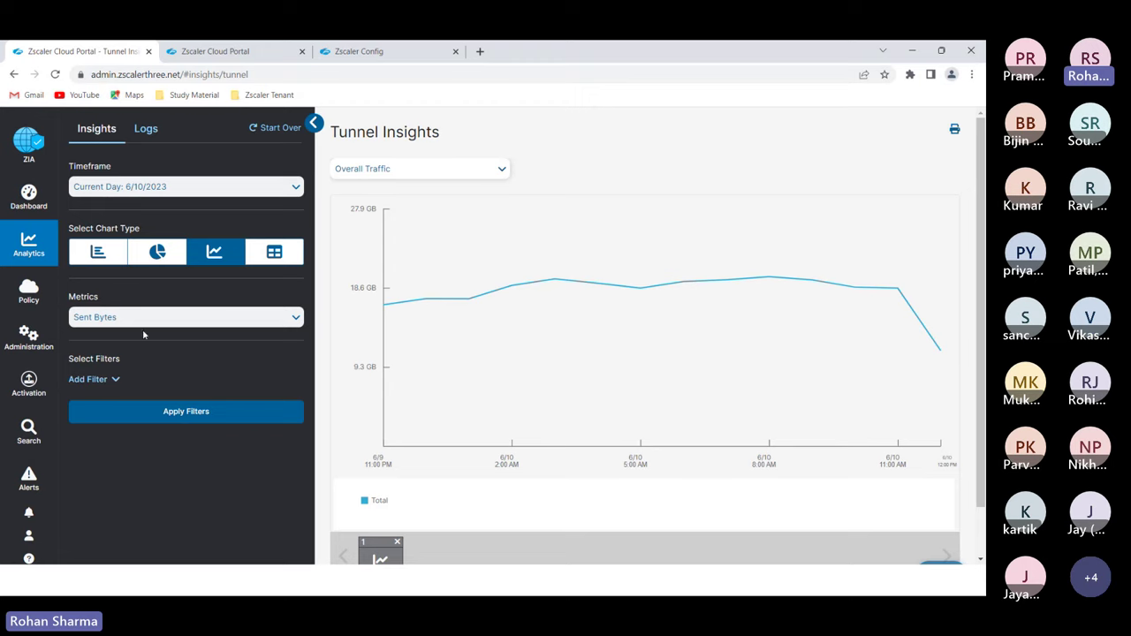
pyautogui.click(108, 380)
pyautogui.scroll(-2, 148, 449)
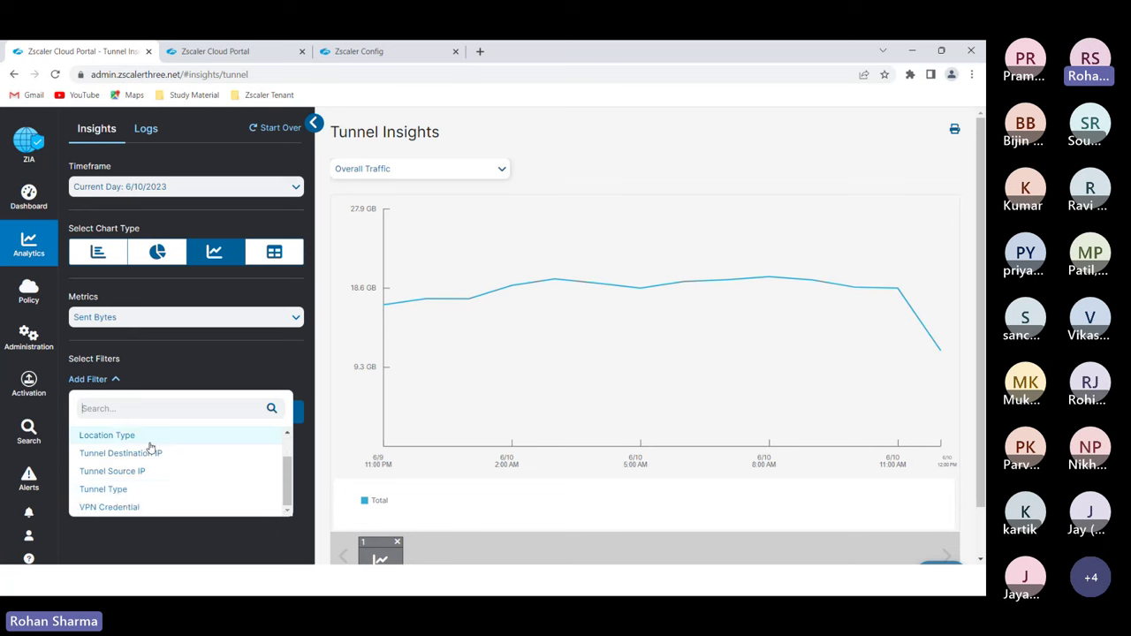
pyautogui.click(135, 491)
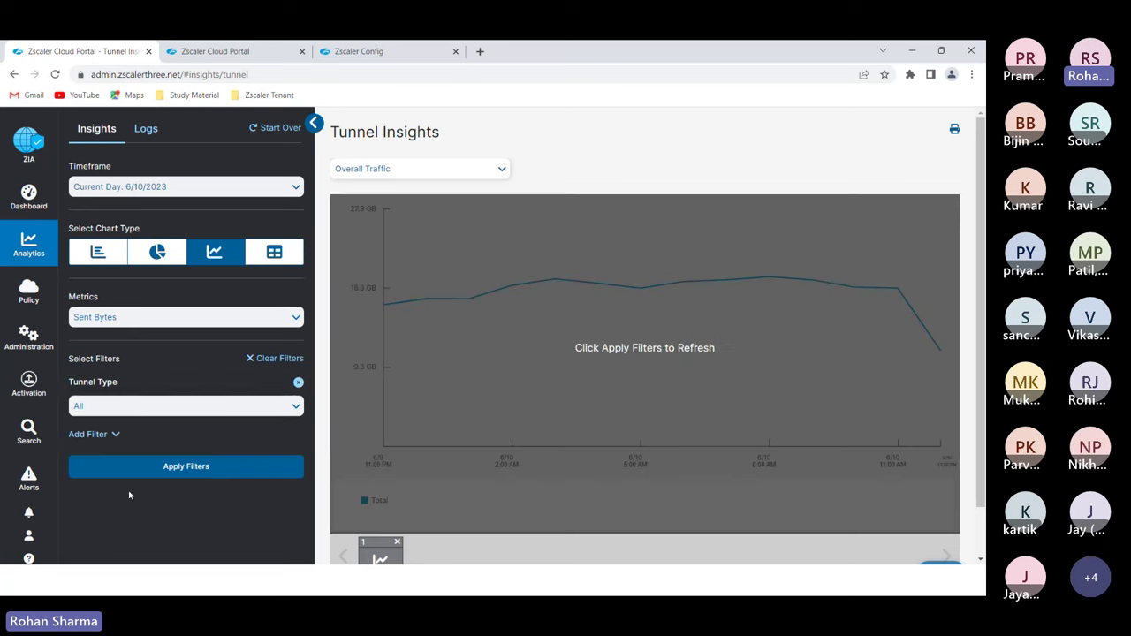
pyautogui.click(134, 408)
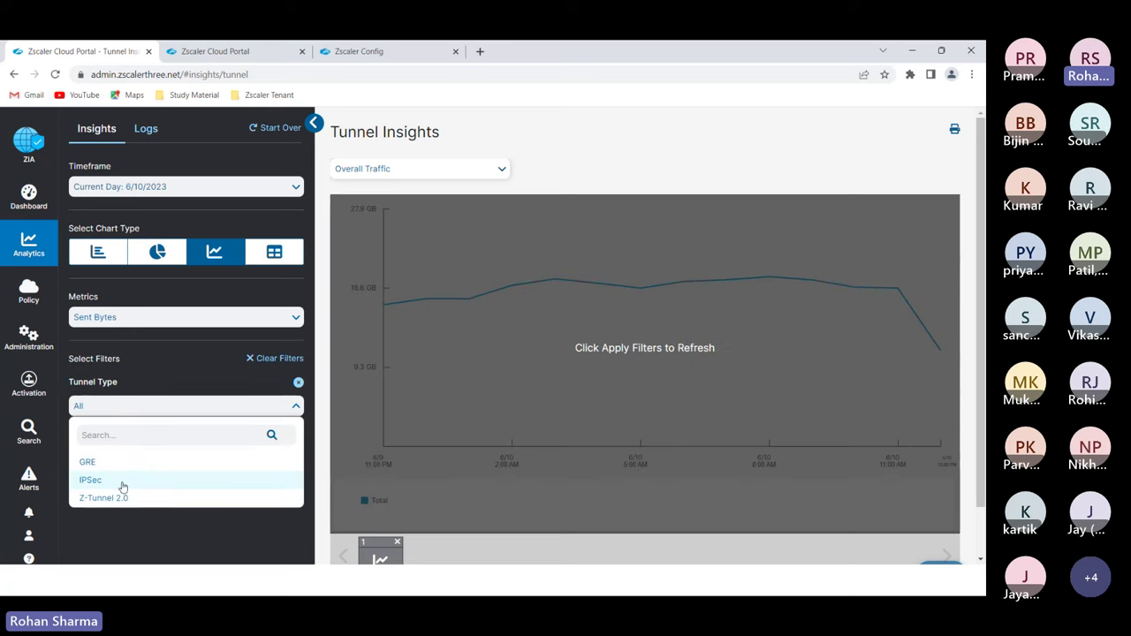
pyautogui.click(119, 499)
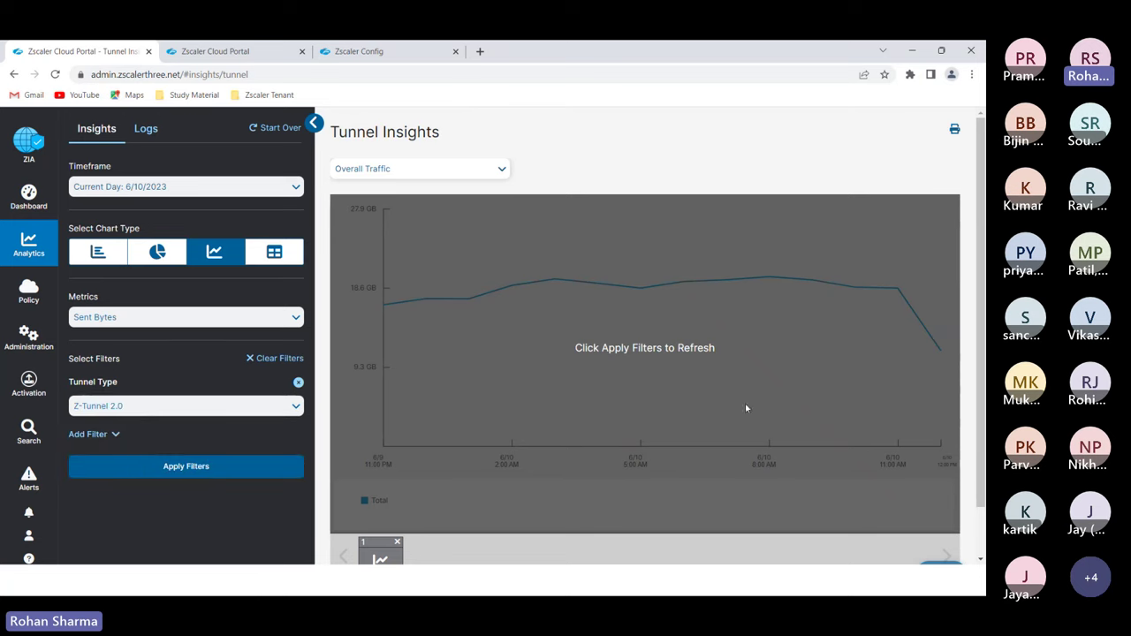
# Open SaaS Security Insights and add a Tenant filter.
pyautogui.moveTo(29, 244)
pyautogui.scroll(-3, 146, 278)
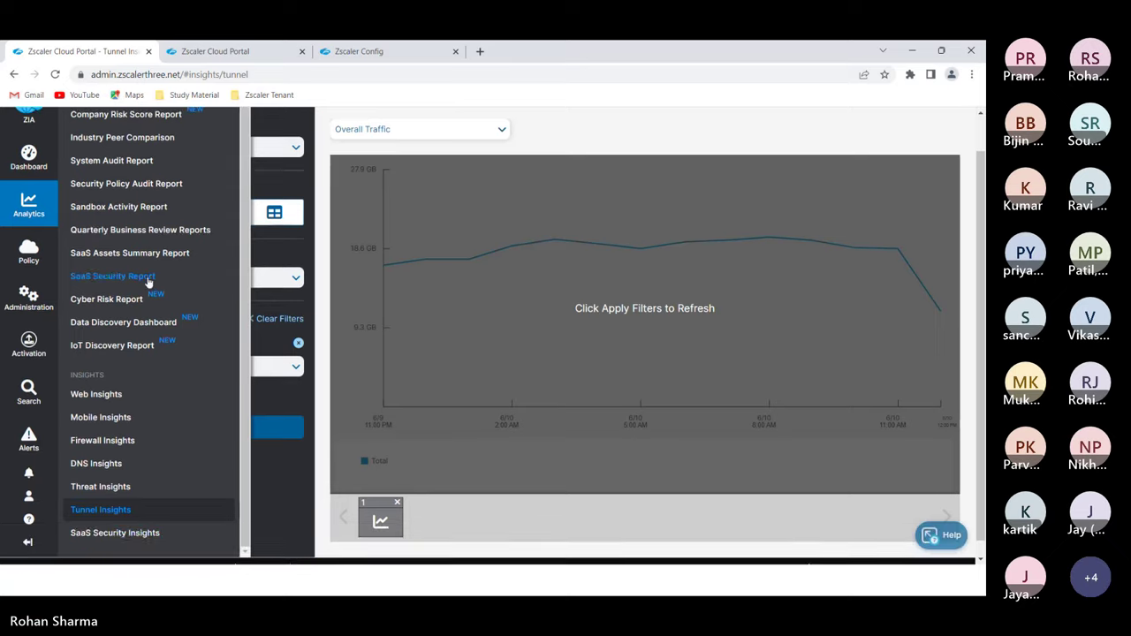
pyautogui.click(121, 521)
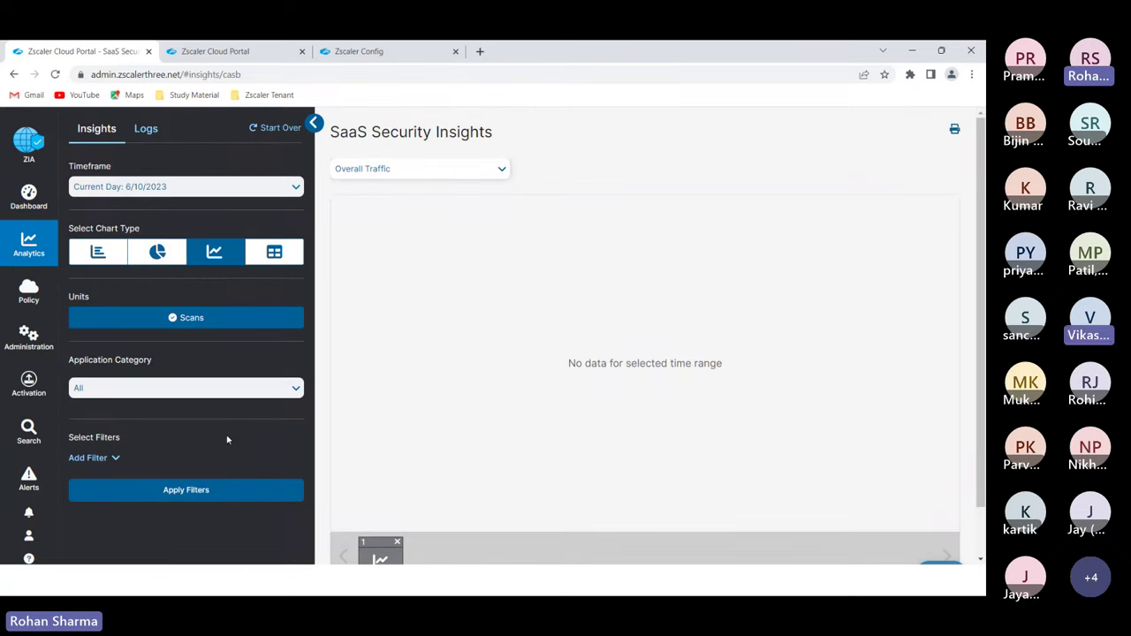
pyautogui.click(105, 459)
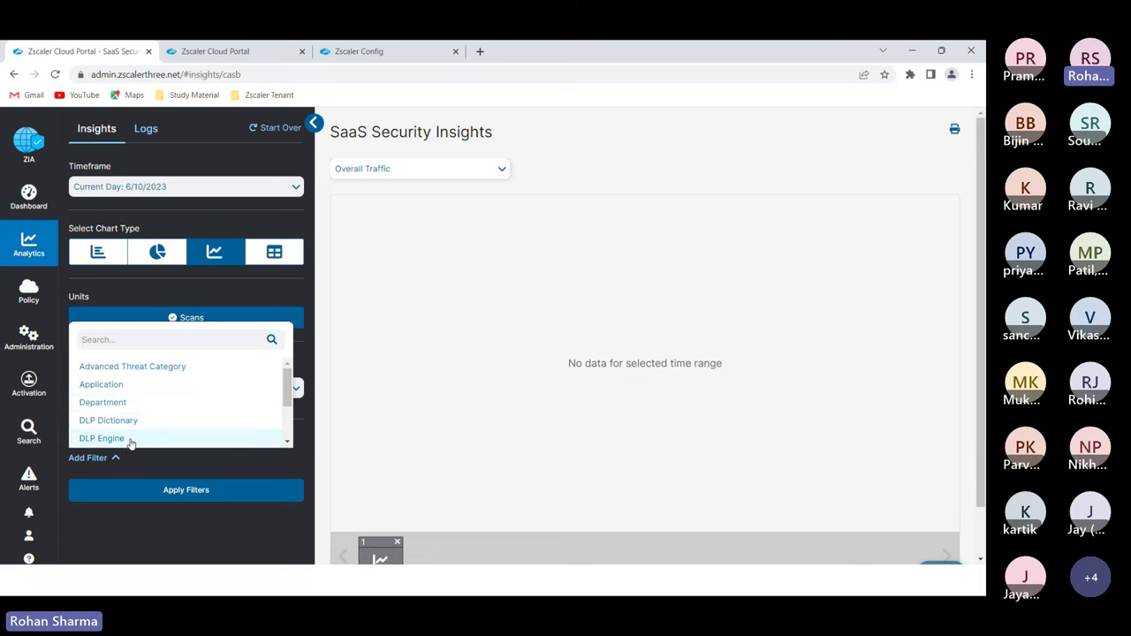
pyautogui.scroll(-2, 135, 404)
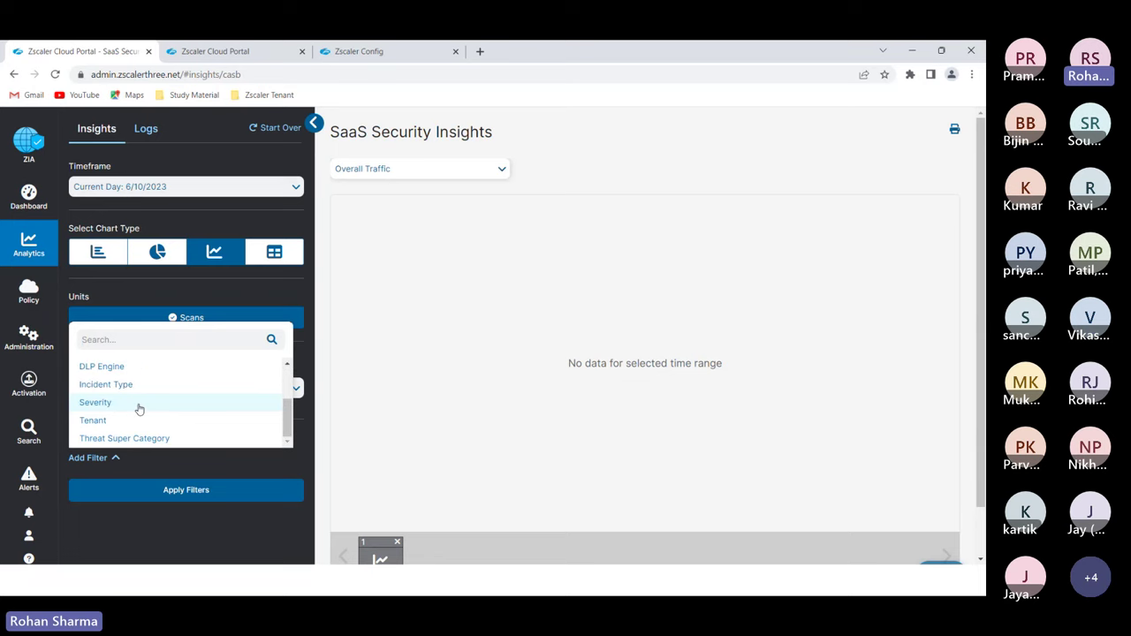
pyautogui.click(131, 421)
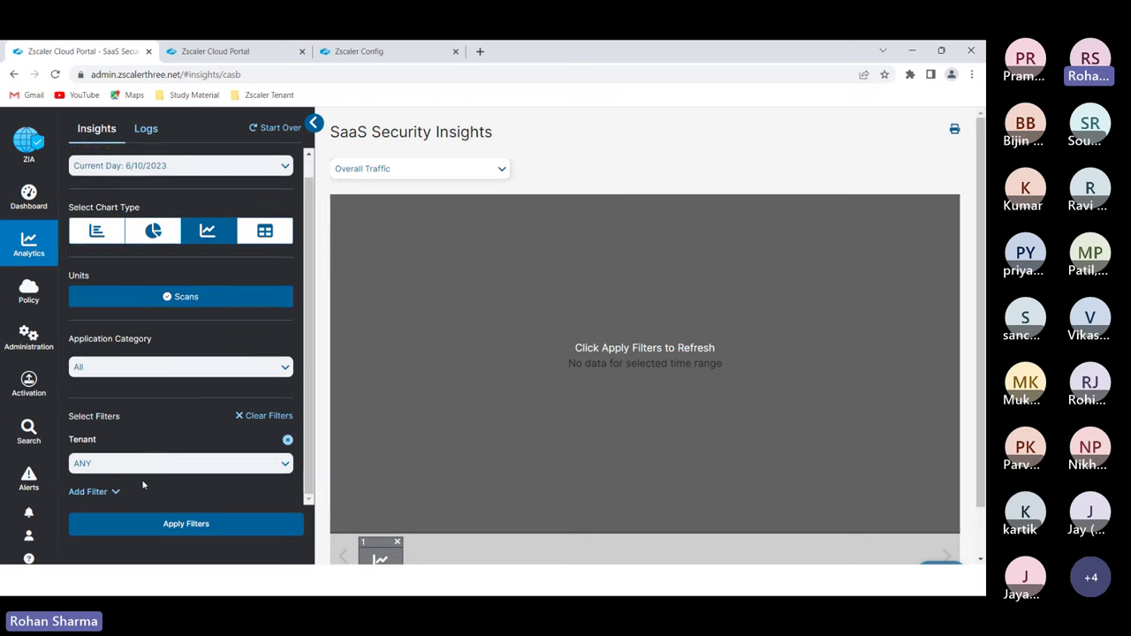
# Set the Tenant filter to TZTE.com SharePoint and apply it to the SaaS security chart.
pyautogui.click(160, 469)
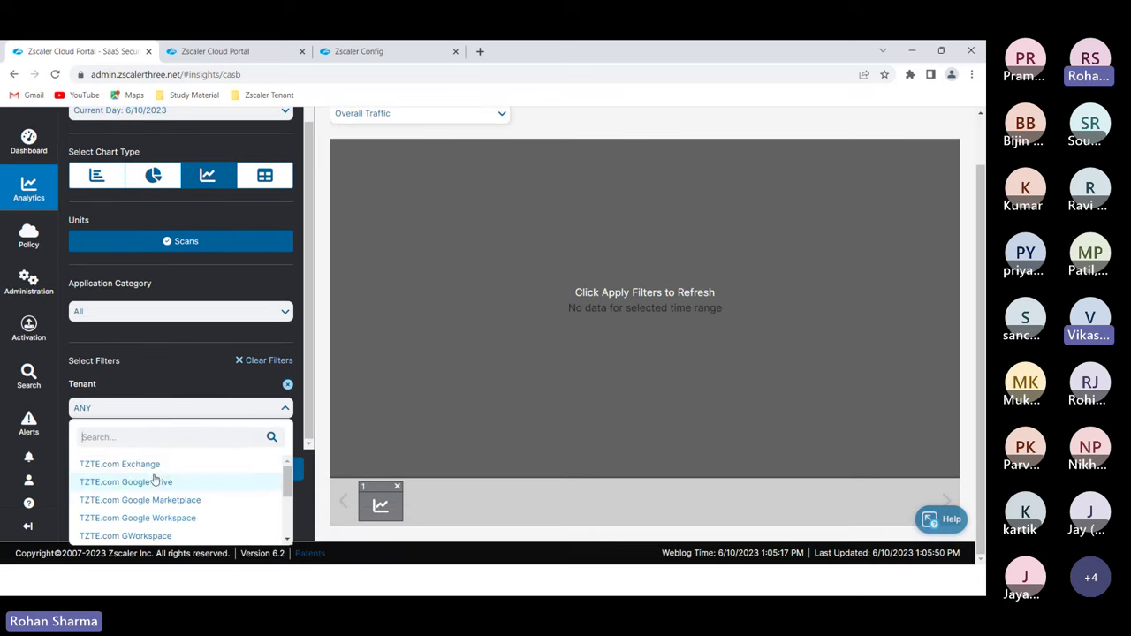
pyautogui.scroll(-2, 150, 492)
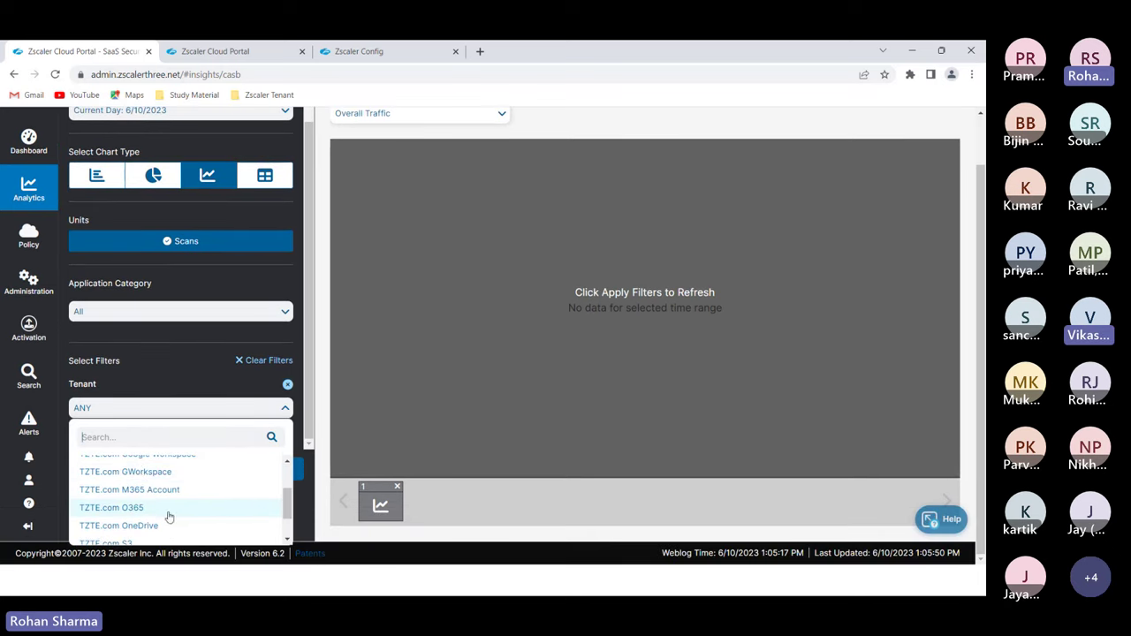
pyautogui.scroll(-2, 144, 513)
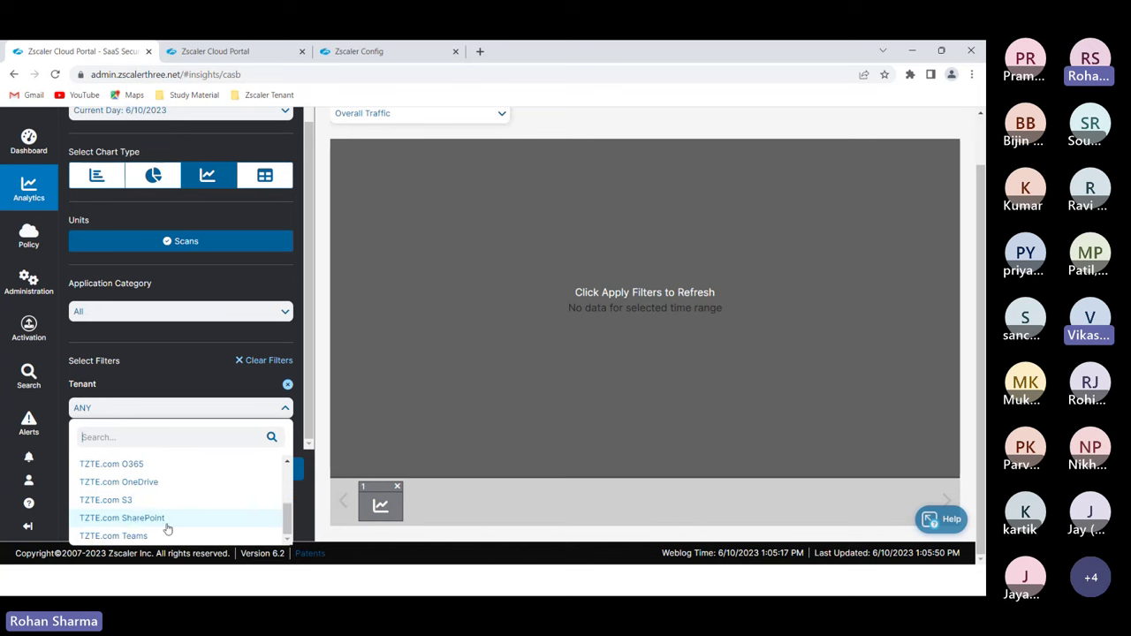
pyautogui.click(168, 529)
pyautogui.click(189, 466)
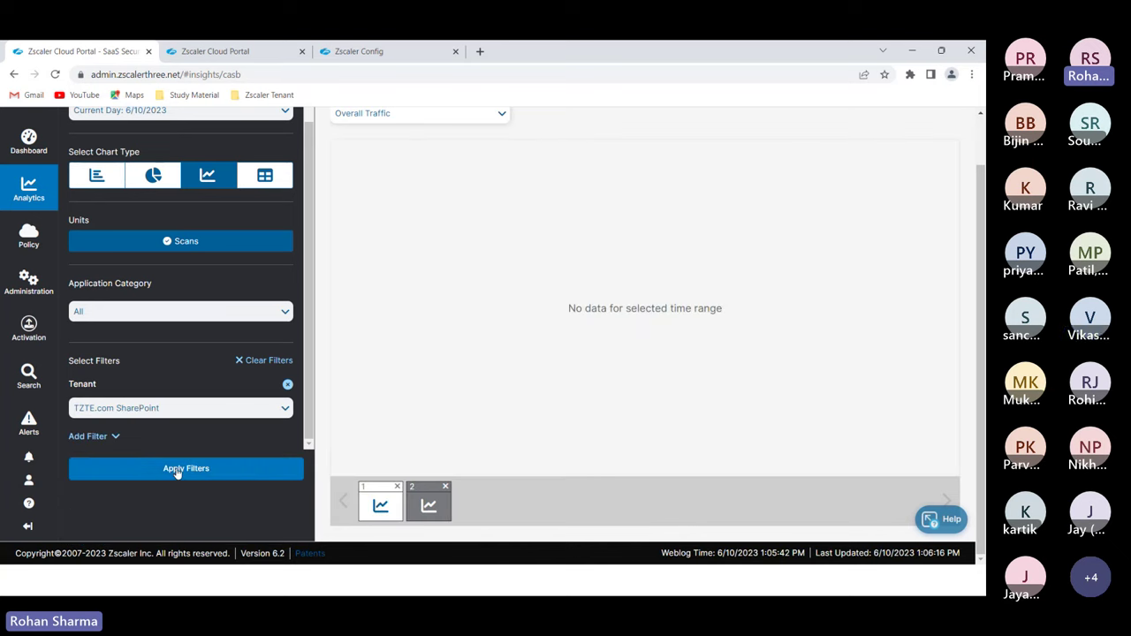
# Change the chart's timeframe to Current Month and apply the filters.
pyautogui.scroll(2, 254, 493)
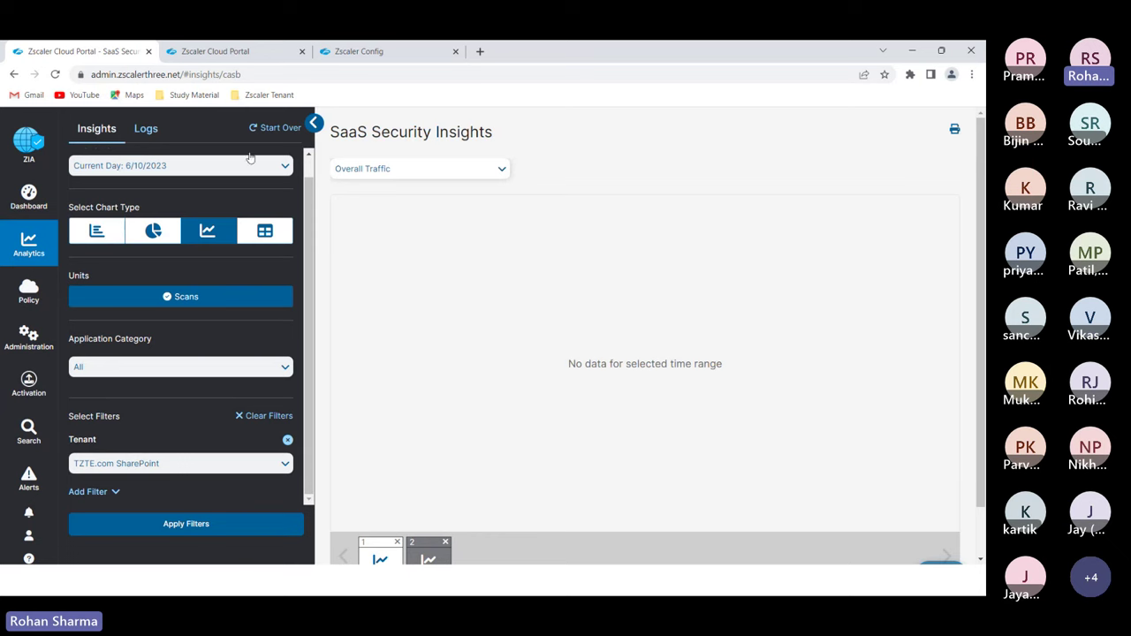
pyautogui.click(224, 166)
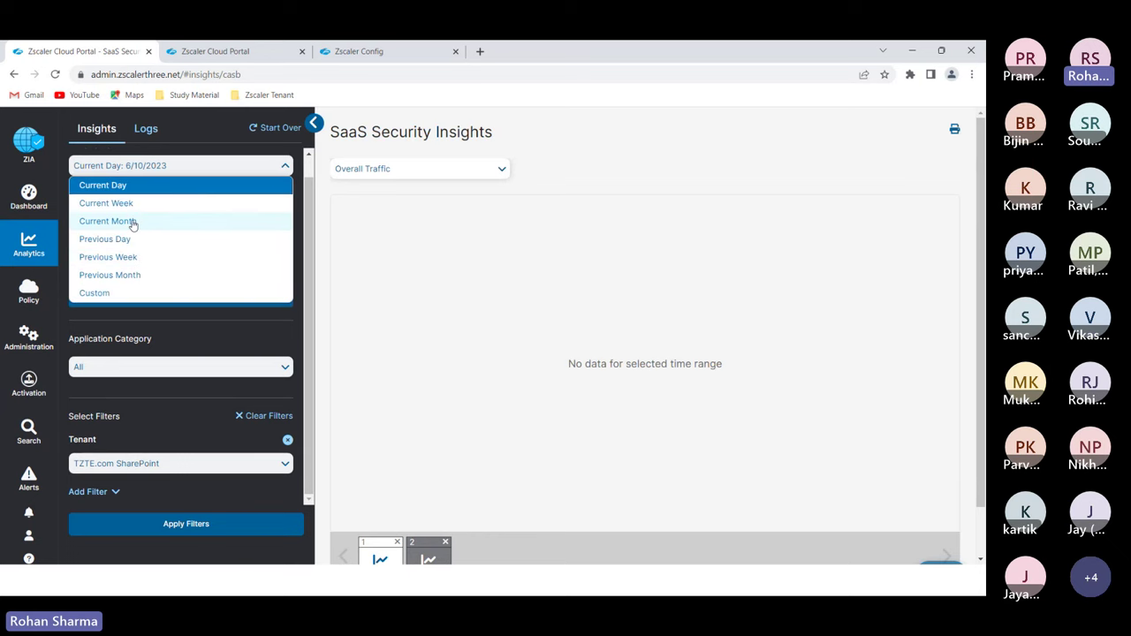
pyautogui.click(132, 221)
pyautogui.click(182, 529)
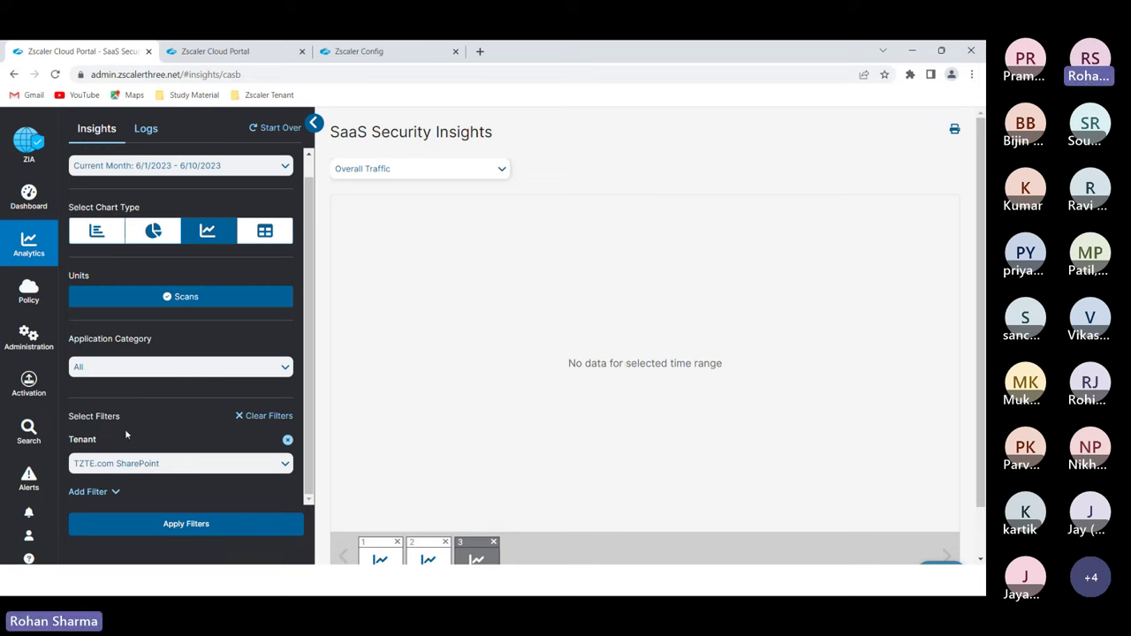
# Switch the Tenant filter to TZTE.com Teams and apply it.
pyautogui.click(142, 463)
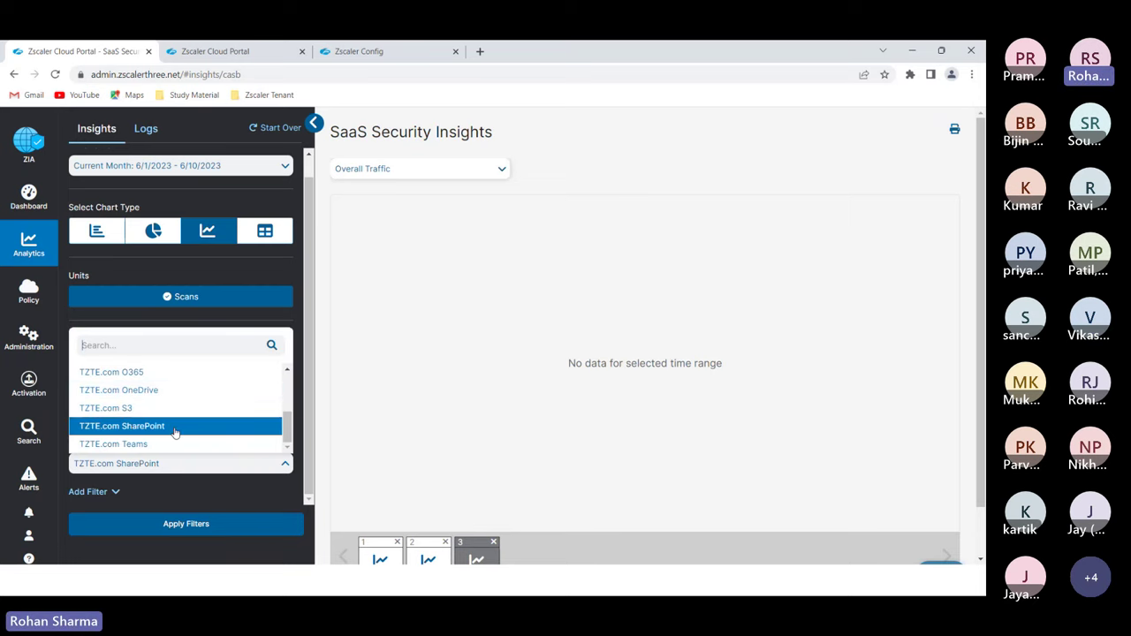
pyautogui.click(146, 445)
pyautogui.click(201, 528)
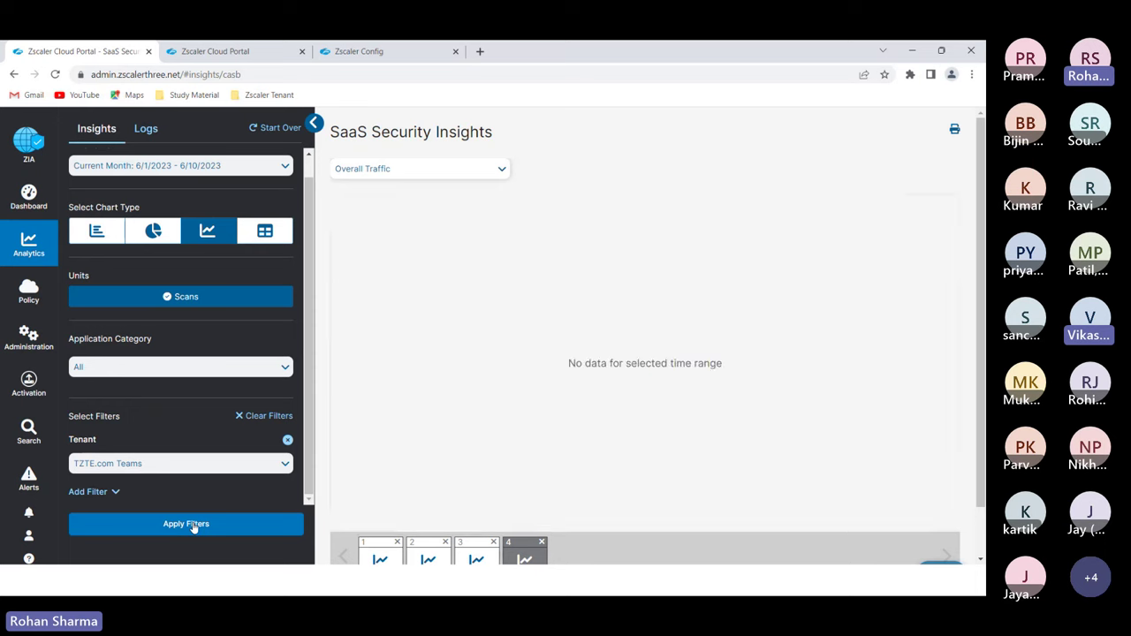
# Switch the Tenant filter to TZTE.com Google Drive and apply it.
pyautogui.click(179, 463)
pyautogui.scroll(3, 159, 416)
pyautogui.click(142, 397)
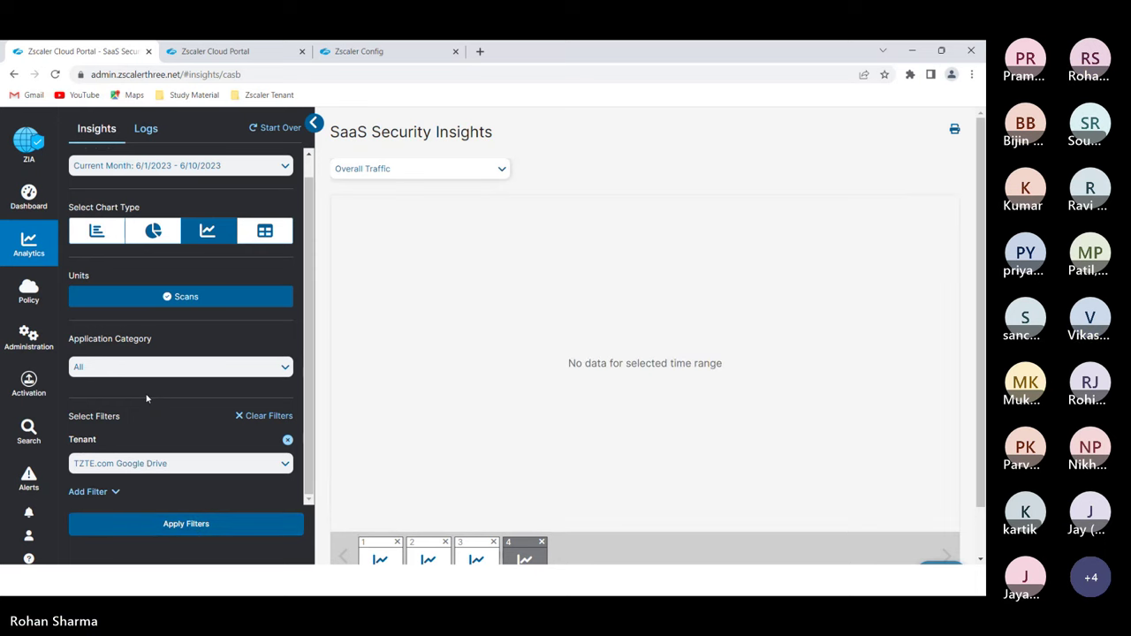
pyautogui.click(170, 525)
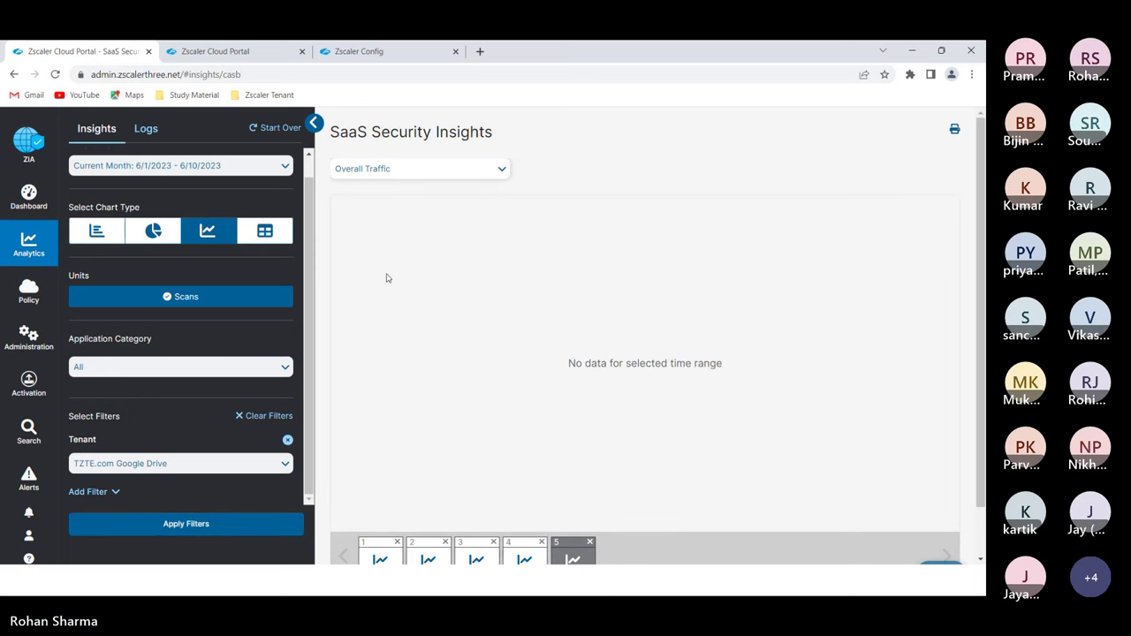
# Request the current month's SaaS security logs for TZTE.com Google Drive with the 1k display limit, and reload the page.
pyautogui.scroll(1, 181, 283)
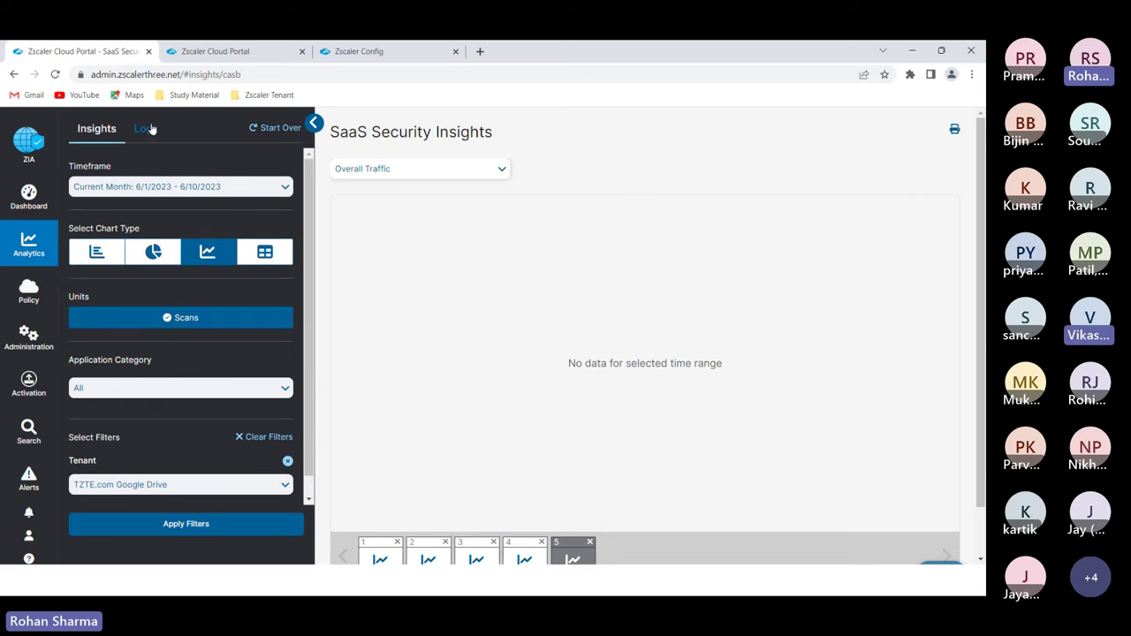
pyautogui.click(148, 129)
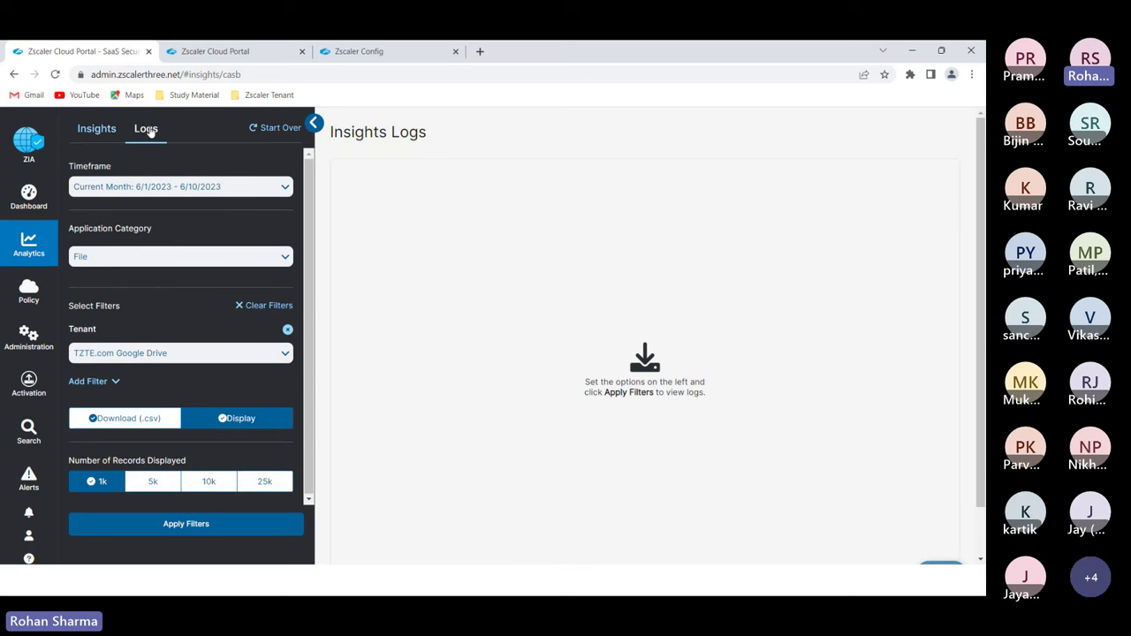
pyautogui.click(192, 528)
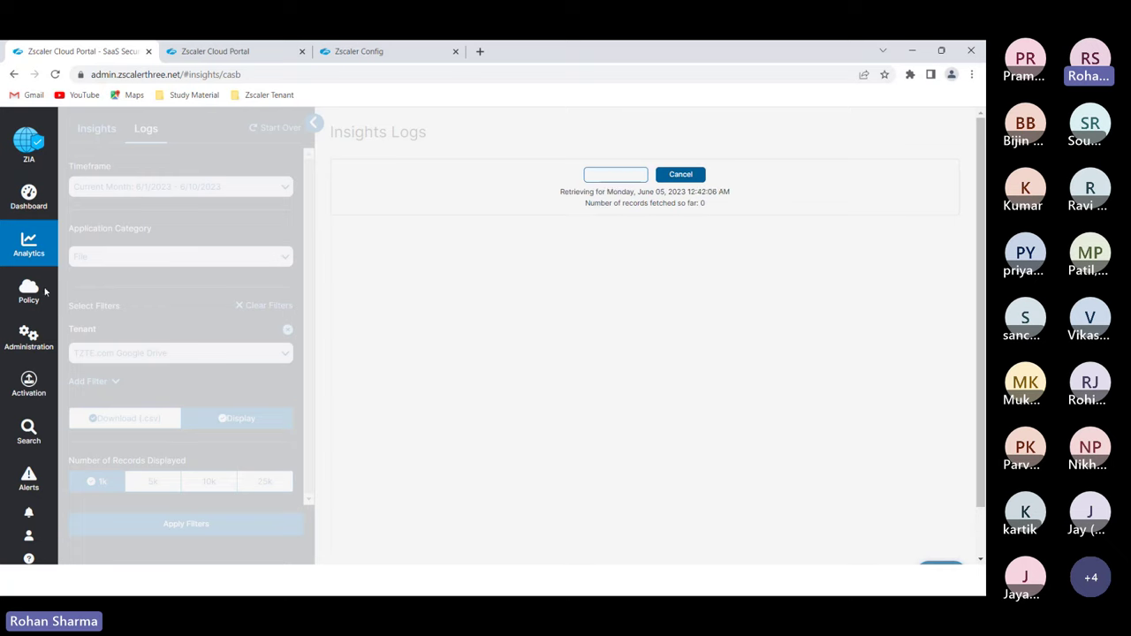
pyautogui.click(55, 74)
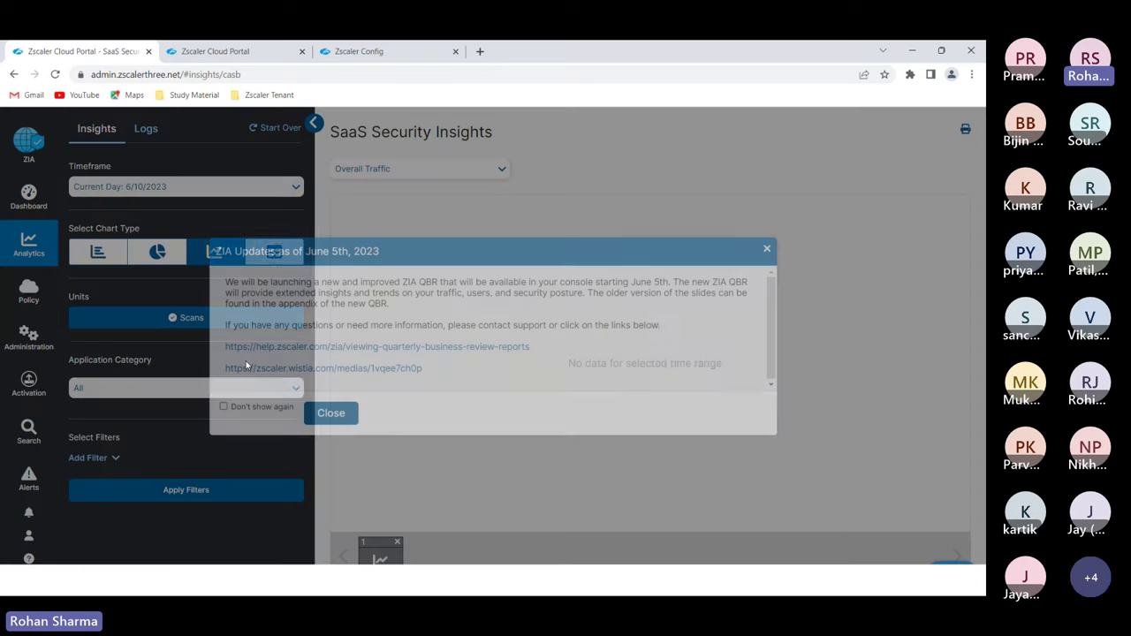
# Dismiss the ZIA updates notice and review the Malware Detection and Scanning Exceptions sections of the SaaS Security API Control policy.
pyautogui.click(330, 412)
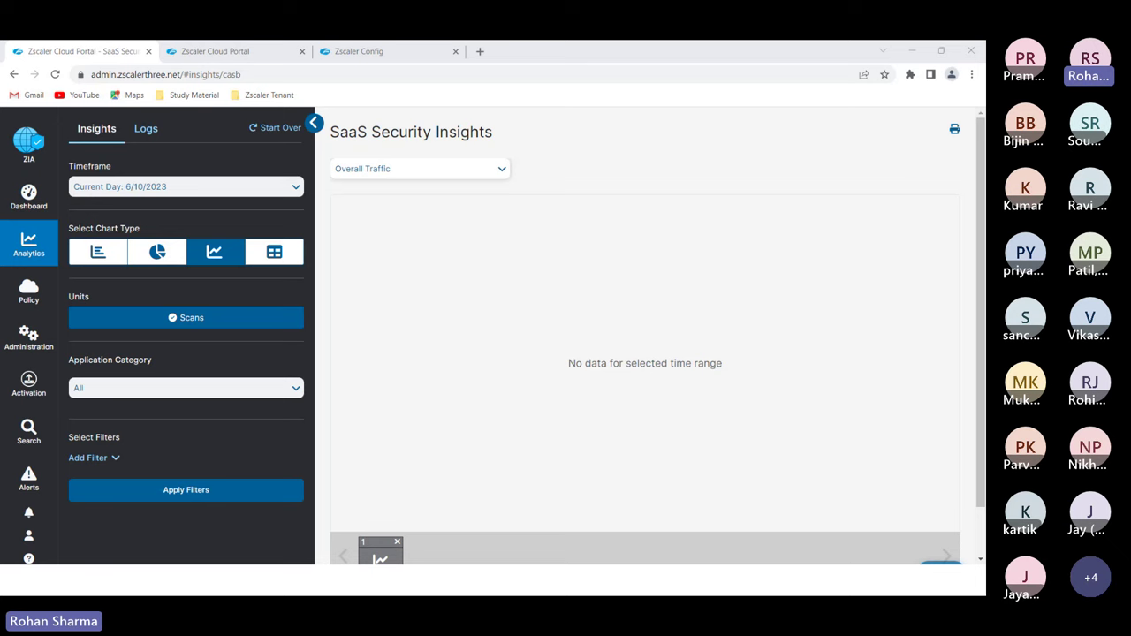
pyautogui.moveTo(28, 291)
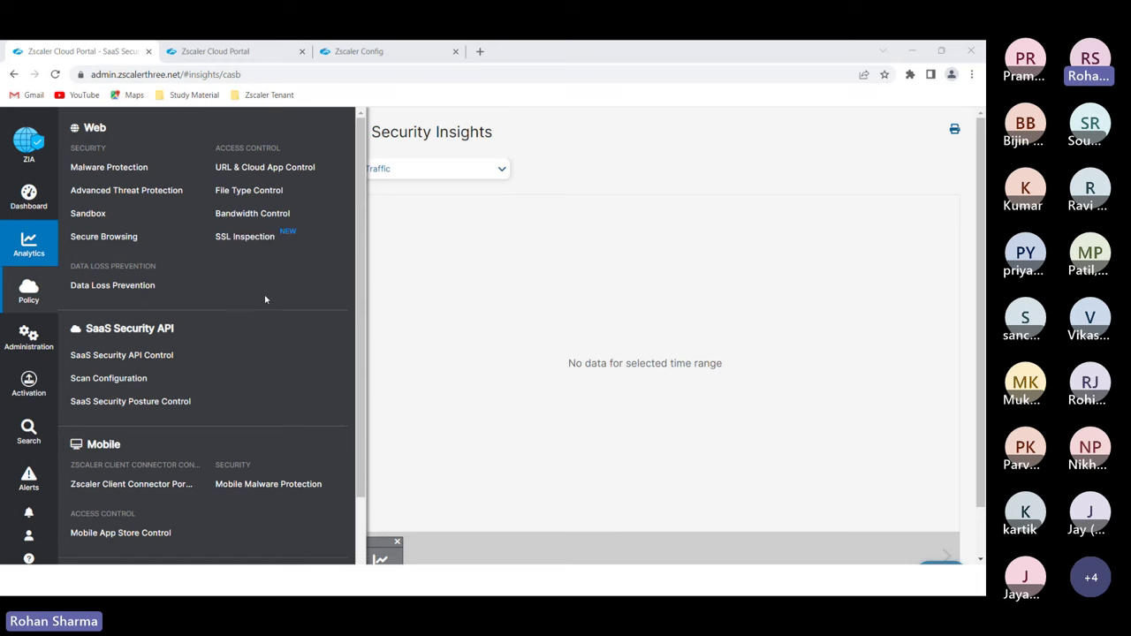
pyautogui.scroll(-1, 175, 279)
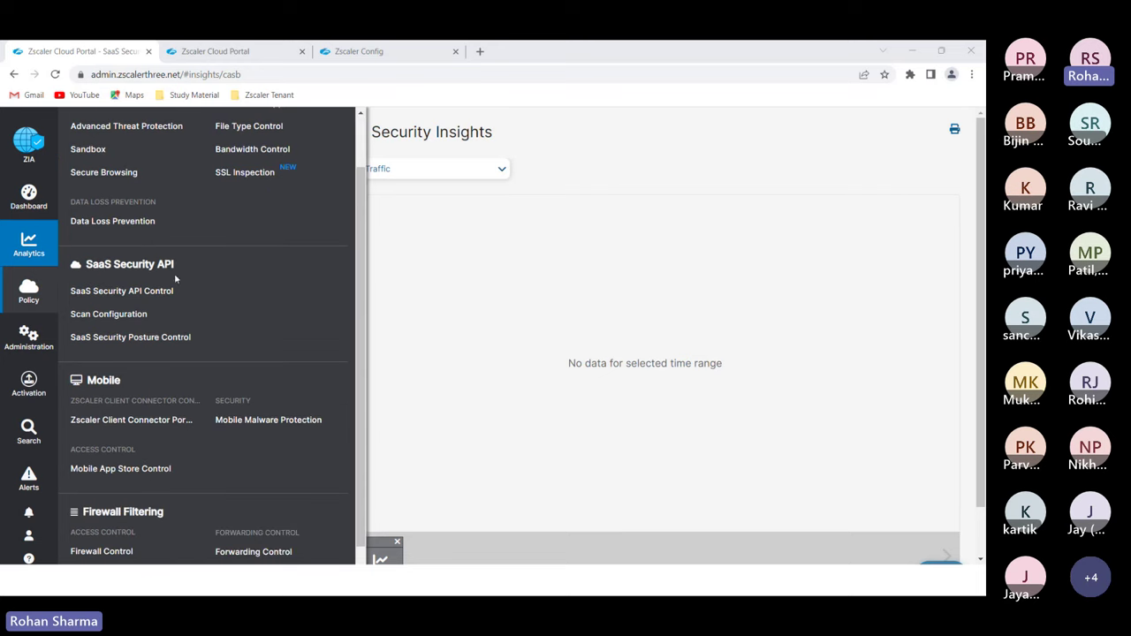
pyautogui.click(110, 295)
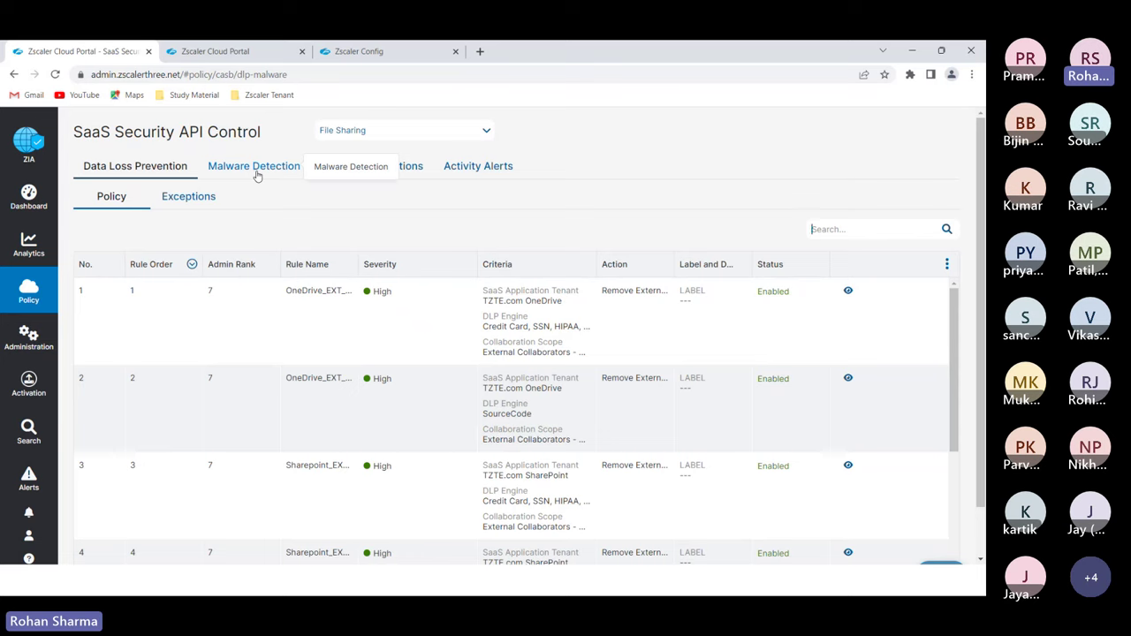
pyautogui.click(257, 176)
pyautogui.click(362, 175)
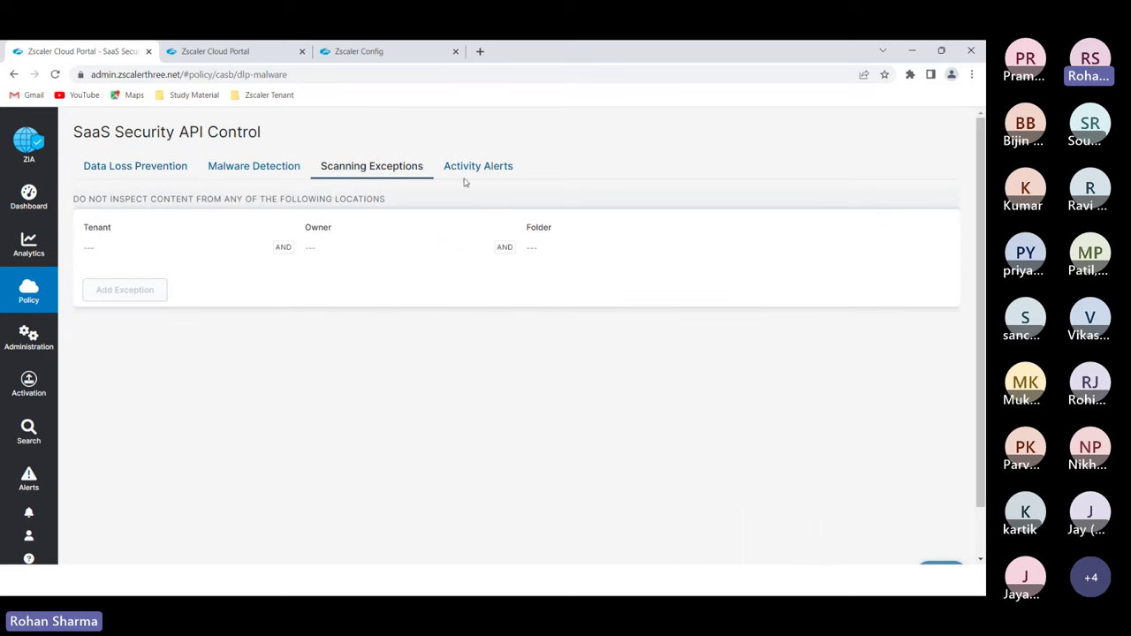
# View the Scan Configuration policy, and look through the SaaS Security Posture Control policies for Microsoft 365.
pyautogui.click(20, 287)
pyautogui.click(110, 314)
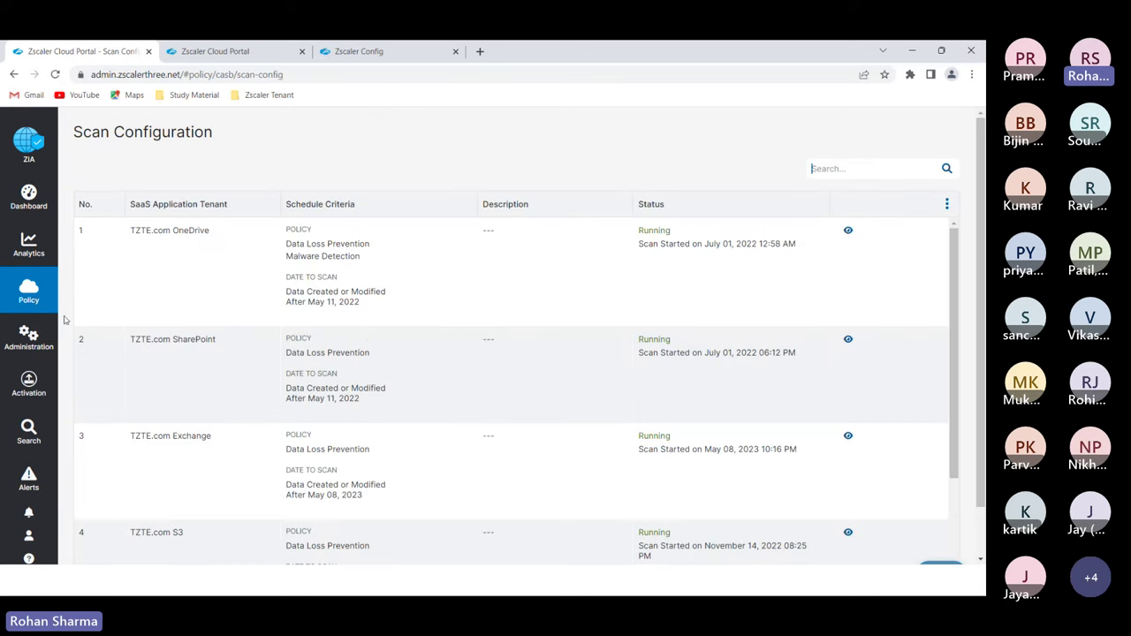
pyautogui.click(17, 301)
pyautogui.click(132, 343)
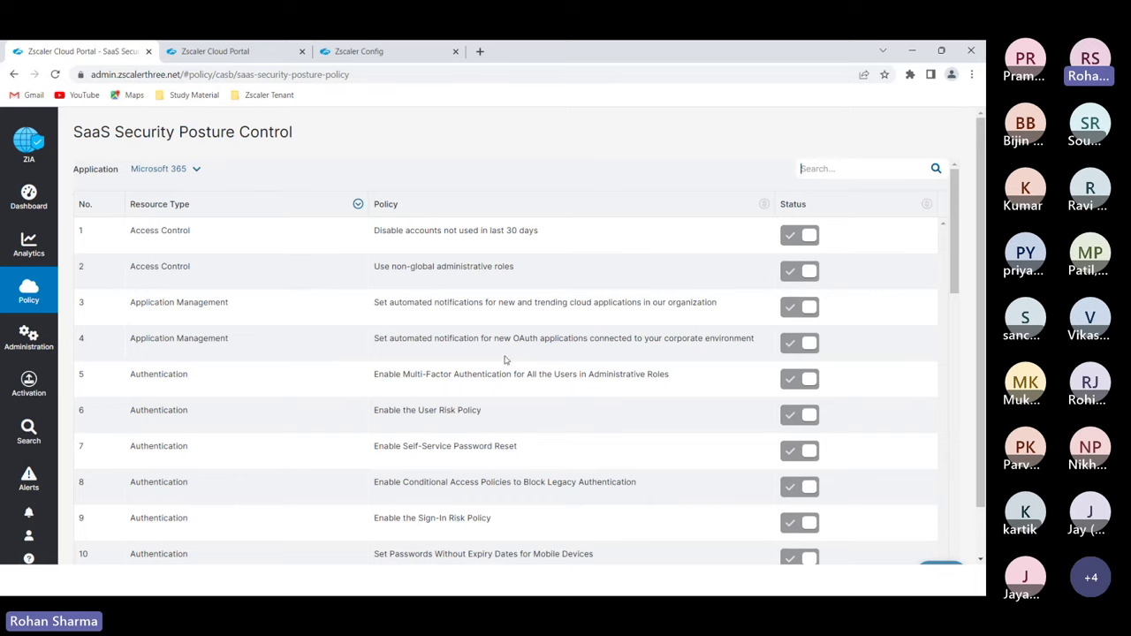
pyautogui.scroll(-7, 499, 364)
pyautogui.scroll(7, 489, 371)
# Close the extra Zscaler Cloud Portal and Zscaler Config pages, keeping only the SaaS Security Posture Control page open.
pyautogui.click(36, 305)
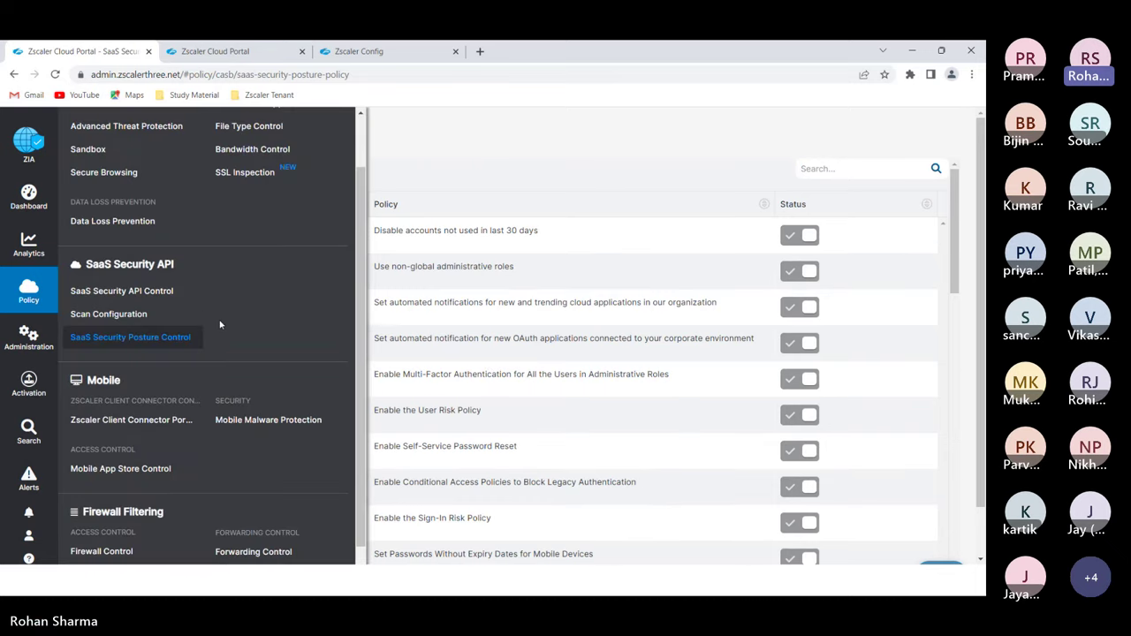
pyautogui.scroll(-1, 156, 341)
pyautogui.scroll(-1, 134, 327)
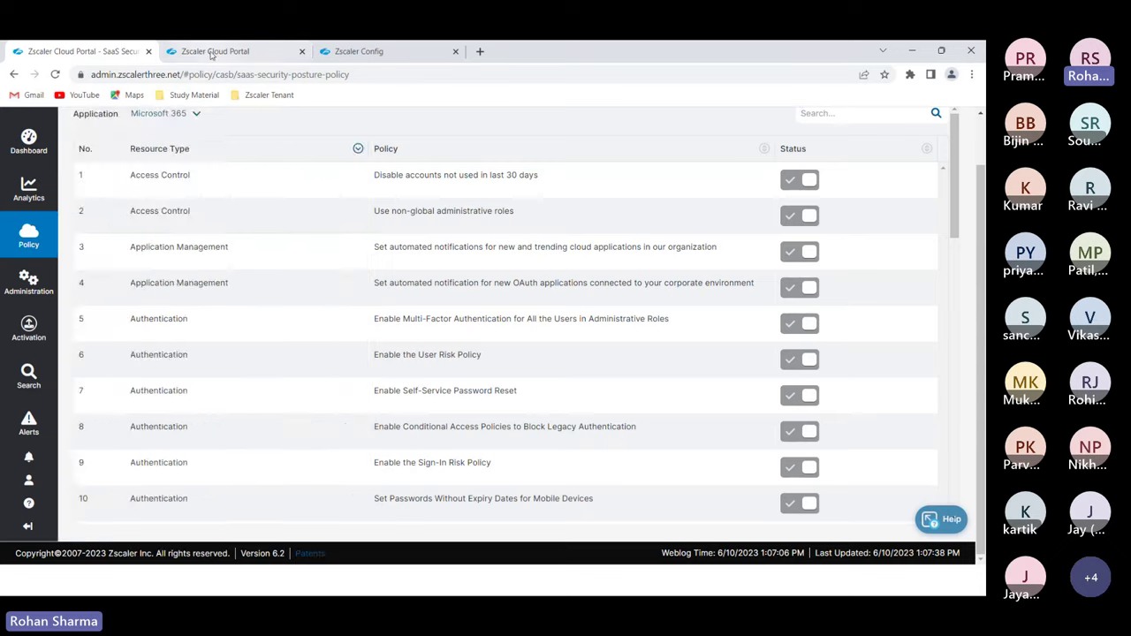
pyautogui.click(226, 51)
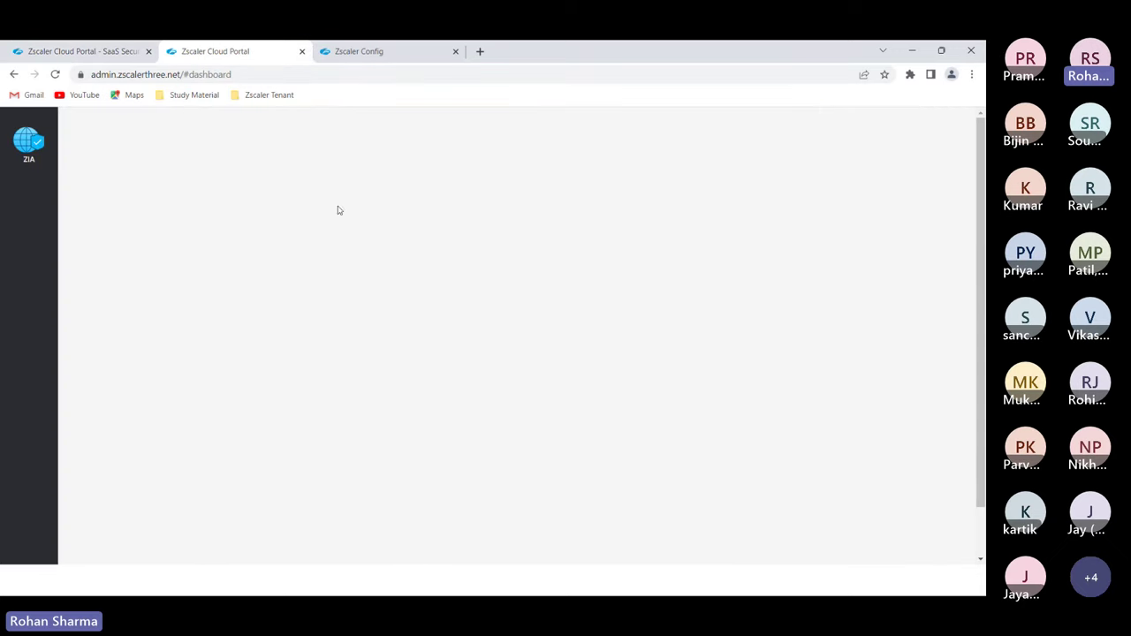
pyautogui.click(301, 51)
pyautogui.click(301, 52)
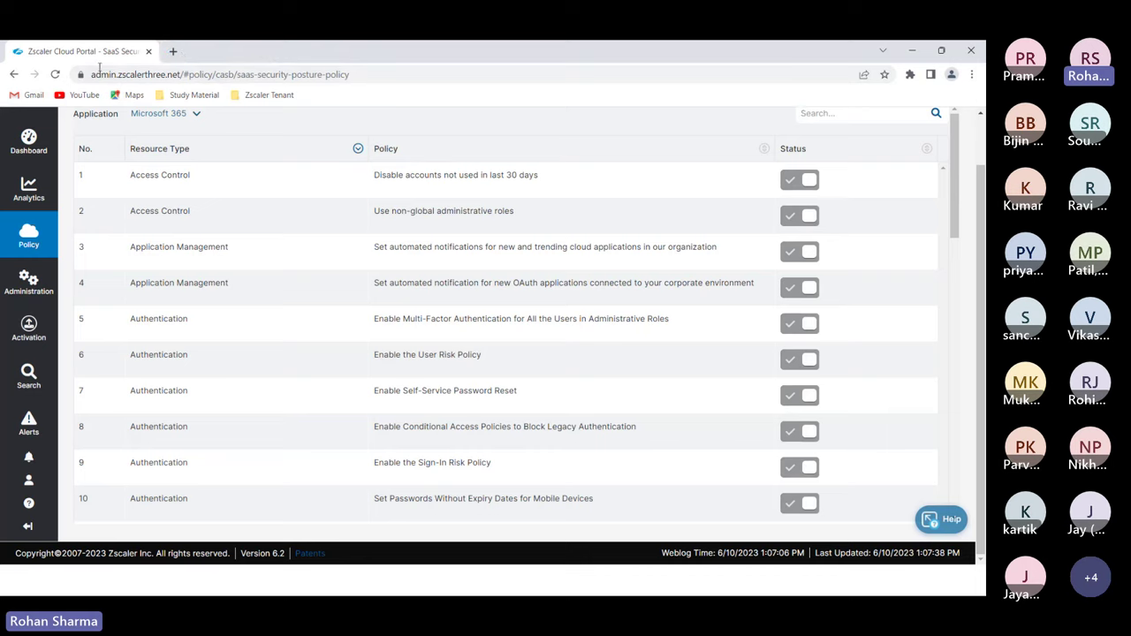
# Open the Zscaler Client Connector Portal and view its enrolled devices and Windows app profiles.
pyautogui.click(28, 235)
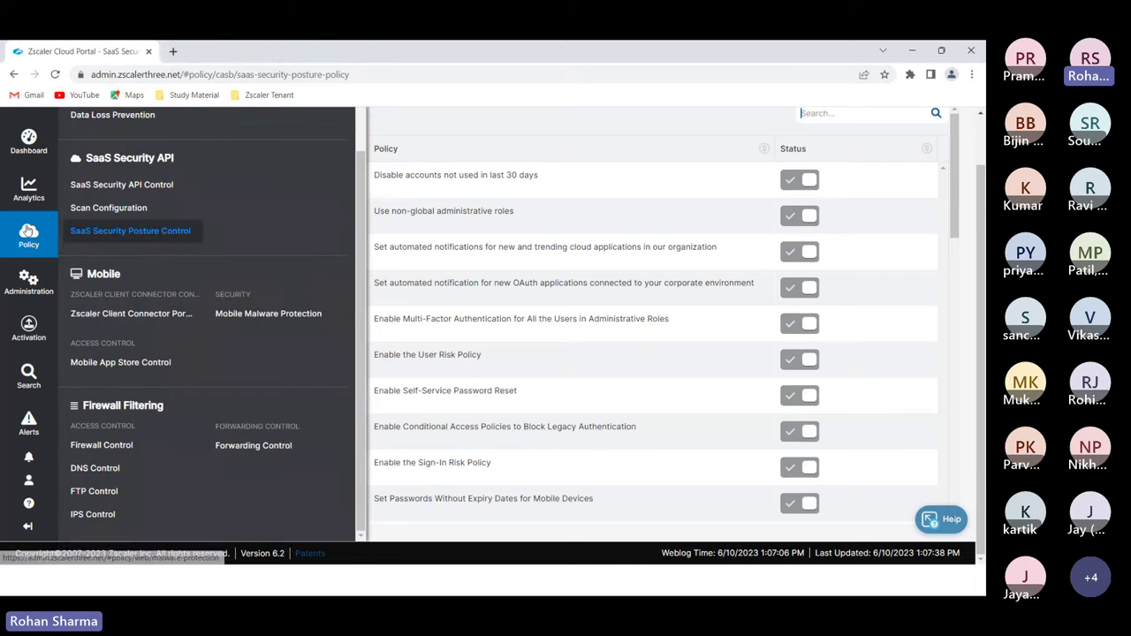
pyautogui.click(129, 318)
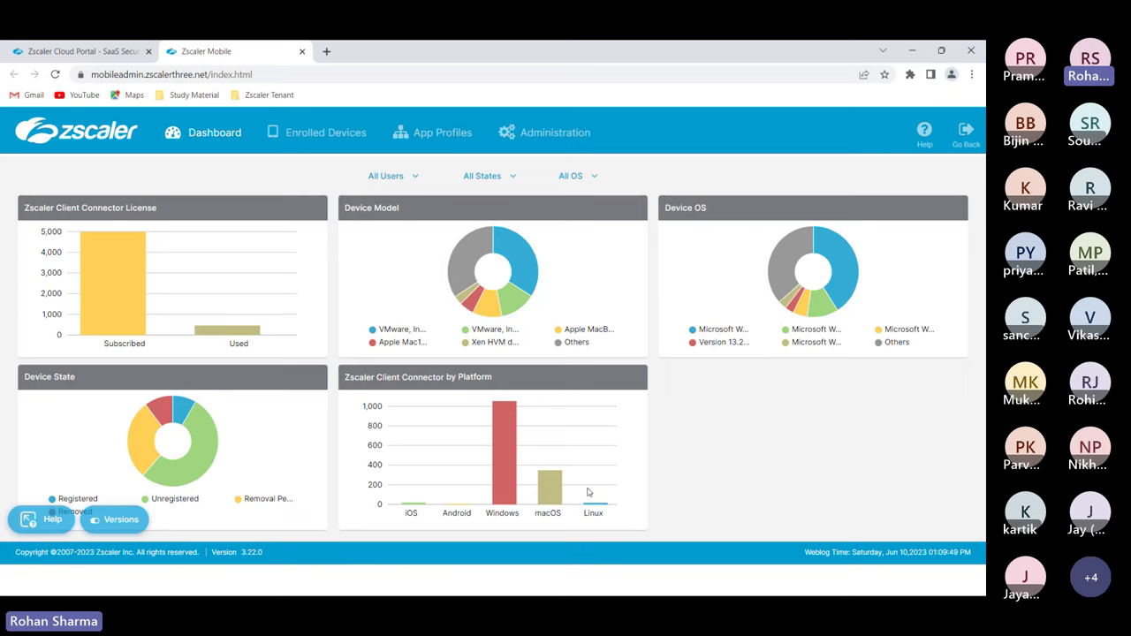
pyautogui.click(307, 134)
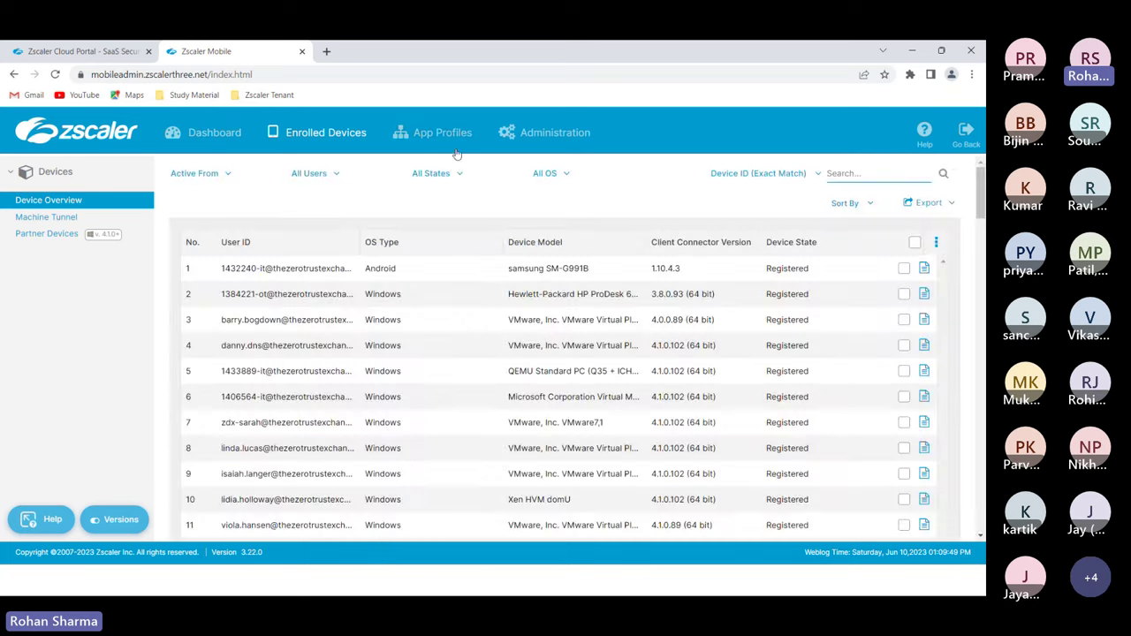
pyautogui.click(412, 132)
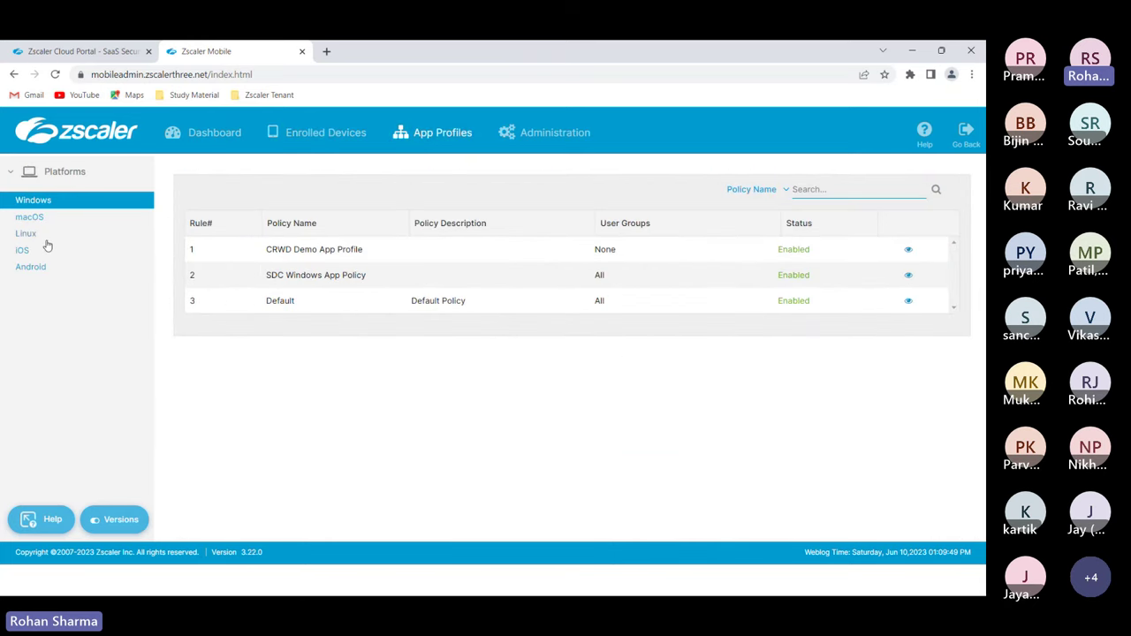
# View the Forwarding Profile and Trusted Networks settings in the Client Connector administration.
pyautogui.click(551, 138)
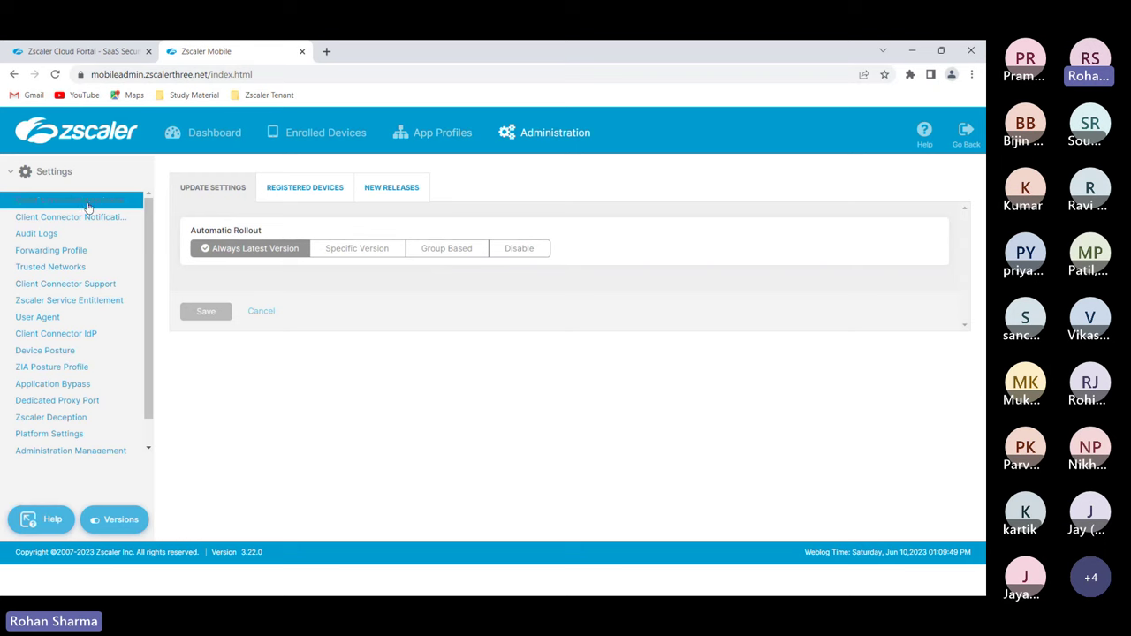
pyautogui.click(68, 250)
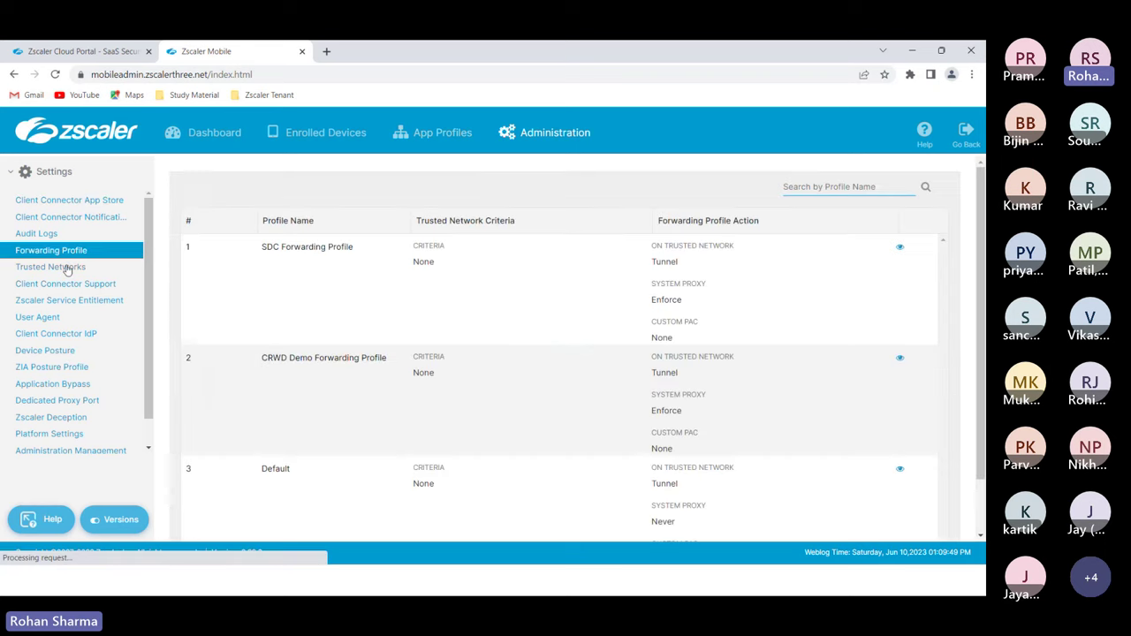
pyautogui.click(71, 265)
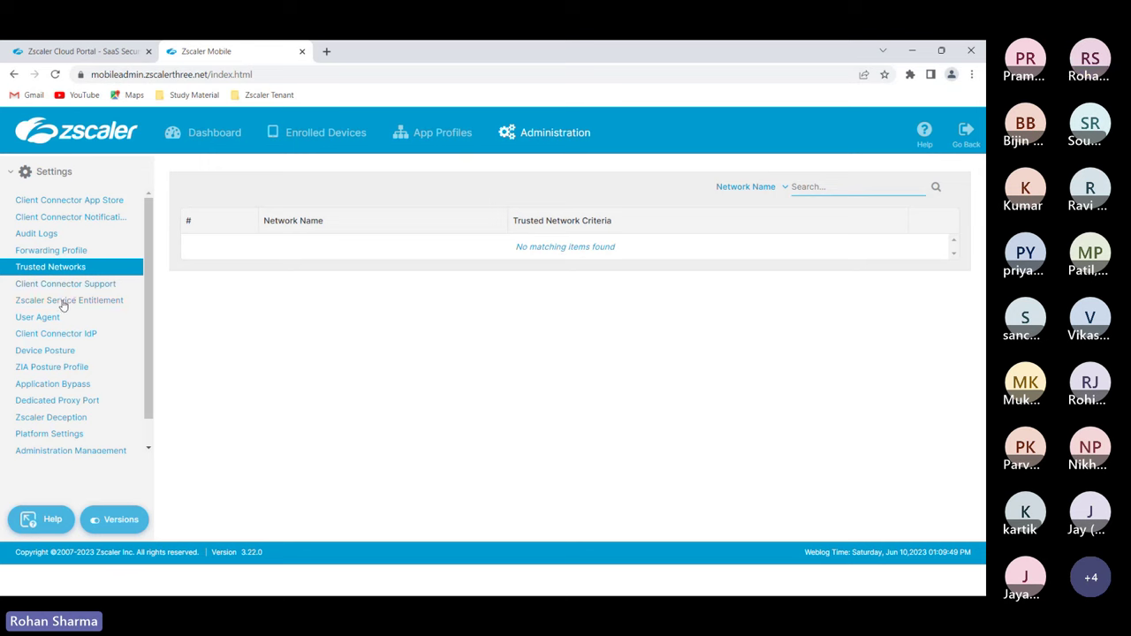
# Review the ZPA, ZDX, ZIA and Deception settings under Zscaler Service Entitlement, and view the User Agent settings.
pyautogui.click(63, 301)
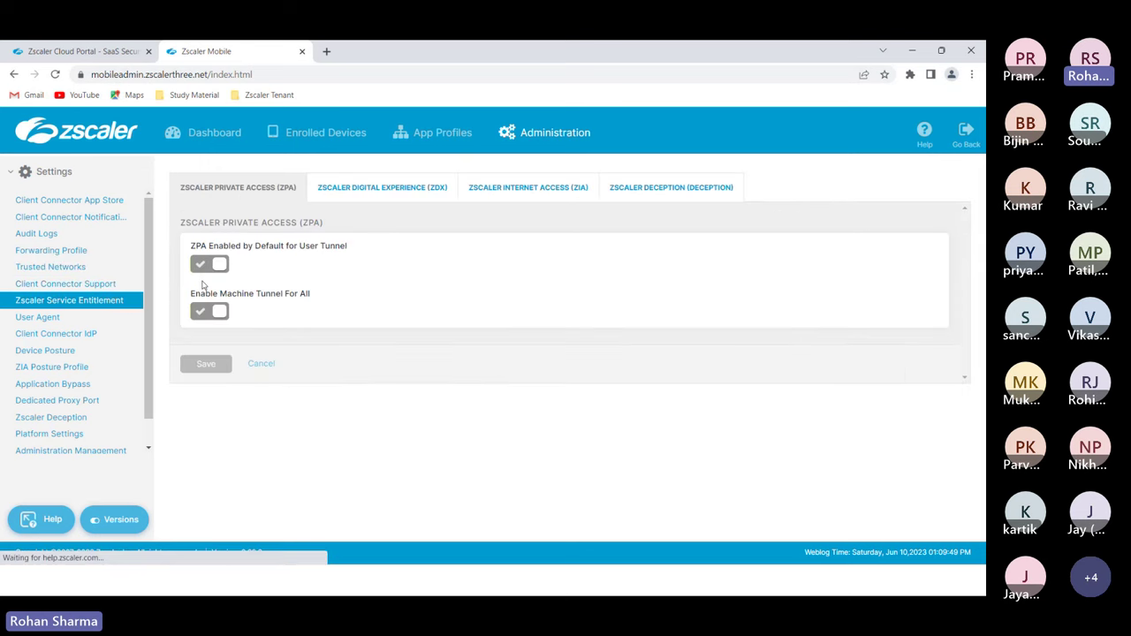
pyautogui.click(363, 188)
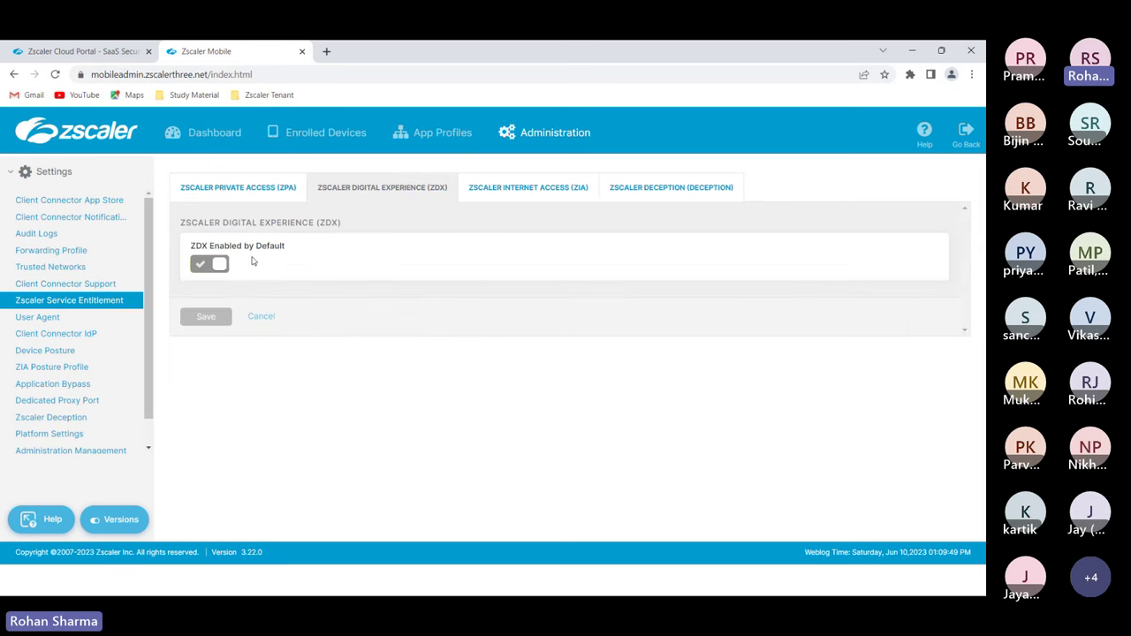
pyautogui.click(526, 196)
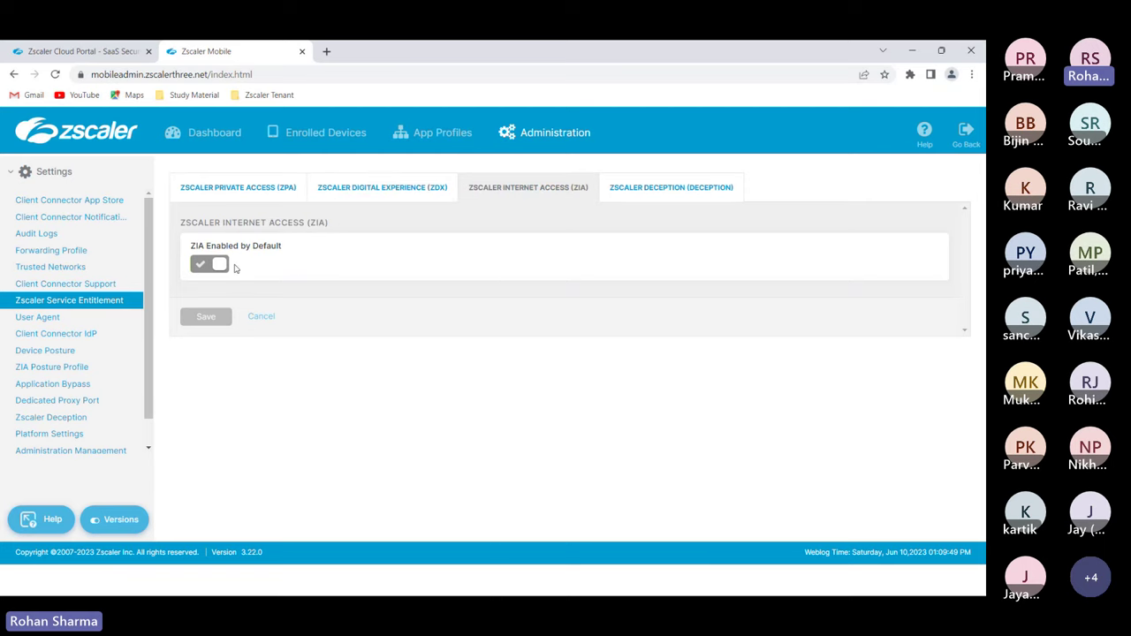
pyautogui.click(651, 190)
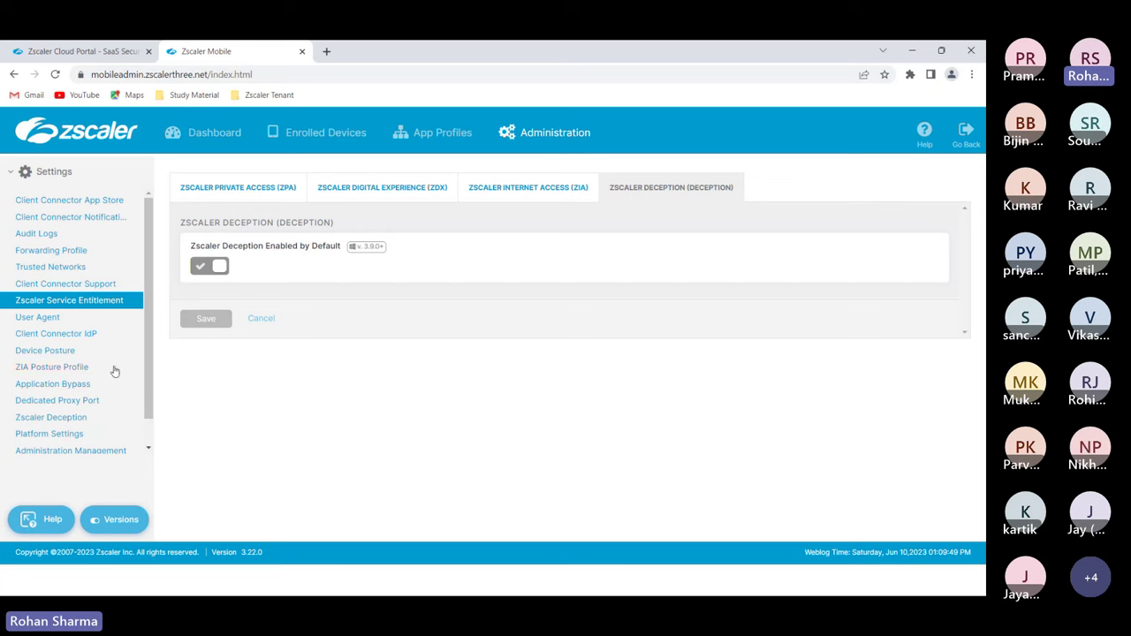
pyautogui.click(53, 316)
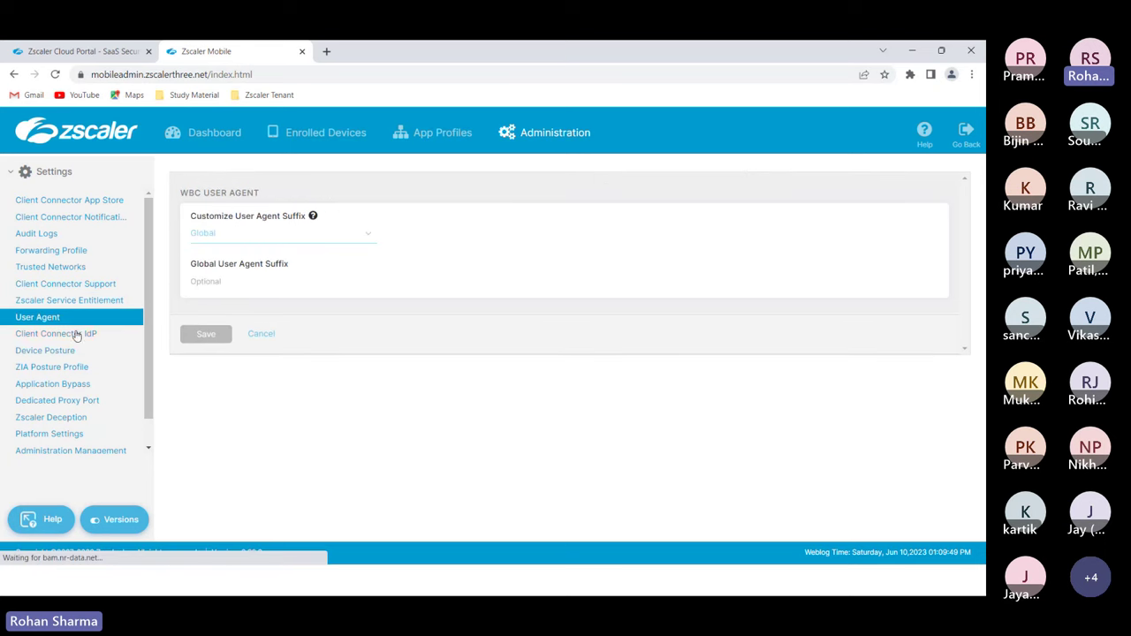
pyautogui.scroll(-1, 76, 334)
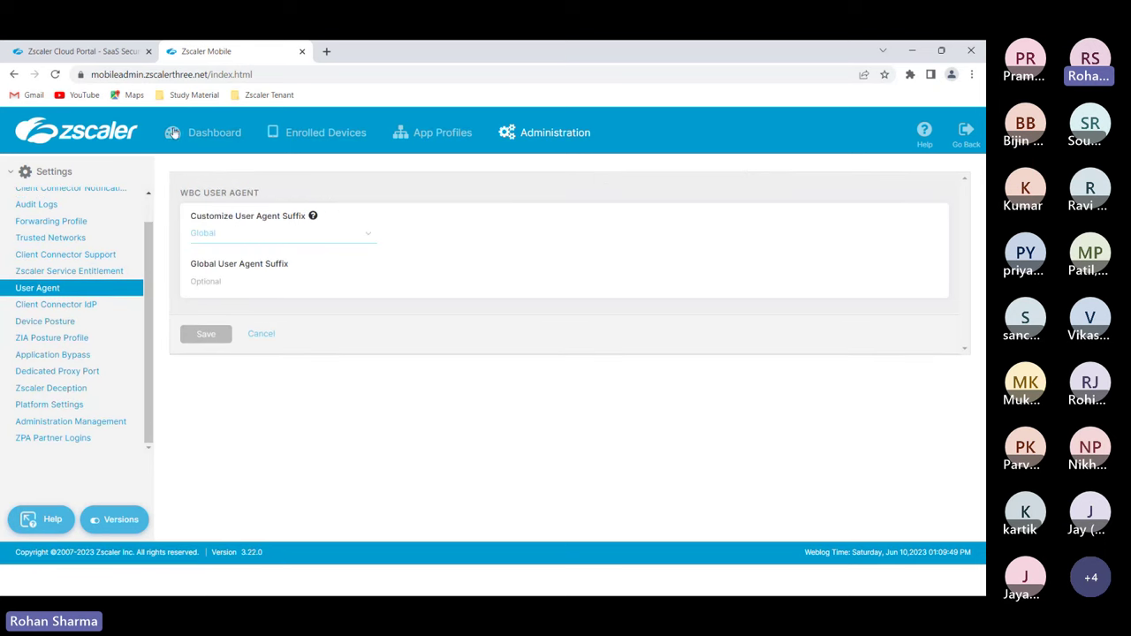
# Return to the Zscaler Cloud Portal and review the SD-WAN, Azure Virtual WAN, CrowdStrike and Microsoft Defender for Endpoint partner integrations.
pyautogui.click(88, 51)
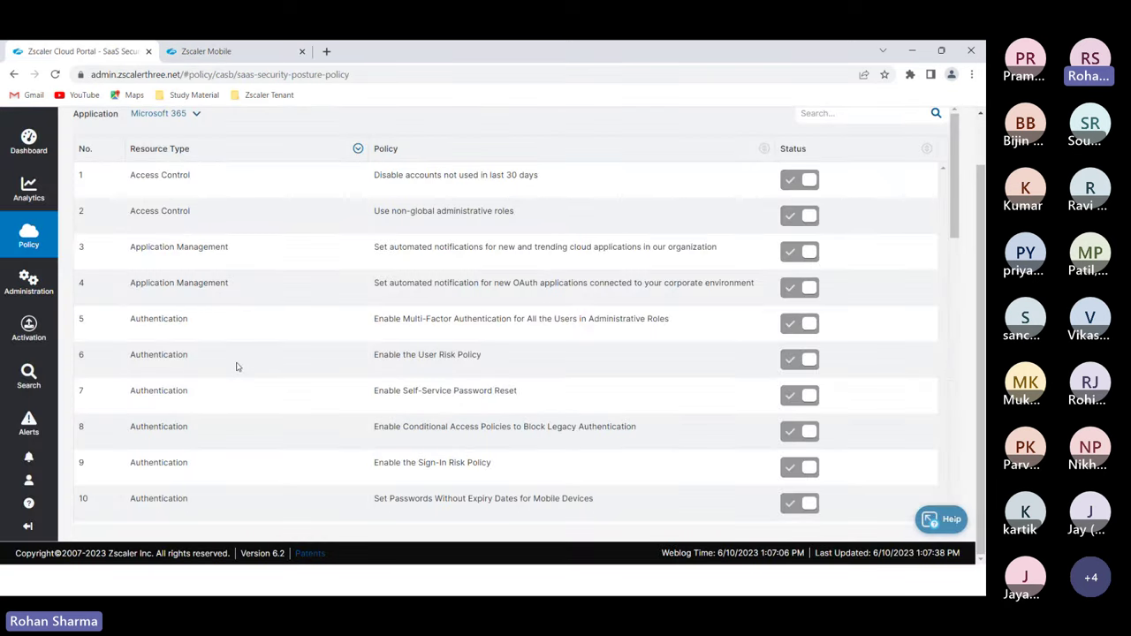
pyautogui.moveTo(29, 294)
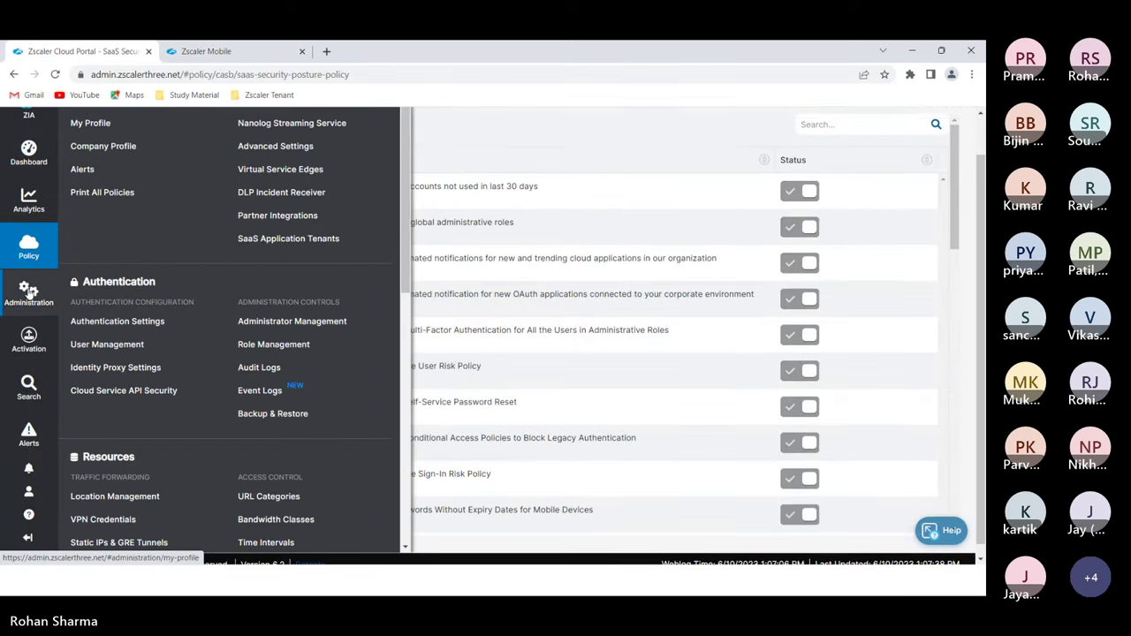
pyautogui.scroll(1, 30, 294)
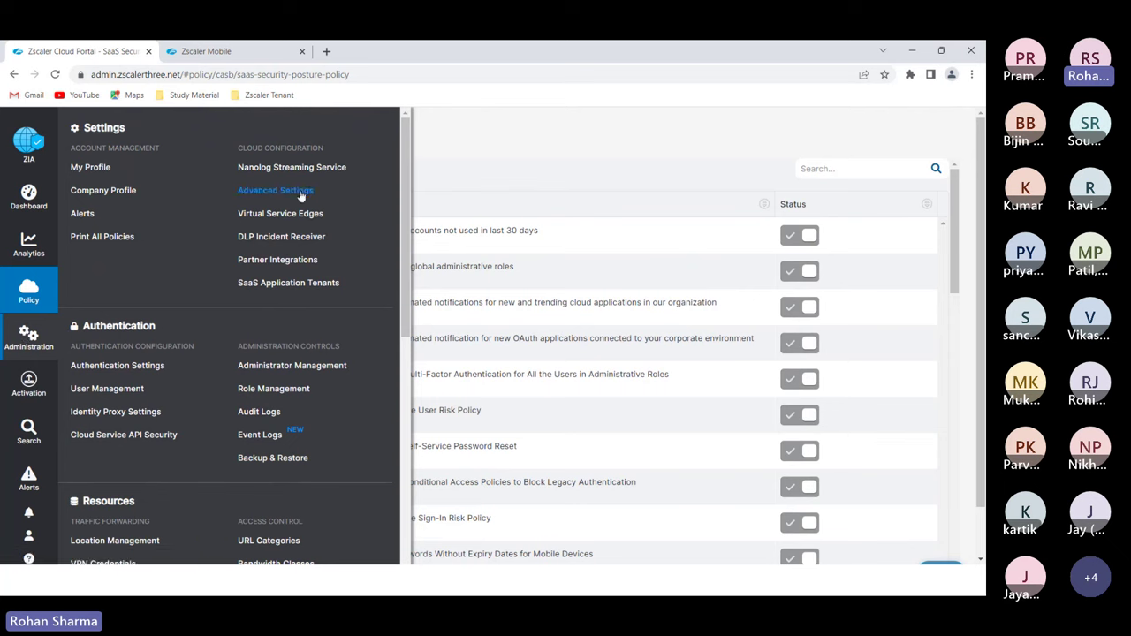
pyautogui.click(272, 260)
pyautogui.click(375, 378)
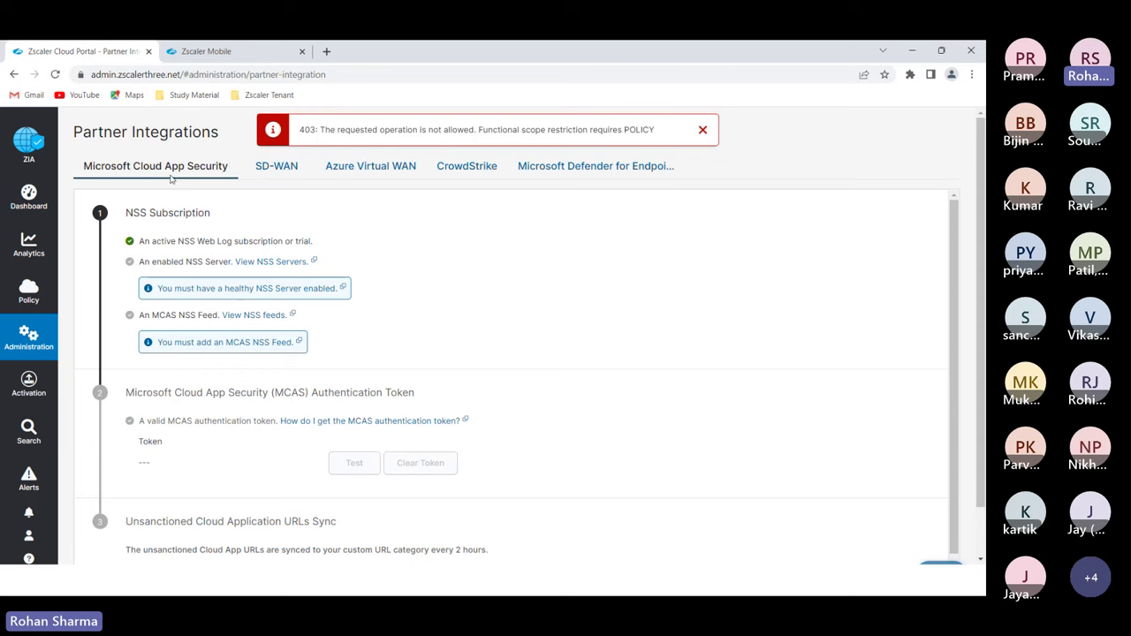
pyautogui.click(278, 173)
pyautogui.click(375, 175)
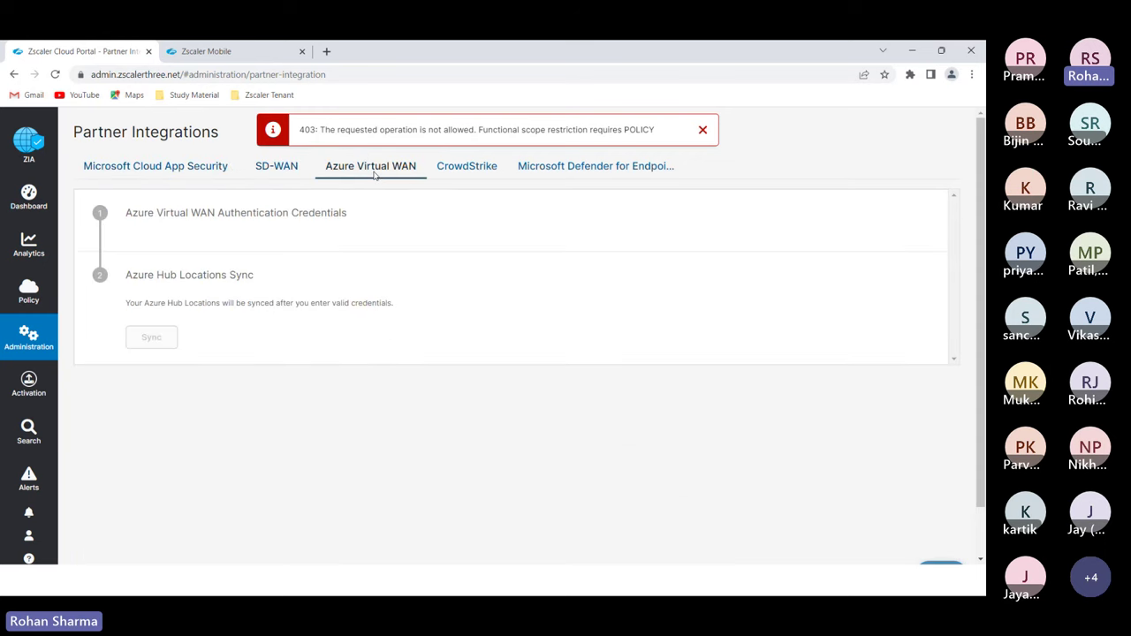
pyautogui.click(472, 168)
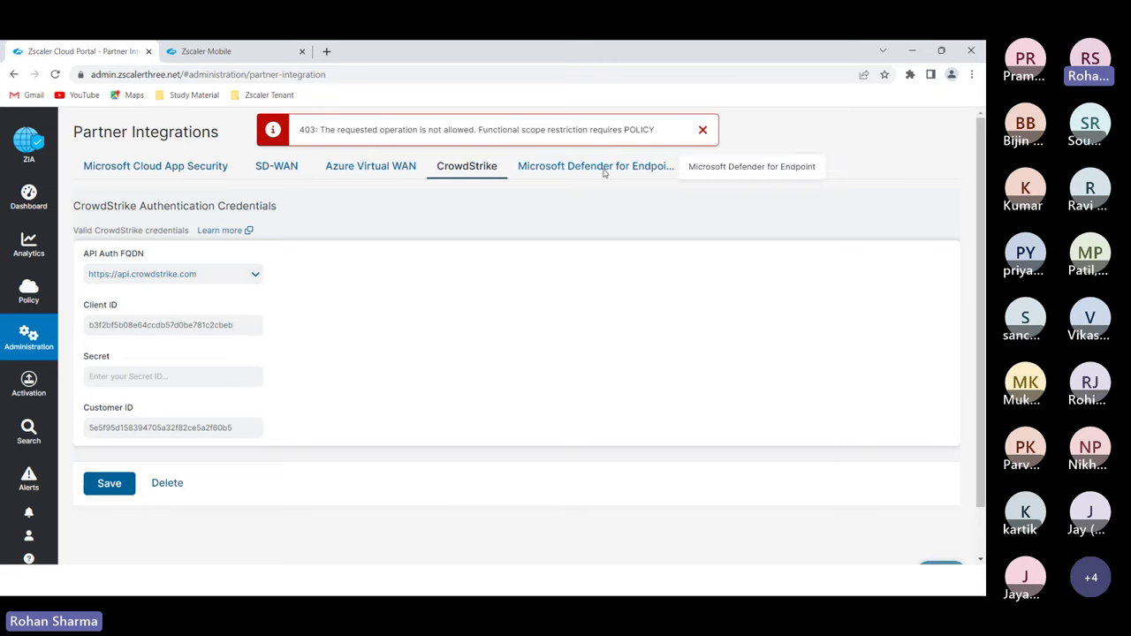
pyautogui.click(605, 173)
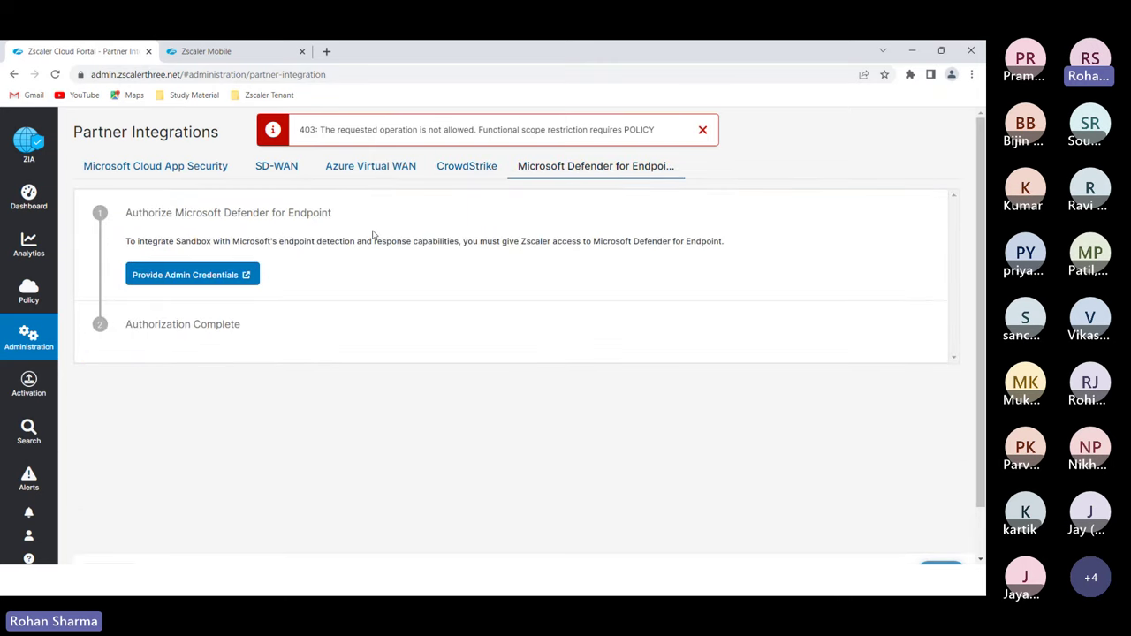
pyautogui.click(271, 170)
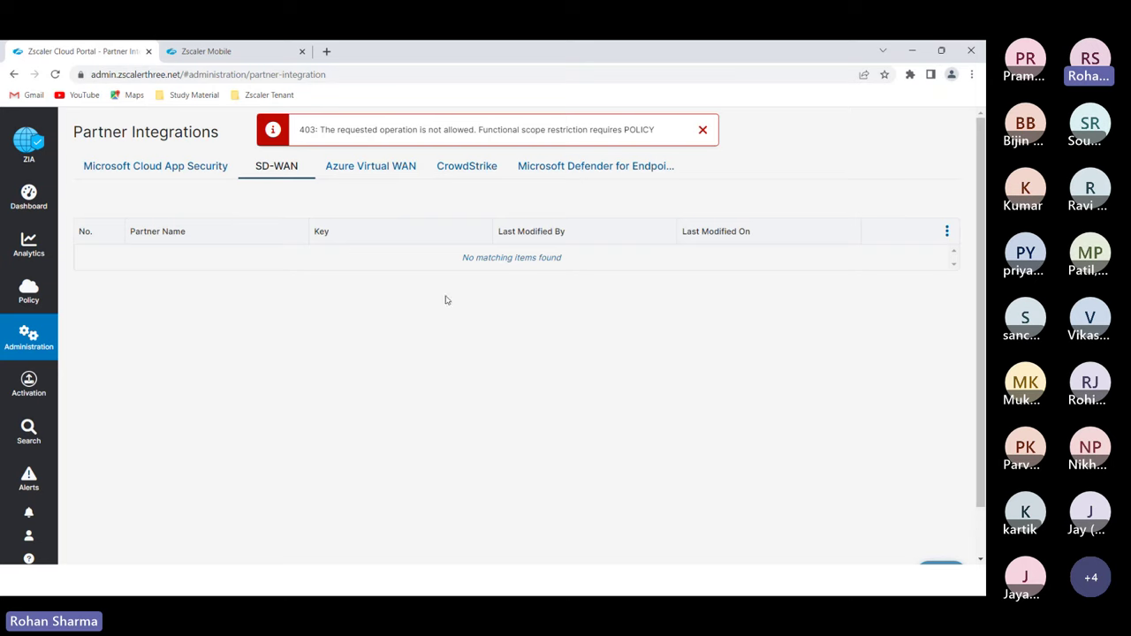
# Dismiss the error notice on Partner Integrations and open the SaaS Application Tenants list.
pyautogui.click(704, 131)
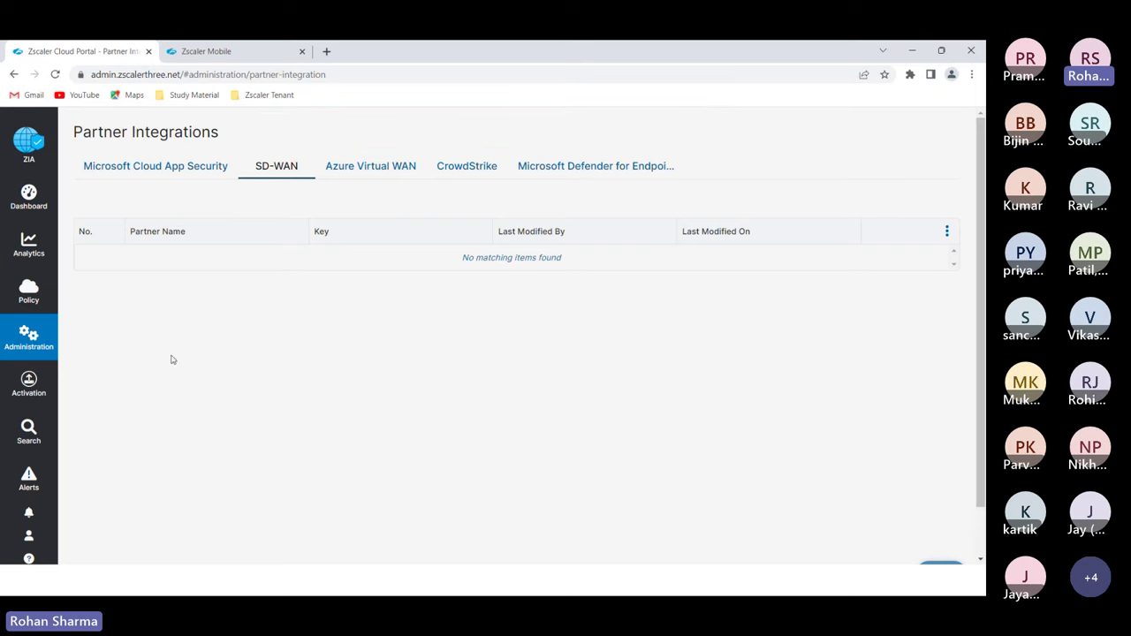
pyautogui.moveTo(29, 347)
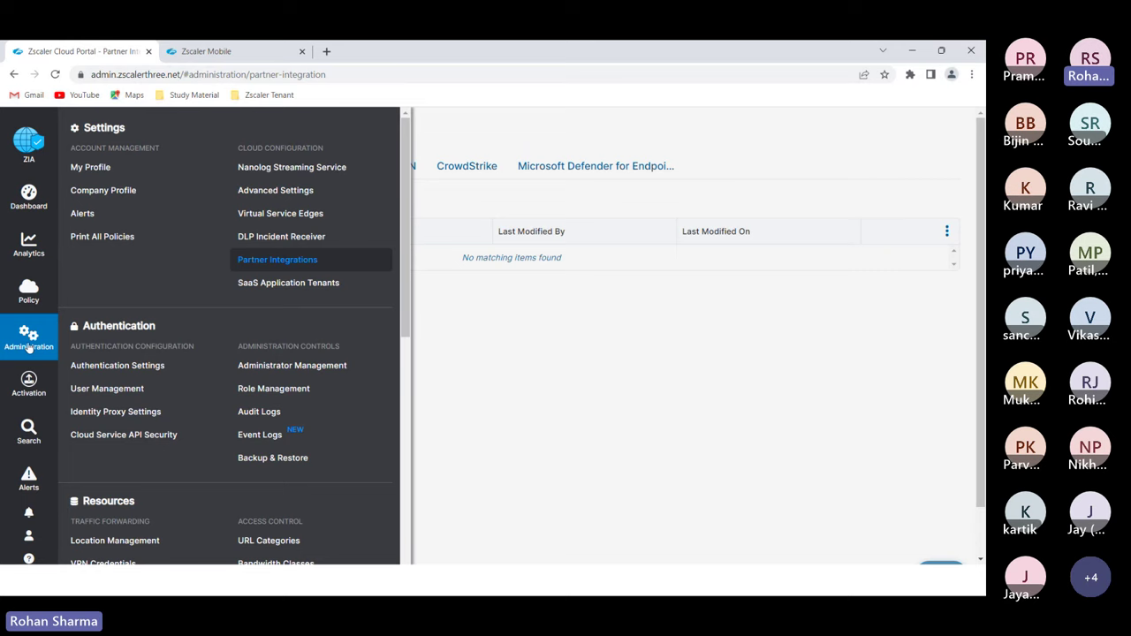
pyautogui.click(281, 283)
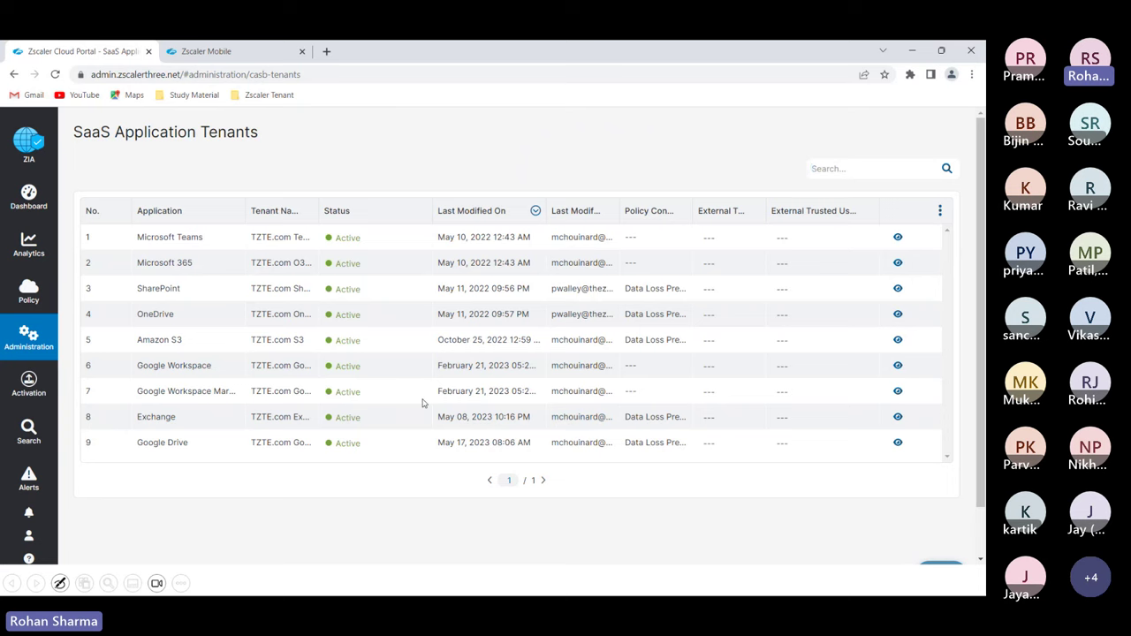
# Open the Location Management list from the traffic forwarding resources in Administration.
pyautogui.moveTo(26, 347)
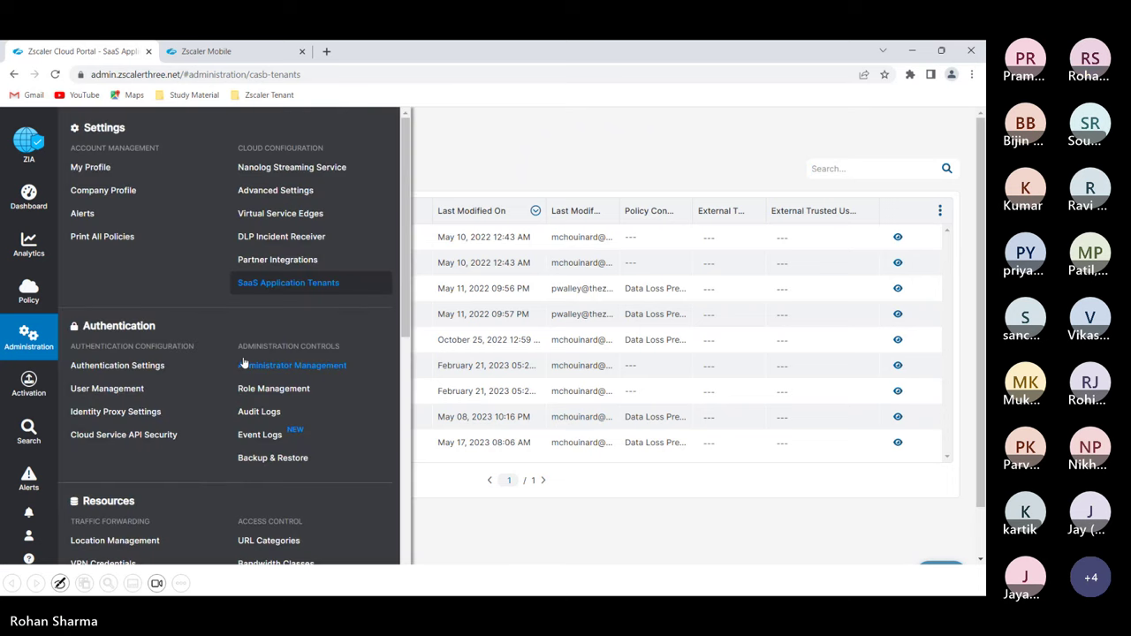
pyautogui.scroll(-1, 181, 365)
pyautogui.scroll(-2, 181, 365)
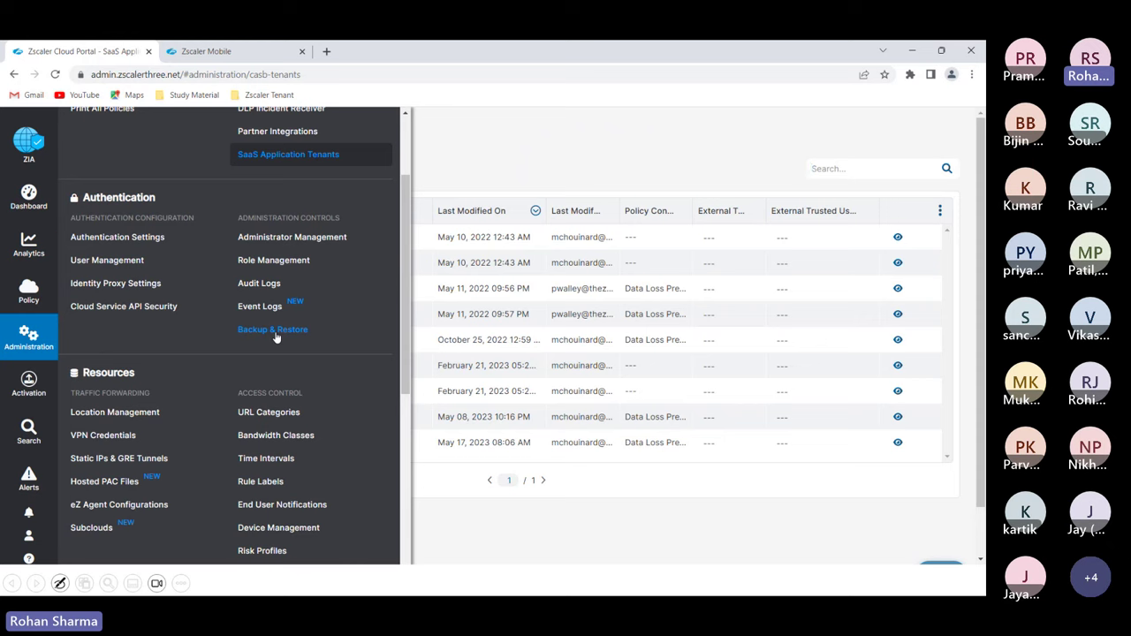
pyautogui.scroll(-3, 224, 329)
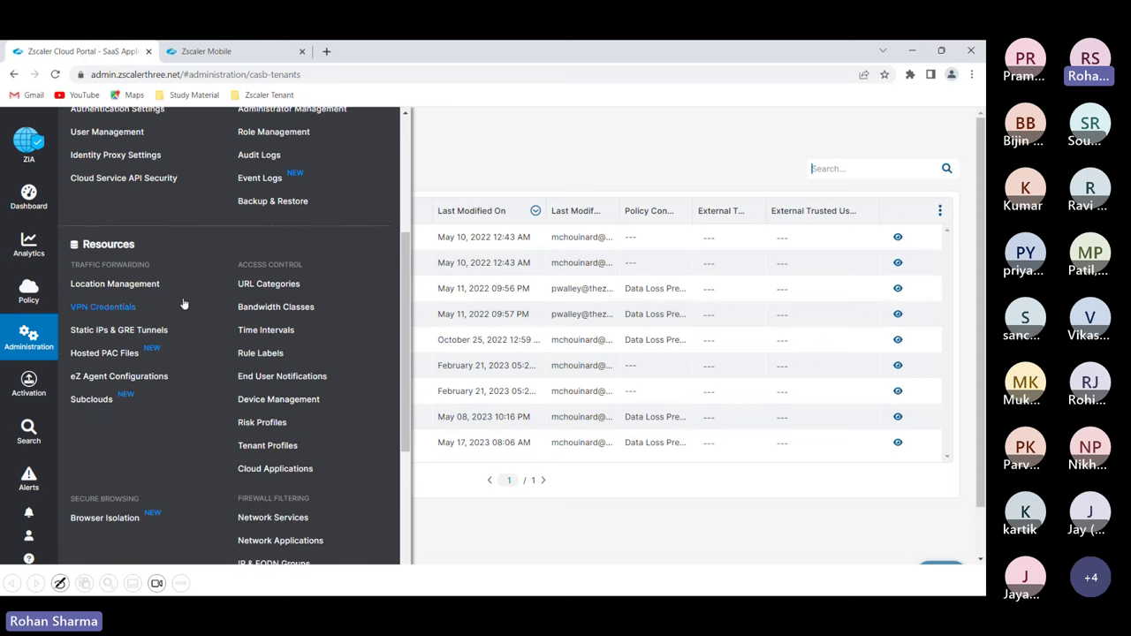
pyautogui.click(126, 286)
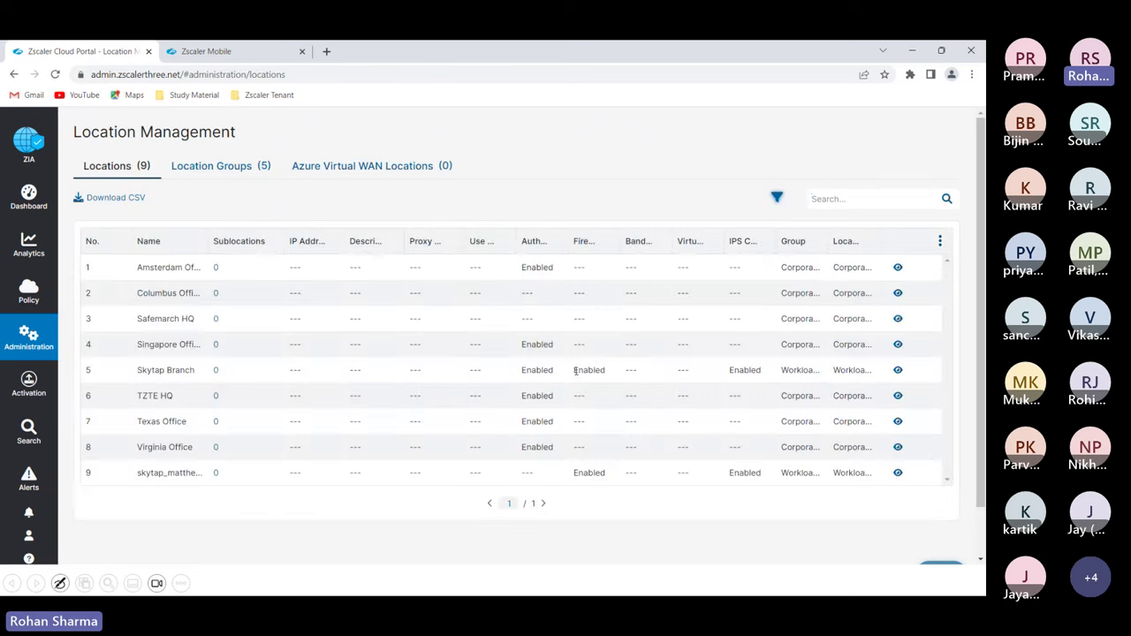
# View the Static IPs & GRE Tunnels settings, including the GRE Tunnels list.
pyautogui.moveTo(55, 328)
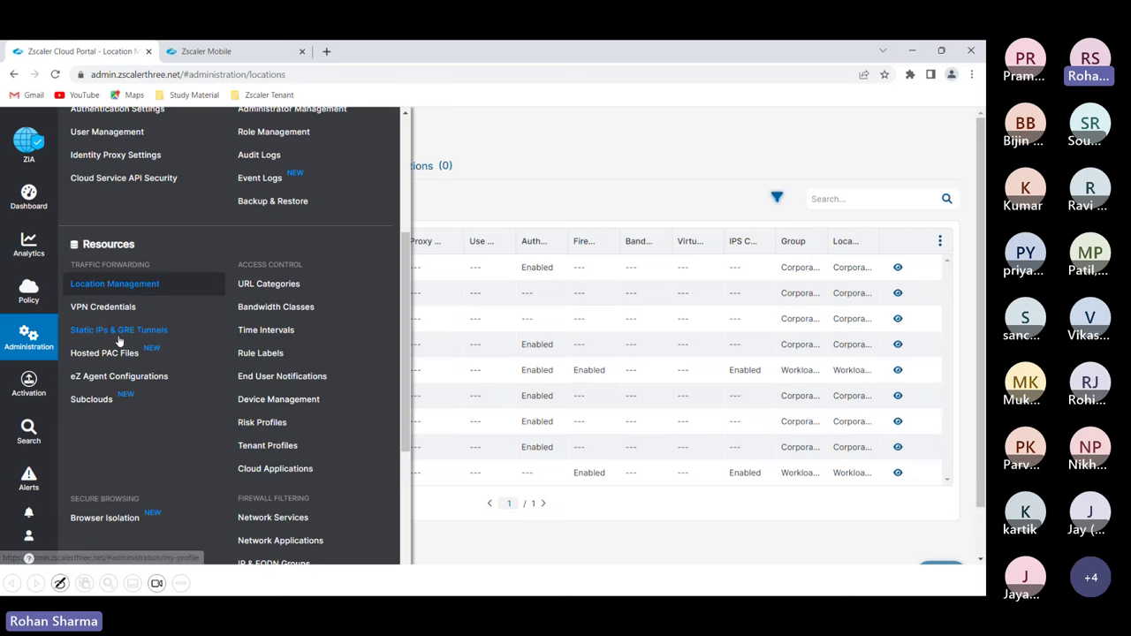
pyautogui.click(95, 329)
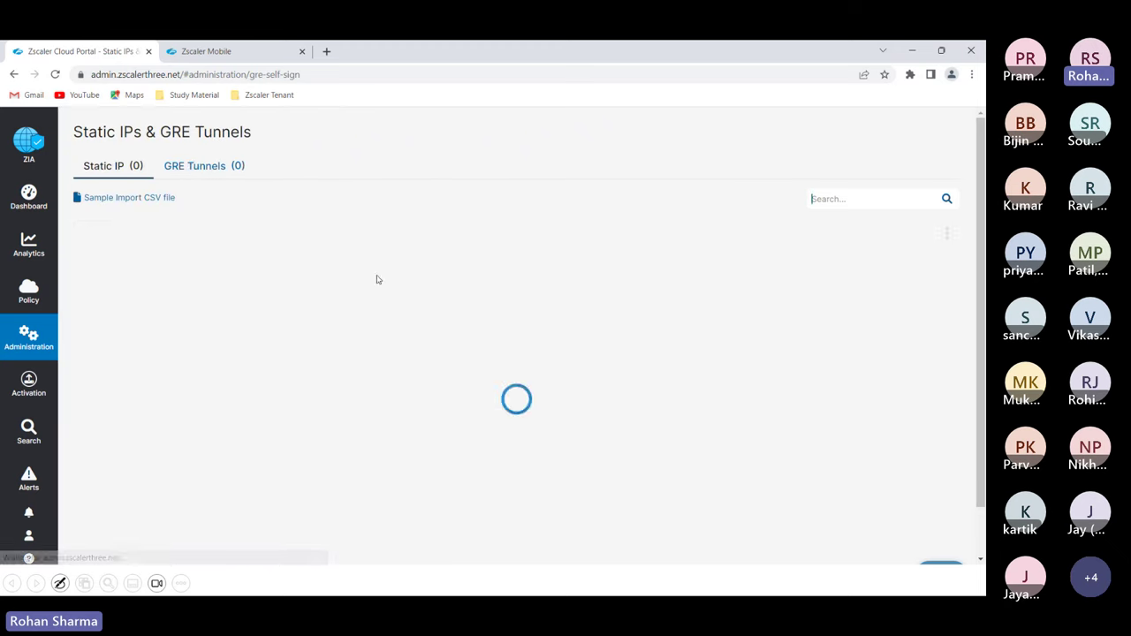
pyautogui.click(196, 166)
pyautogui.moveTo(28, 340)
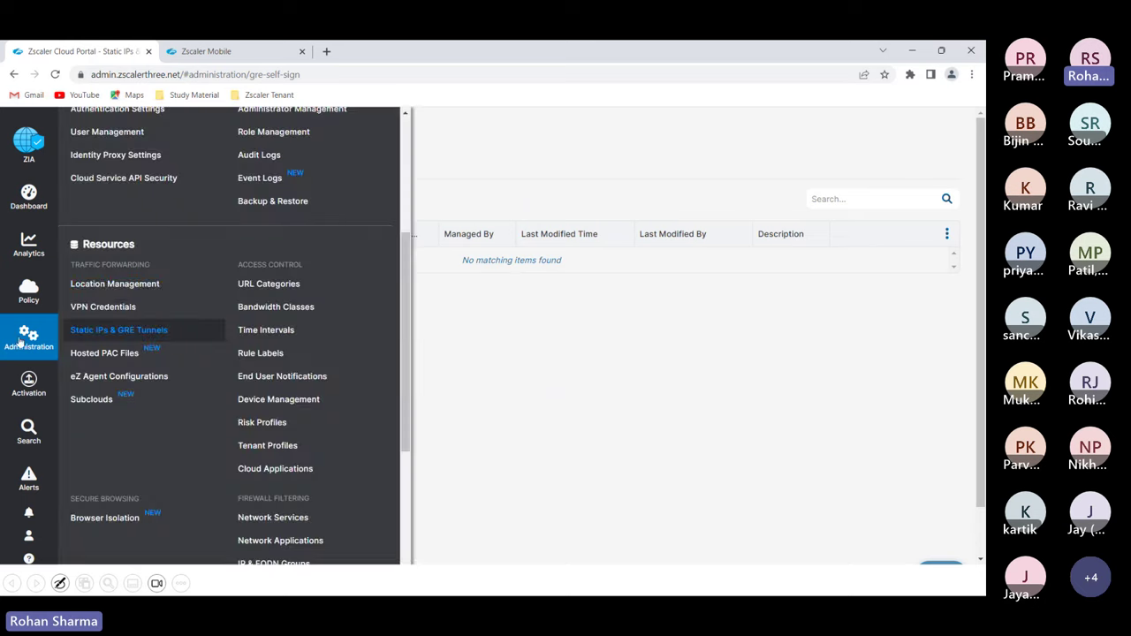
# Return to Location Management, review the Amsterdam Office location's addressing, gateway options and bandwidth control, and close its details.
pyautogui.click(104, 286)
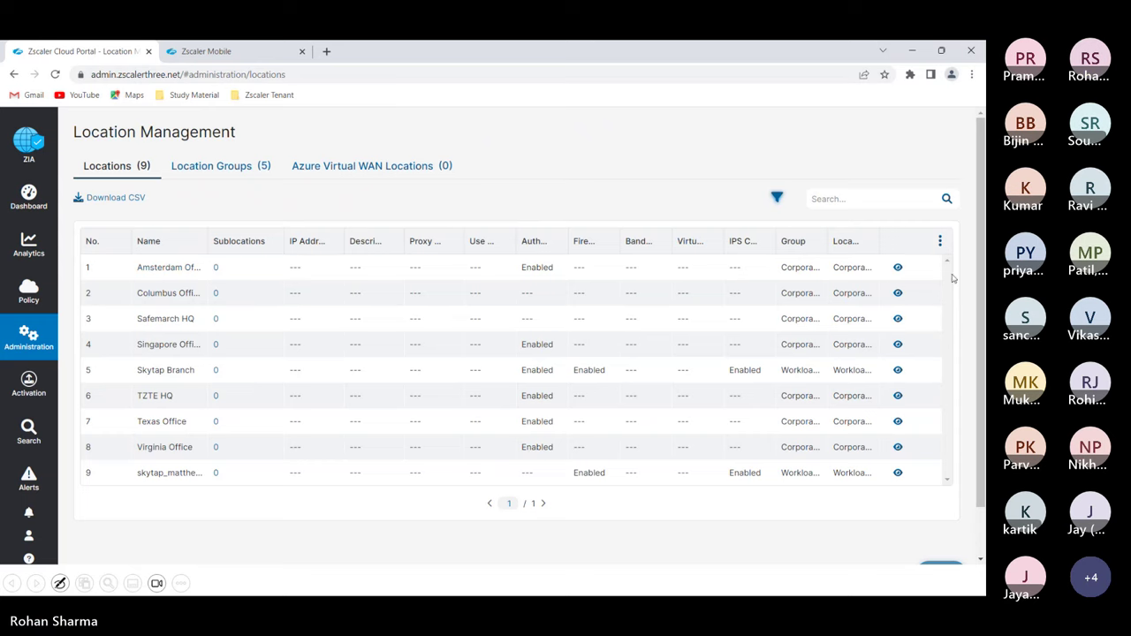
pyautogui.click(898, 267)
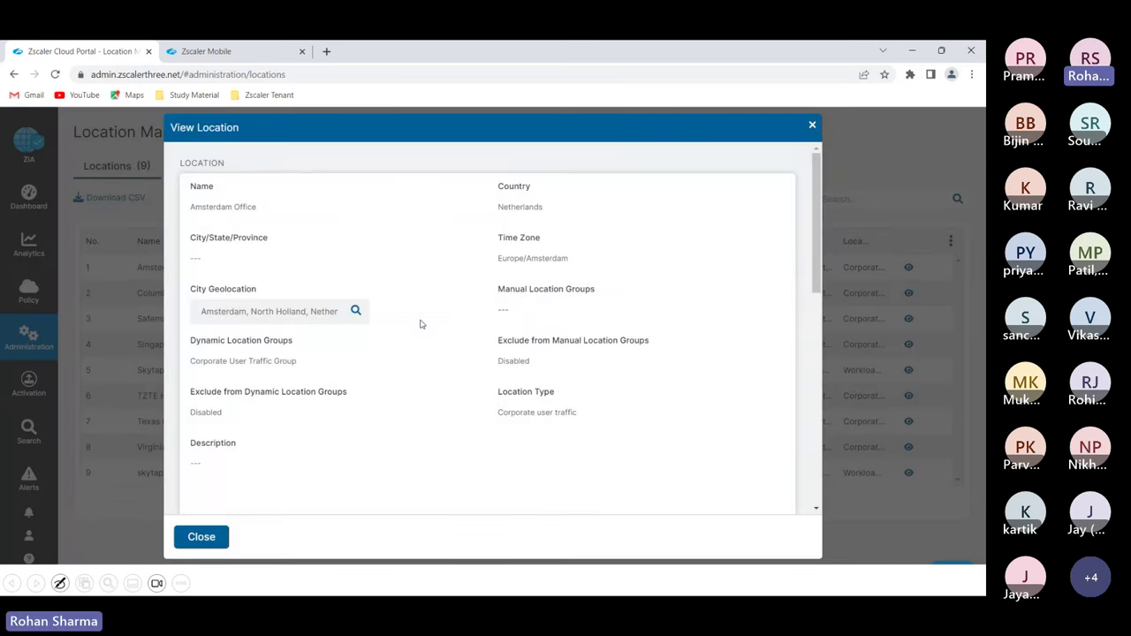
pyautogui.scroll(-9, 422, 324)
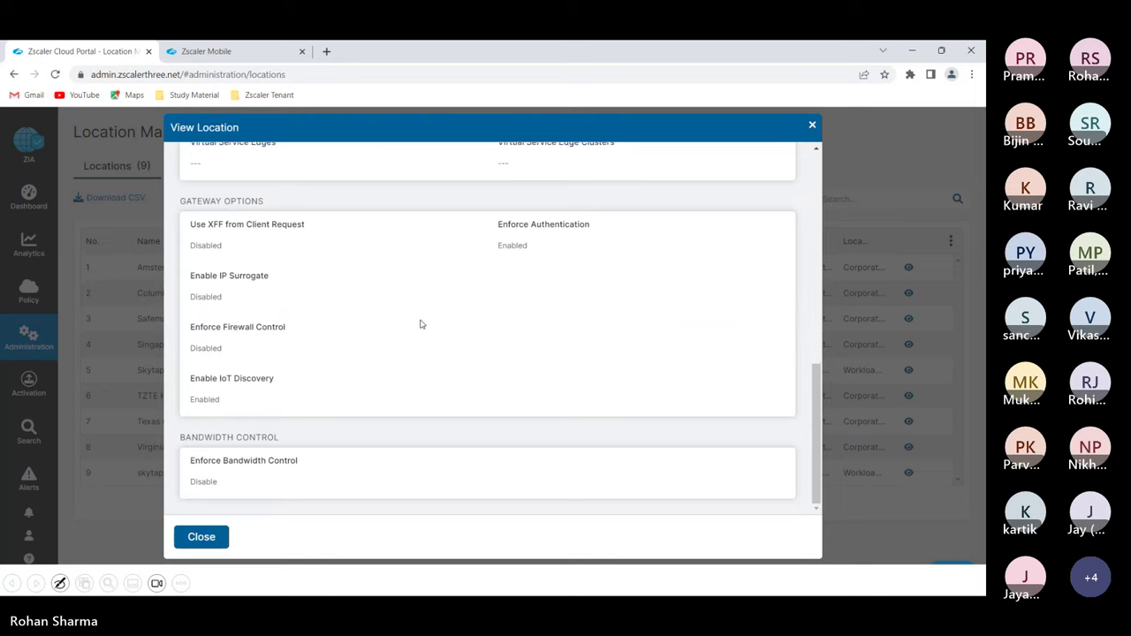
pyautogui.scroll(5, 421, 323)
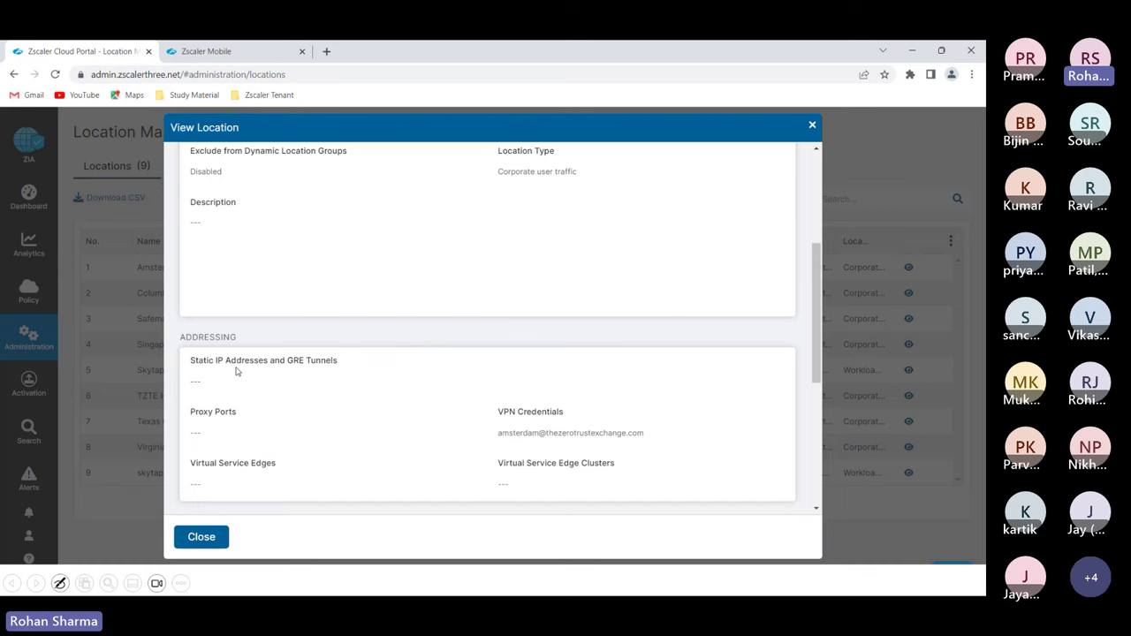
pyautogui.scroll(-3, 326, 376)
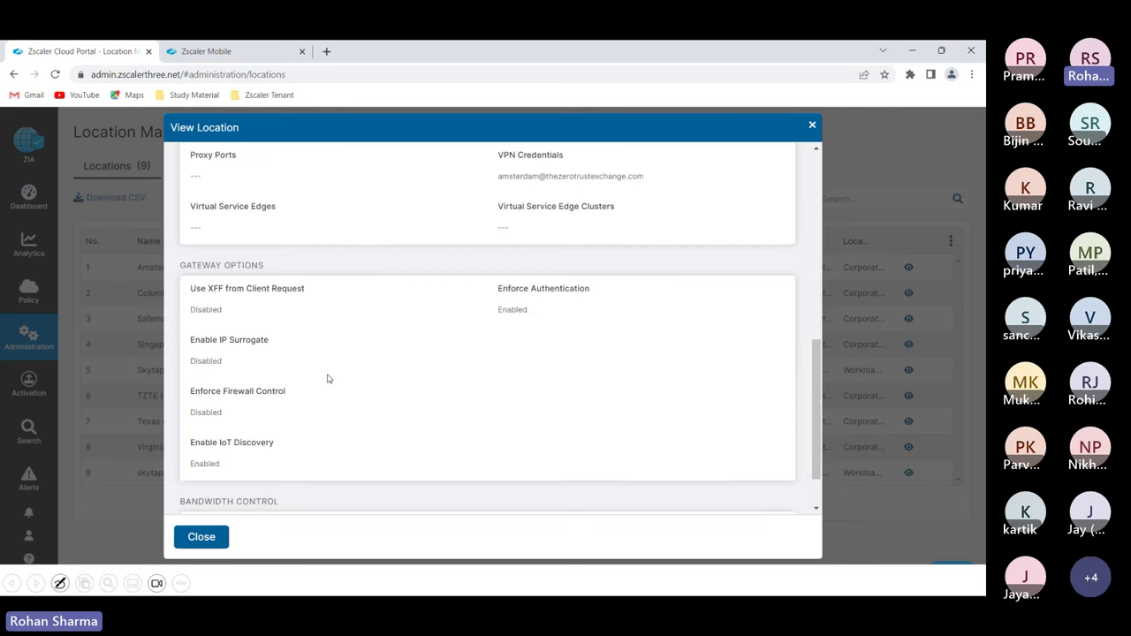
pyautogui.scroll(5, 686, 265)
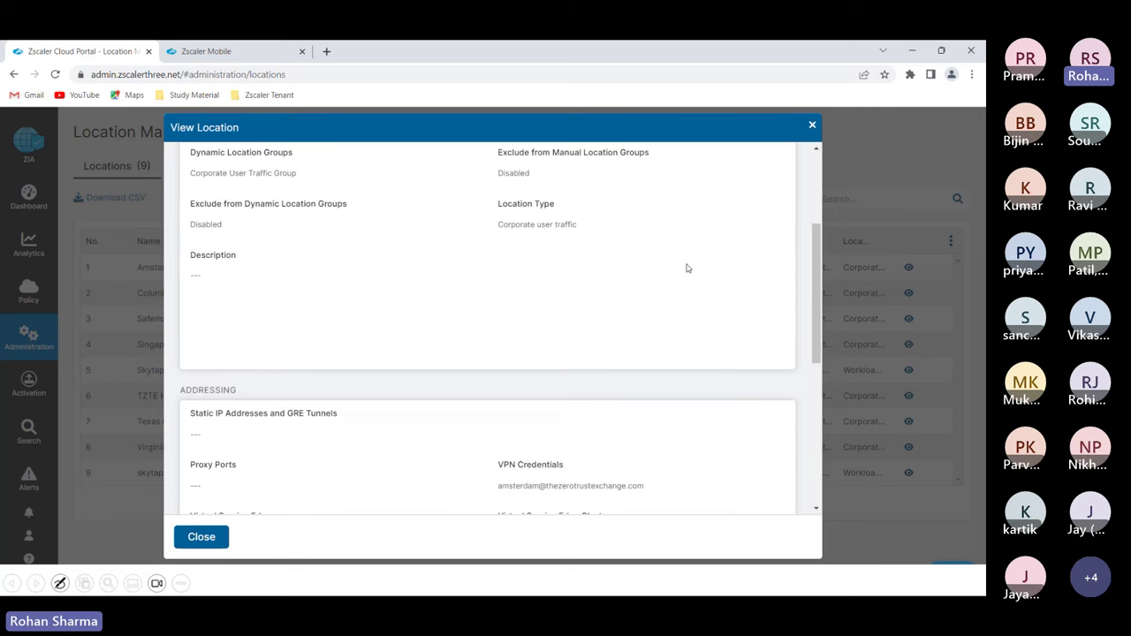
pyautogui.click(813, 124)
# View the VPN Credentials list, and examine the Administration resources down to the Forwarding Methods section.
pyautogui.moveTo(17, 344)
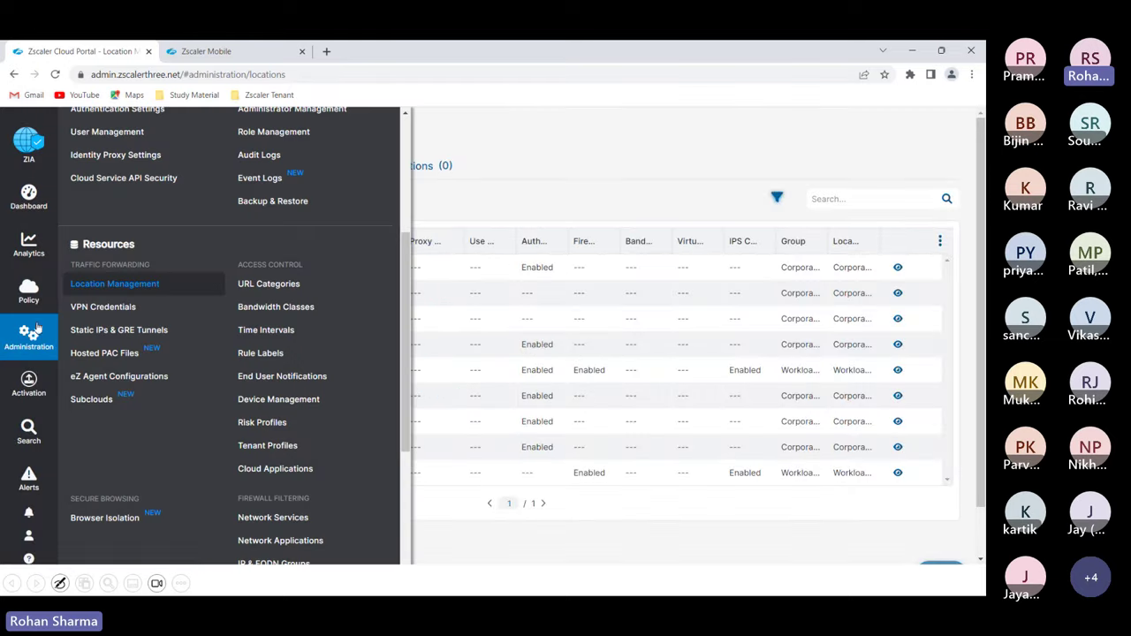
pyautogui.click(113, 310)
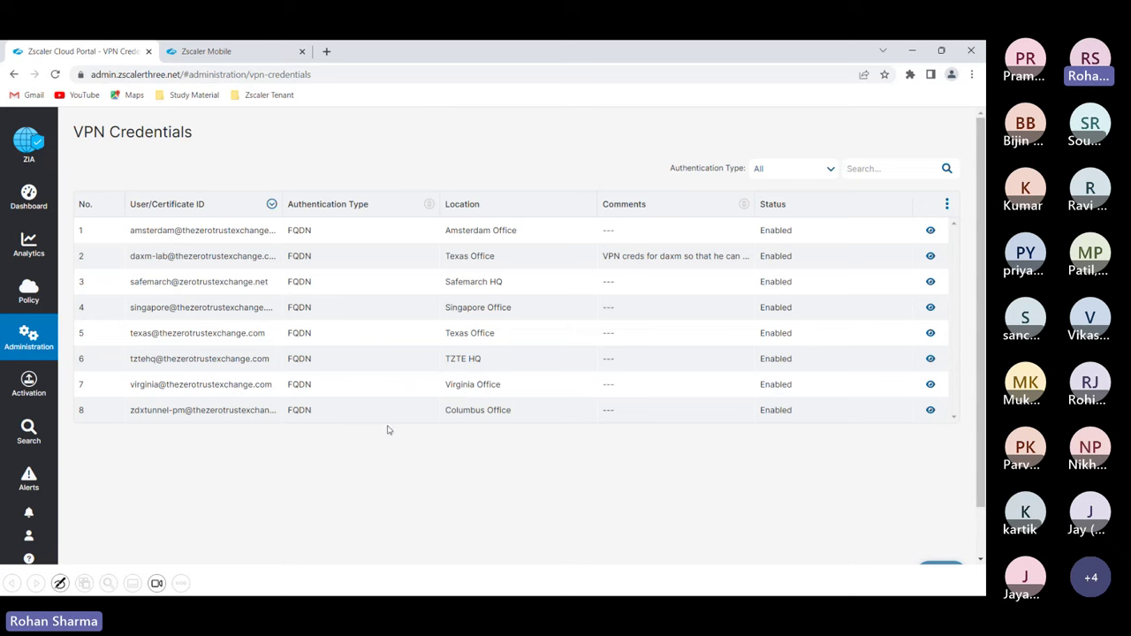
pyautogui.moveTo(23, 342)
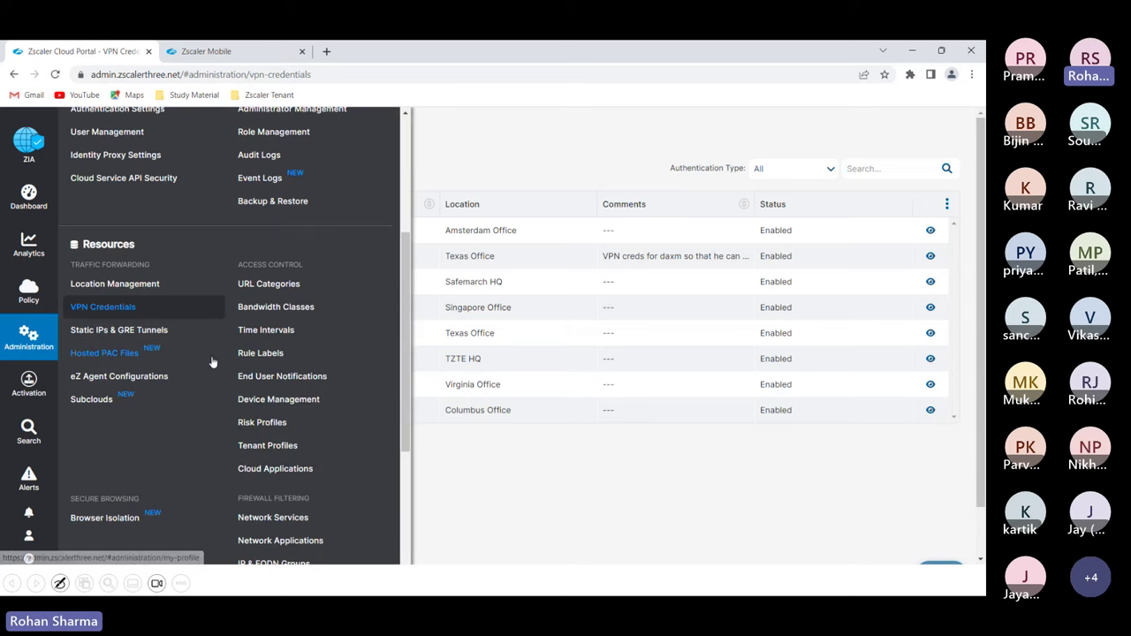
pyautogui.scroll(-3, 212, 362)
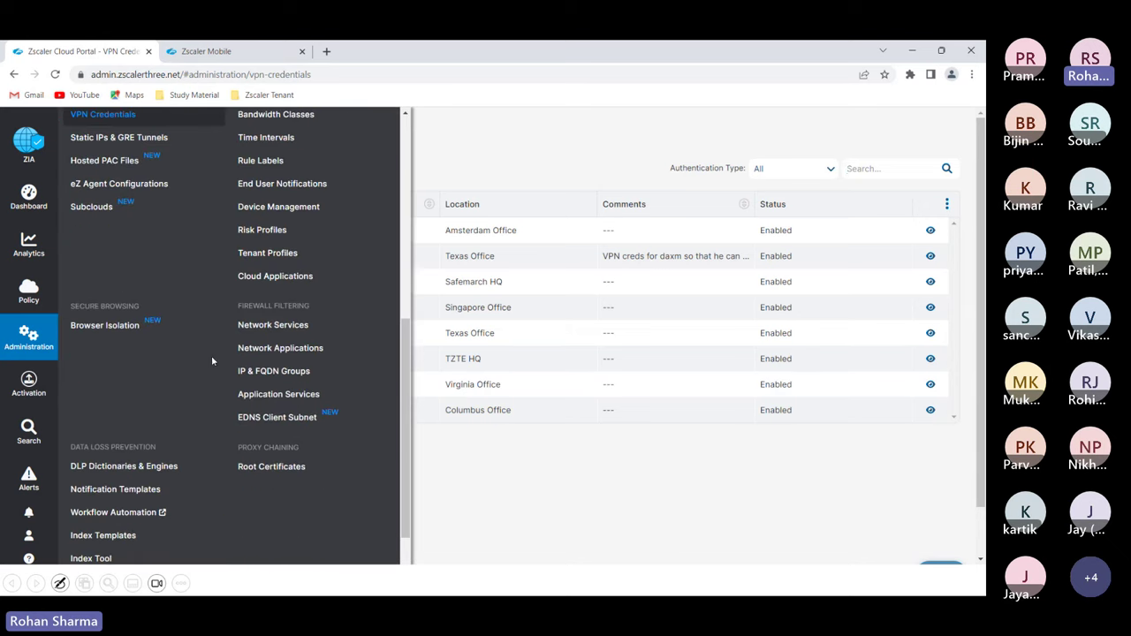
pyautogui.scroll(-1, 212, 360)
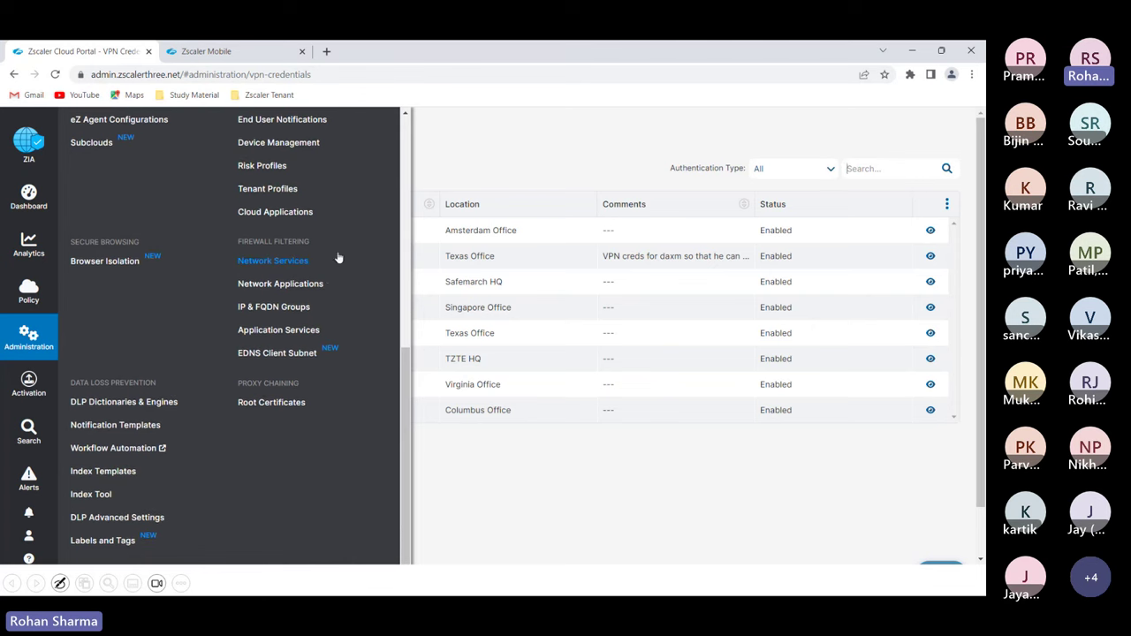
pyautogui.scroll(-1, 327, 277)
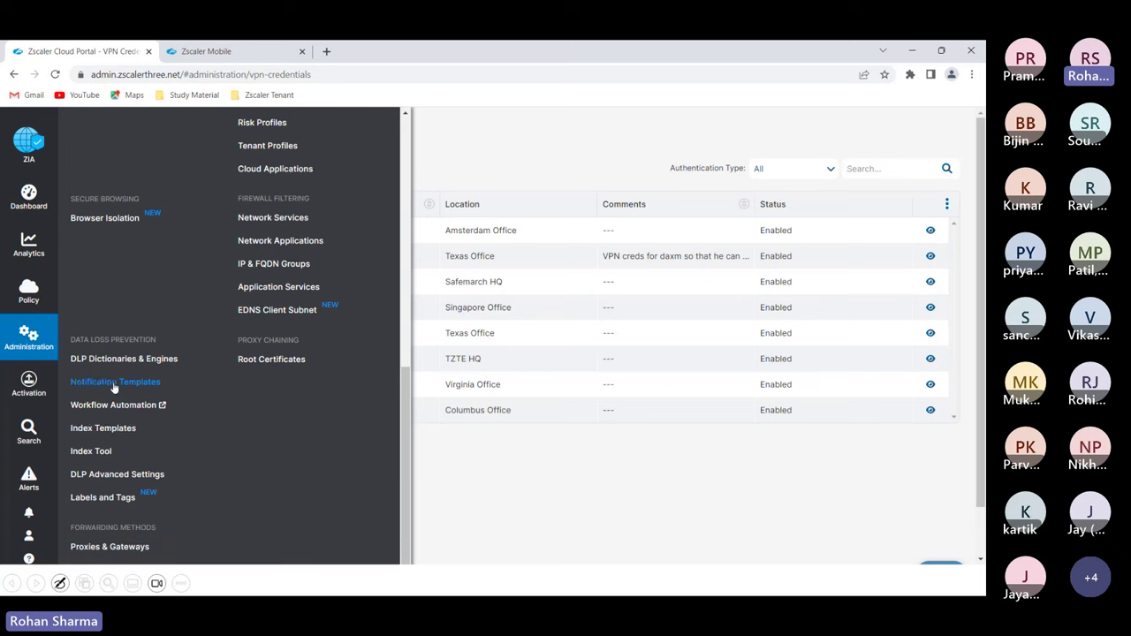
pyautogui.scroll(-1, 168, 402)
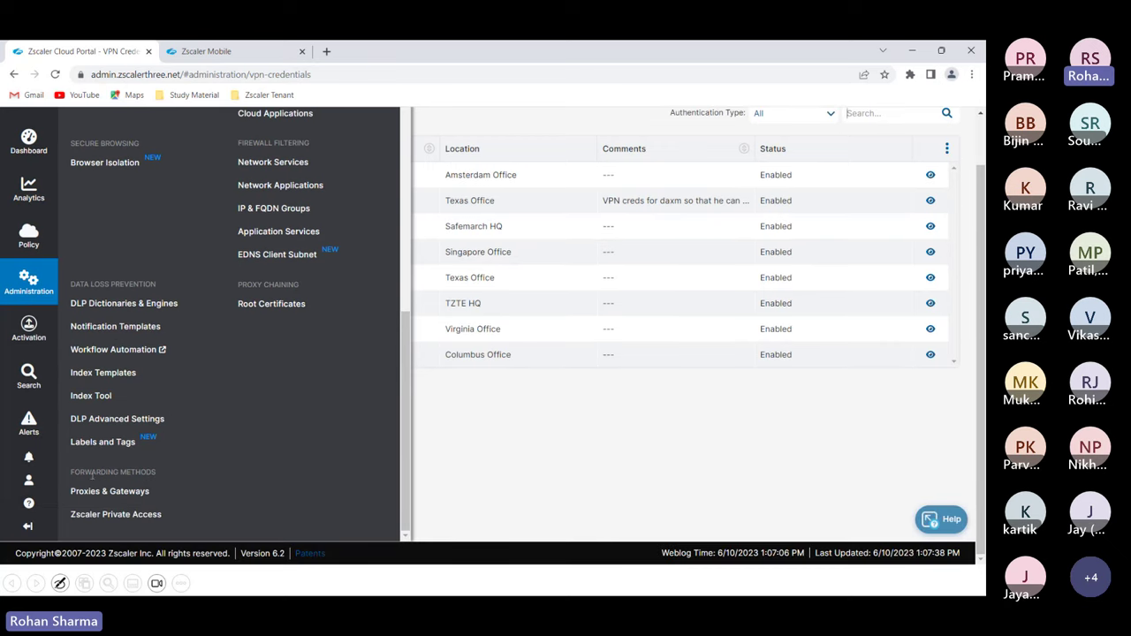
pyautogui.moveTo(74, 471); pyautogui.dragTo(169, 478)
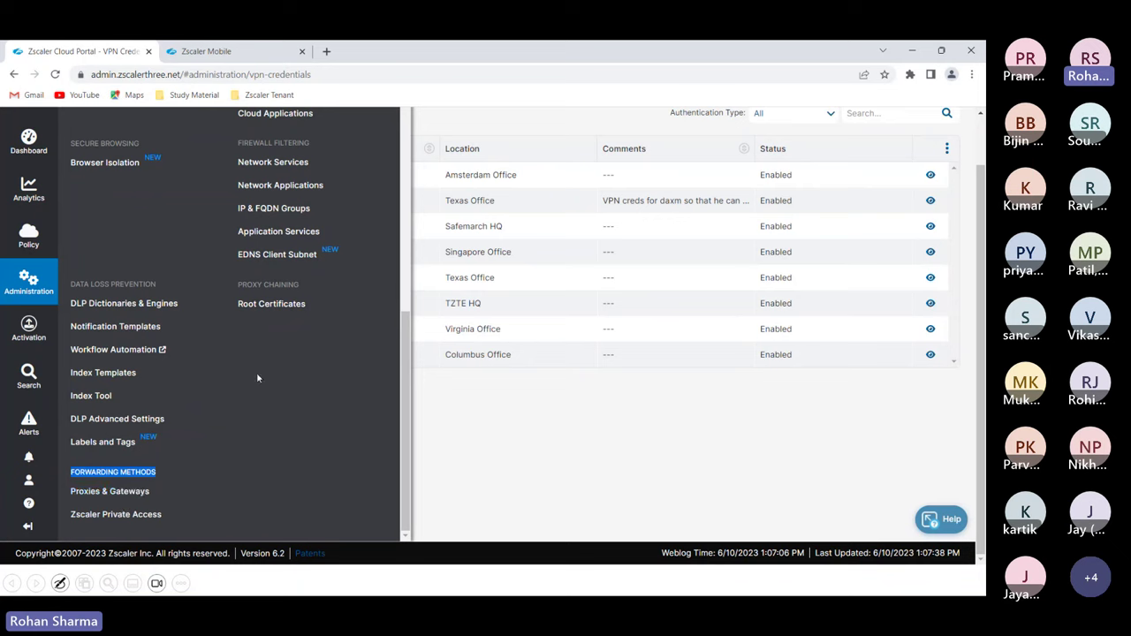
# View the Root Certificates list under Proxy Chaining.
pyautogui.scroll(3, 349, 434)
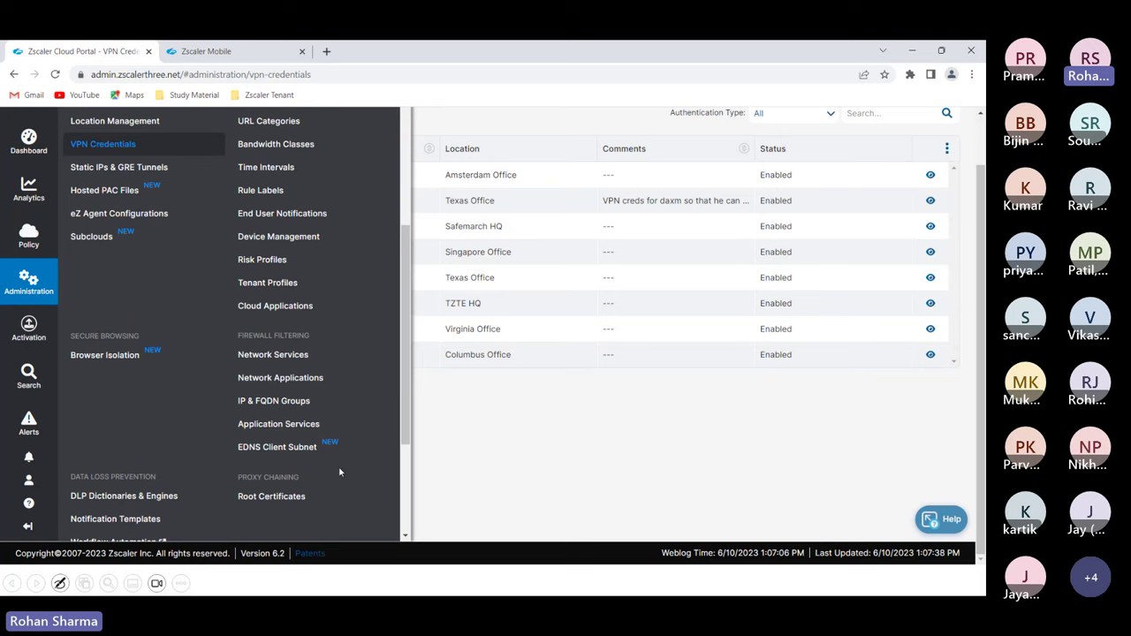
pyautogui.click(279, 500)
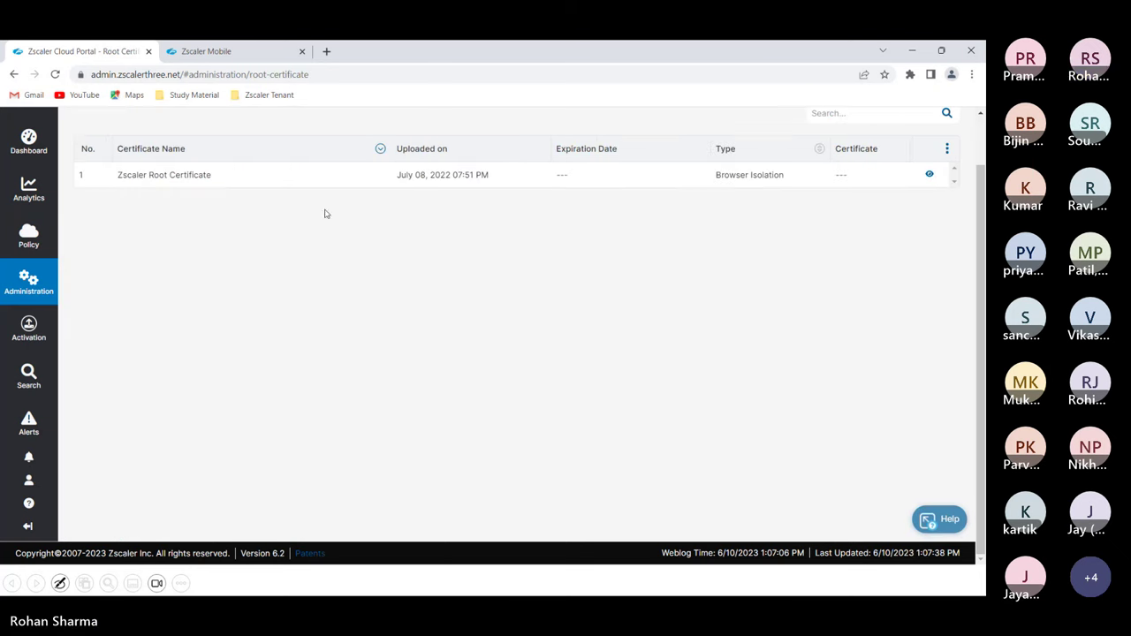
pyautogui.scroll(1, 366, 344)
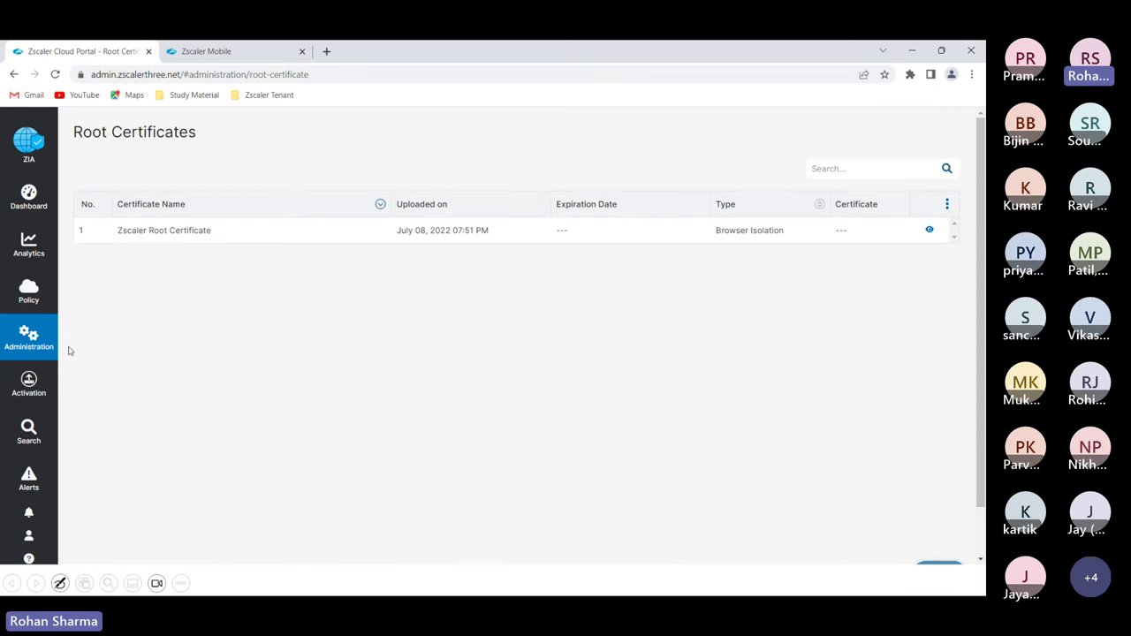
# Open the SSL Inspection policy and view its Intermediate CA Certificates.
pyautogui.moveTo(28, 290)
pyautogui.scroll(3, 172, 290)
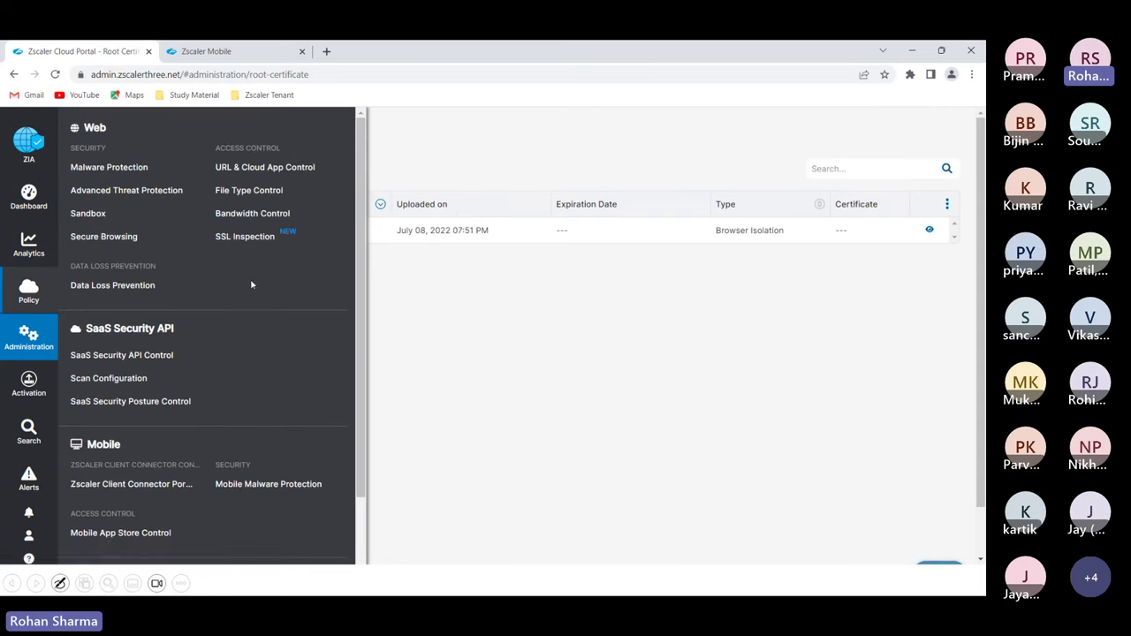
pyautogui.click(246, 240)
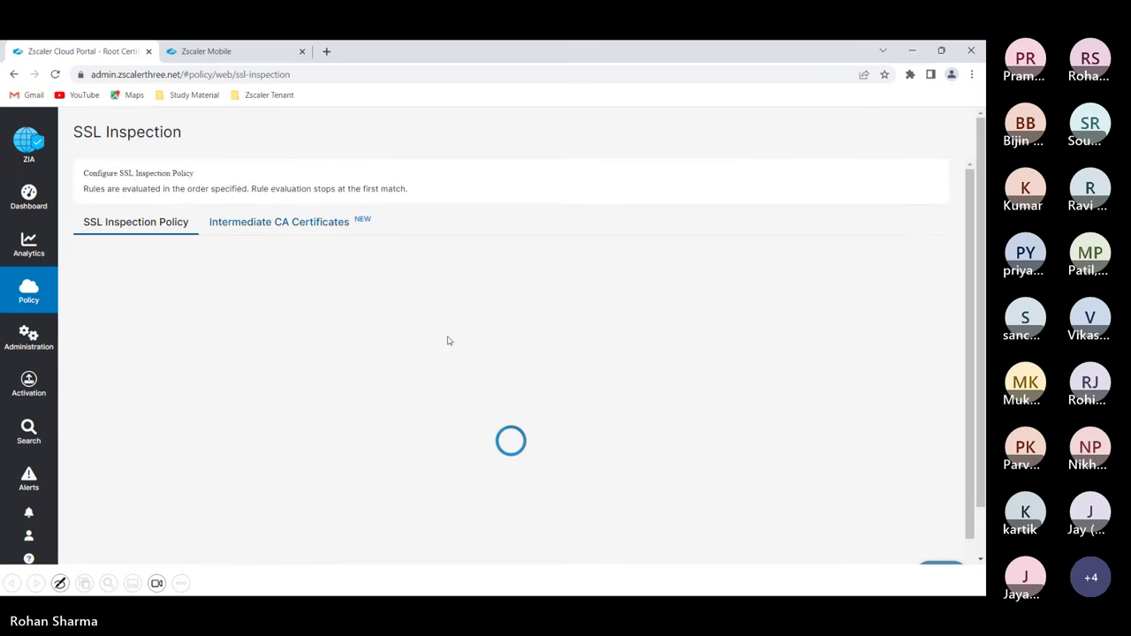
pyautogui.click(273, 223)
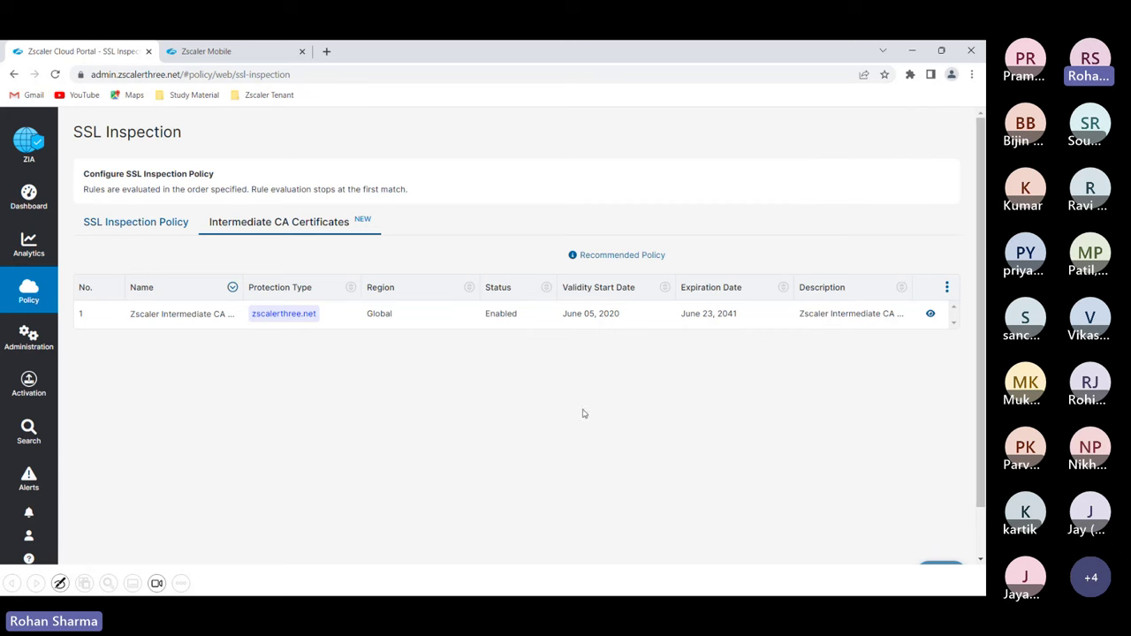
pyautogui.moveTo(9, 304)
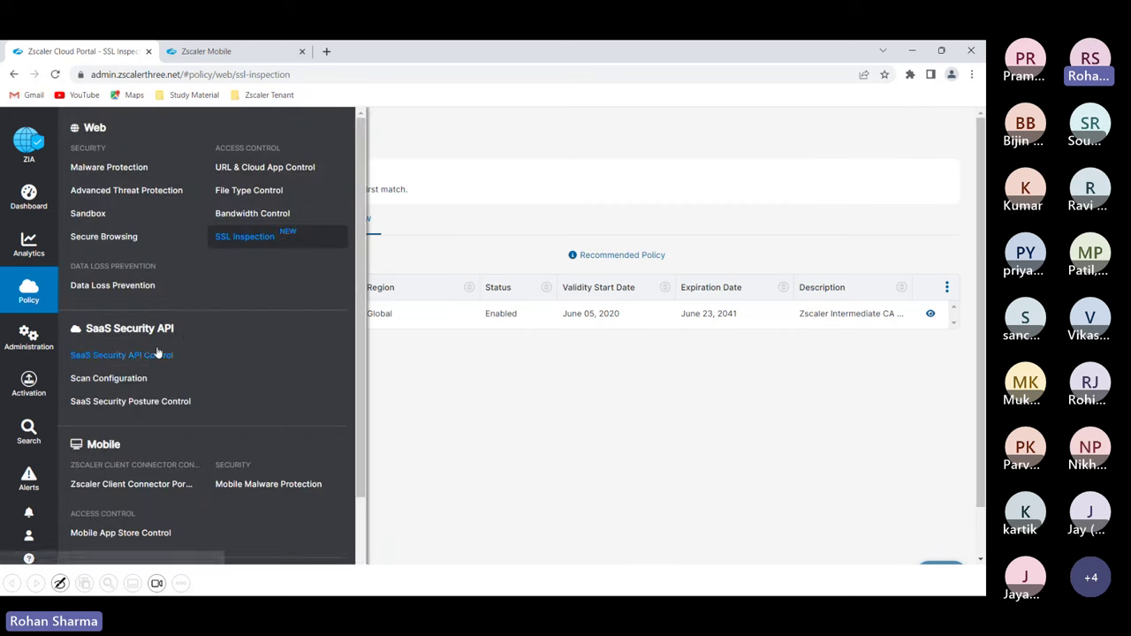
pyautogui.scroll(-3, 157, 354)
pyautogui.moveTo(22, 341)
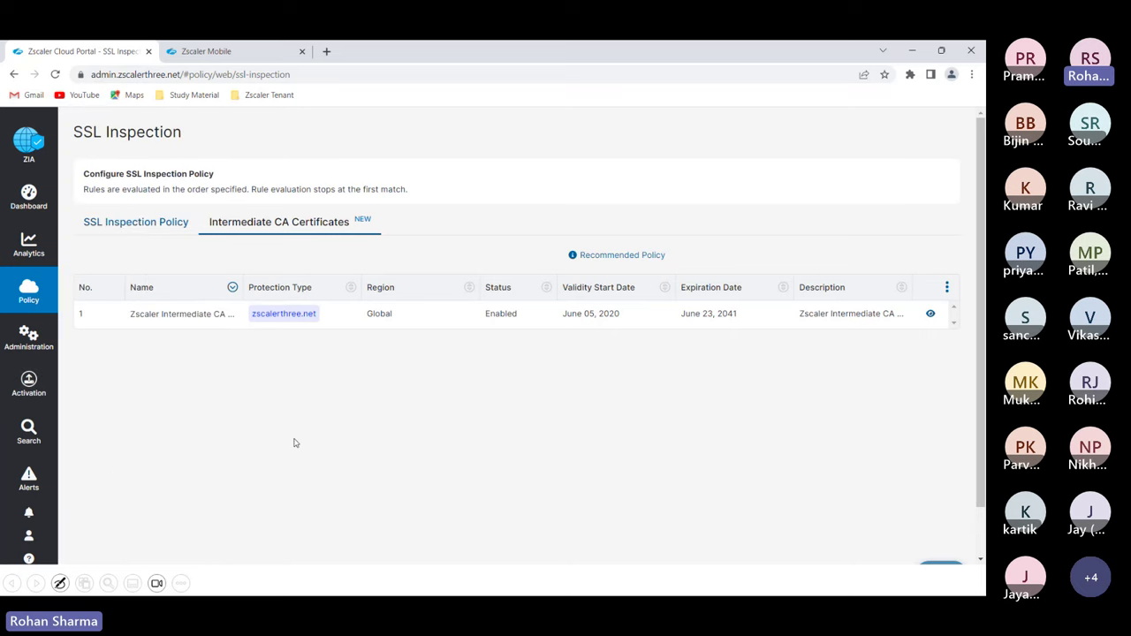
pyautogui.scroll(-2, 301, 423)
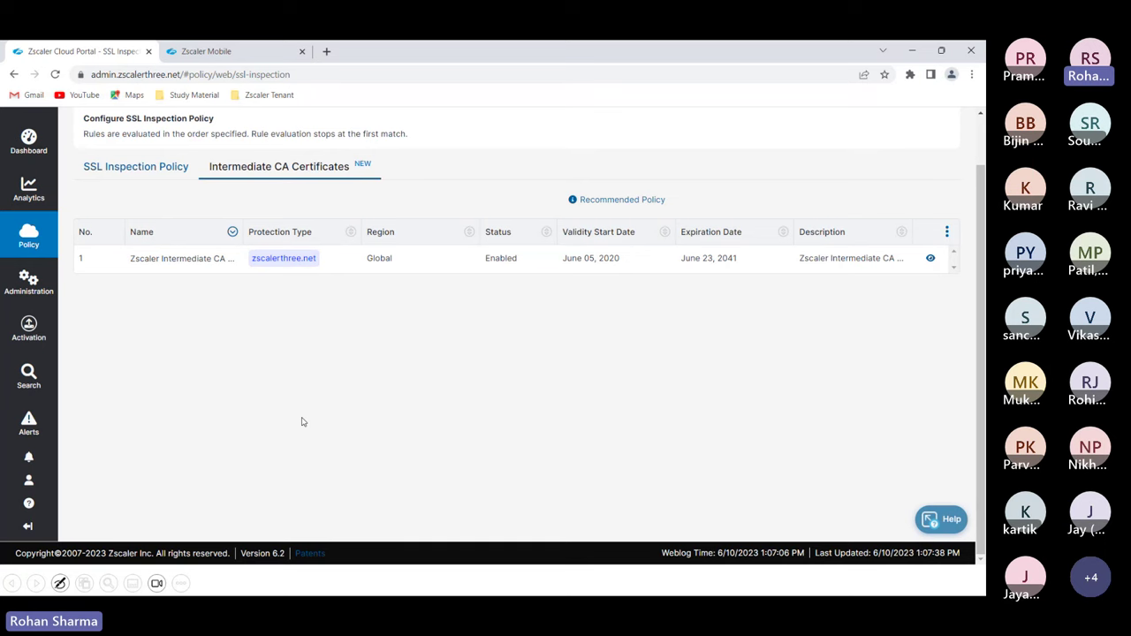
# Switch to the PowerPoint slide show and present the Questions slide.
pyautogui.hotkey('alt', 'Tab')
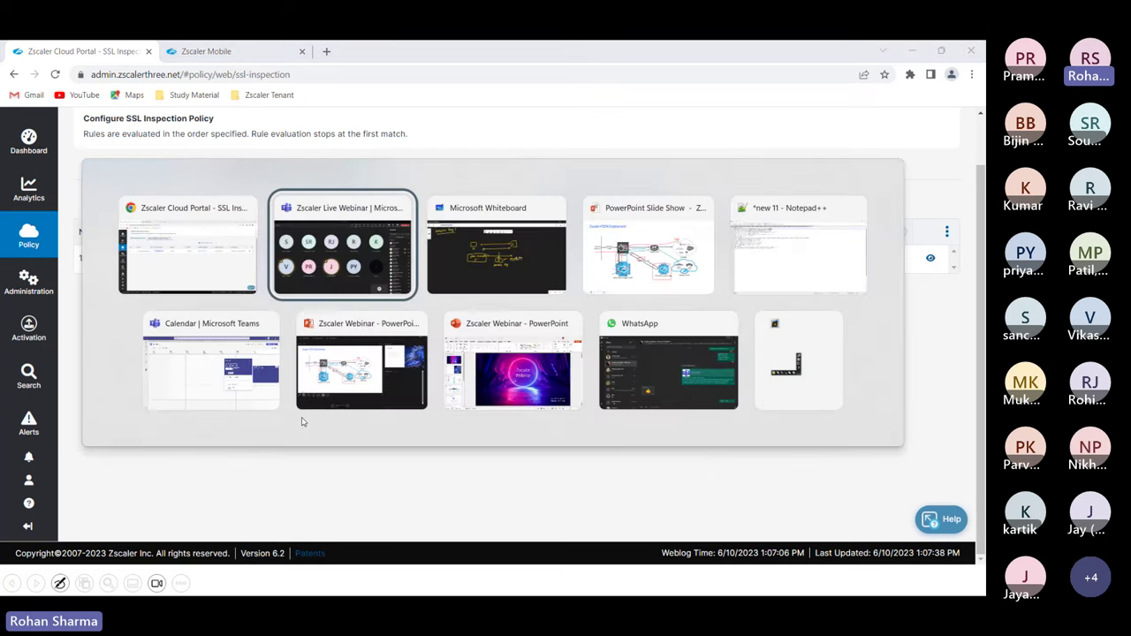
pyautogui.press('Tab')
pyautogui.press('Tab')
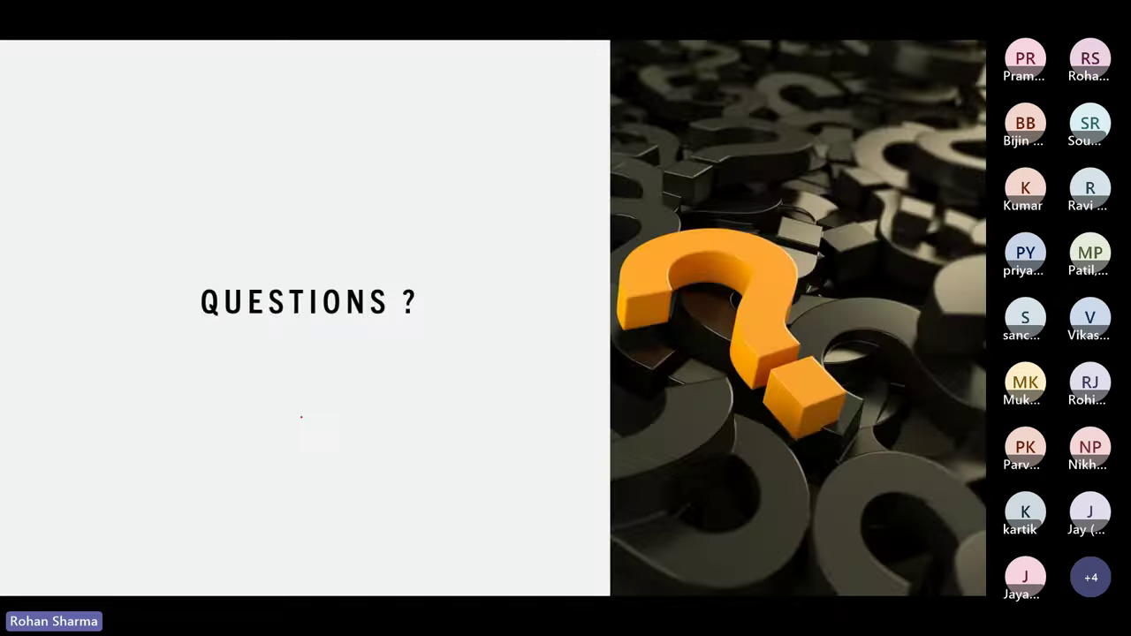
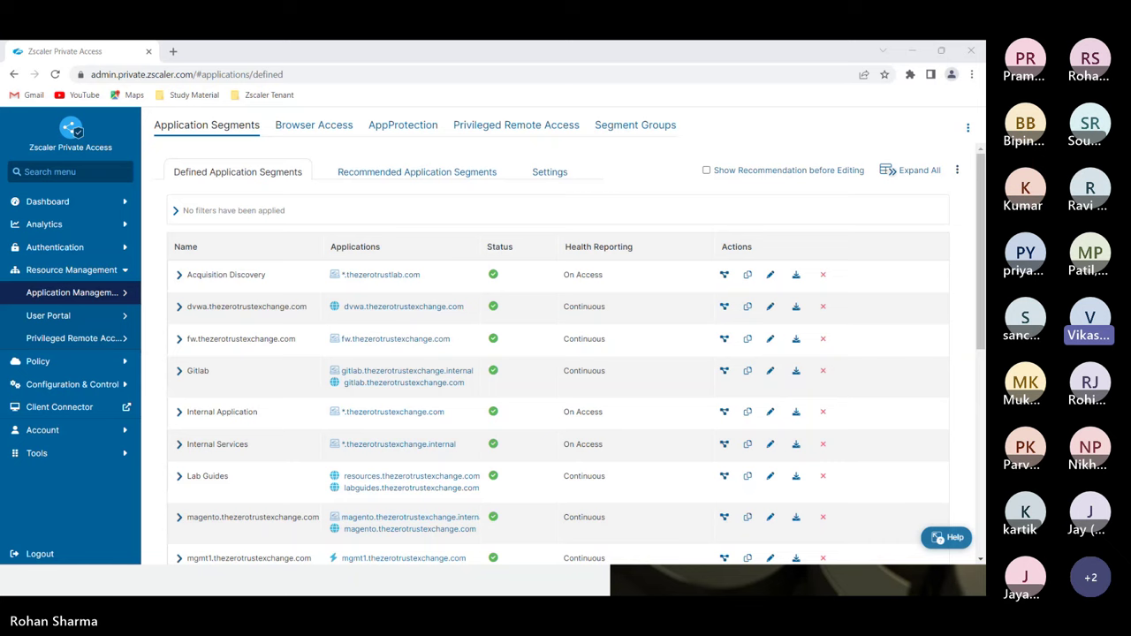
# Switch to the Zscaler Private Access portal and open the Access Policy rules.
pyautogui.hotkey('alt', 'Tab')
pyautogui.click(51, 366)
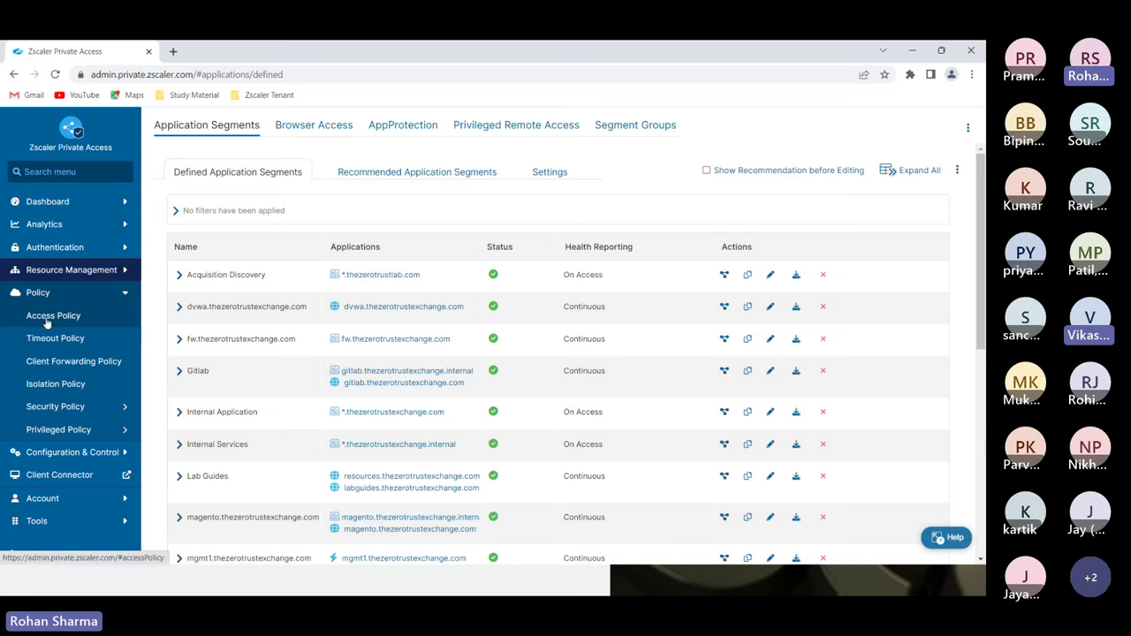
pyautogui.click(46, 322)
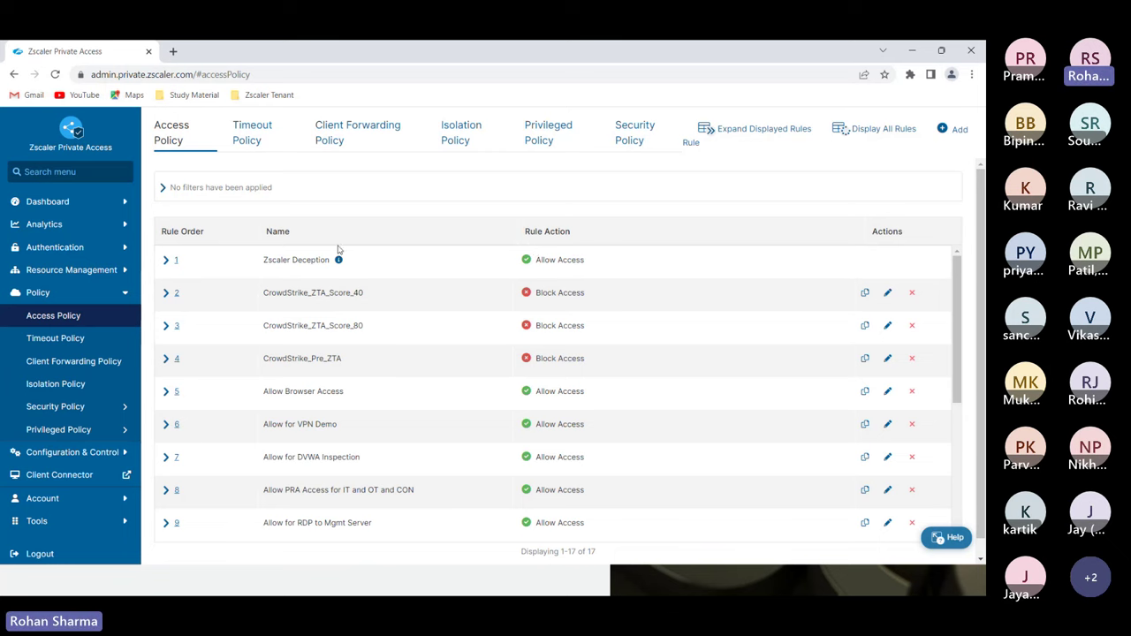
# Open the Client Forwarding Policy and review its rules and the default rule's criteria.
pyautogui.click(343, 126)
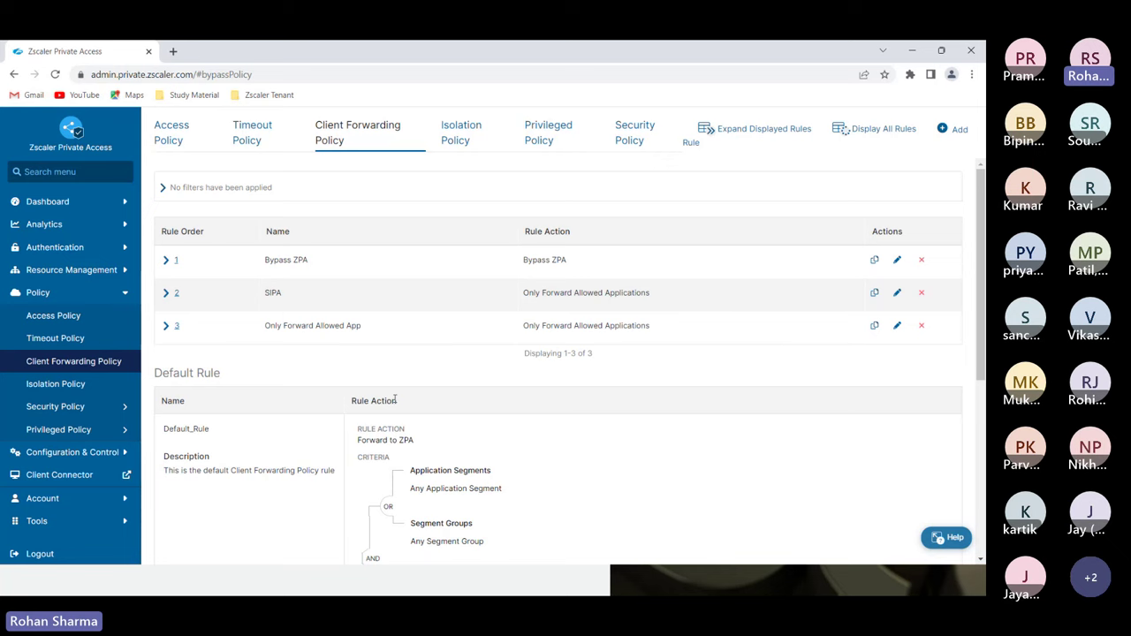
pyautogui.scroll(-2, 481, 397)
pyautogui.scroll(-3, 481, 397)
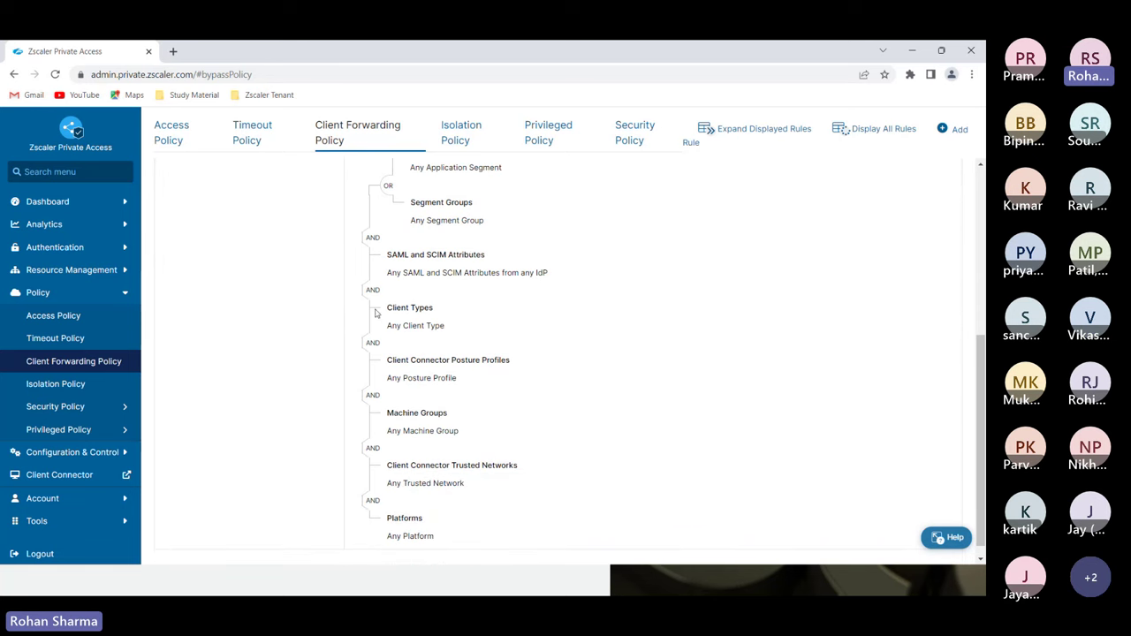
pyautogui.scroll(1, 521, 359)
pyautogui.scroll(2, 580, 380)
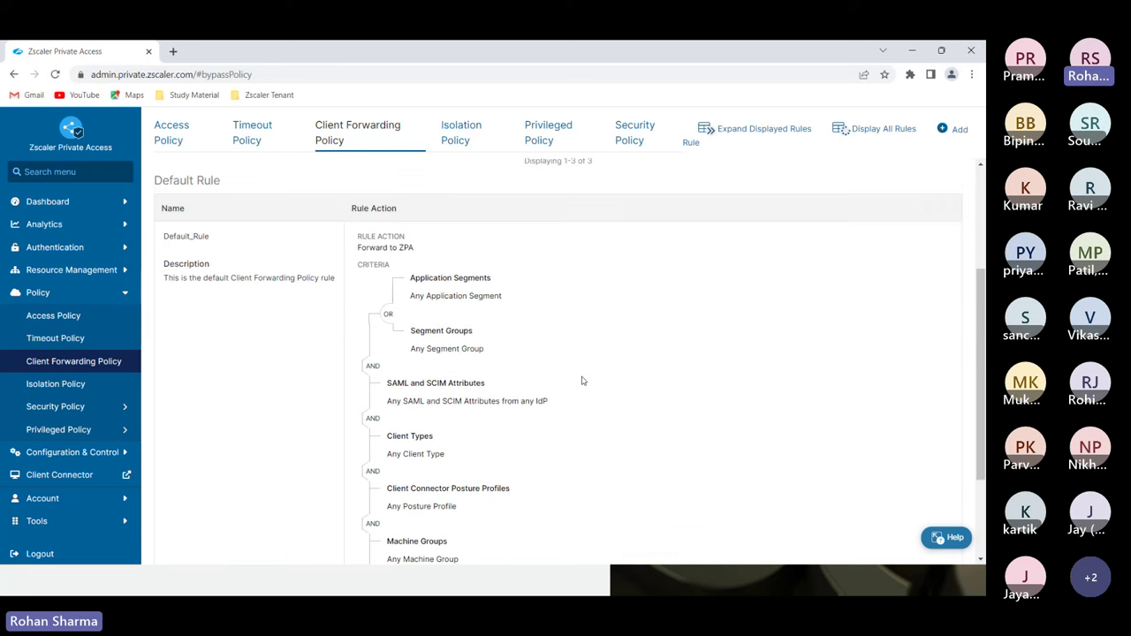
pyautogui.scroll(-2, 523, 409)
pyautogui.scroll(5, 502, 449)
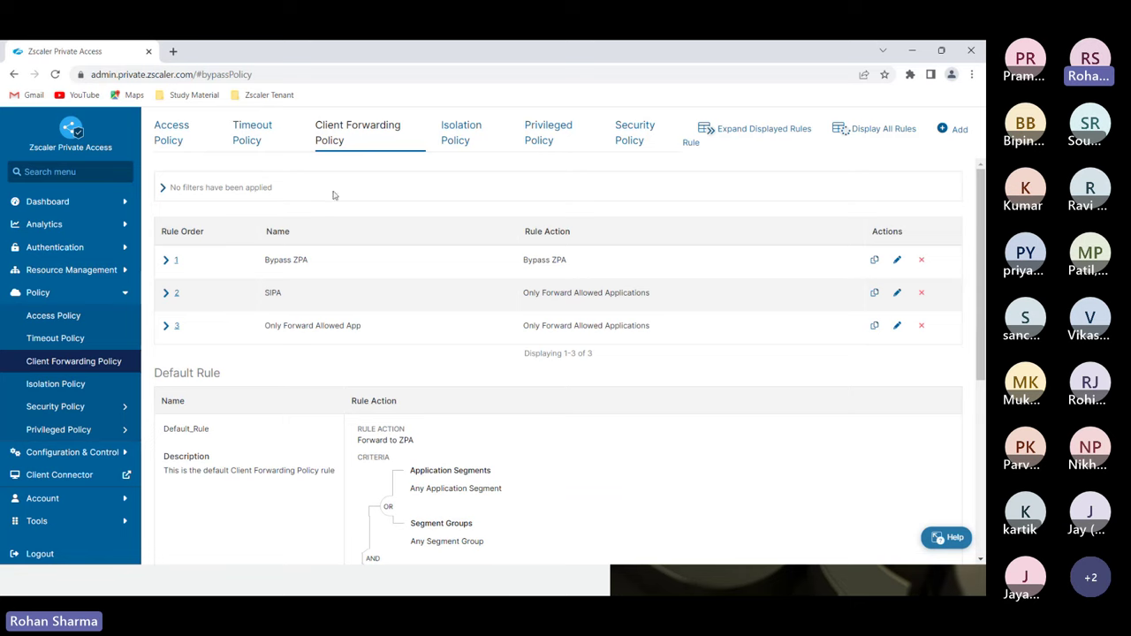
# Return to the Access Policy and inspect the details of the Zscaler Deception rule, collapsing it when done.
pyautogui.click(163, 141)
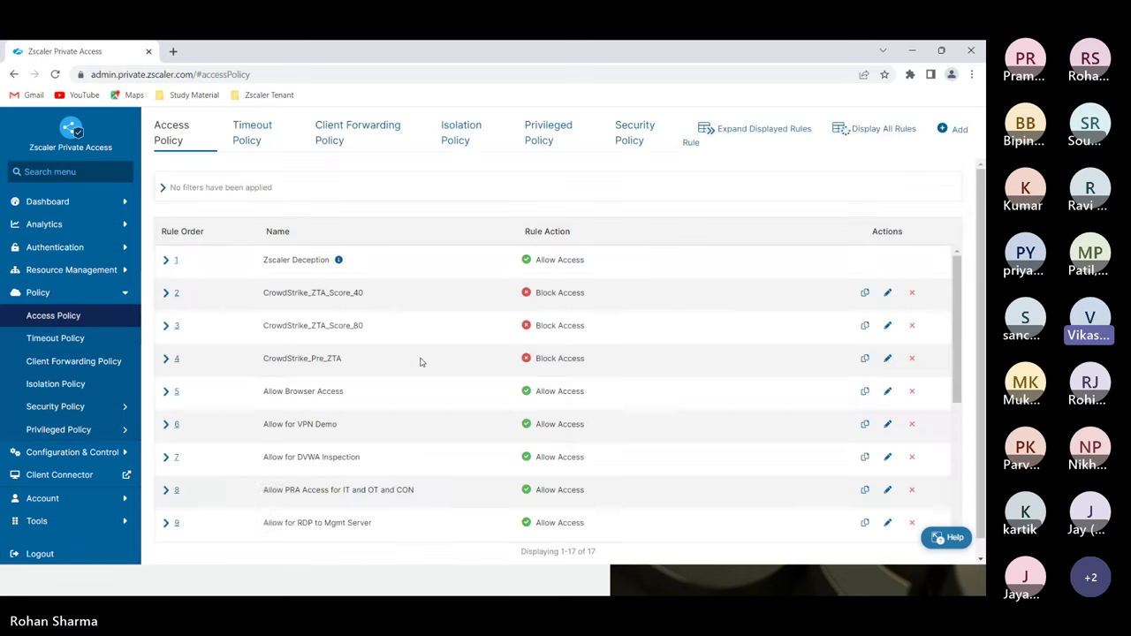
pyautogui.click(167, 259)
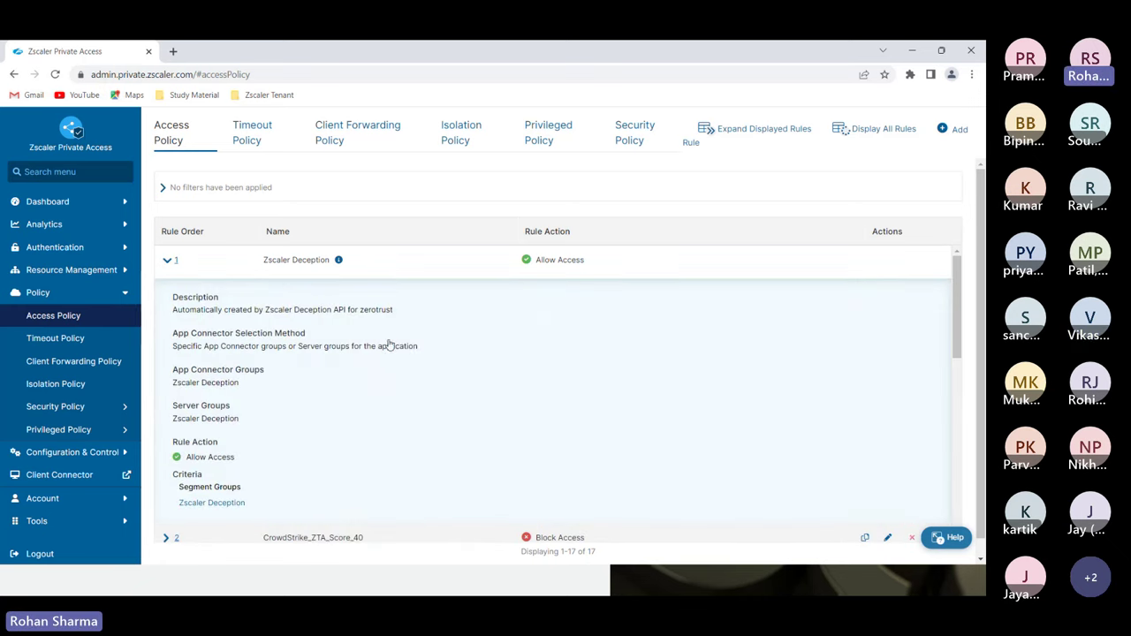
pyautogui.scroll(-1, 394, 346)
pyautogui.scroll(-1, 389, 361)
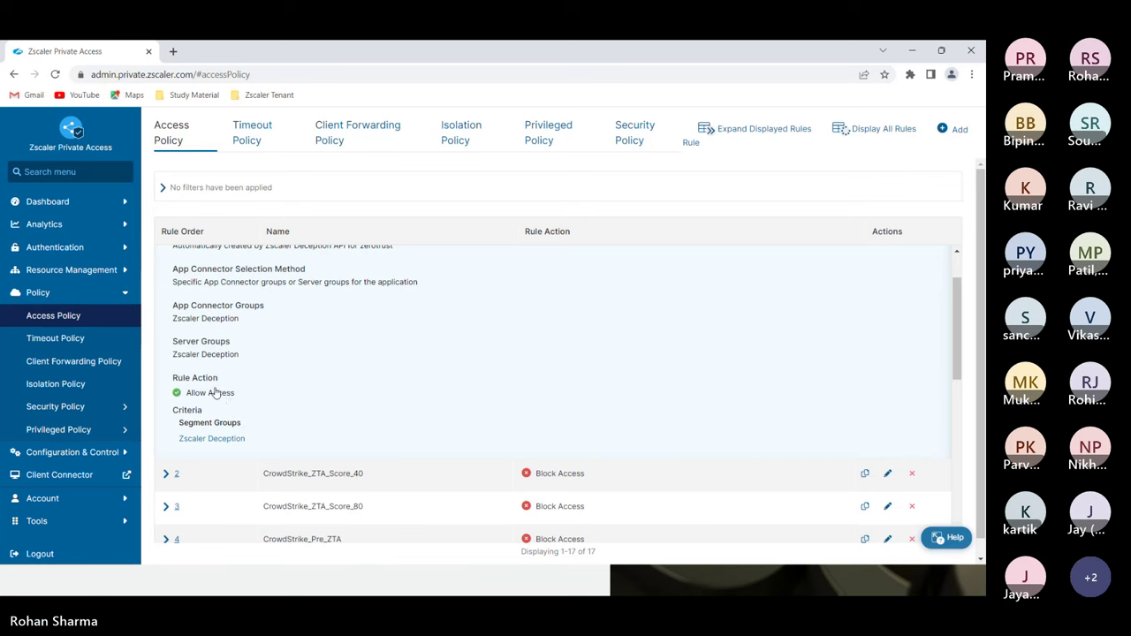
pyautogui.scroll(1, 215, 393)
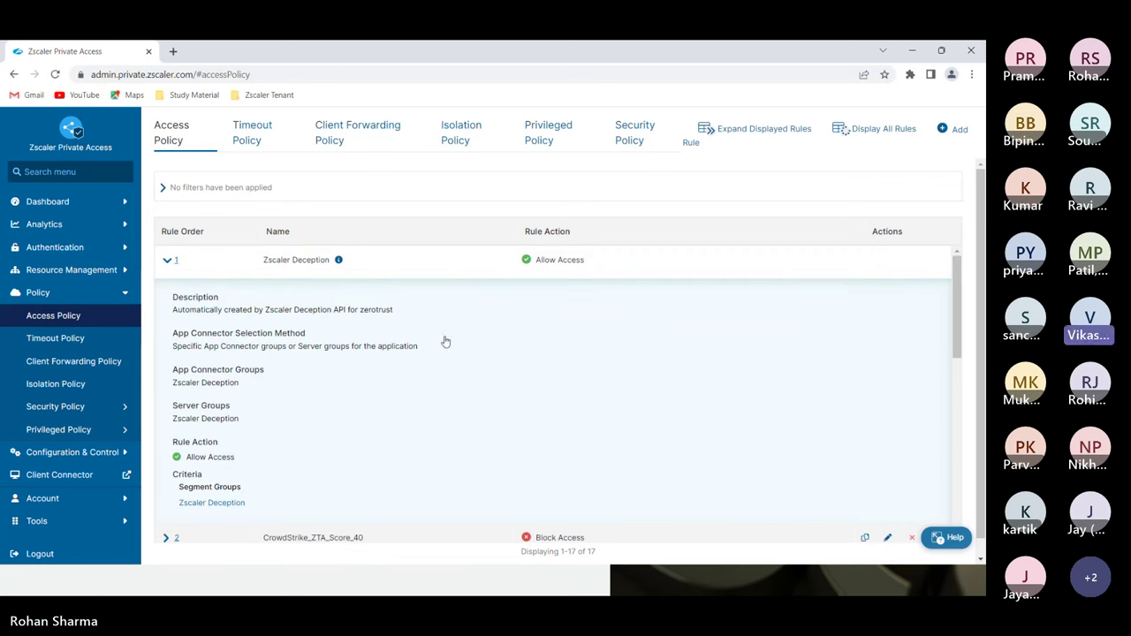
pyautogui.click(169, 262)
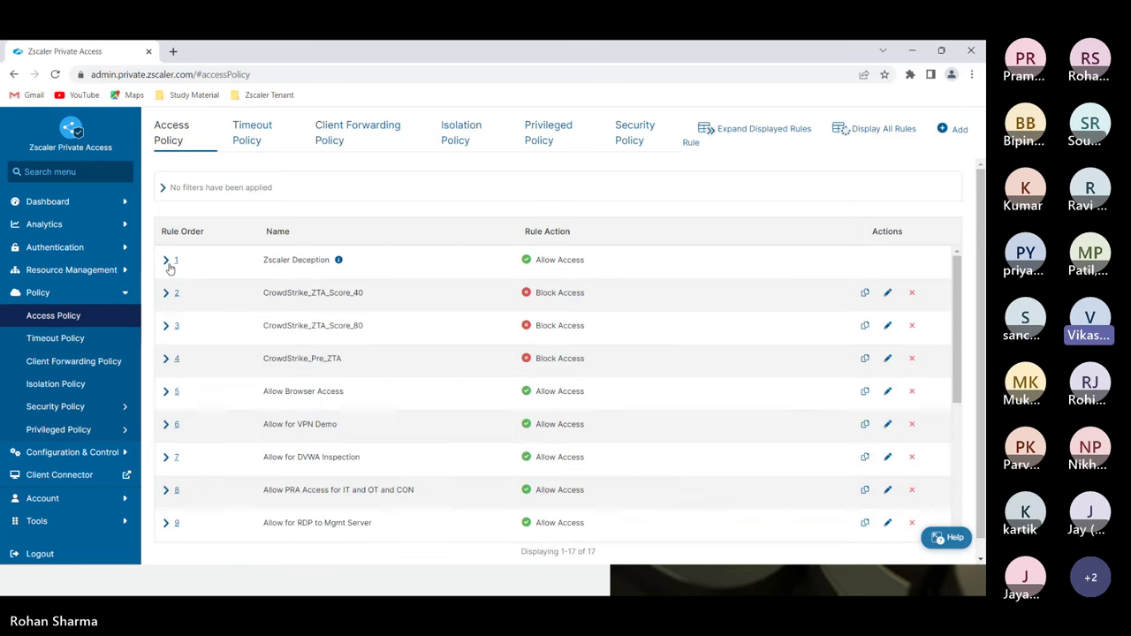
# Inspect the Allow for RDP to Mgmt Server access rule, highlighting its application segment criteria, and collapse it.
pyautogui.scroll(-1, 262, 358)
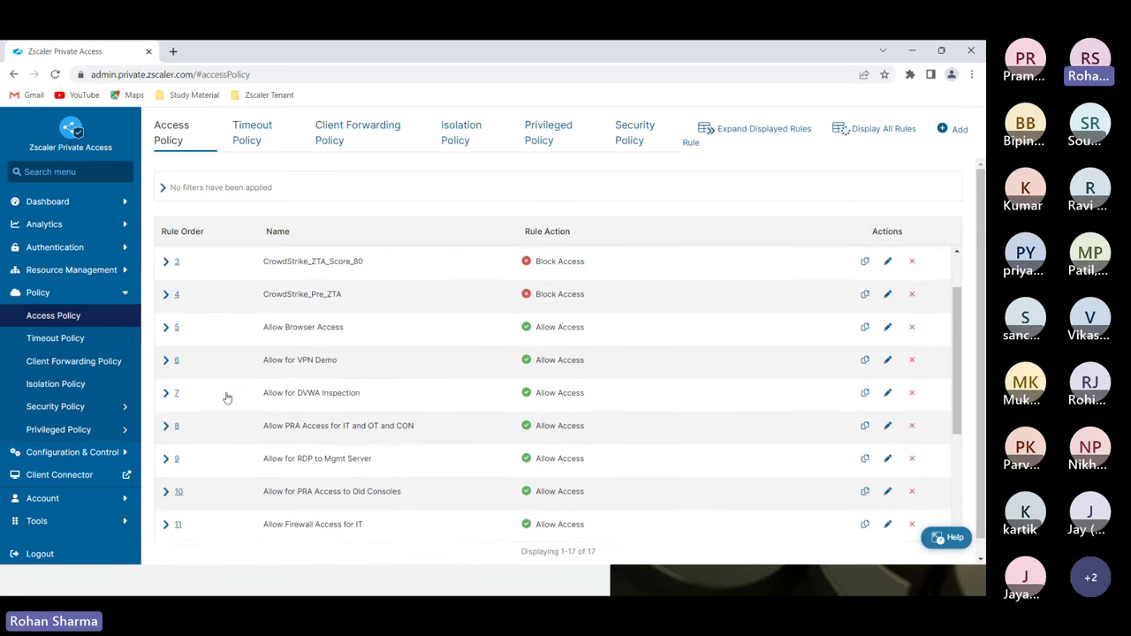
pyautogui.scroll(-2, 224, 397)
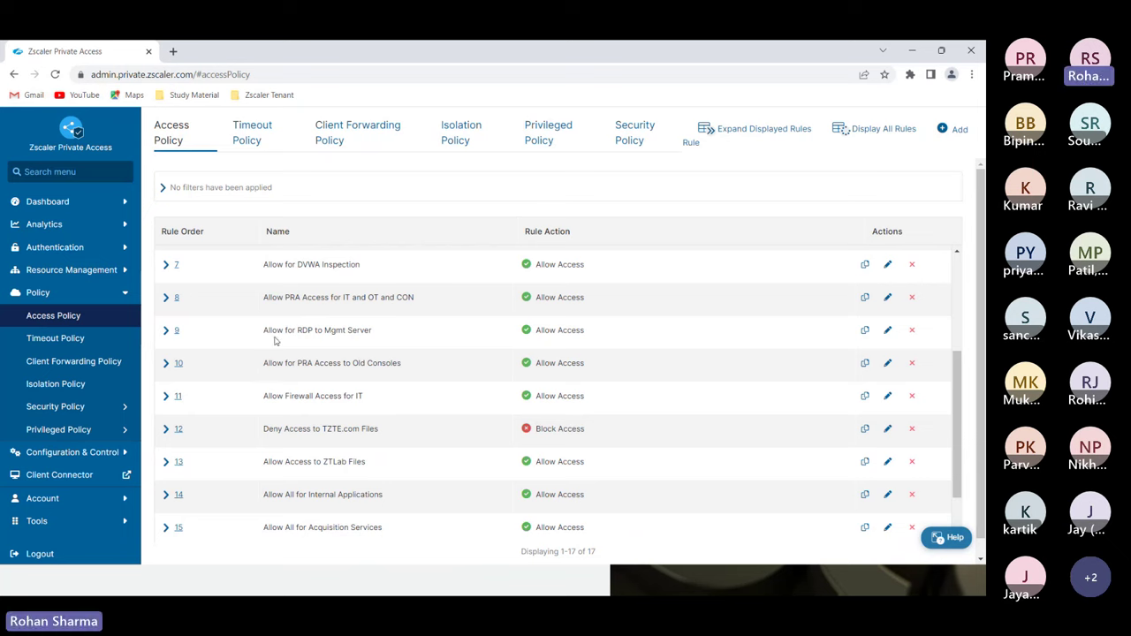
pyautogui.click(164, 333)
pyautogui.scroll(-2, 265, 361)
pyautogui.scroll(1, 262, 411)
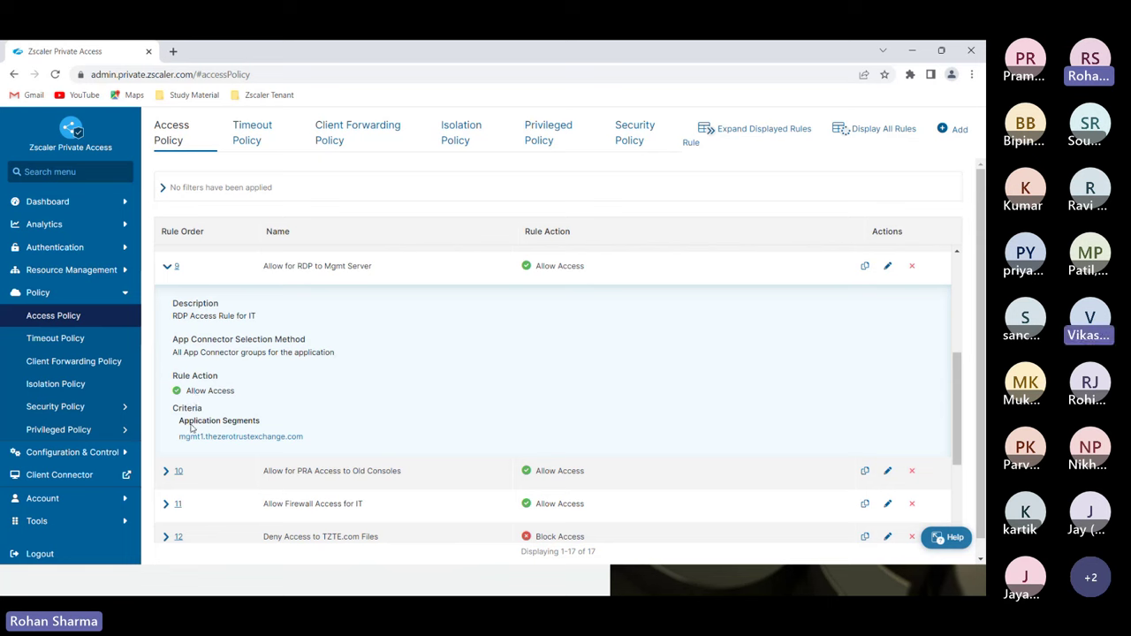
pyautogui.moveTo(184, 424); pyautogui.dragTo(261, 423)
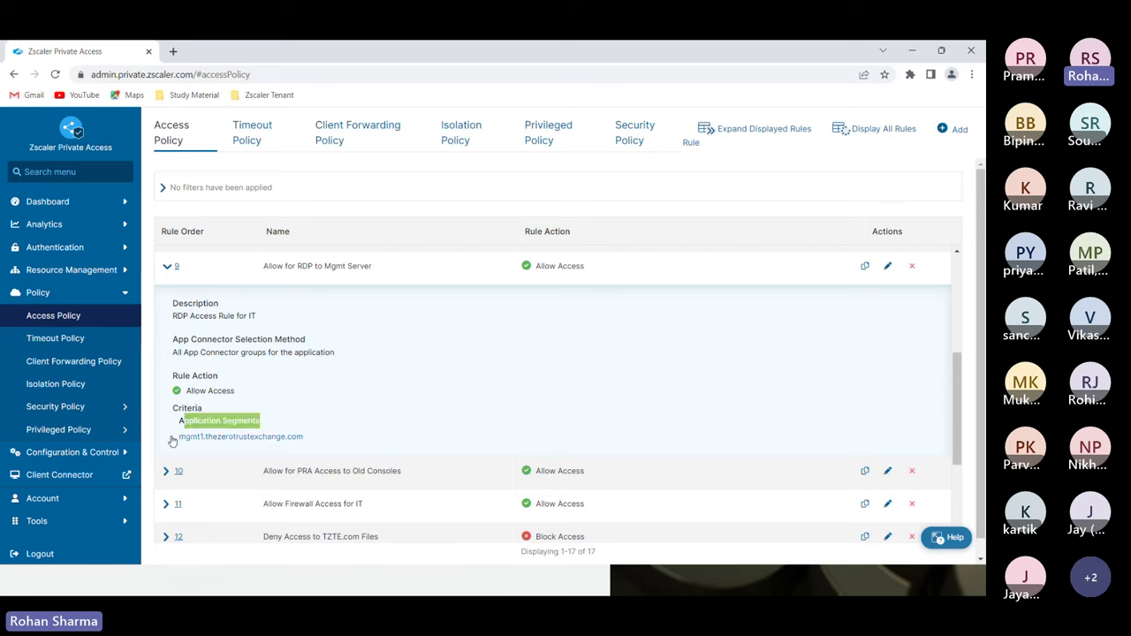
pyautogui.moveTo(173, 436); pyautogui.dragTo(363, 438)
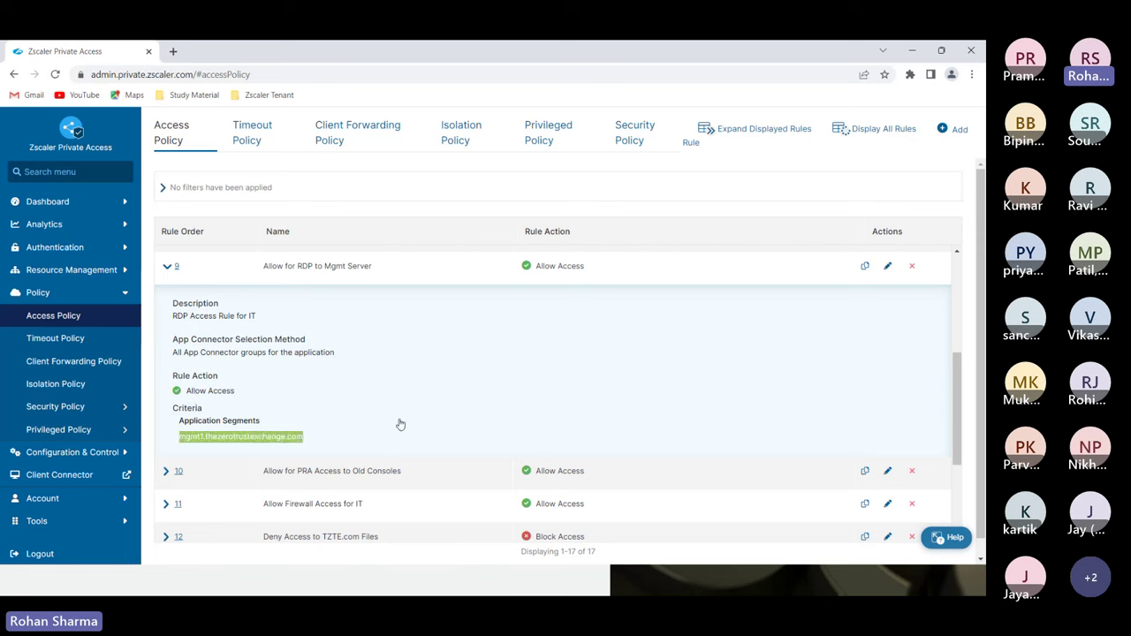
pyautogui.scroll(-3, 414, 425)
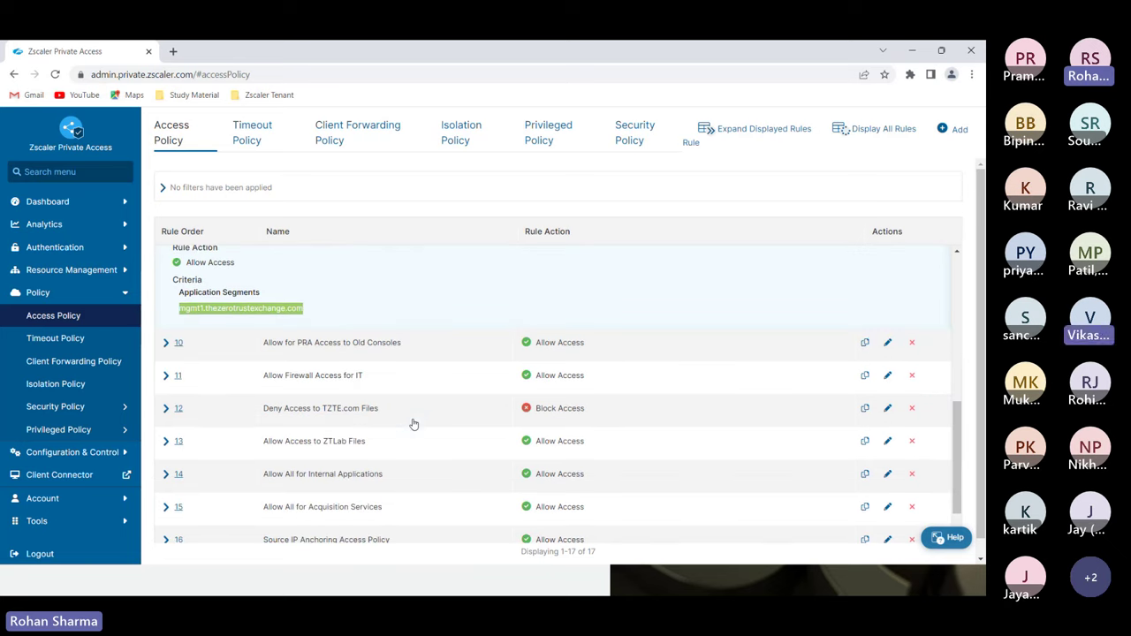
pyautogui.scroll(5, 411, 423)
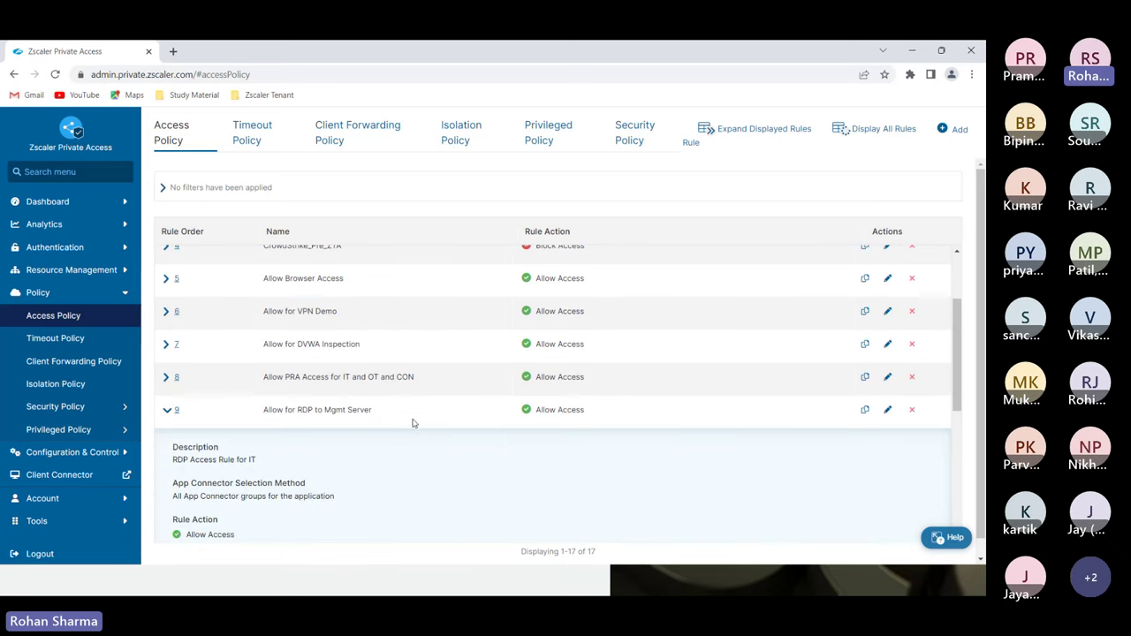
pyautogui.click(174, 410)
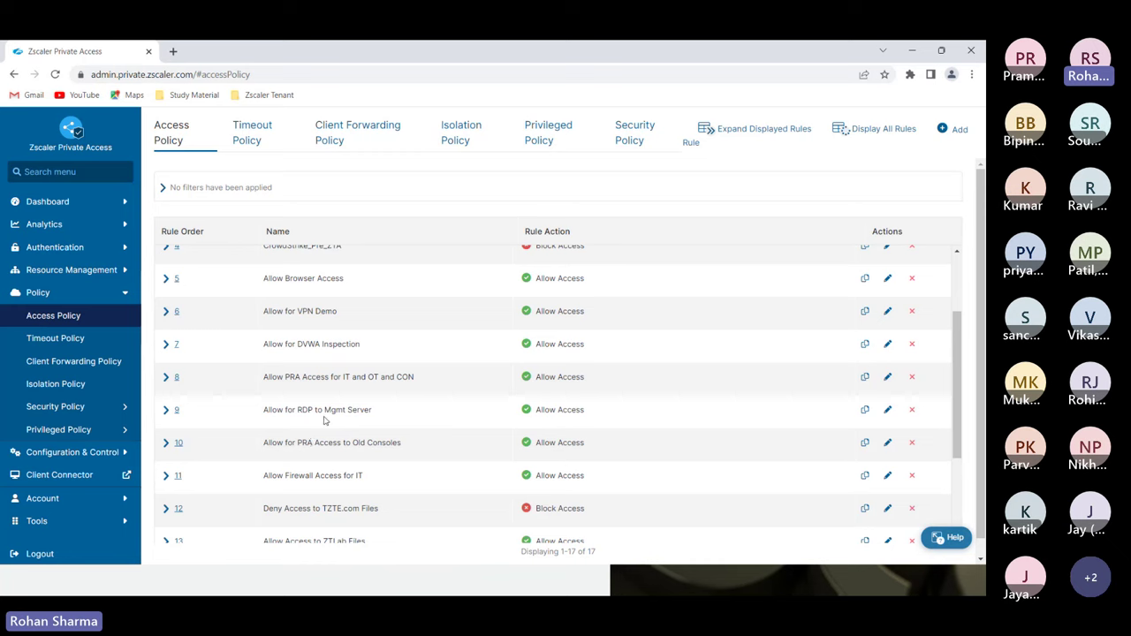
pyautogui.scroll(2, 325, 422)
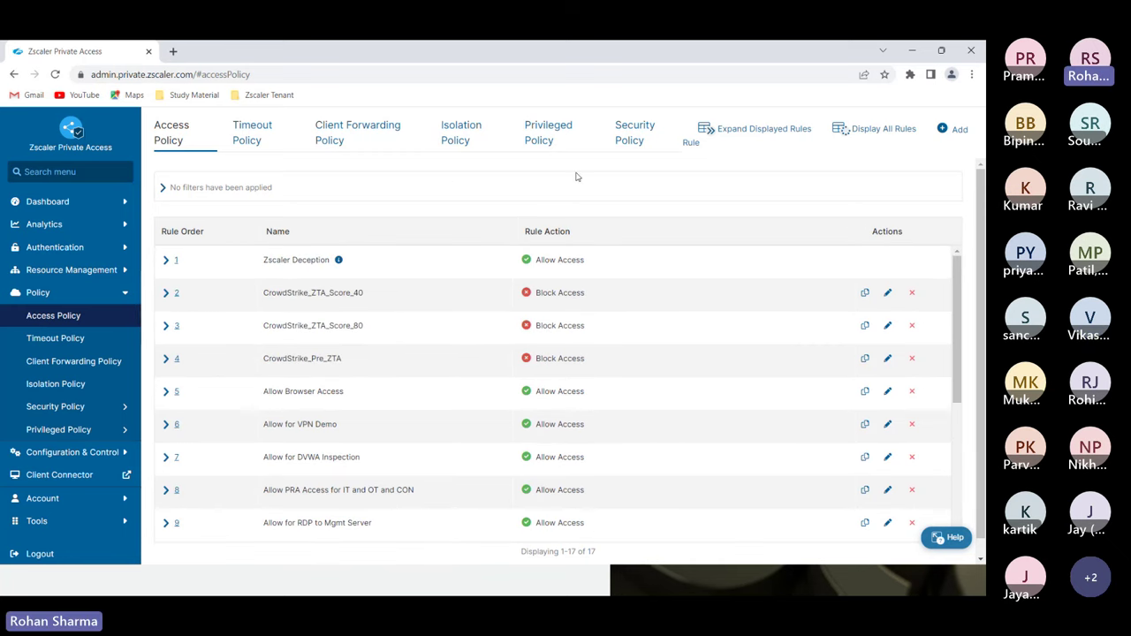
# Switch to the Zscaler Digital Experience portal, dismiss the enhancements notice and browse the Most Impacted Applications.
pyautogui.moveTo(986, 139); pyautogui.dragTo(768, 129)
pyautogui.click(767, 128)
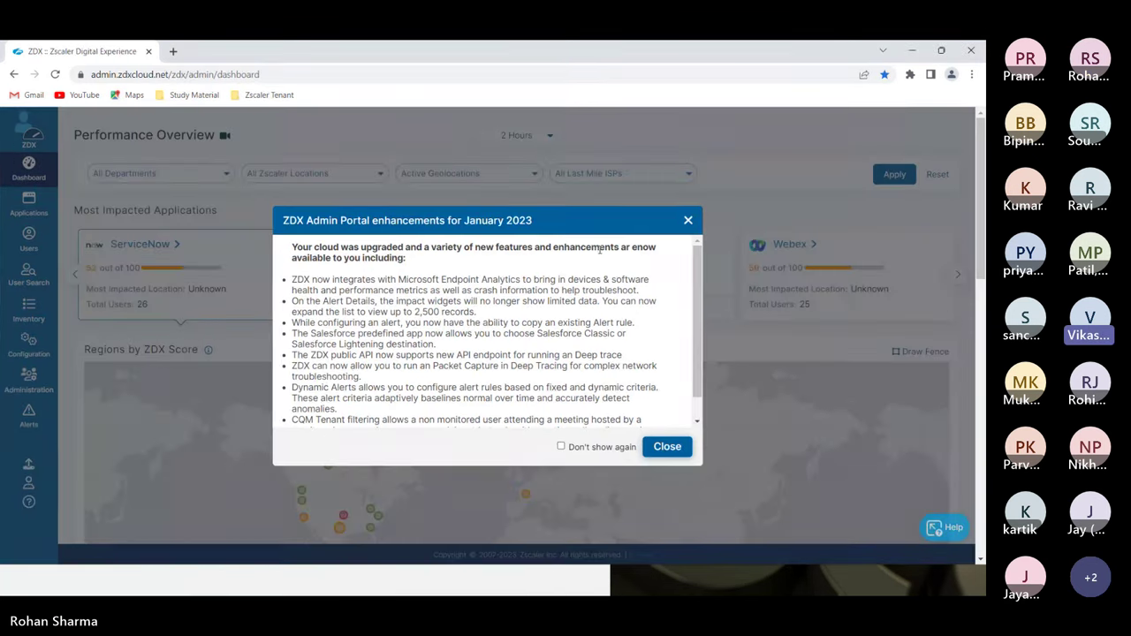
pyautogui.click(654, 444)
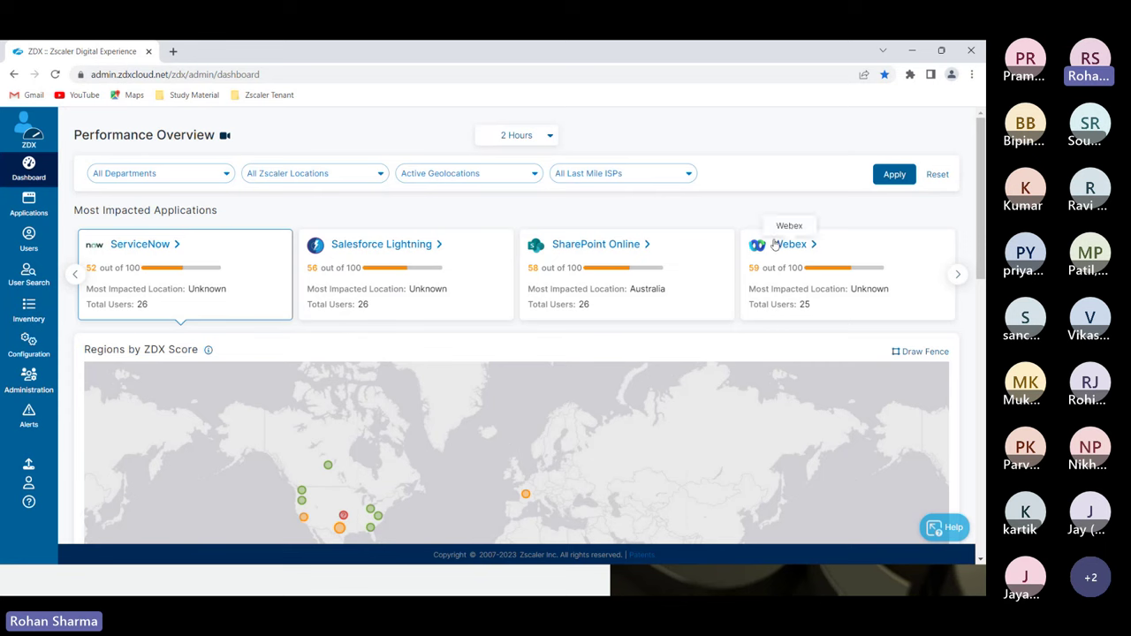
pyautogui.click(957, 274)
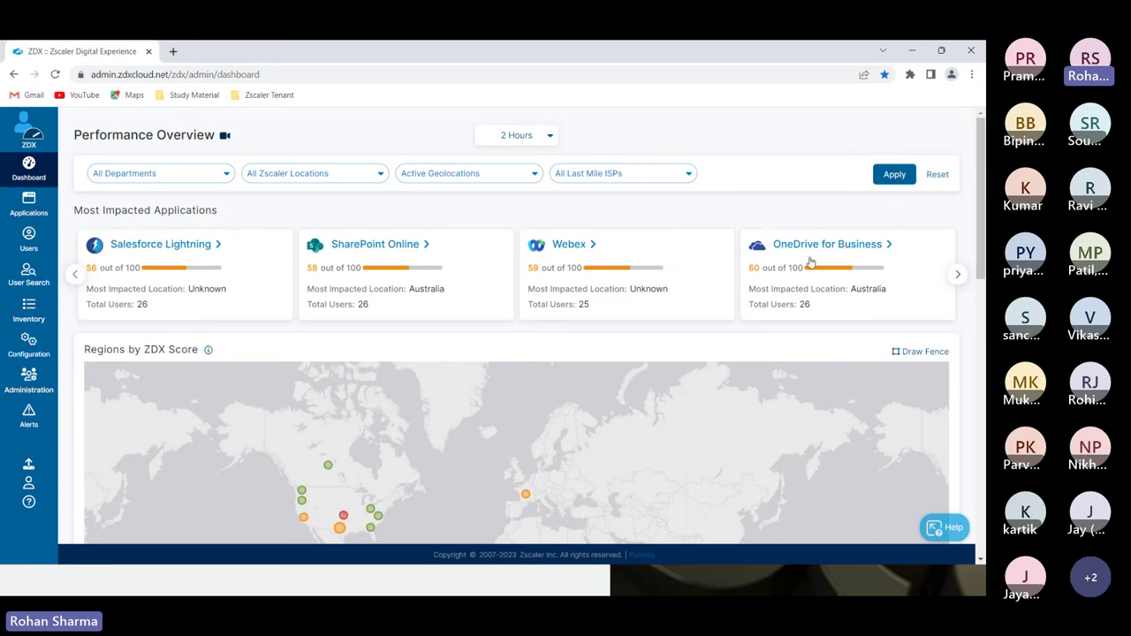
# Examine the dashboard's Regions by ZDX Score map, including the Georgia marker, and the ZDX Score and Page Fetch Time charts.
pyautogui.scroll(-1, 957, 362)
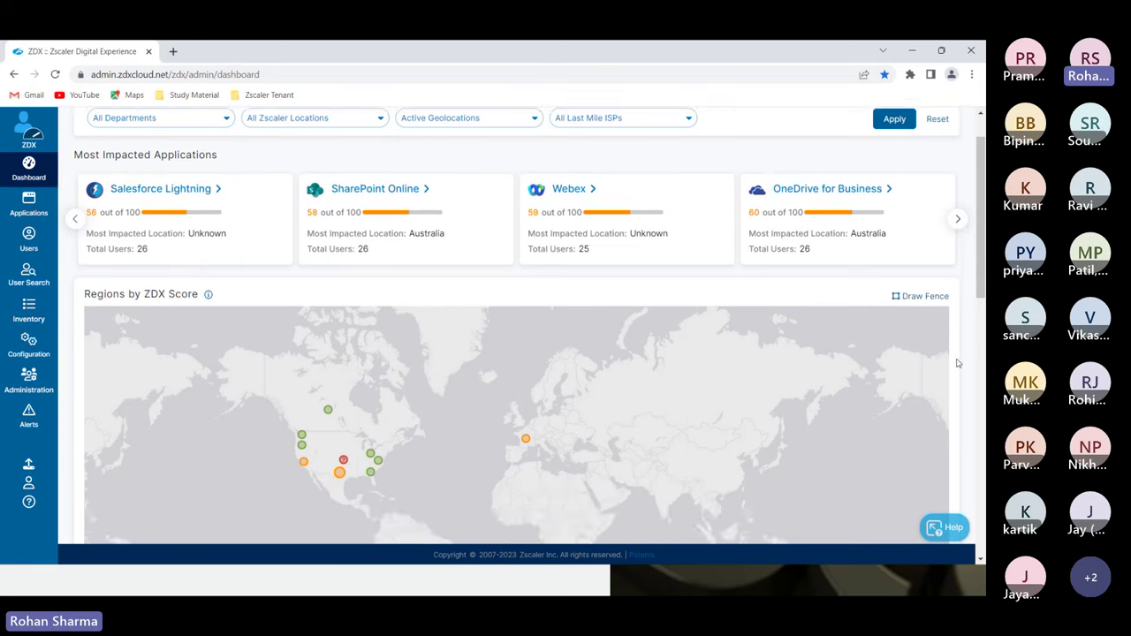
pyautogui.scroll(-2, 957, 362)
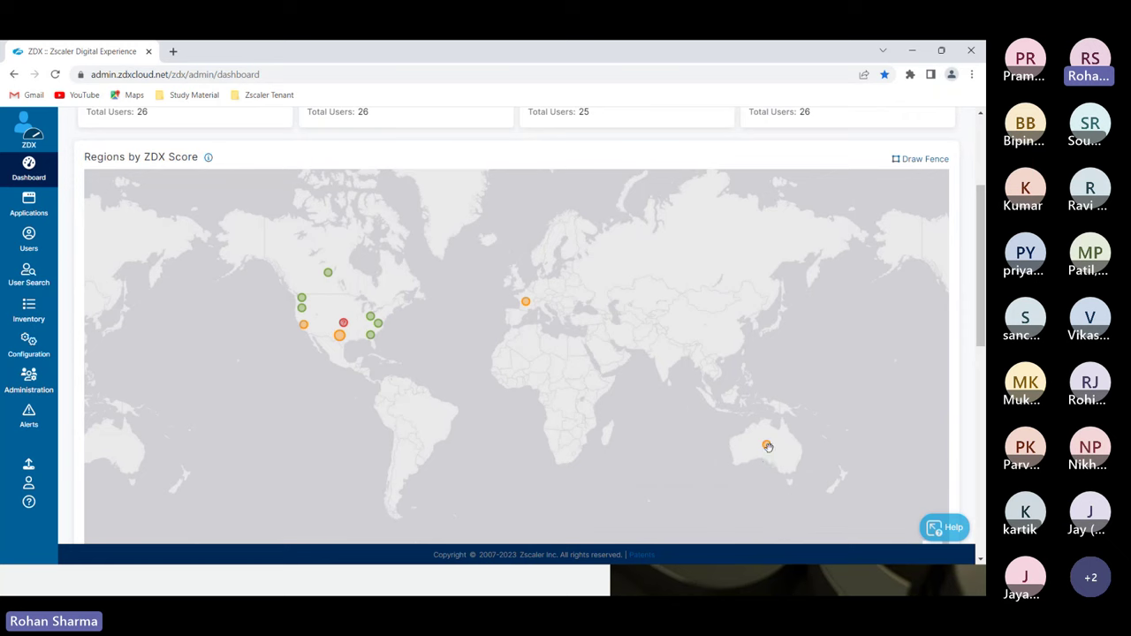
pyautogui.moveTo(368, 336)
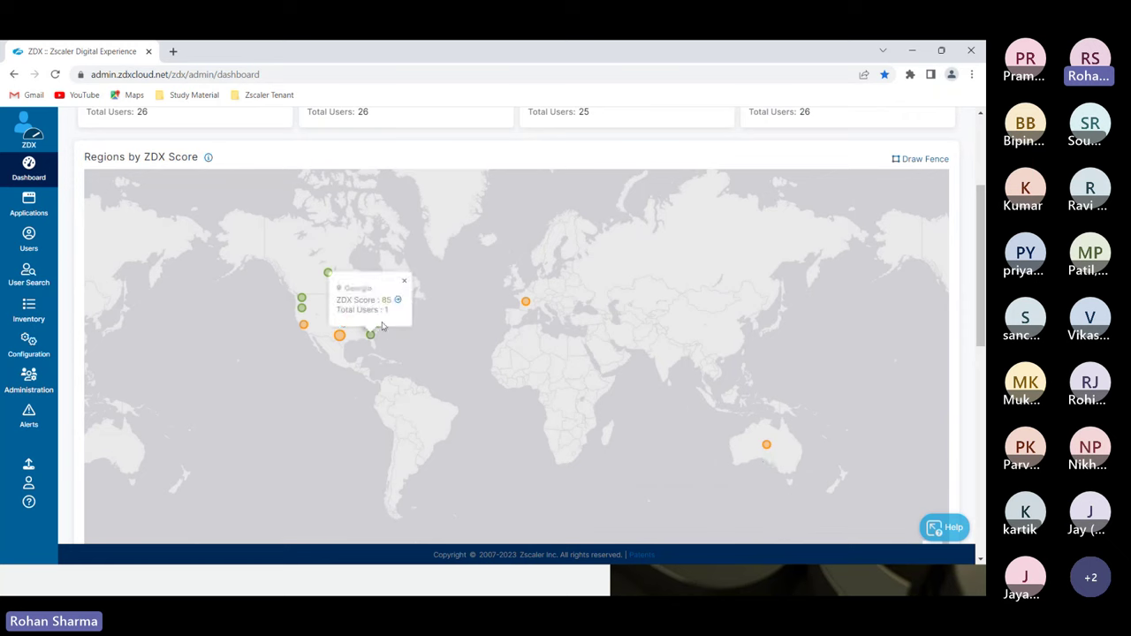
pyautogui.moveTo(302, 306)
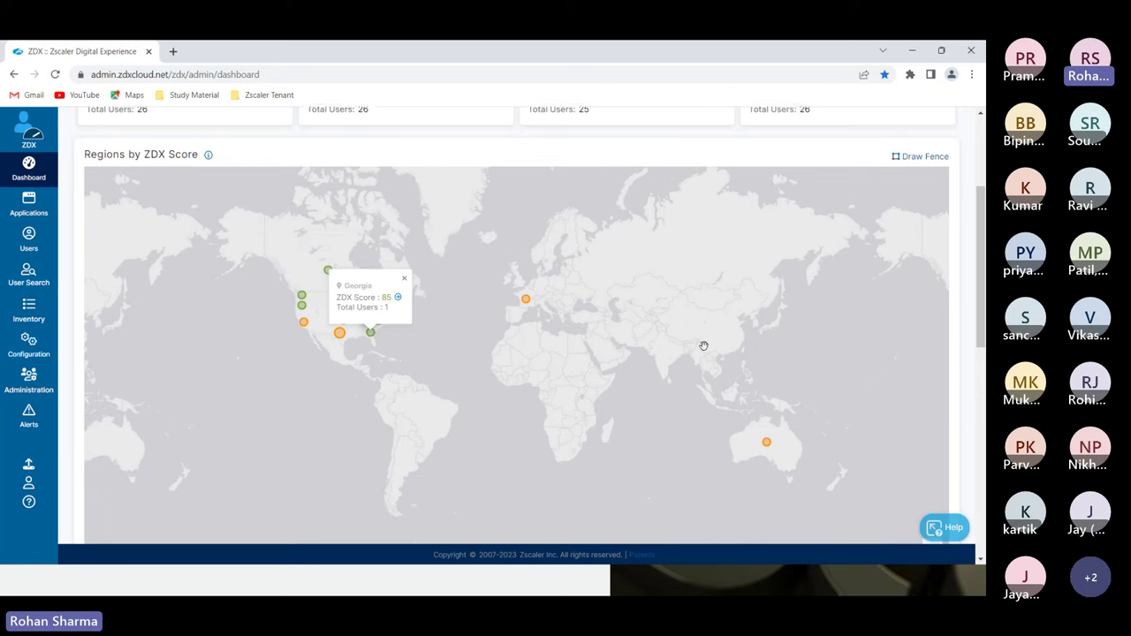
pyautogui.scroll(-4, 705, 348)
pyautogui.scroll(-2, 707, 353)
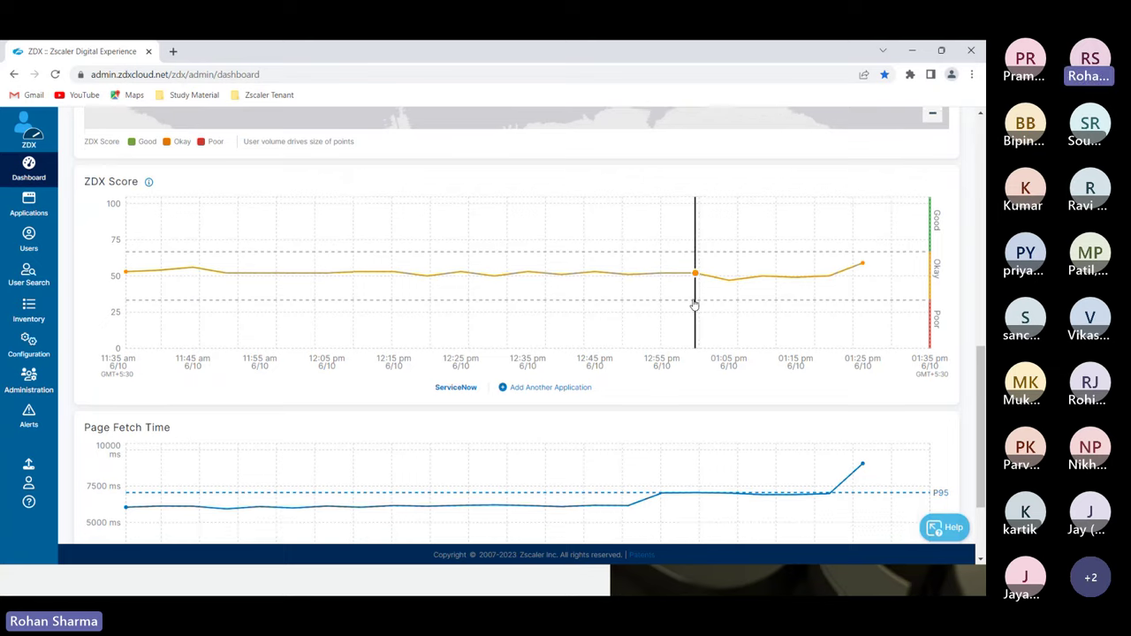
pyautogui.scroll(-2, 692, 300)
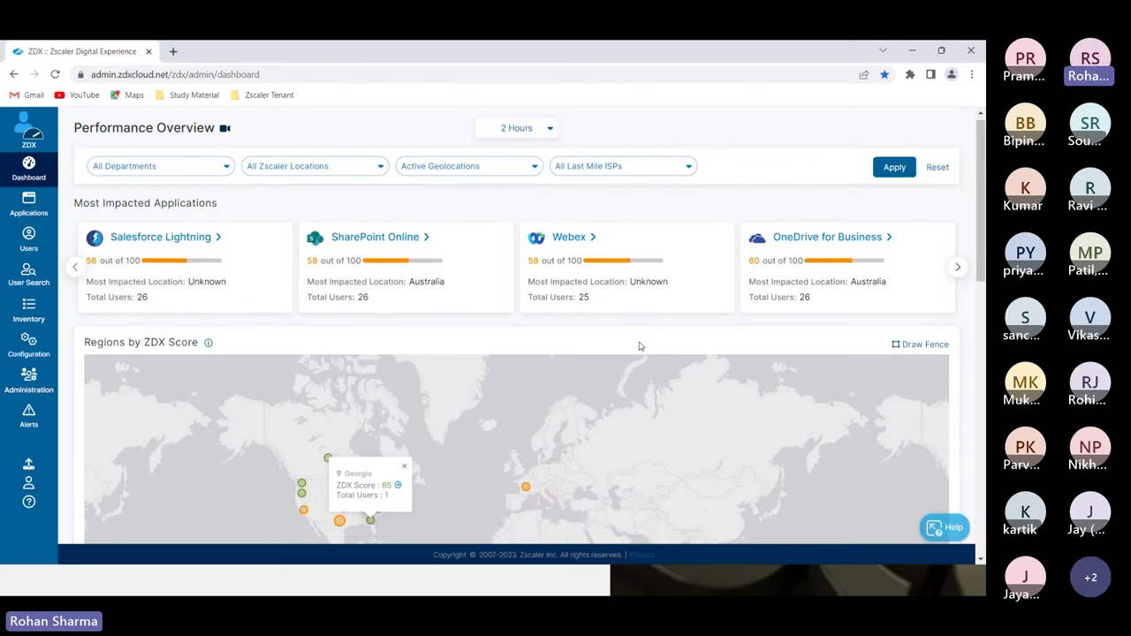
# Try to open the Salesforce Lightning application's details and return to the ZDX dashboard.
pyautogui.click(149, 249)
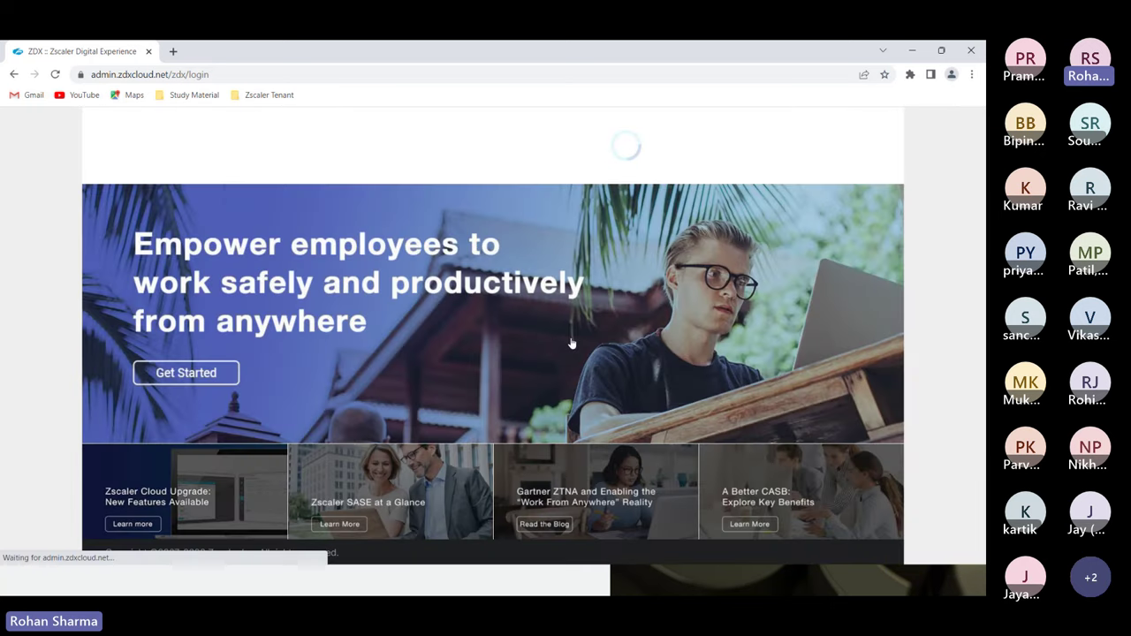
pyautogui.hotkey('alt', 'Tab')
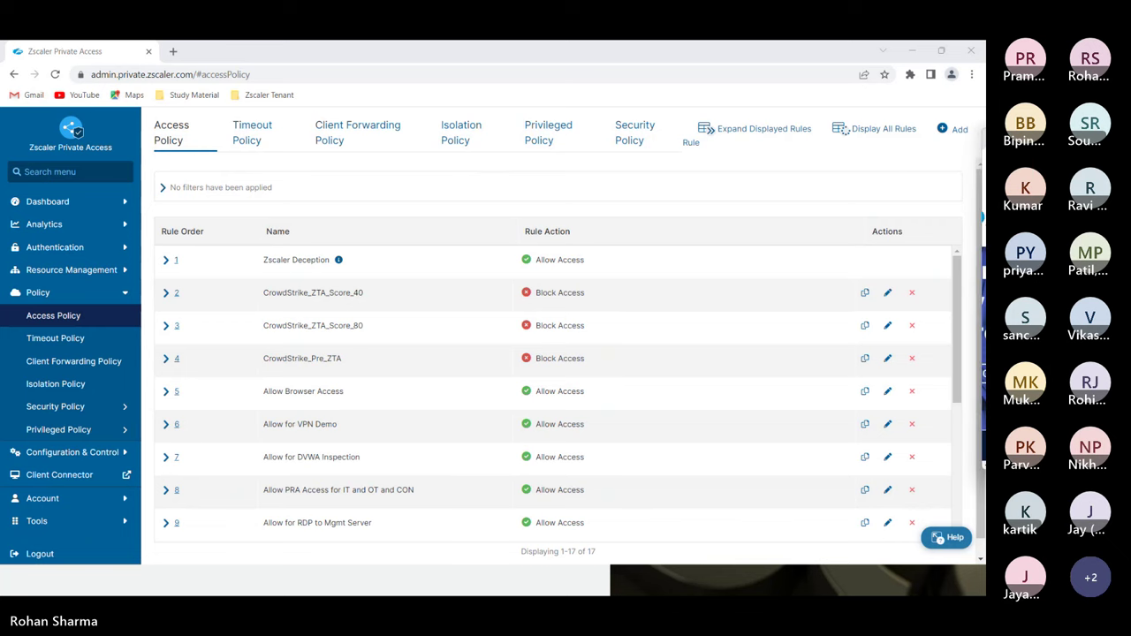
pyautogui.hotkey('alt', 'Tab')
pyautogui.click(775, 106)
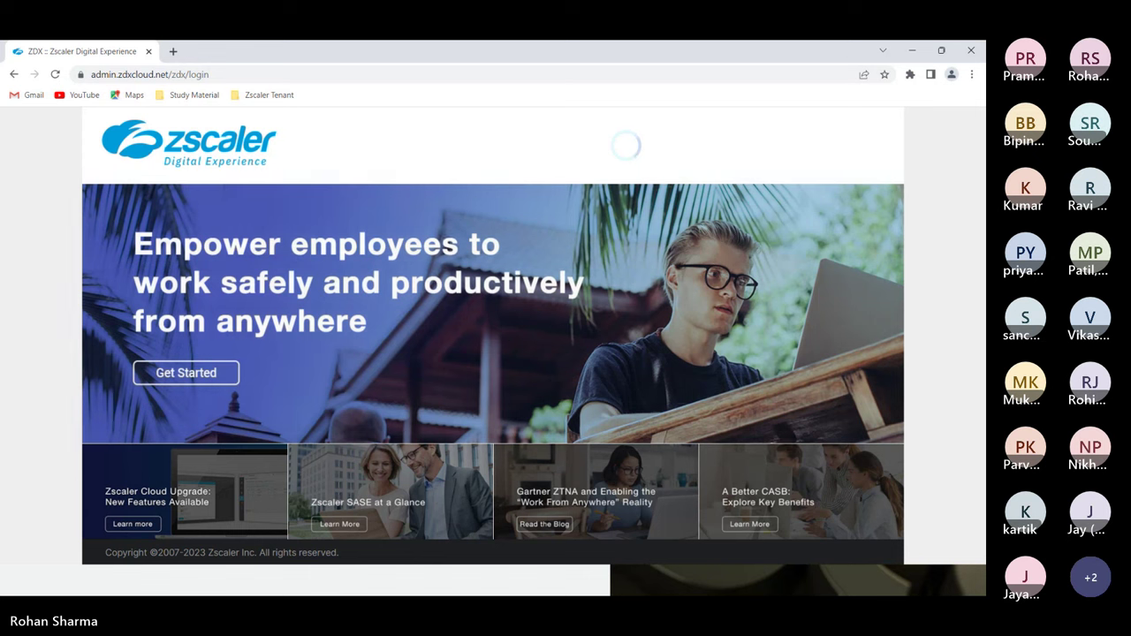
pyautogui.press('super+d')
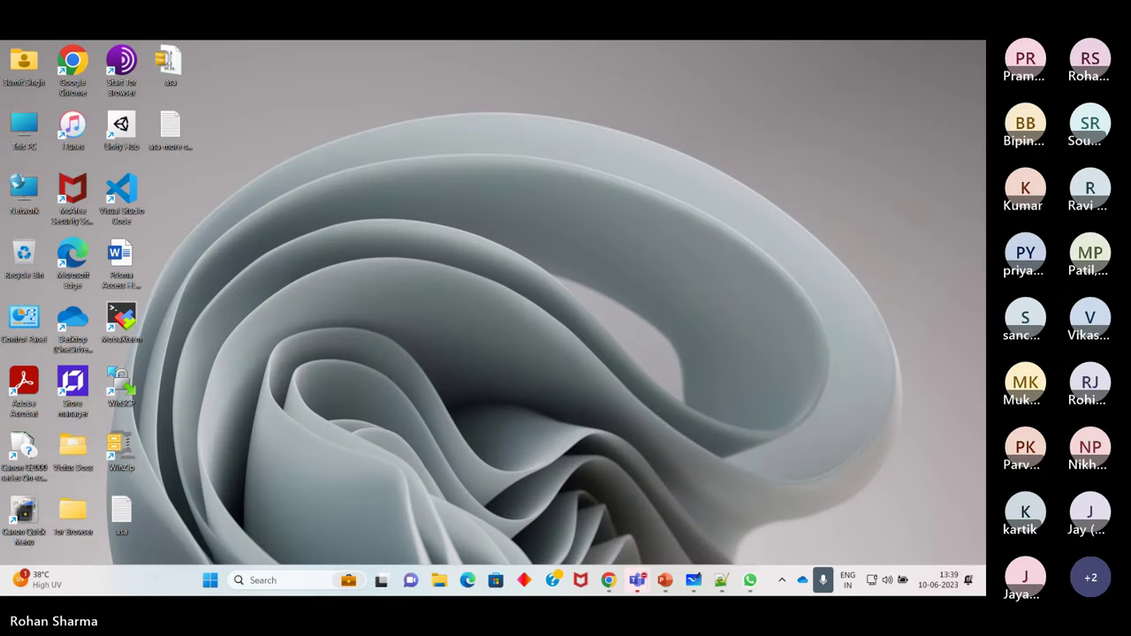
pyautogui.press('super+d')
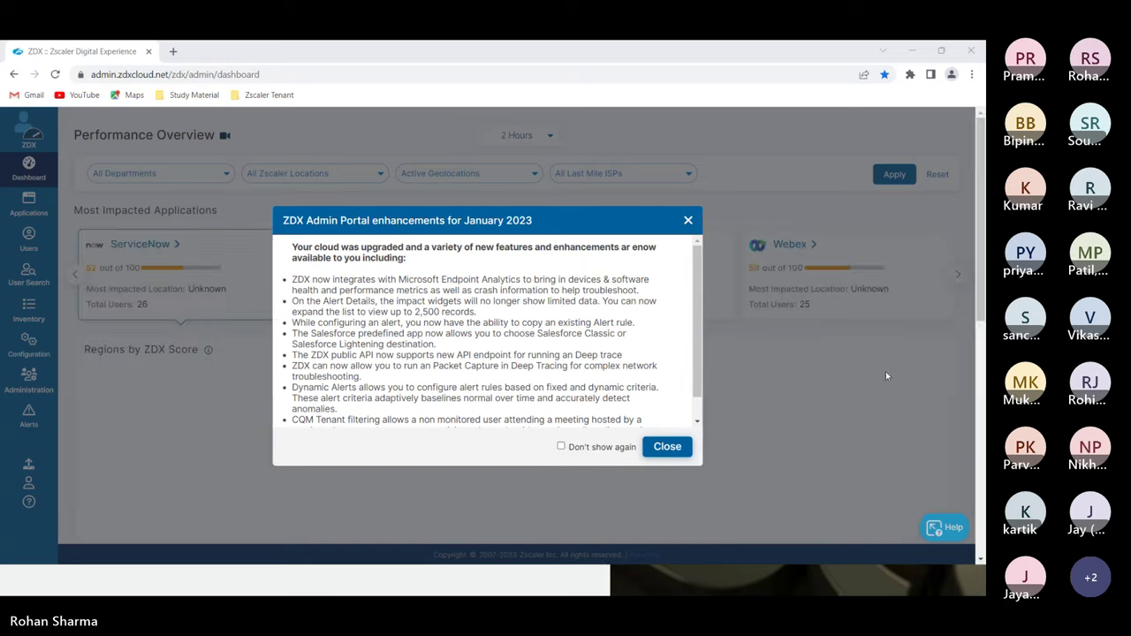
# Dismiss the enhancements notice and open the ServiceNow application to view its ZDX Score and Page Fetch Time charts.
pyautogui.click(668, 447)
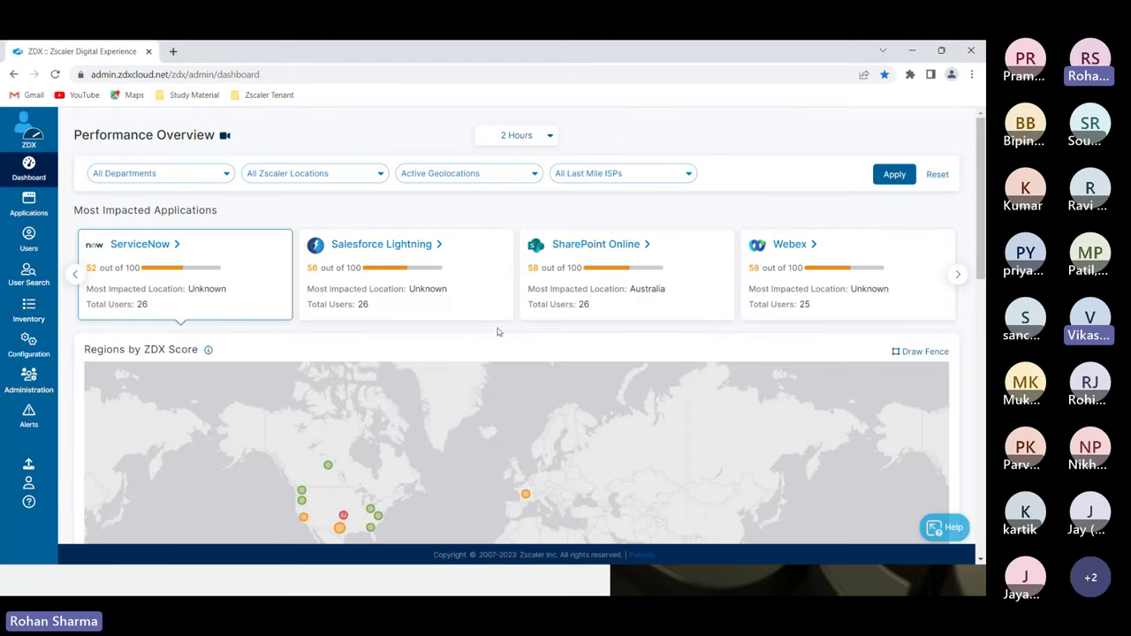
pyautogui.click(158, 246)
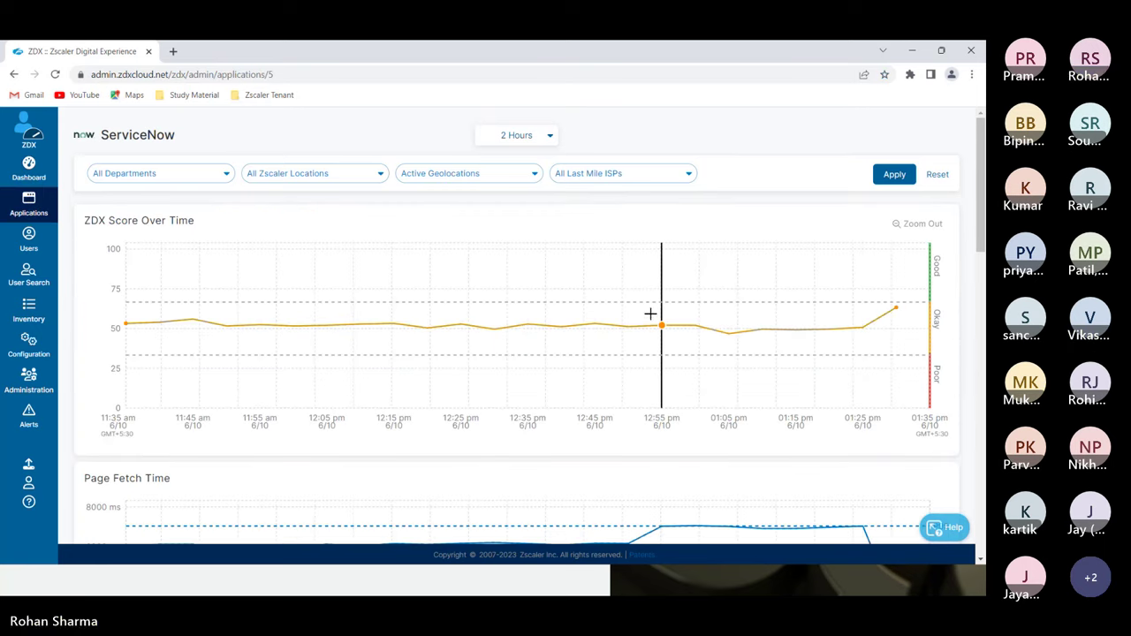
pyautogui.scroll(-3, 651, 315)
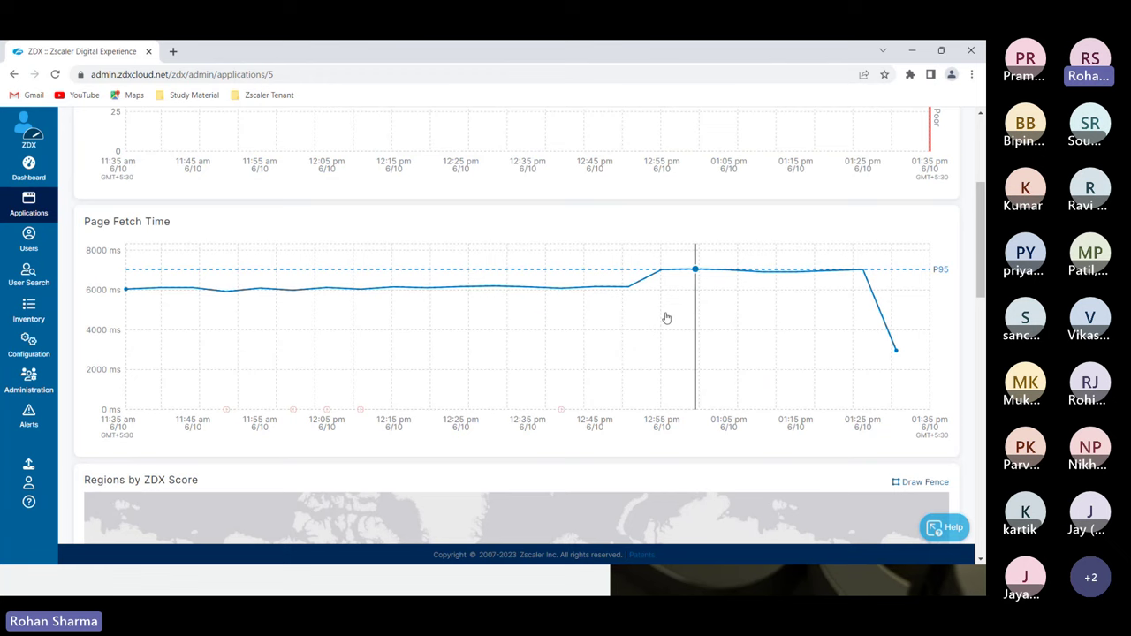
# Examine ServiceNow's Regions by ZDX Score map, including the Australia marker, its impacted departments, regions and Zscaler locations, and the probe status.
pyautogui.scroll(-3, 483, 346)
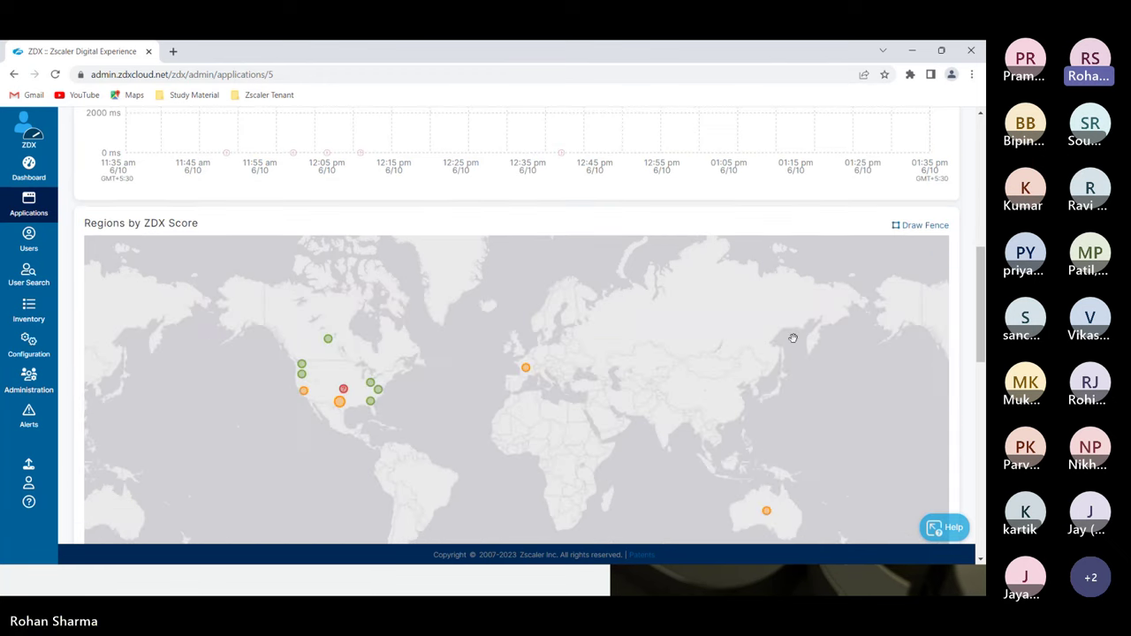
pyautogui.scroll(-2, 952, 362)
pyautogui.click(767, 320)
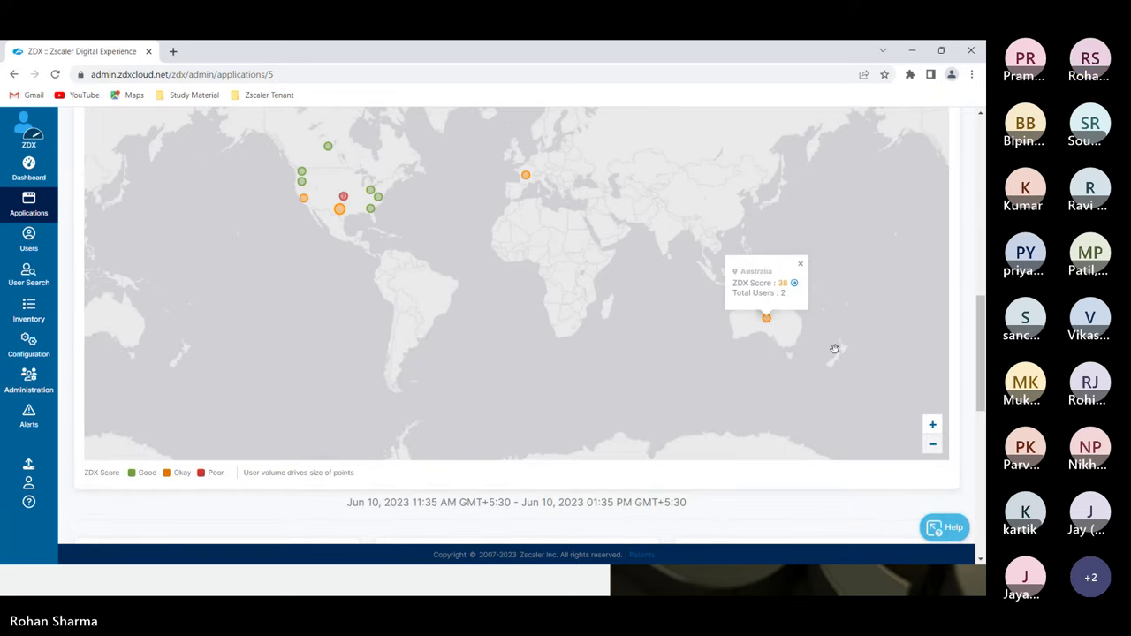
pyautogui.scroll(-4, 834, 349)
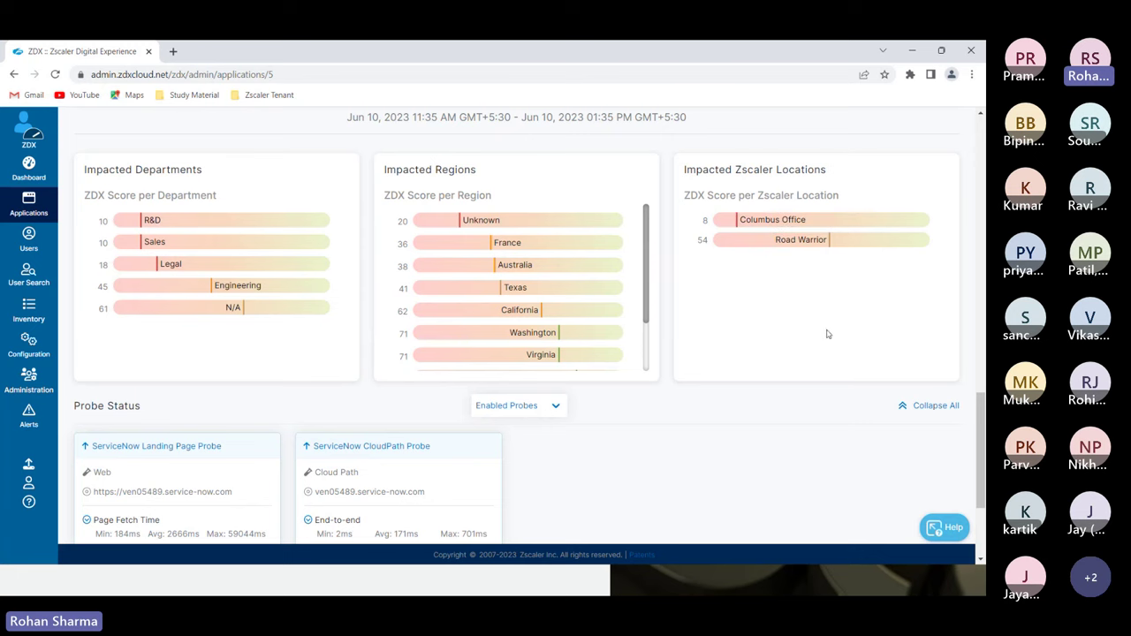
pyautogui.scroll(-2, 850, 321)
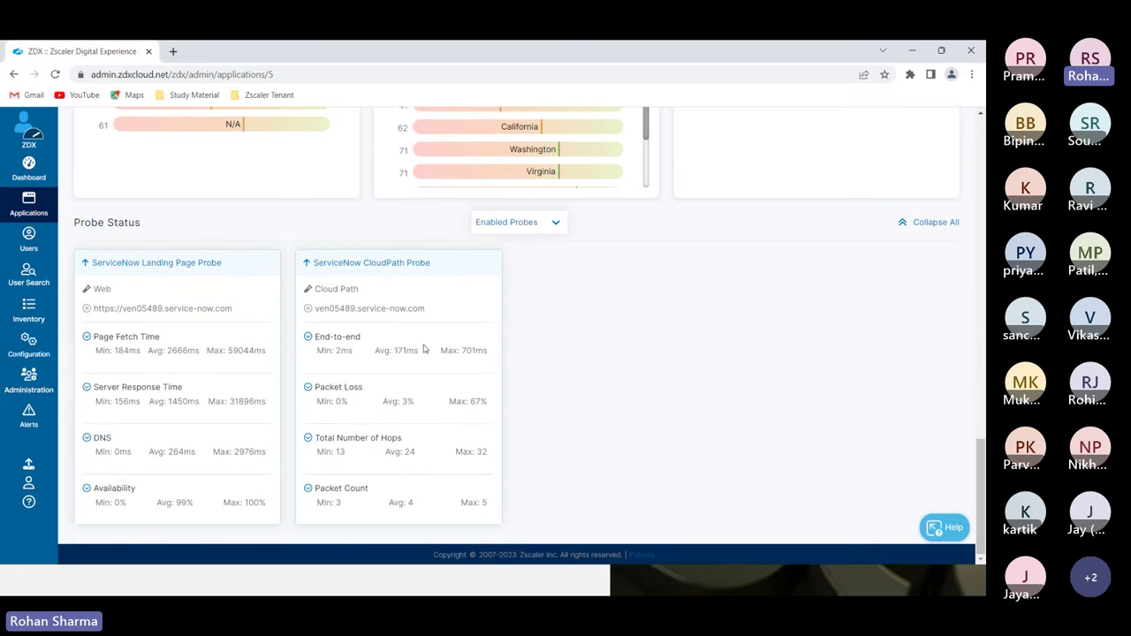
pyautogui.scroll(1, 735, 368)
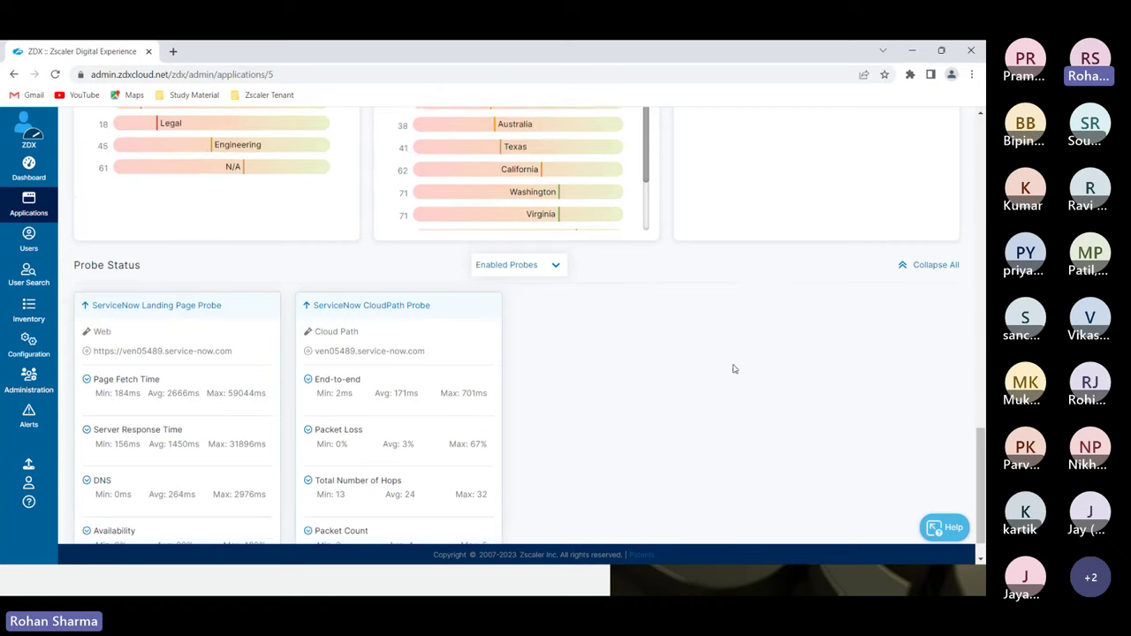
pyautogui.scroll(-1, 724, 377)
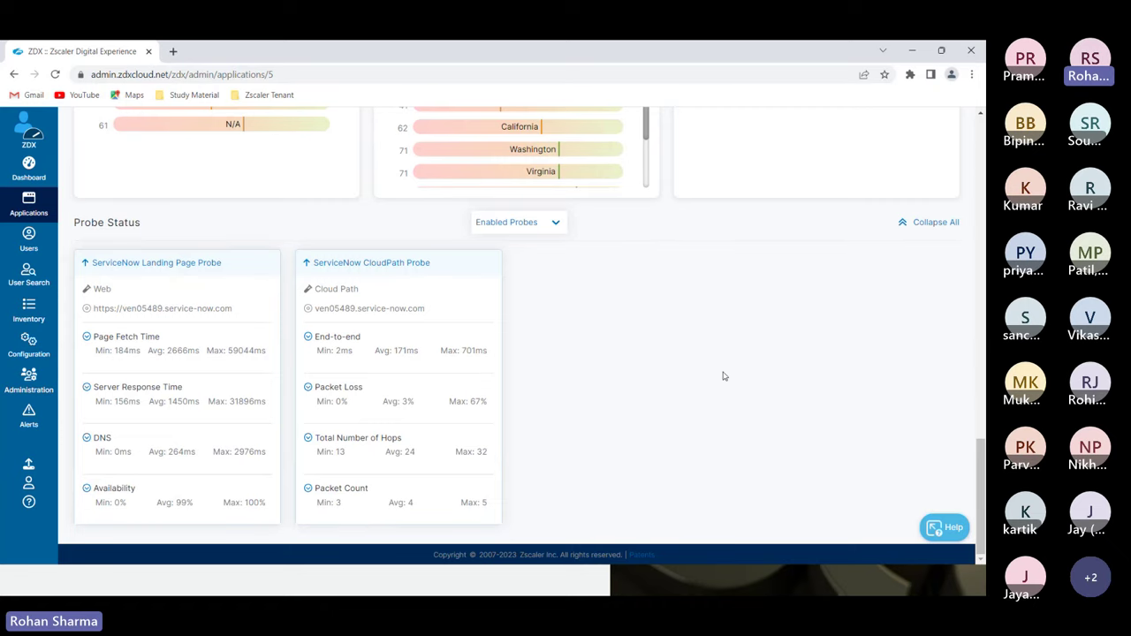
pyautogui.scroll(15, 723, 377)
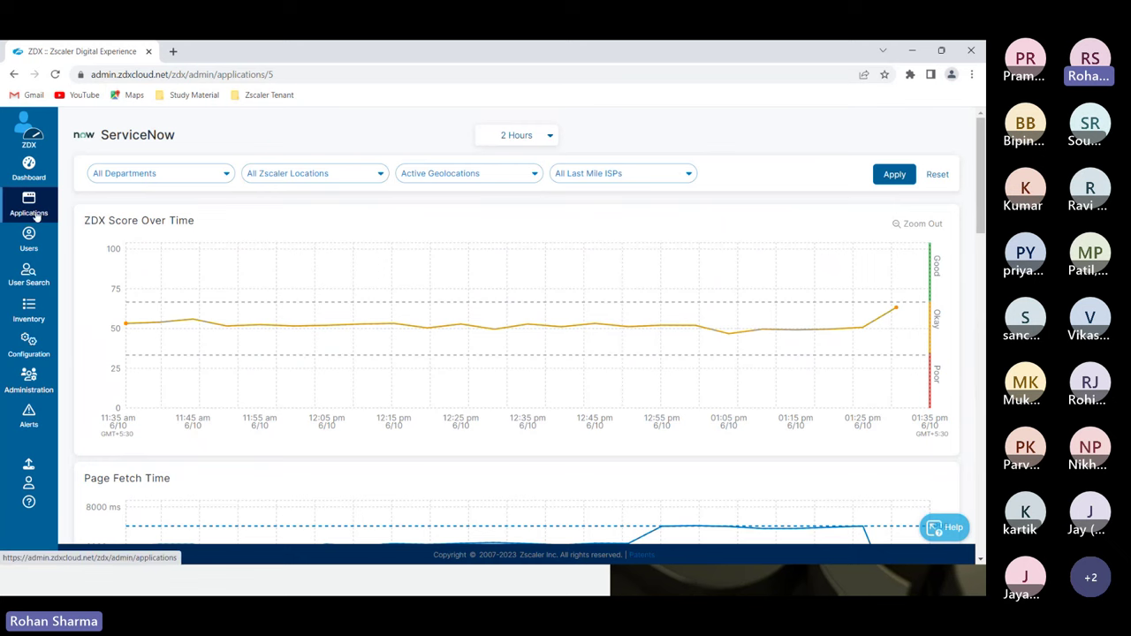
# Open the User Overview and set its time range to 48 Hours.
pyautogui.click(29, 239)
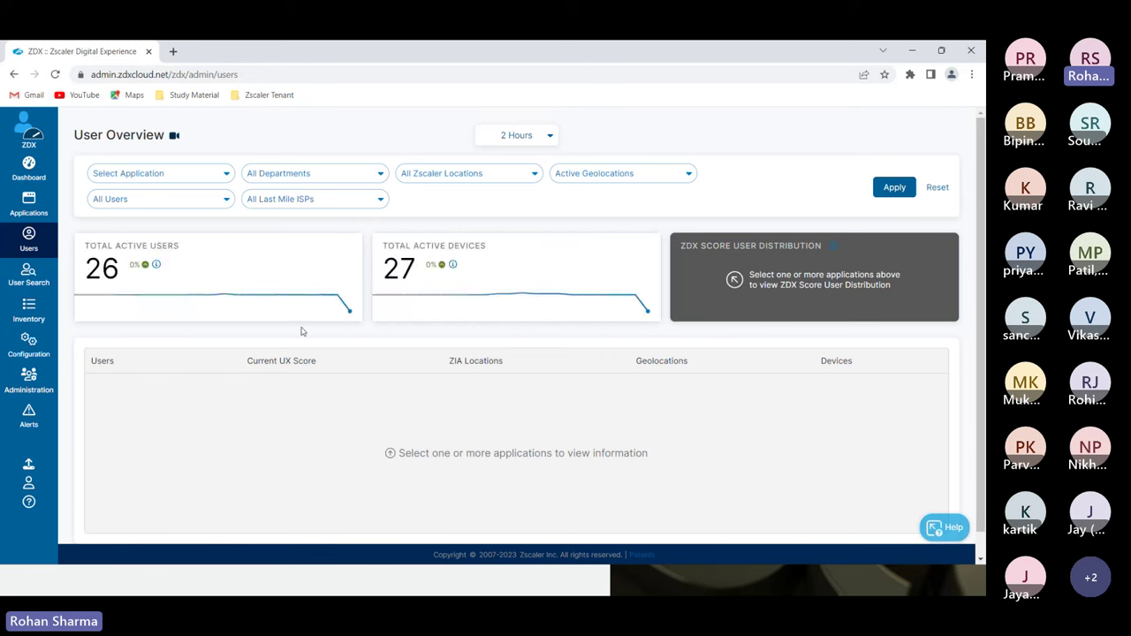
pyautogui.click(523, 141)
pyautogui.click(522, 258)
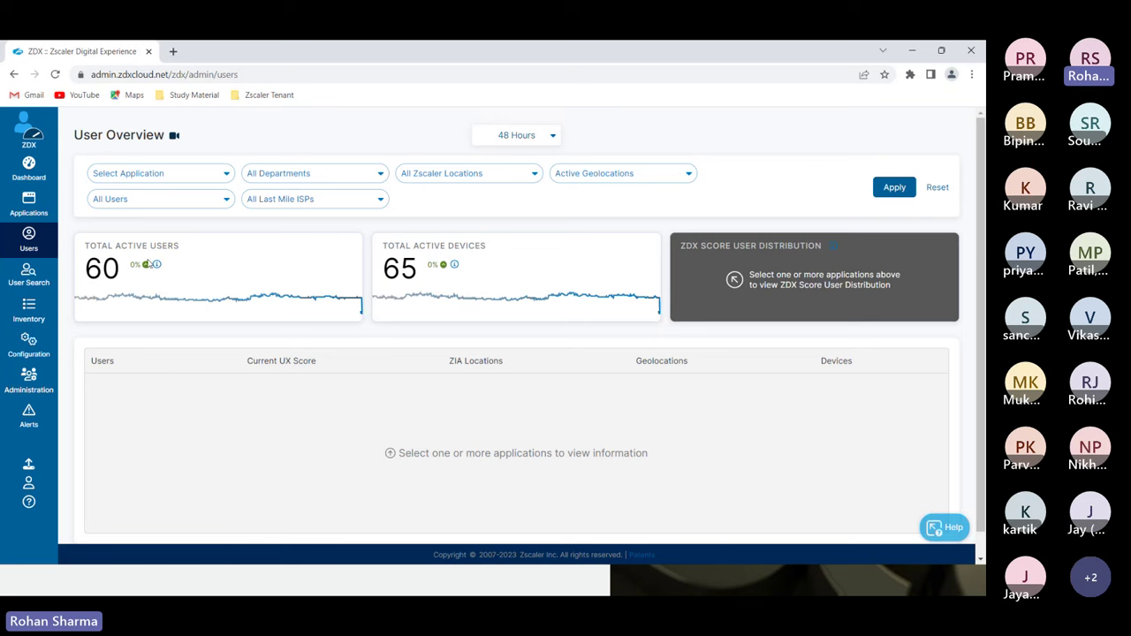
# Check the user filter's choices and select SharePoint Online as the application for the User Overview.
pyautogui.click(149, 199)
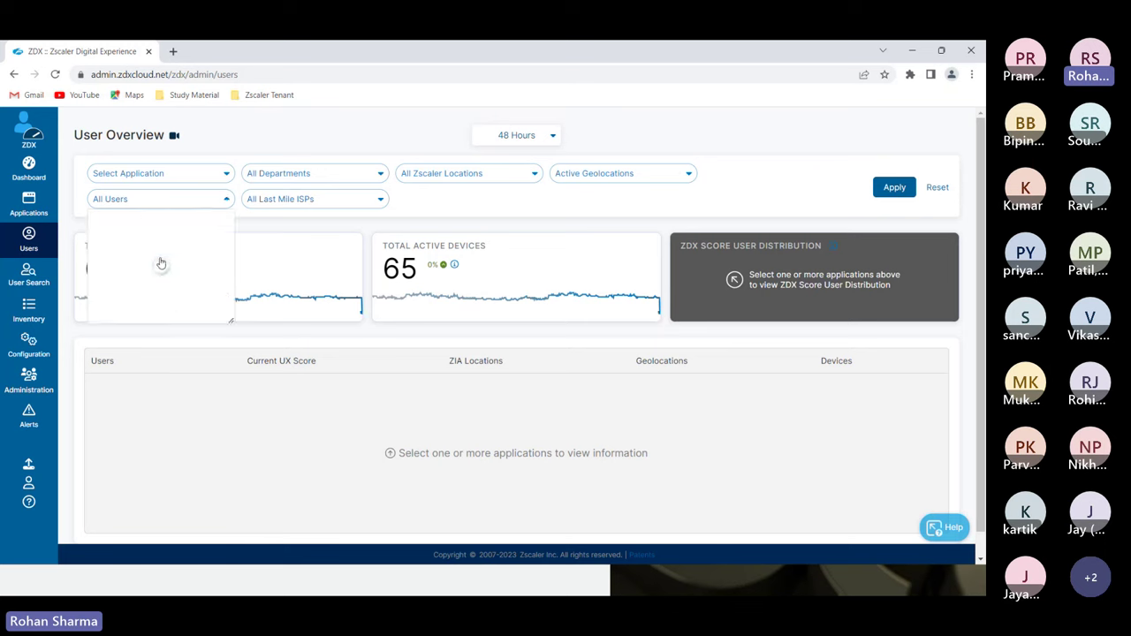
pyautogui.scroll(-1, 416, 380)
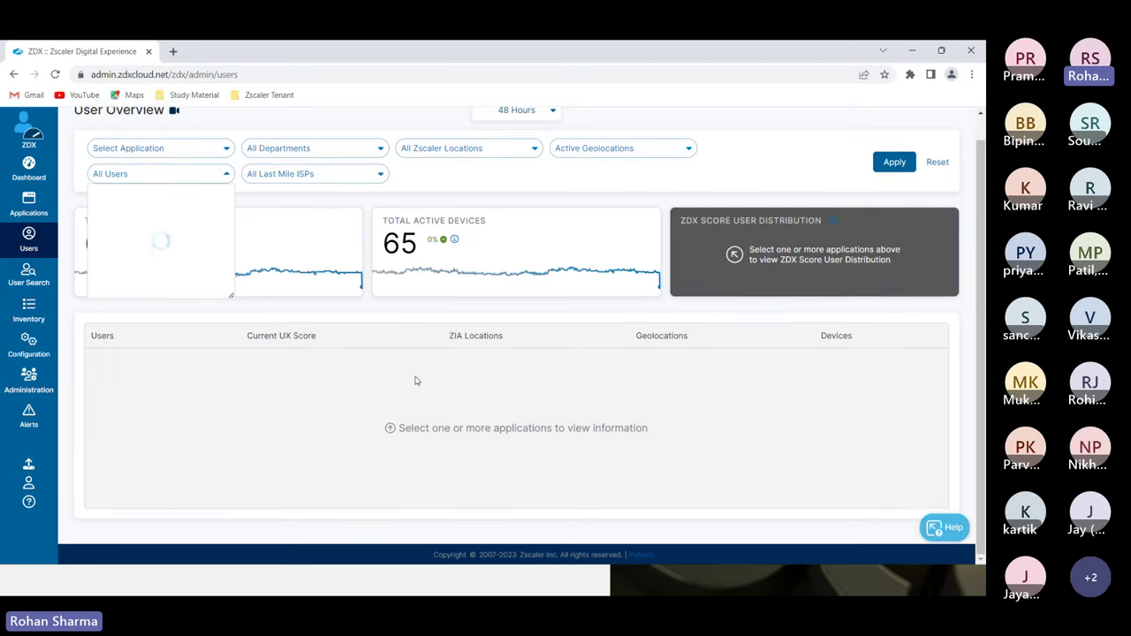
pyautogui.scroll(1, 416, 380)
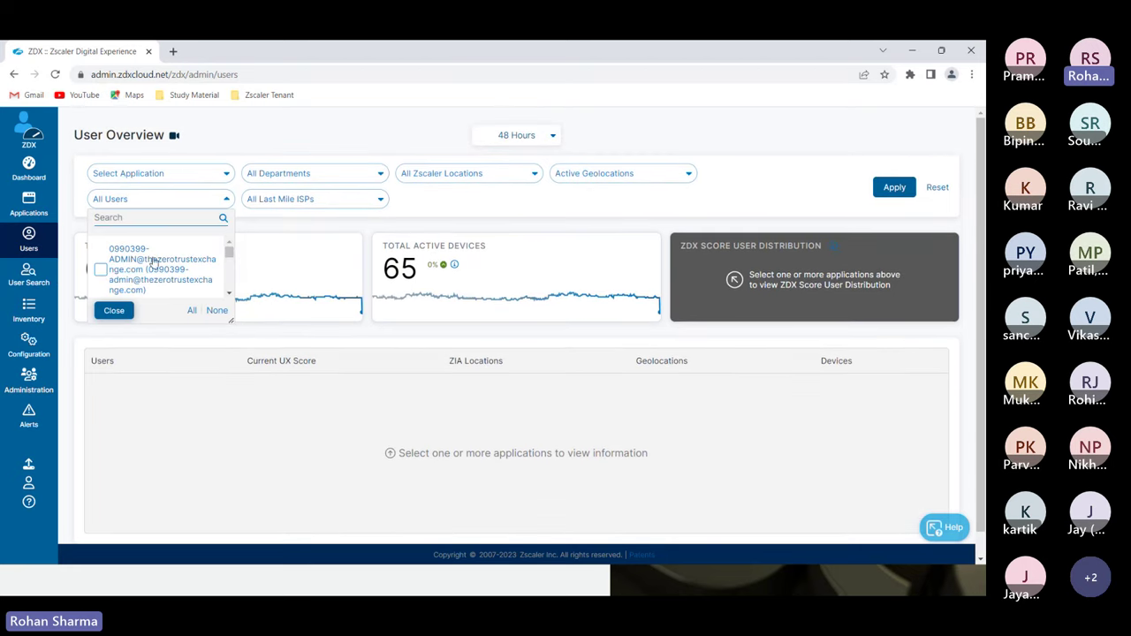
pyautogui.click(172, 177)
pyautogui.click(171, 176)
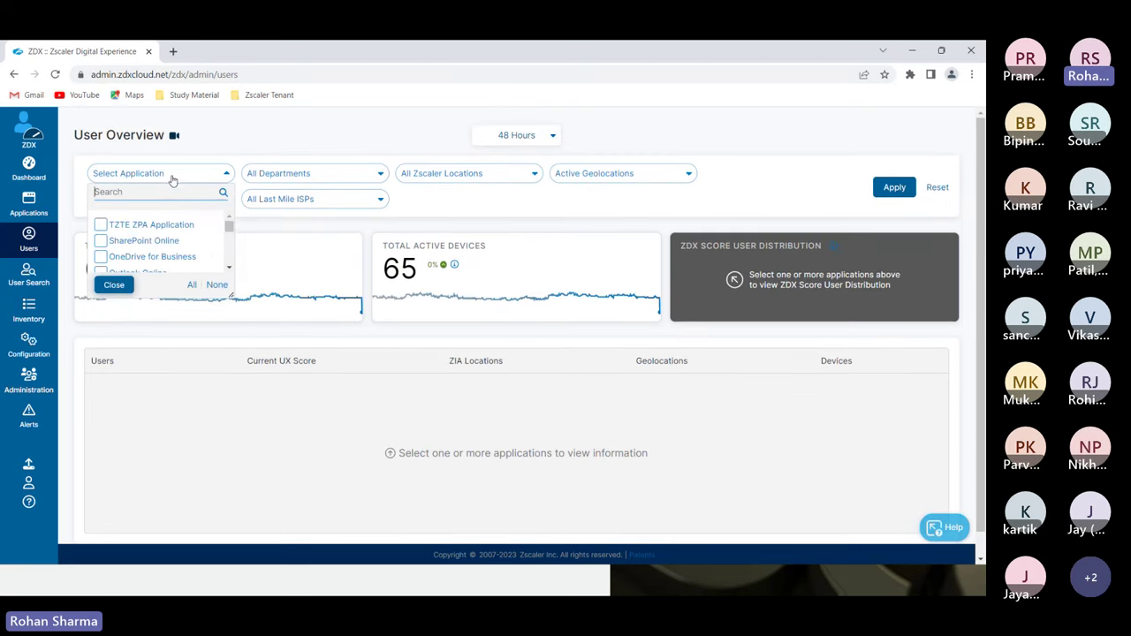
pyautogui.click(146, 240)
pyautogui.click(121, 288)
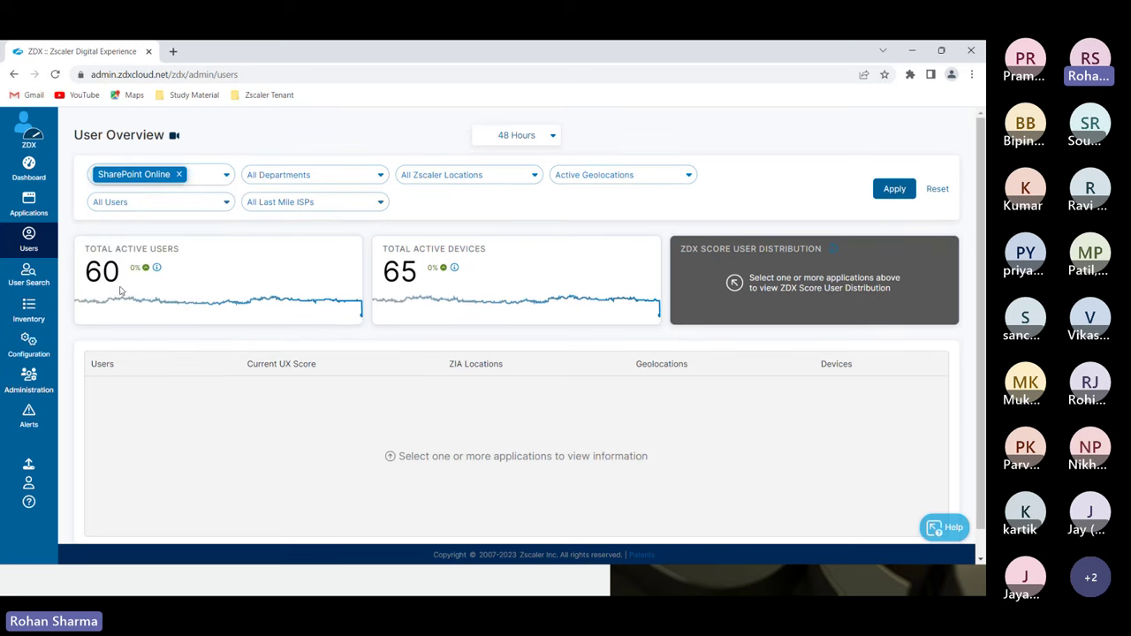
# Filter the User Overview by the first listed admin user, apply the filters and look into the Last Mile ISPs filter.
pyautogui.click(185, 208)
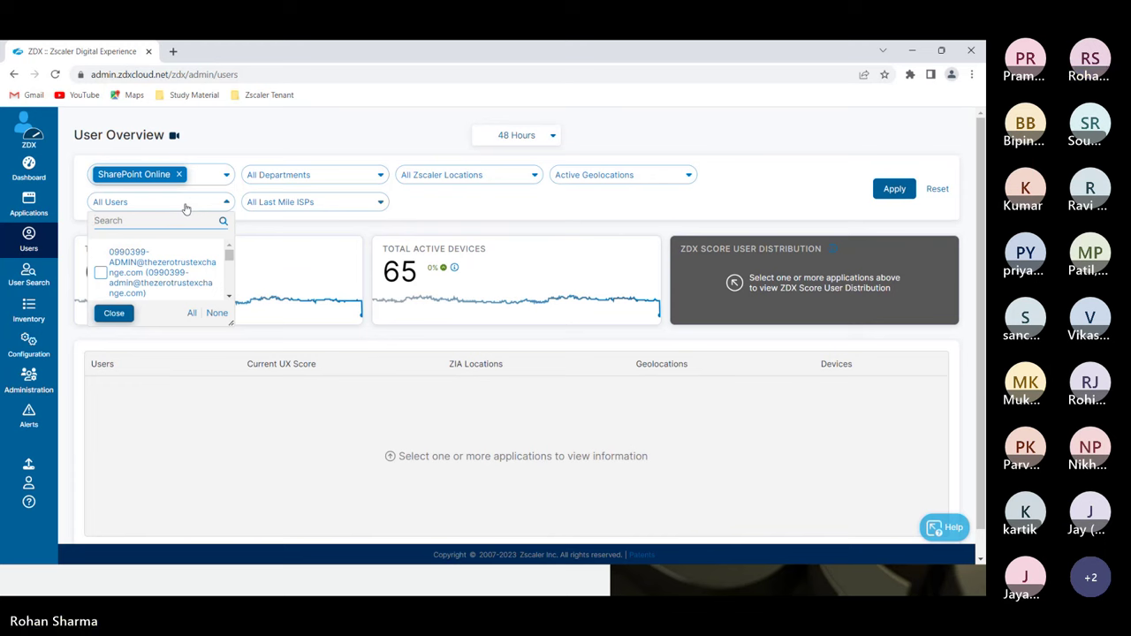
pyautogui.click(105, 273)
pyautogui.click(114, 313)
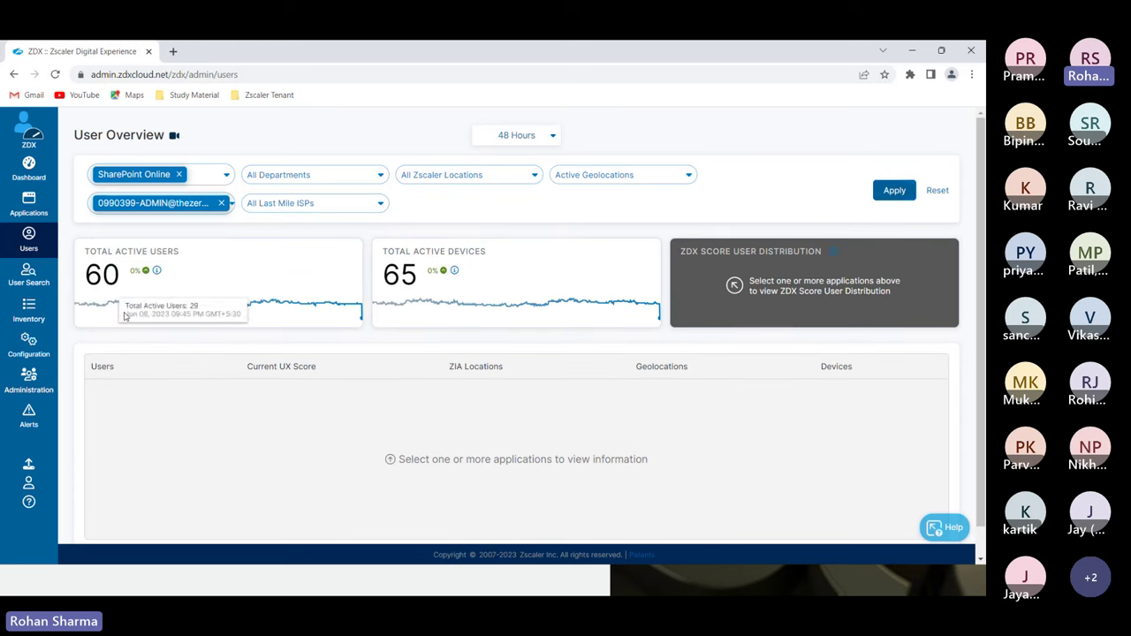
pyautogui.click(880, 192)
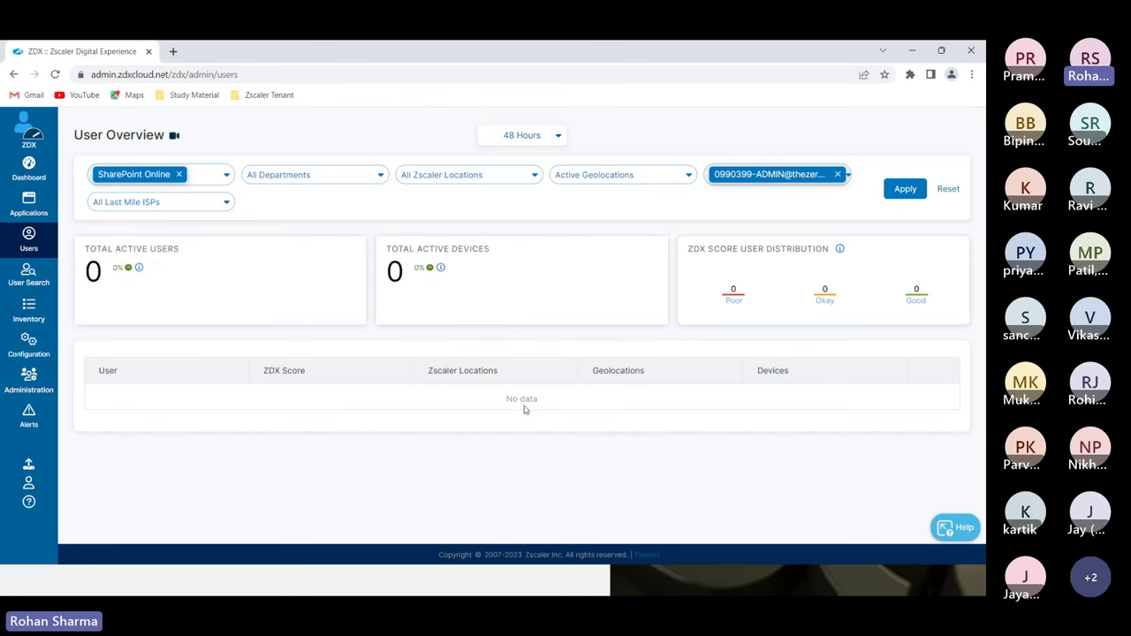
pyautogui.click(196, 209)
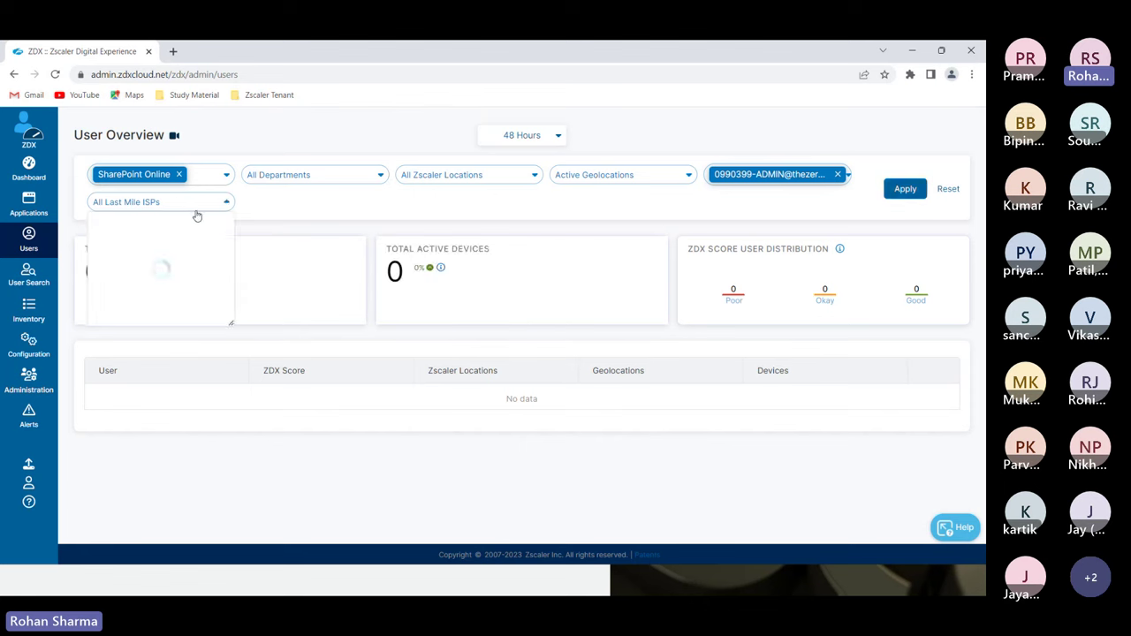
pyautogui.click(376, 202)
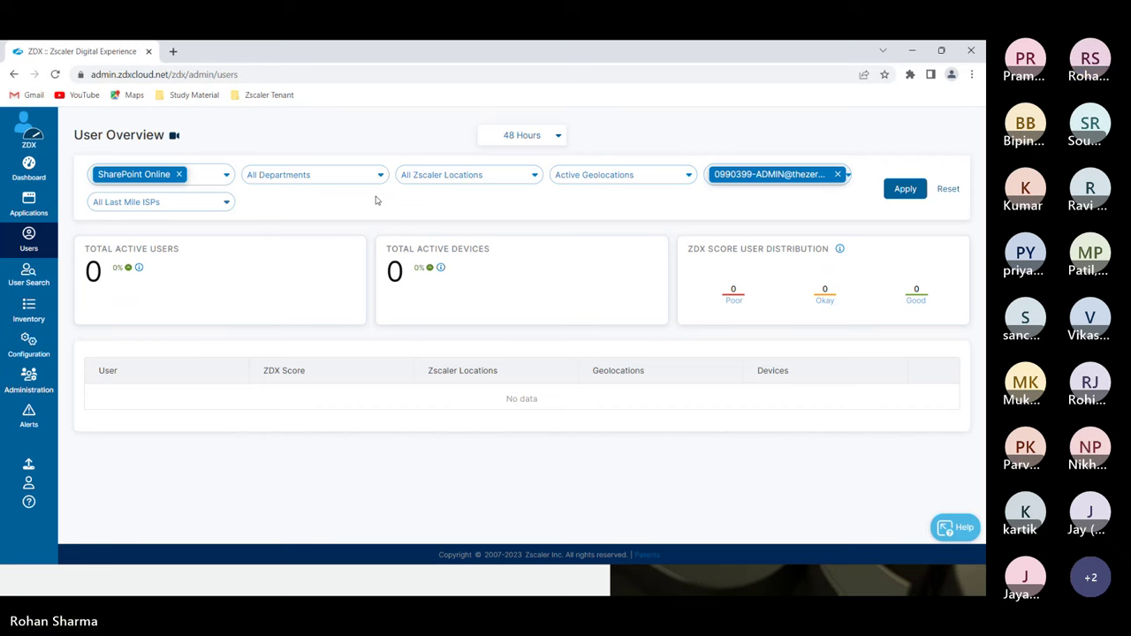
# Remove the user filter and apply the User Overview filters for SharePoint Online.
pyautogui.click(838, 174)
pyautogui.click(902, 189)
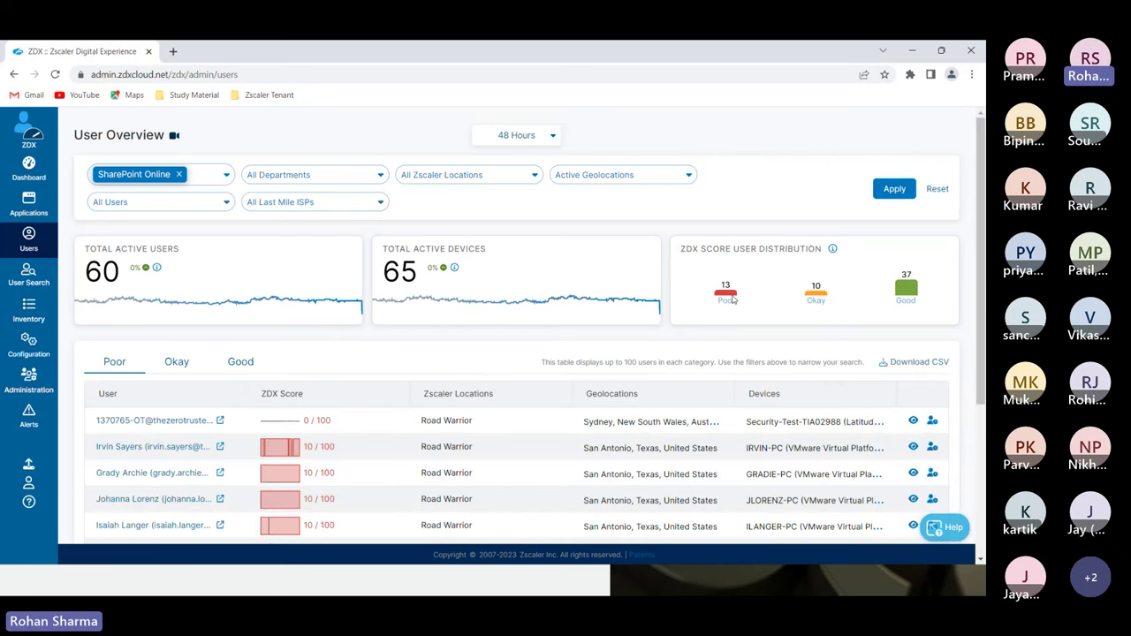
# Examine the ZDX score user distribution and the table of users with Poor scores, including their locations, geolocations and devices.
pyautogui.scroll(-2, 320, 336)
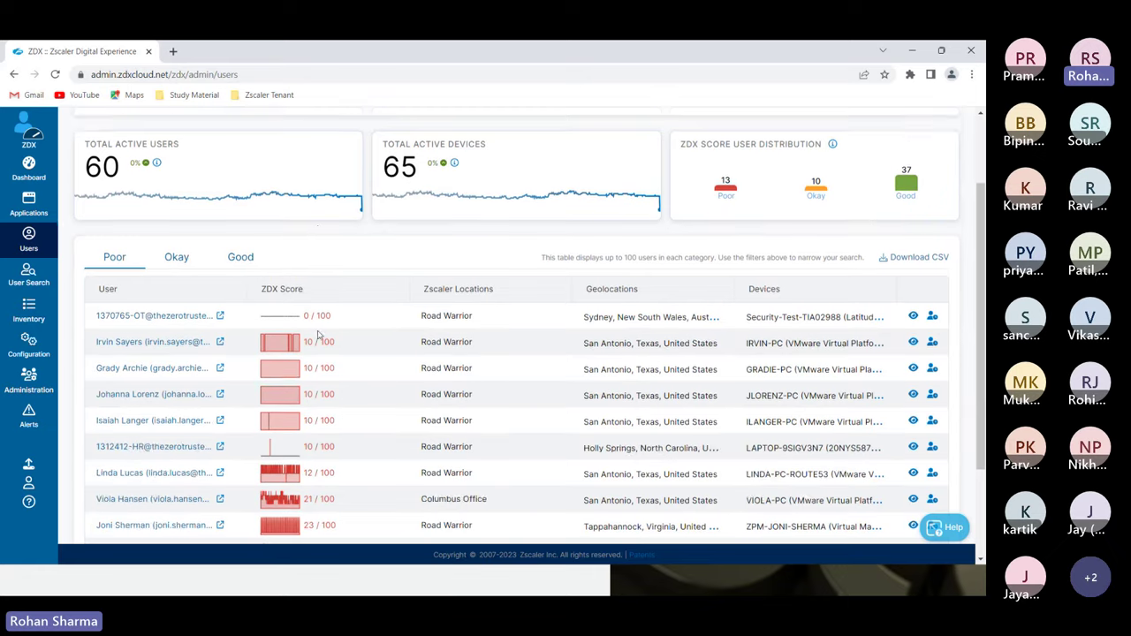
pyautogui.scroll(-1, 310, 348)
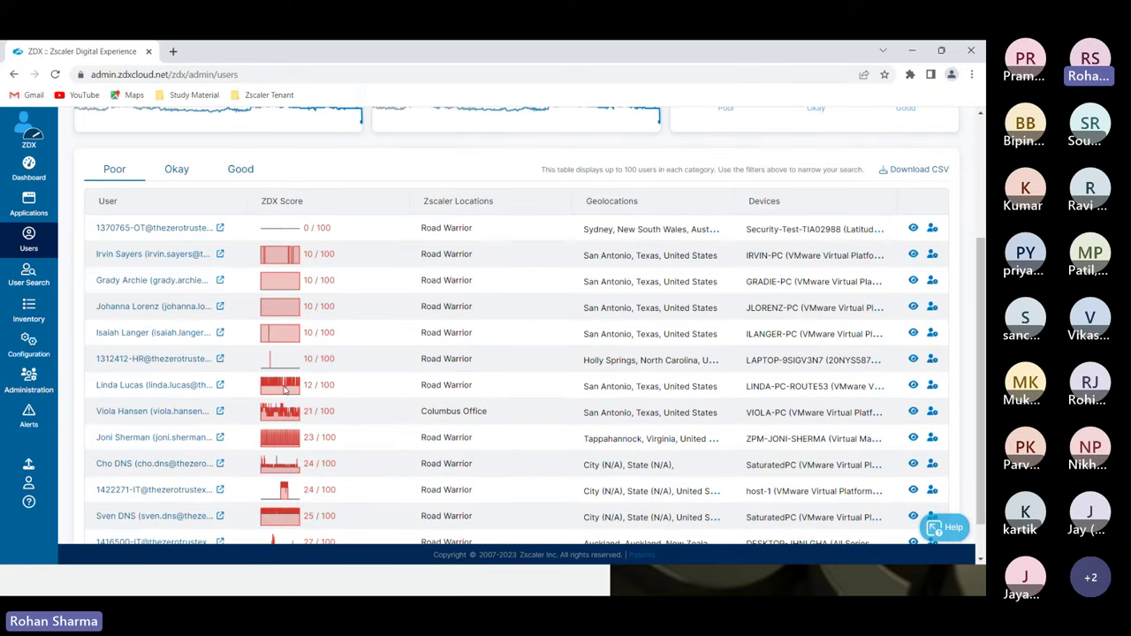
pyautogui.scroll(-1, 332, 412)
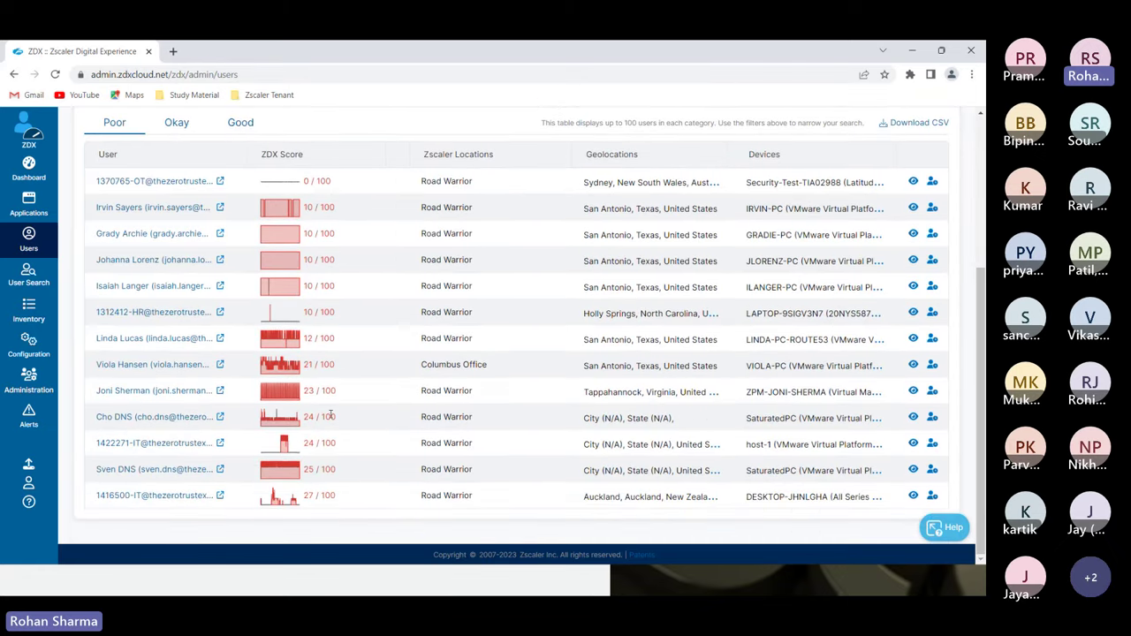
pyautogui.scroll(4, 434, 433)
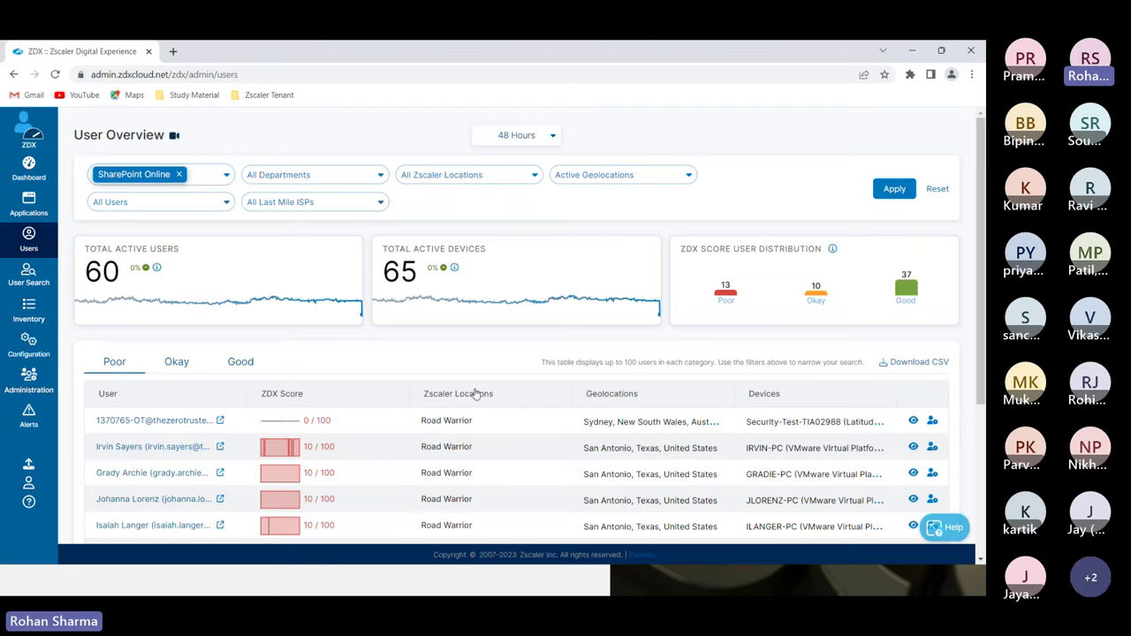
pyautogui.scroll(-3, 464, 393)
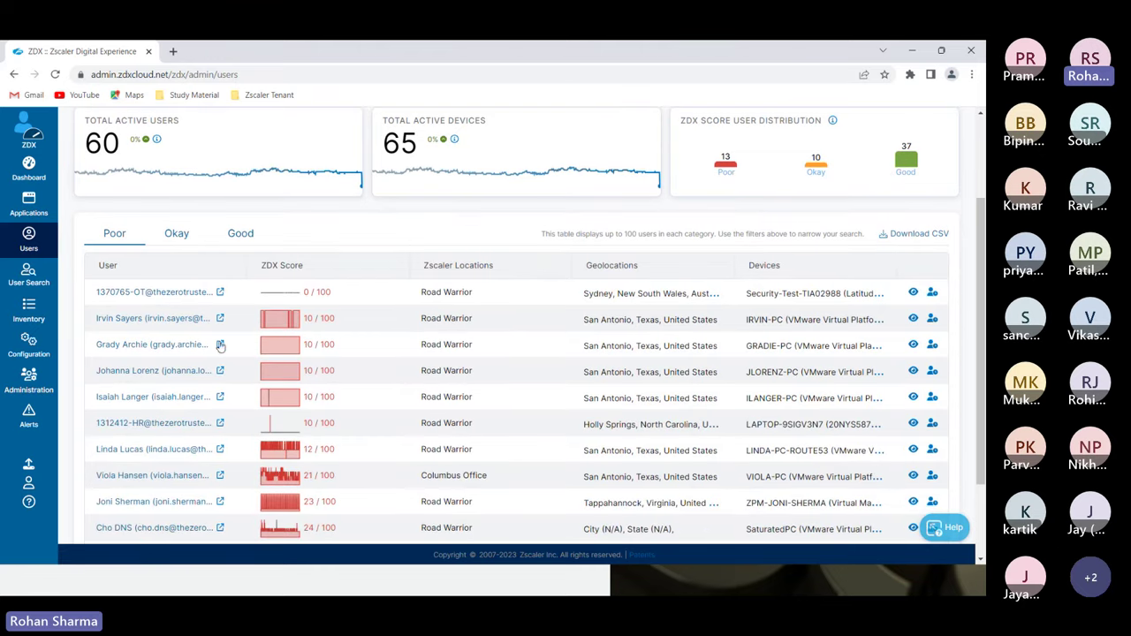
pyautogui.scroll(3, 709, 272)
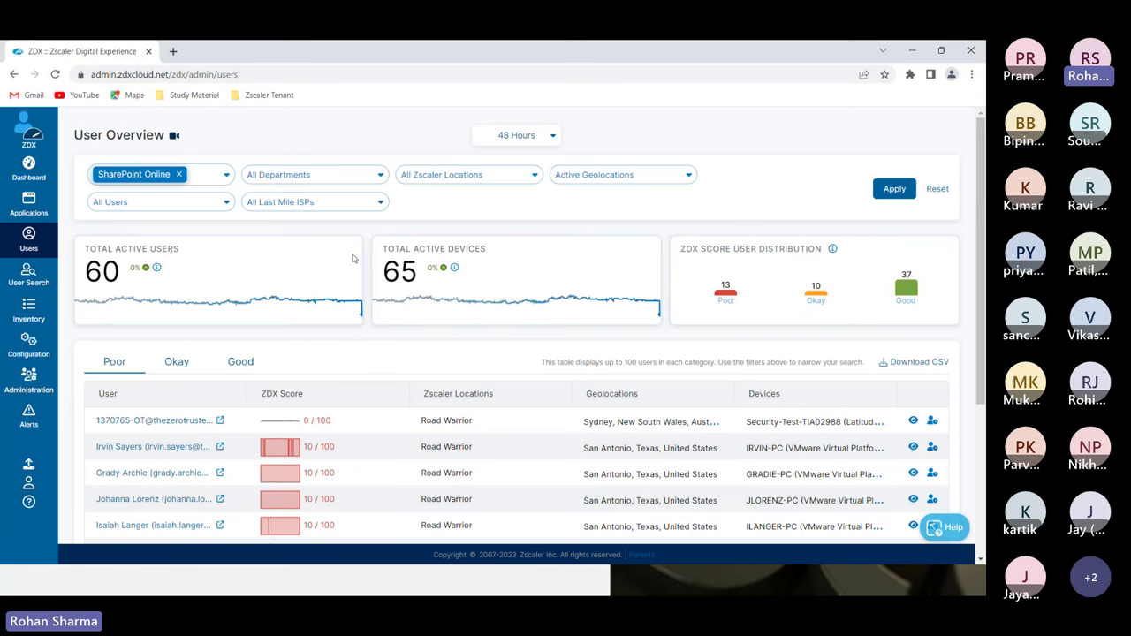
pyautogui.scroll(-6, 353, 258)
pyautogui.scroll(6, 441, 301)
# View the User Search and Inventory options, and browse the predefined and custom applications in the Configuration section.
pyautogui.click(28, 276)
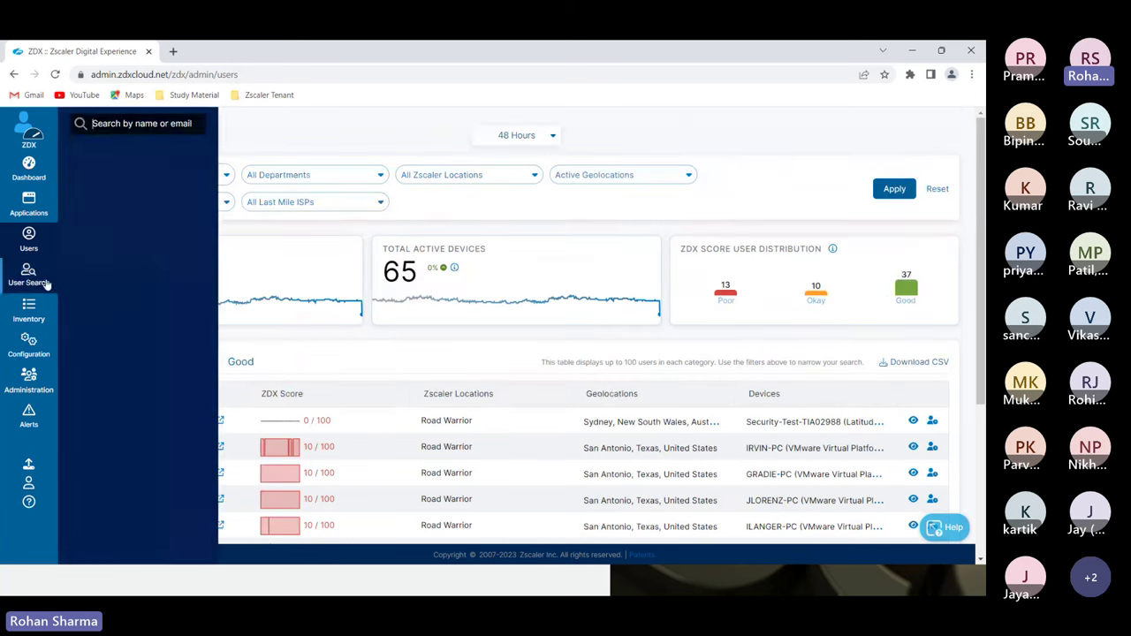
pyautogui.click(28, 310)
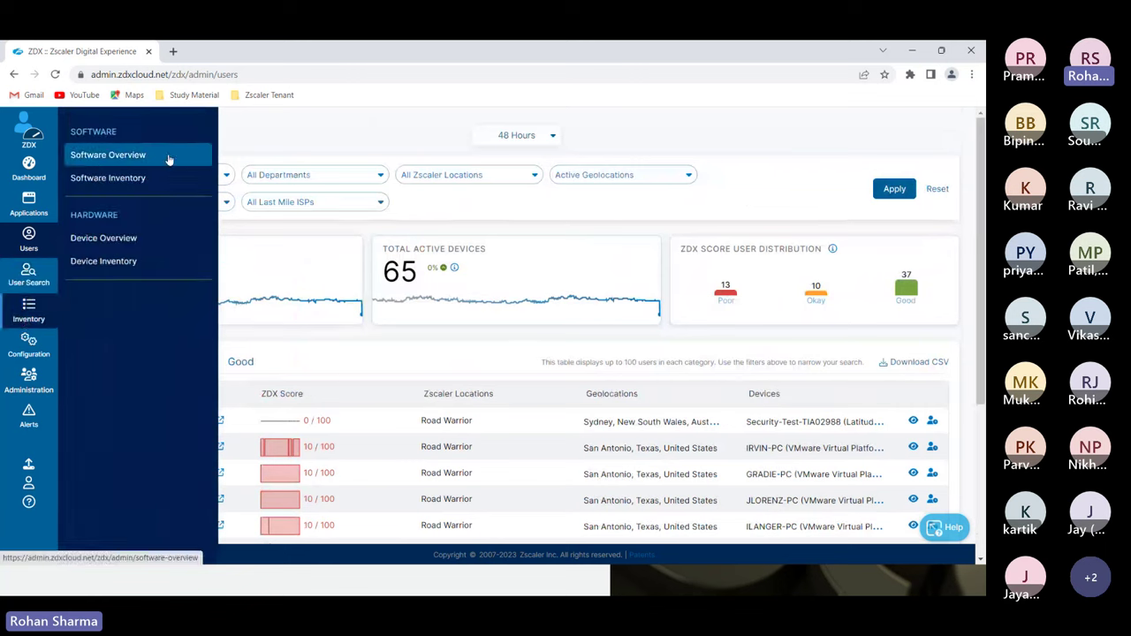
pyautogui.click(22, 348)
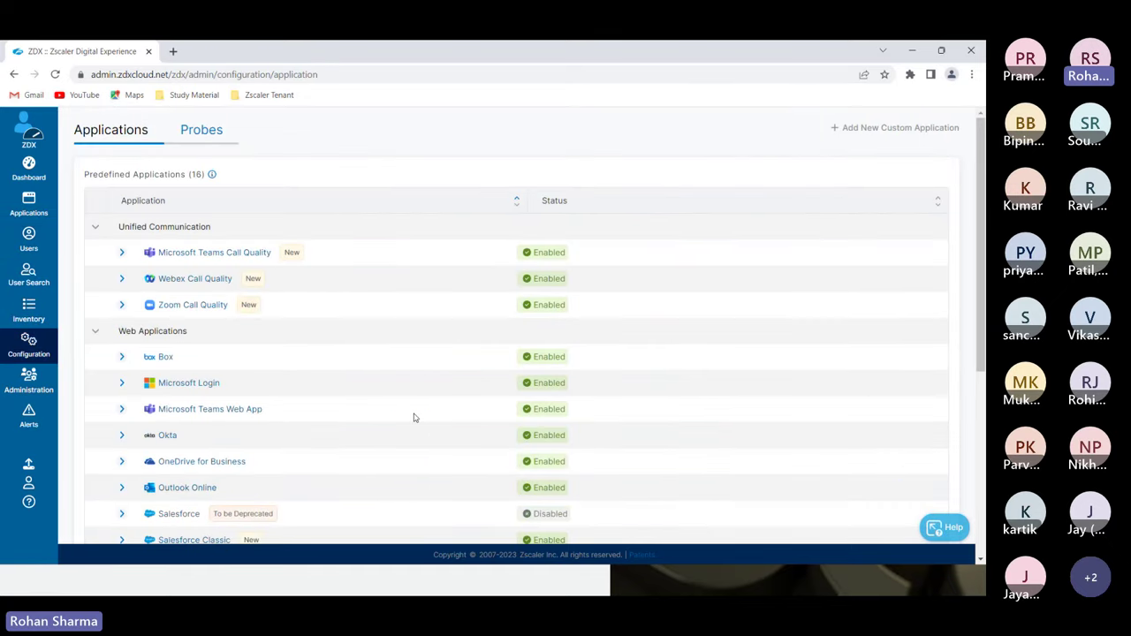
pyautogui.scroll(-2, 415, 416)
pyautogui.scroll(2, 415, 416)
pyautogui.scroll(-3, 285, 345)
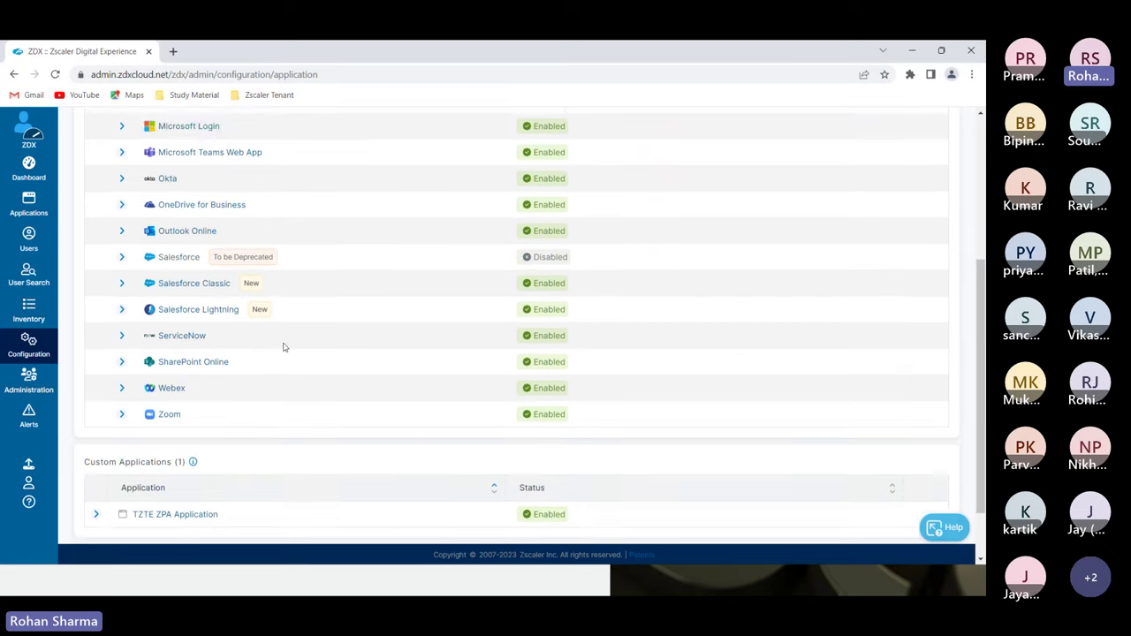
pyautogui.scroll(-1, 285, 348)
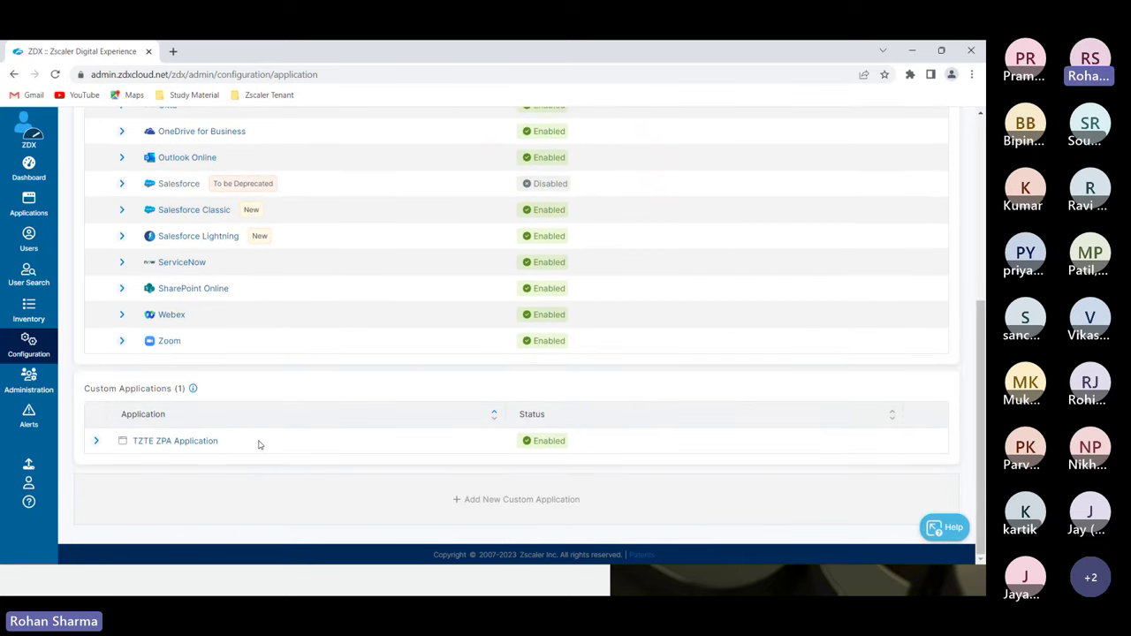
pyautogui.scroll(8, 259, 444)
# Browse the configured probes for each application, such as Box, Microsoft Login, Microsoft Teams Web App and Okta.
pyautogui.click(202, 129)
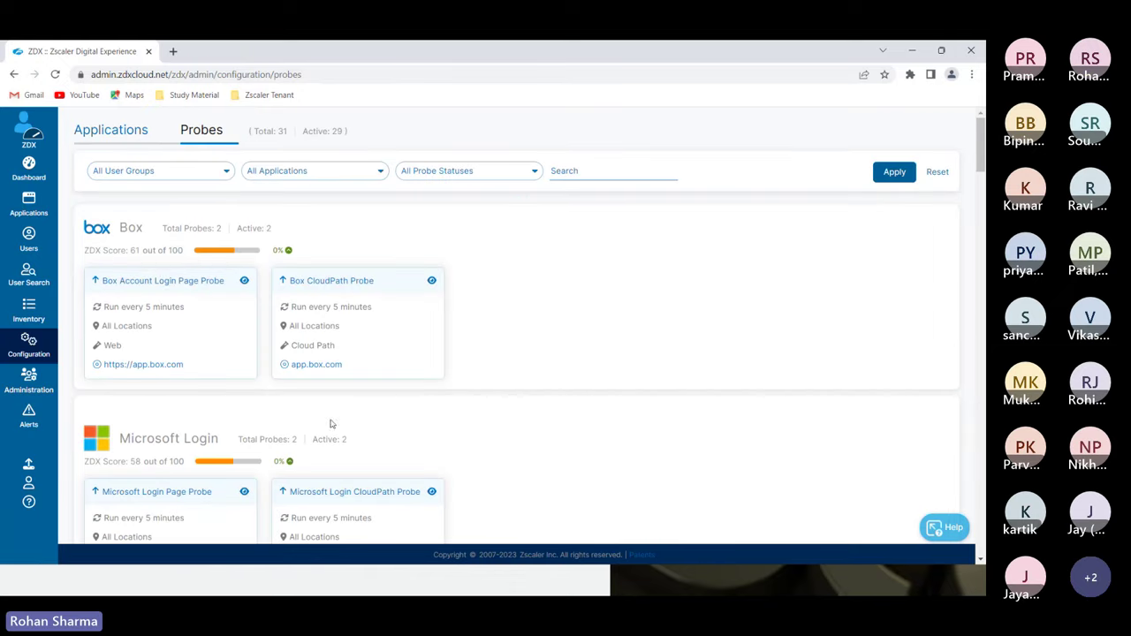
pyautogui.scroll(-6, 475, 383)
pyautogui.scroll(-4, 267, 323)
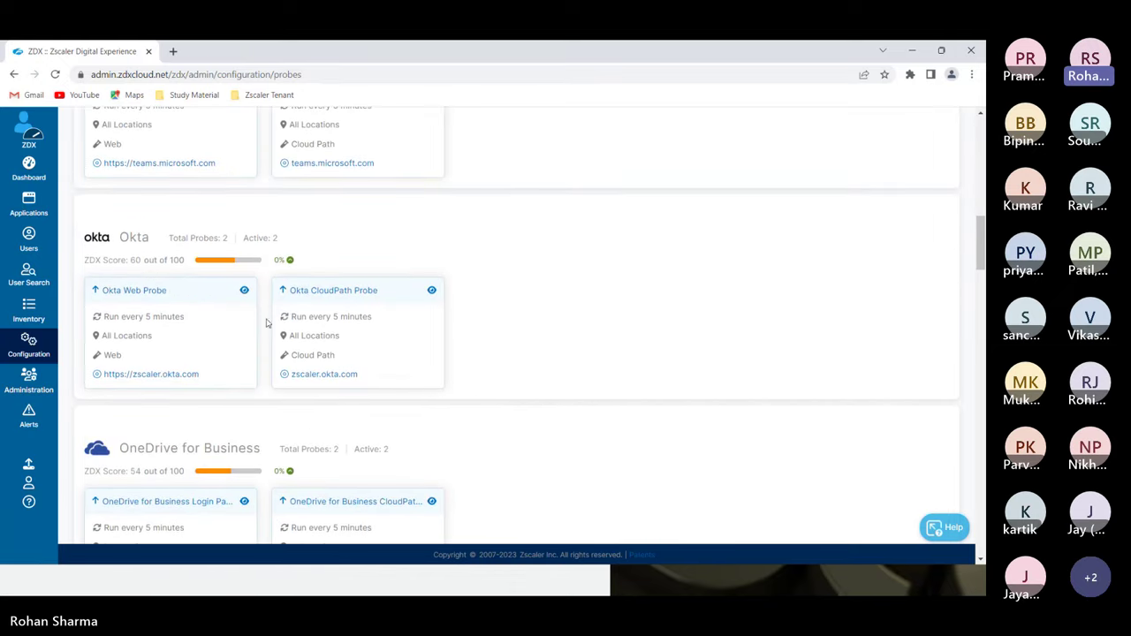
pyautogui.scroll(-4, 589, 357)
pyautogui.scroll(6, 589, 358)
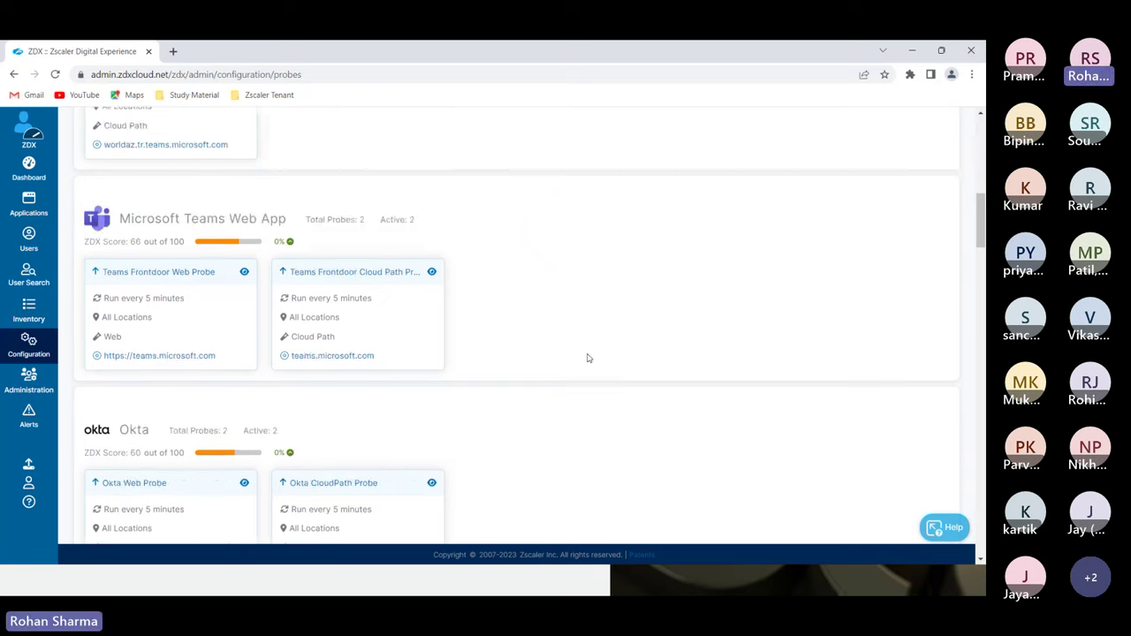
pyautogui.scroll(8, 589, 358)
# Review the Administration options and open Administrator Management.
pyautogui.click(30, 378)
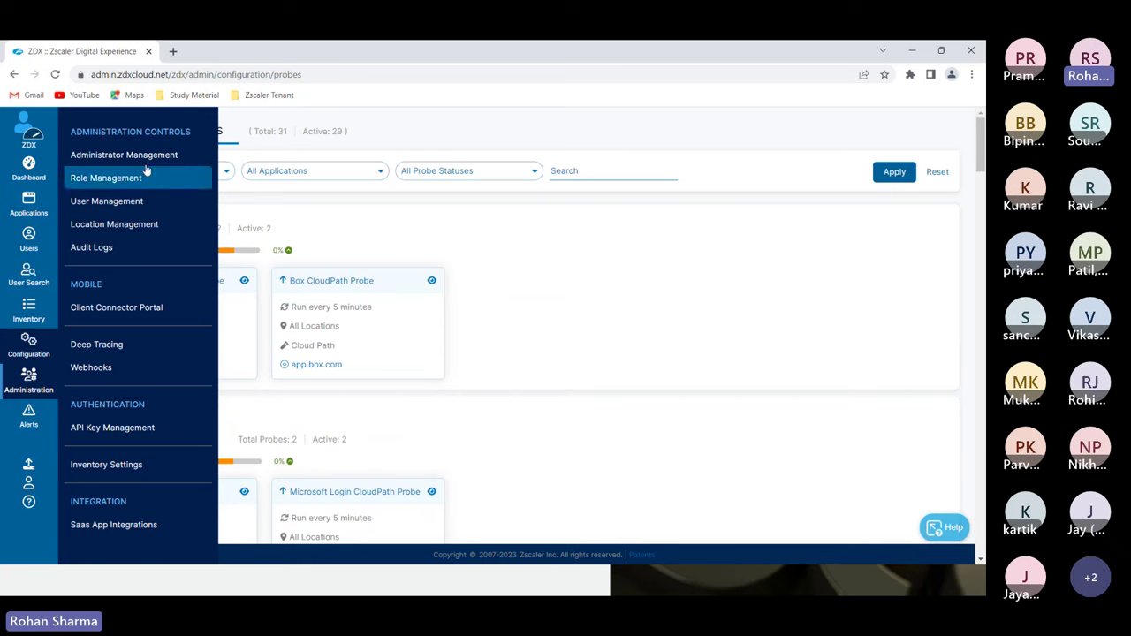
pyautogui.moveTo(34, 380)
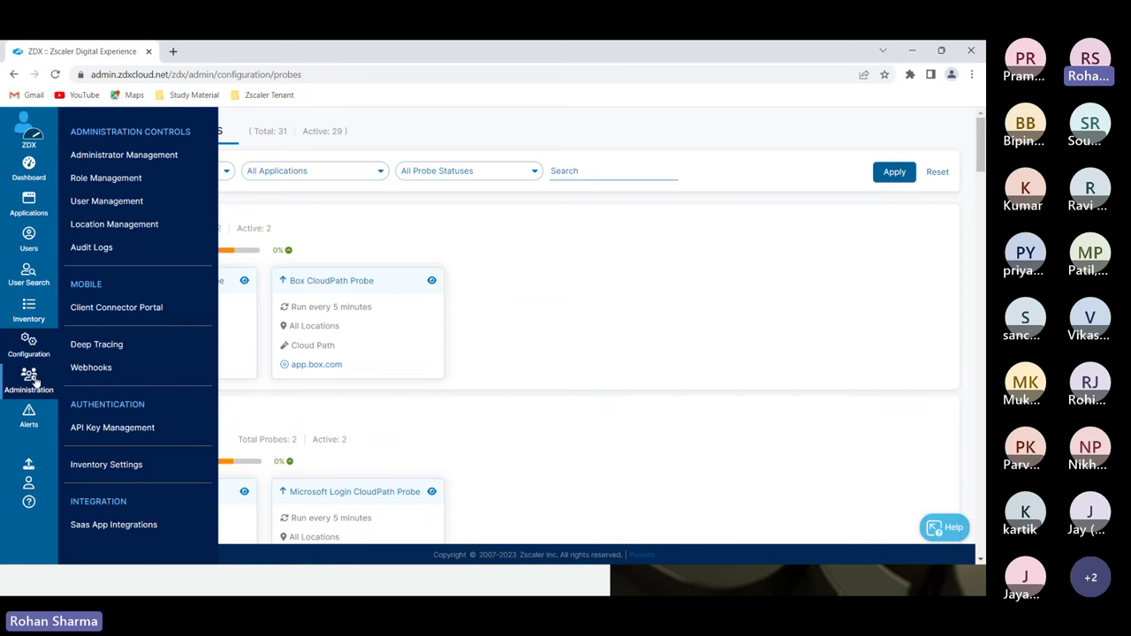
pyautogui.click(126, 157)
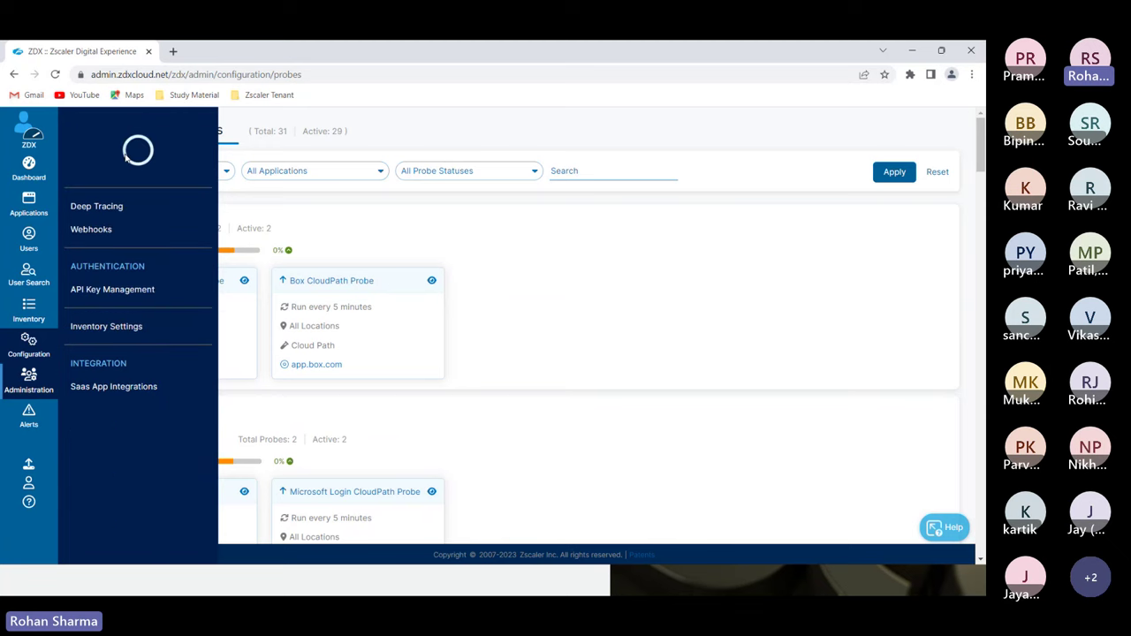